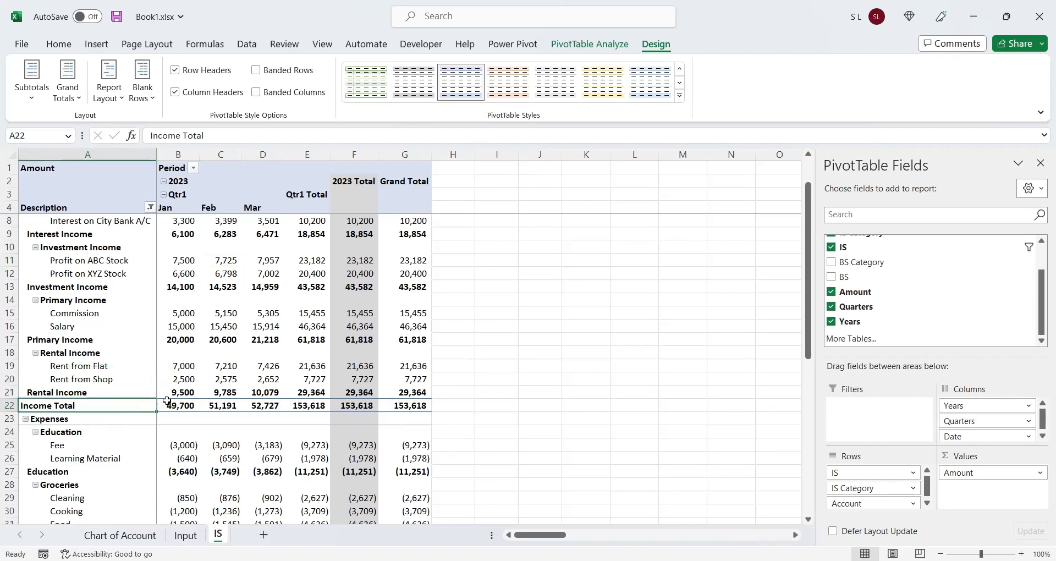
- Look through the income and expense rows of the income statement PivotTable
scroll(195, 320, "up", 1)
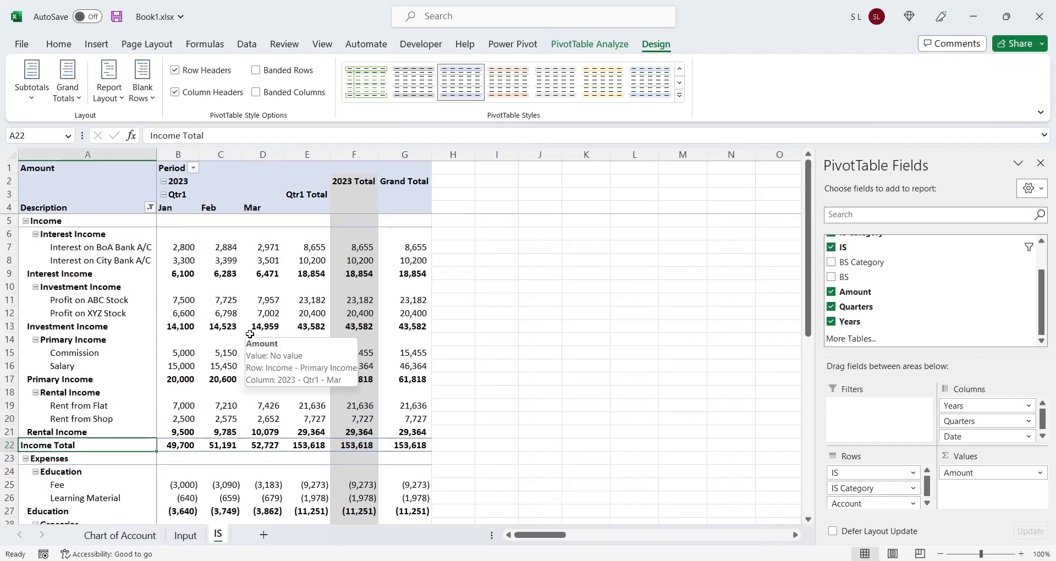
scroll(250, 334, "down", 10)
scroll(249, 334, "up", 10)
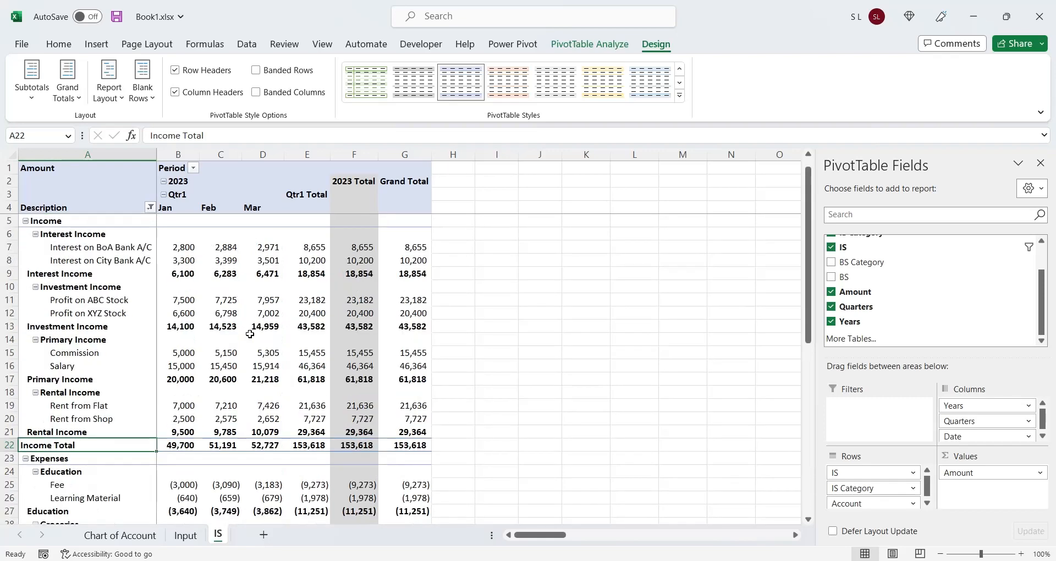
left_click(250, 334)
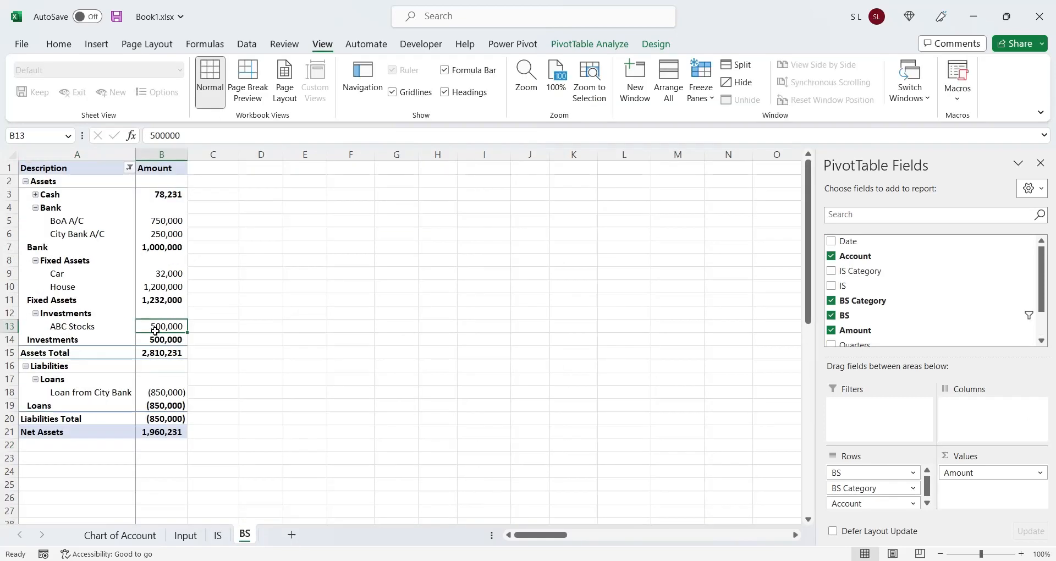
- Refresh the balance sheet PivotTable on the BS sheet and check the City Bank A/C and Net Assets amounts
right_click(159, 330)
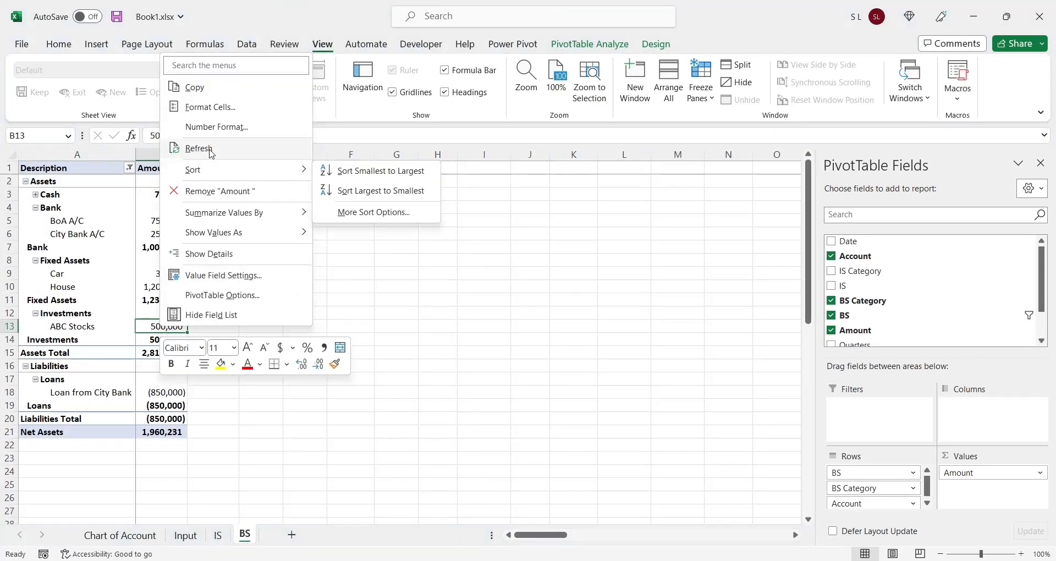
left_click(201, 148)
left_click(156, 235)
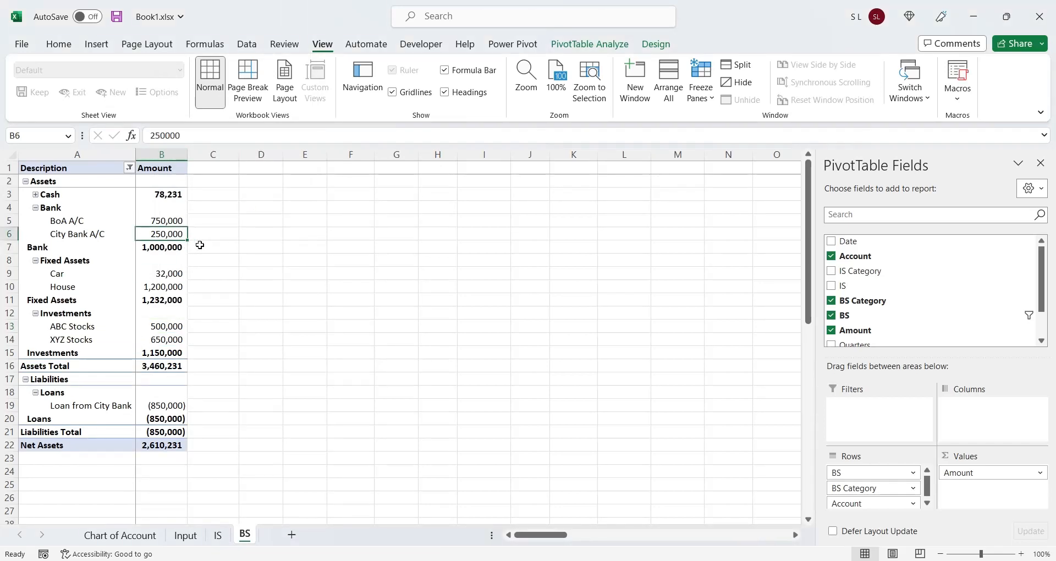
left_click(164, 445)
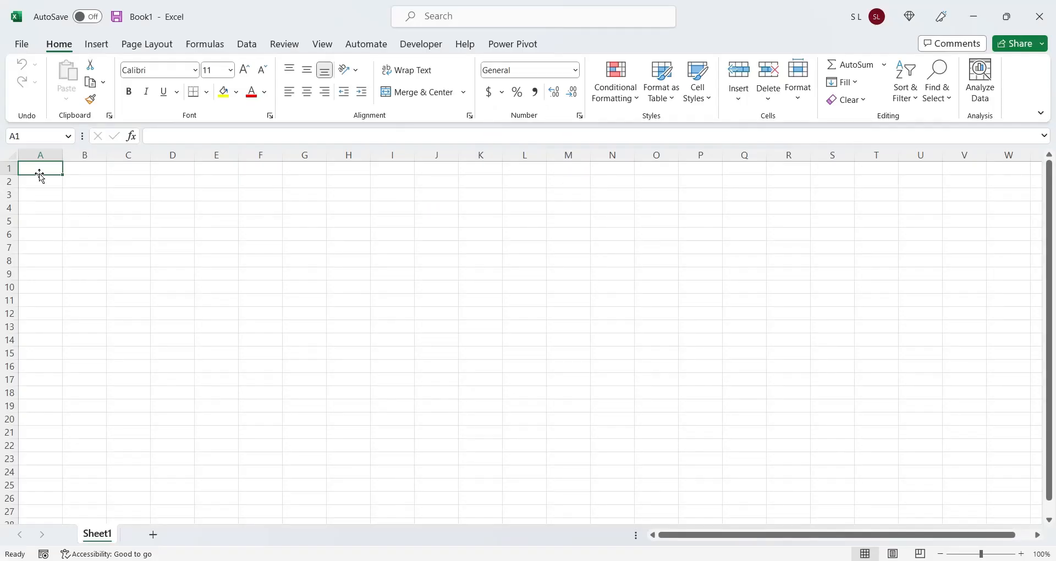
- Enter the headers Account, IS Category, IS, BS Category and BS in cells A1 to E1 of the blank workbook
type("Account")
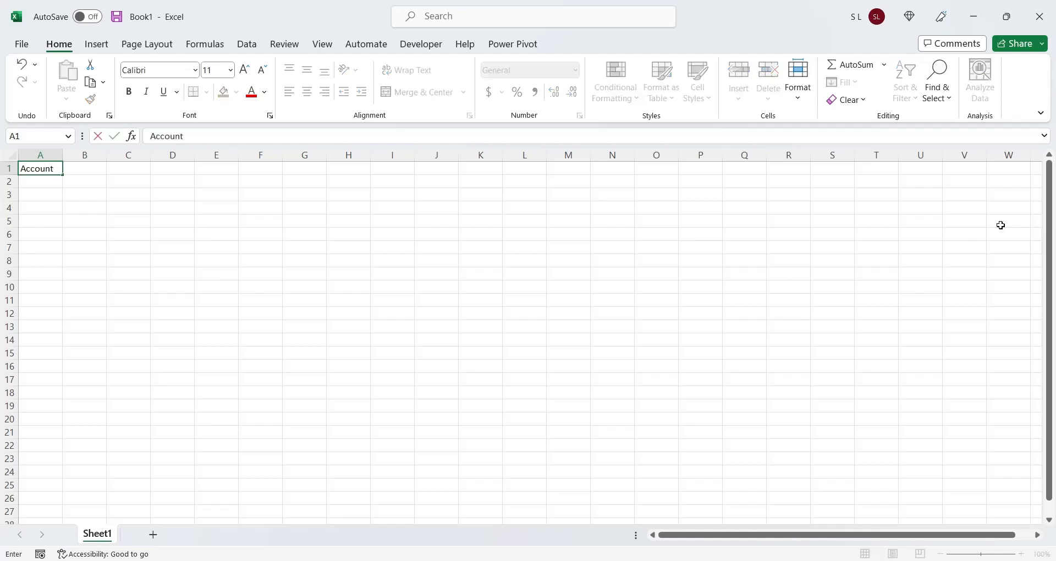
key("Tab")
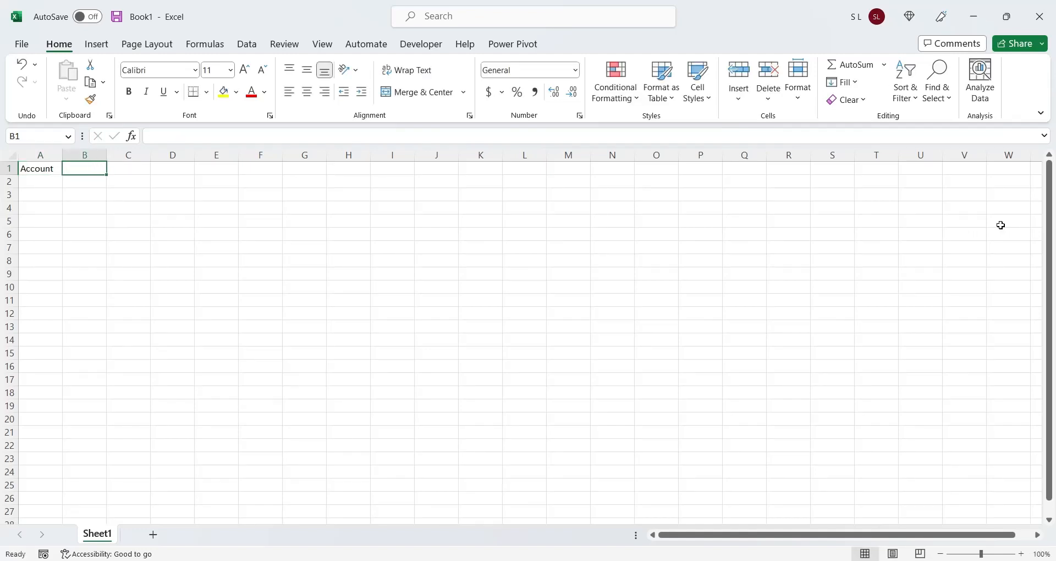
type("IS")
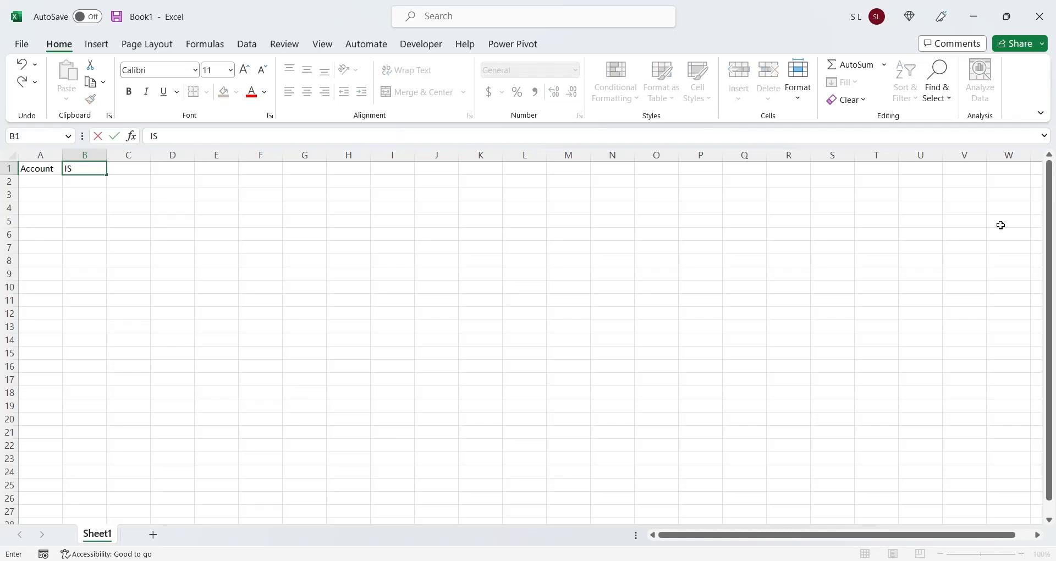
type(" Category")
key("Tab")
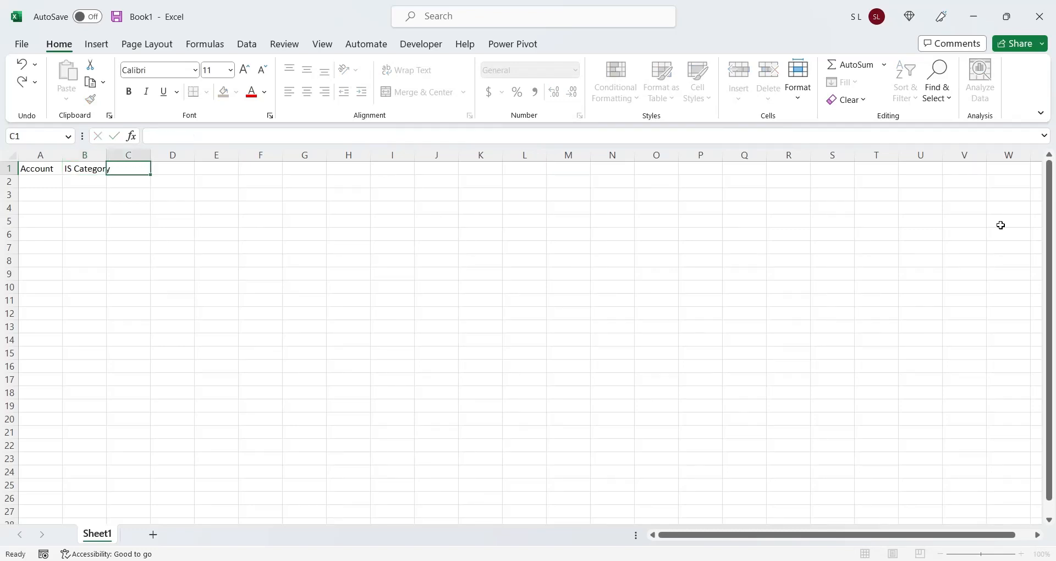
type("IS")
key("Tab")
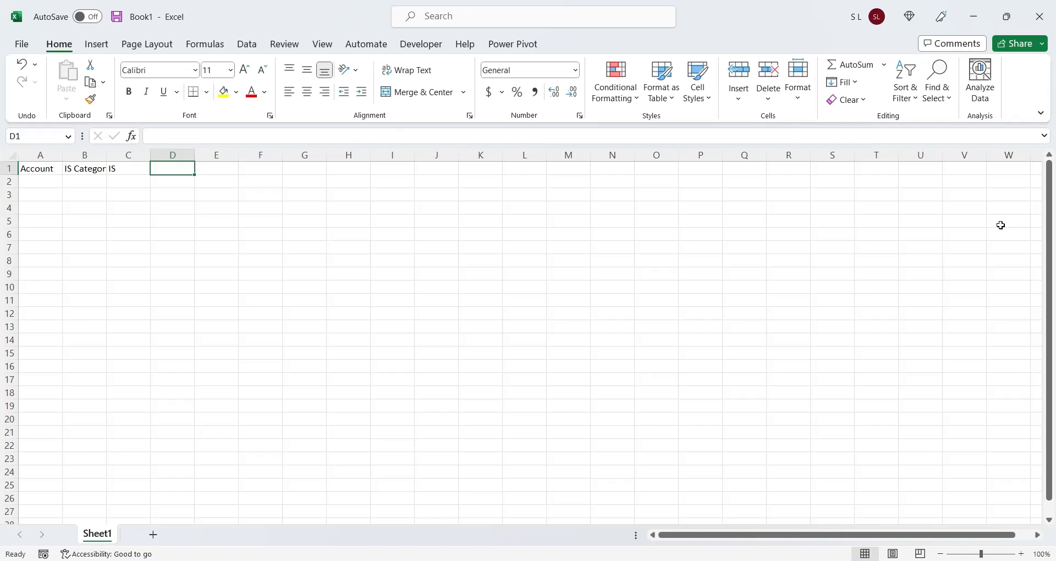
type("BS Category")
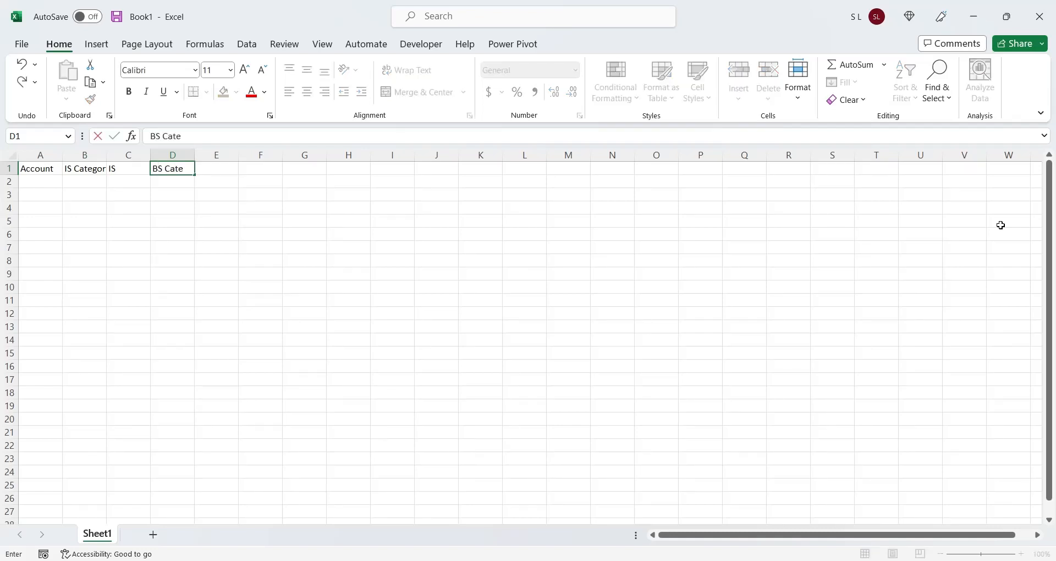
key("Tab")
type("B")
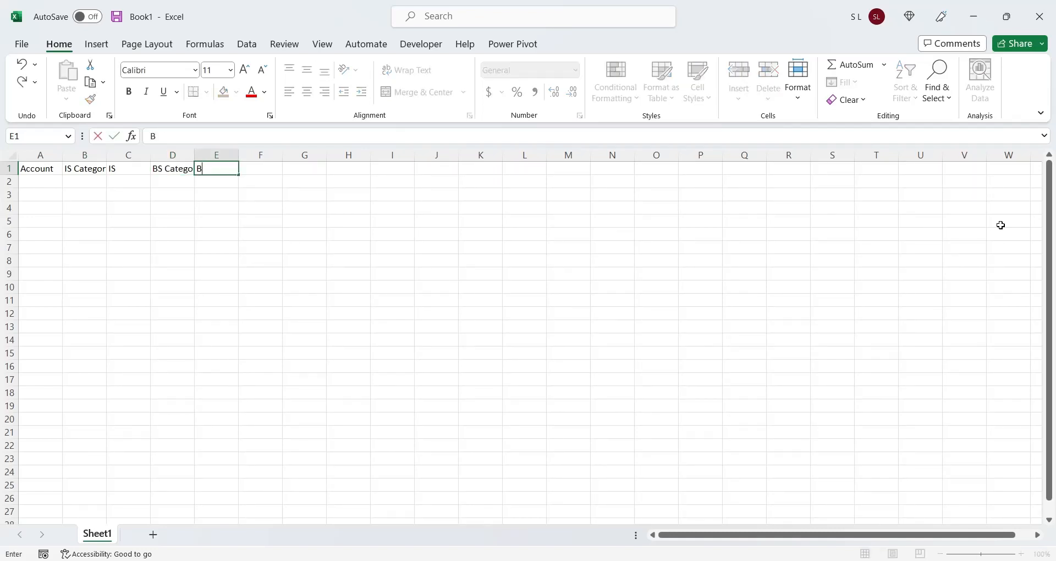
key("Tab")
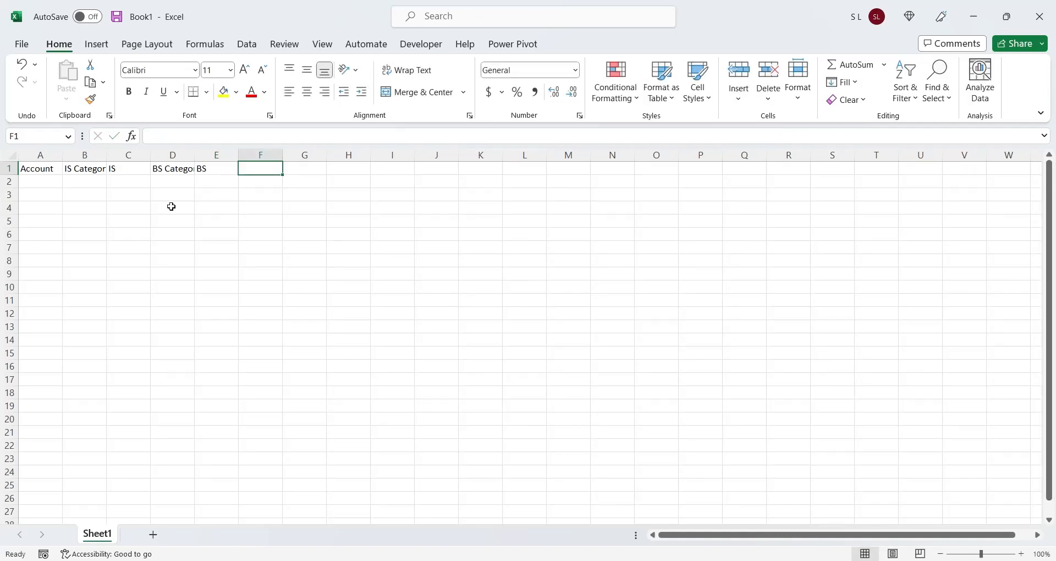
- Auto-fit the IS Category and BS Category columns to their header text
double_click(106, 155)
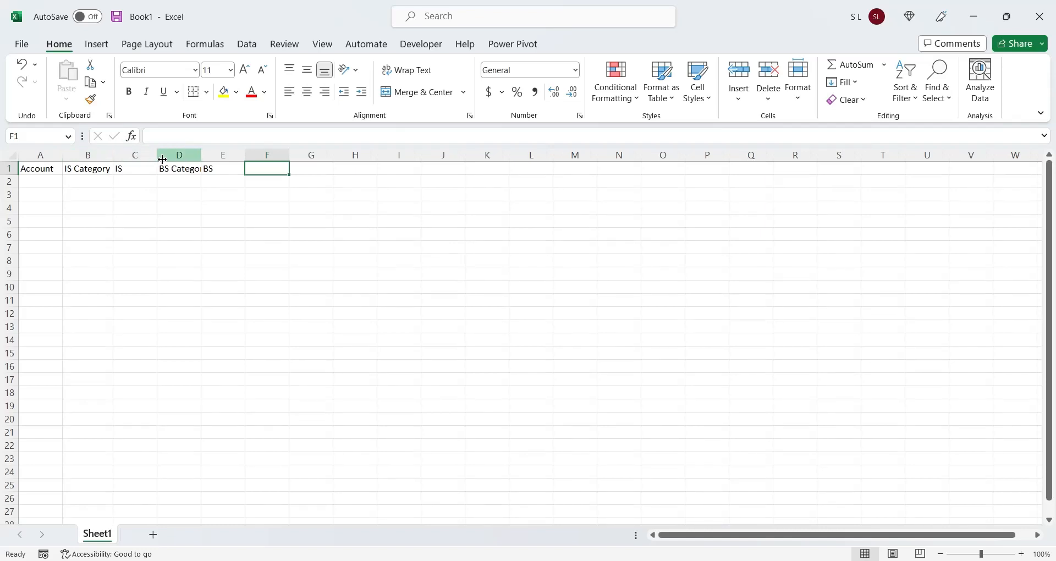
double_click(200, 155)
left_click(217, 206)
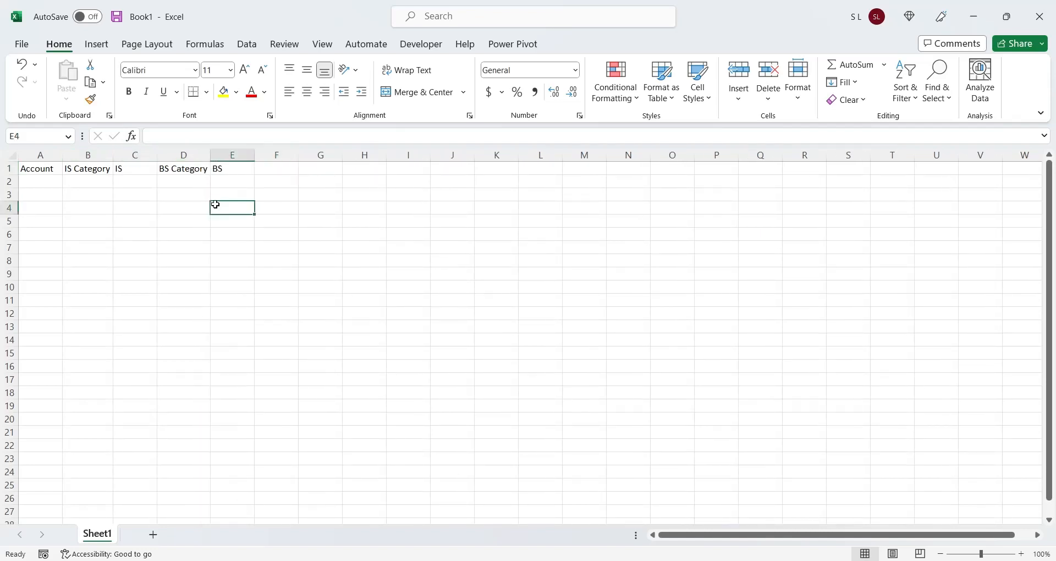
- Freeze the header row so row 1 stays in view when scrolling
left_click(36, 180)
left_click(323, 45)
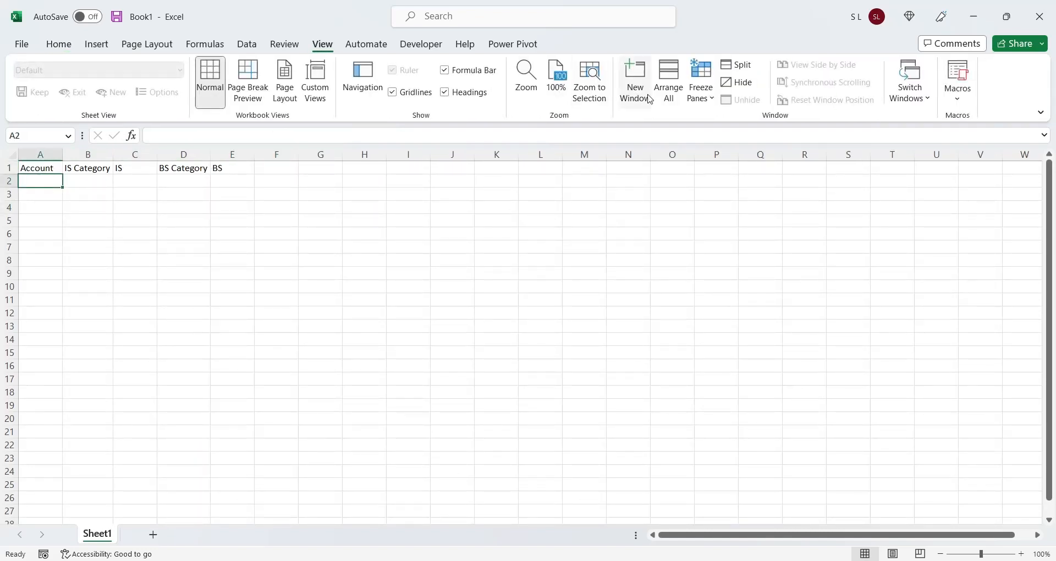
left_click(697, 101)
left_click(751, 157)
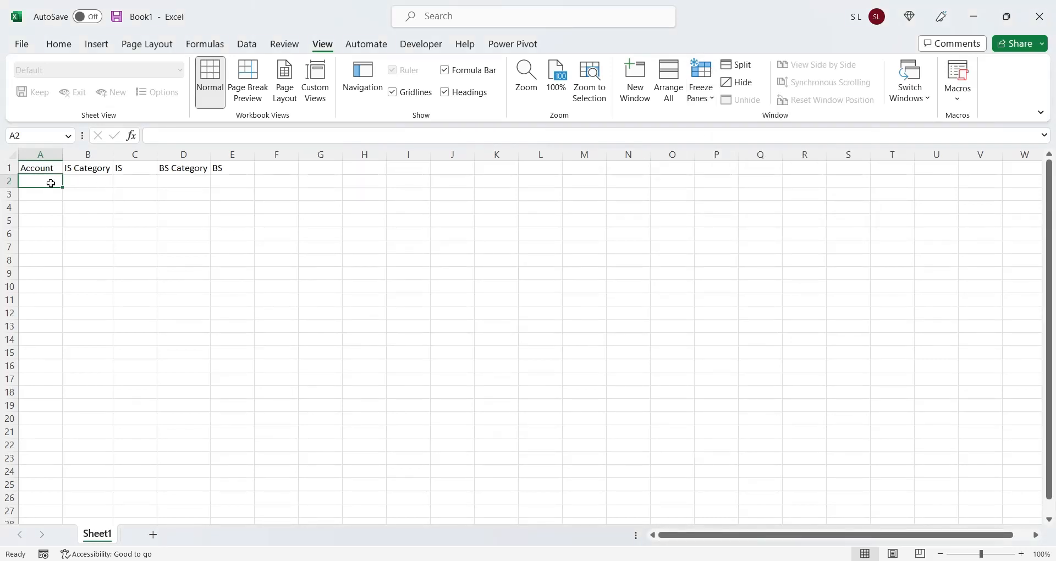
- Add Cash Transfer in row 2 with "-" for both IS columns, BS Category Cash and BS Assets, widening column A to fit
type("Cash Transfer")
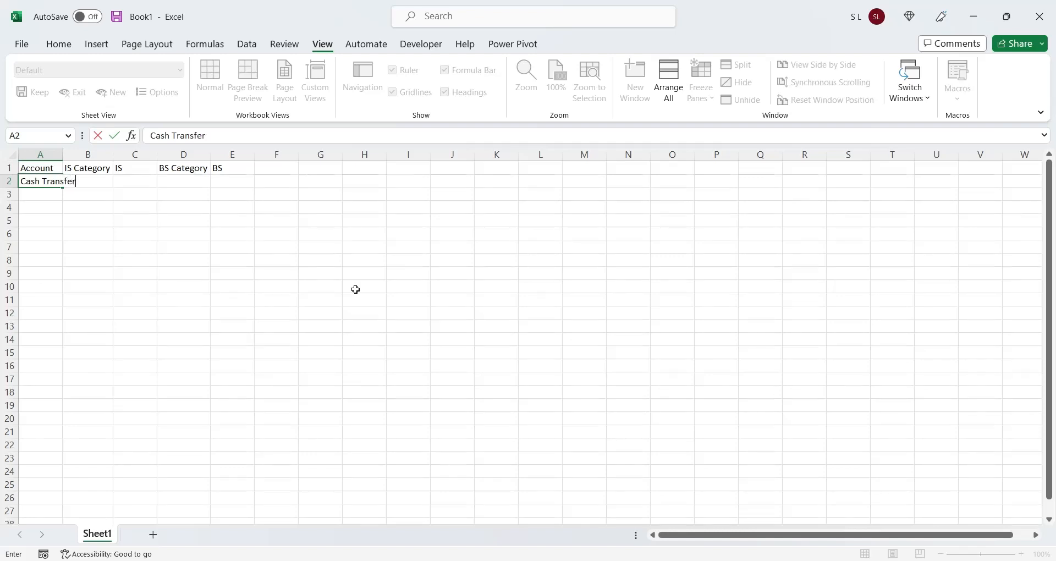
key("Tab")
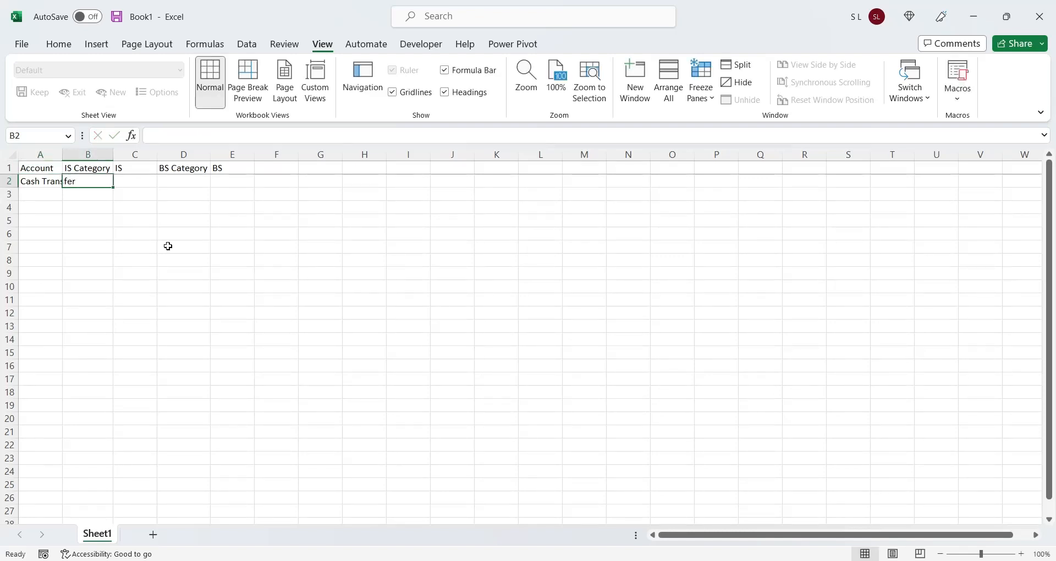
left_click_drag(68, 157, 126, 154)
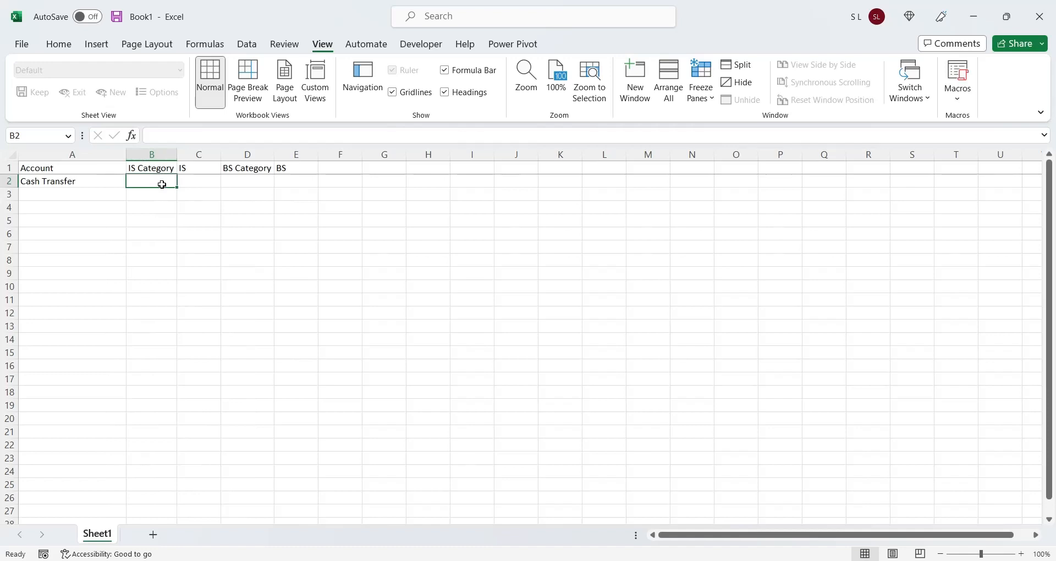
type("-")
key("Tab")
type("-")
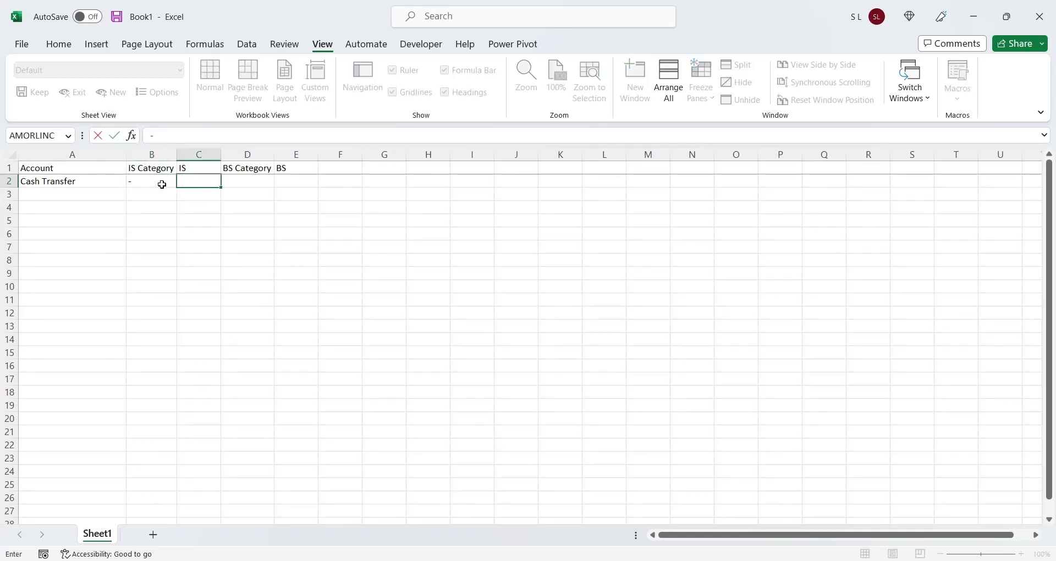
key("Tab")
type("C")
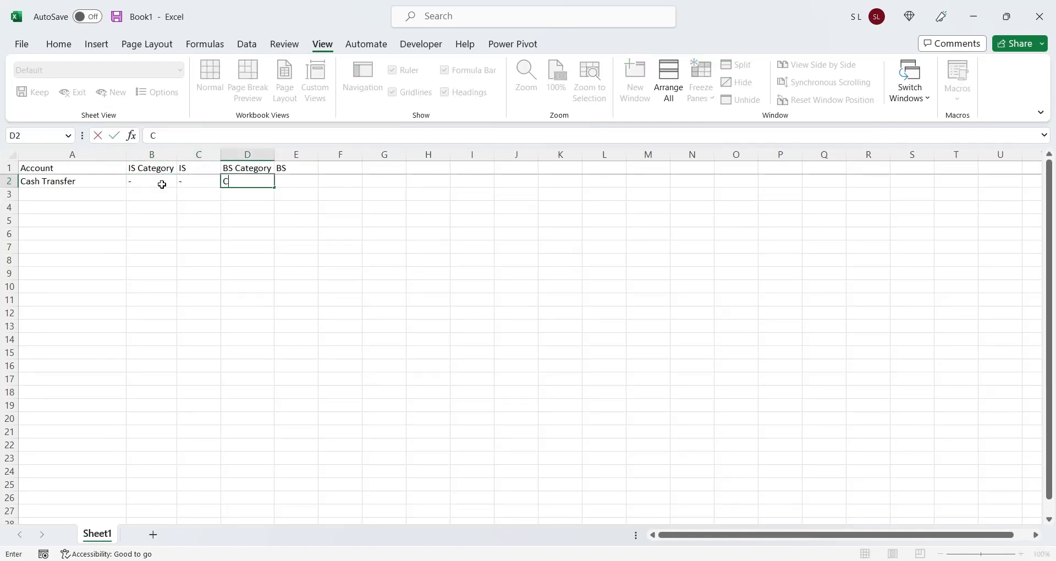
key("Tab")
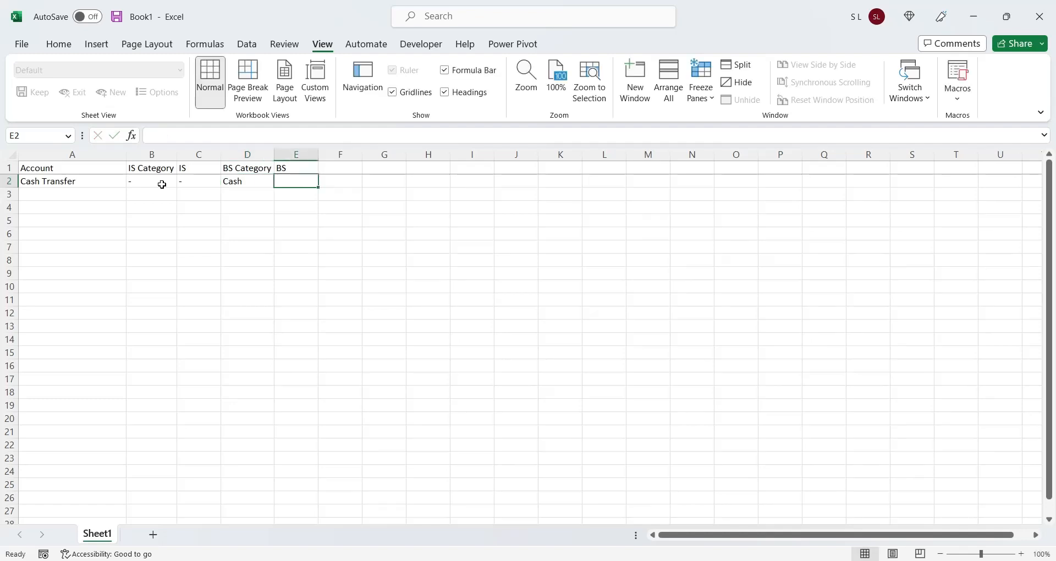
type("Assets")
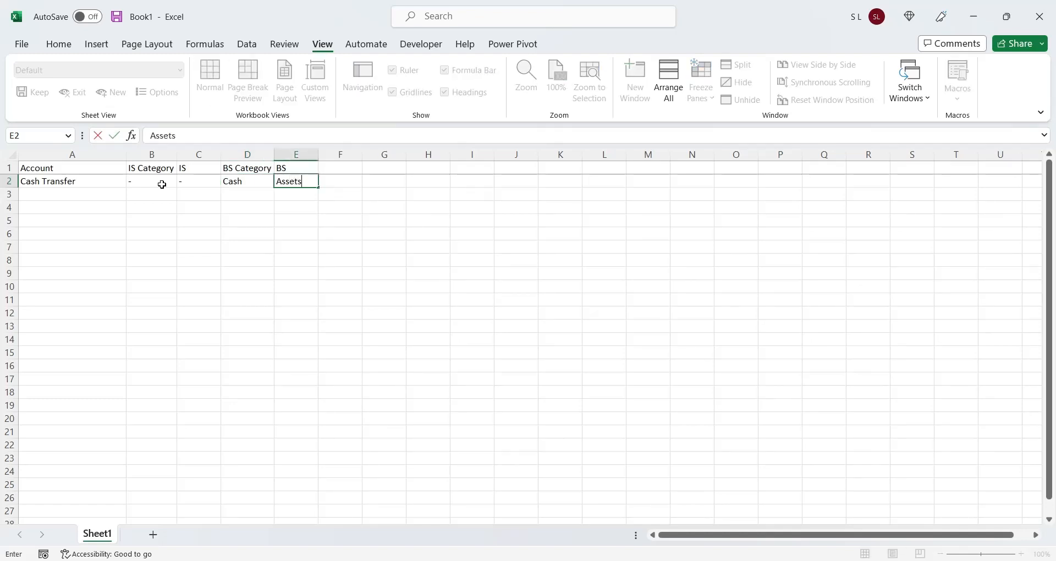
key("Return")
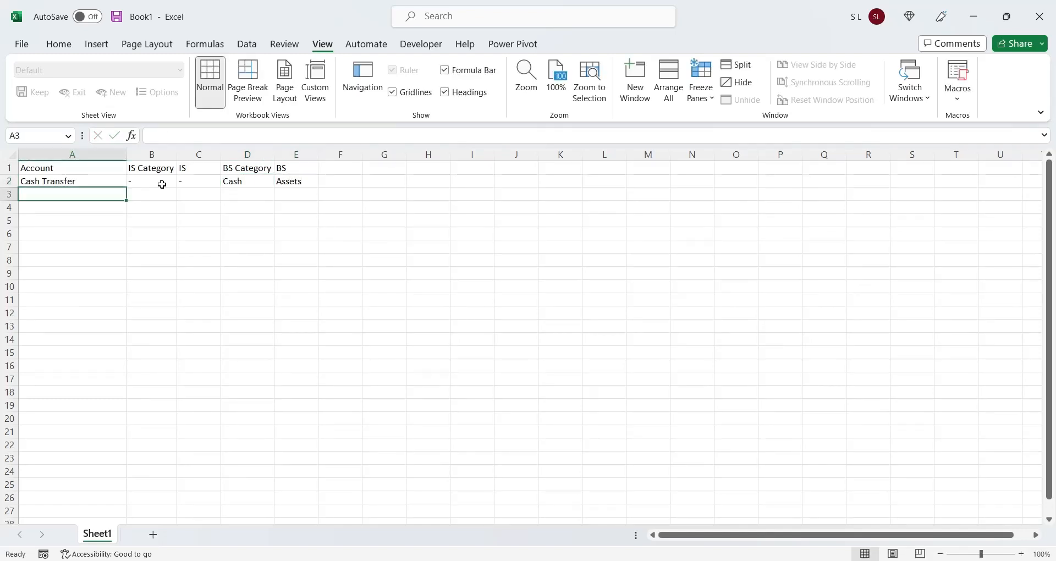
- Add City Bank A/C in row 3 with "-" for both IS columns, BS Category Bank and BS Assets
type("City Bank A/C")
key("Tab")
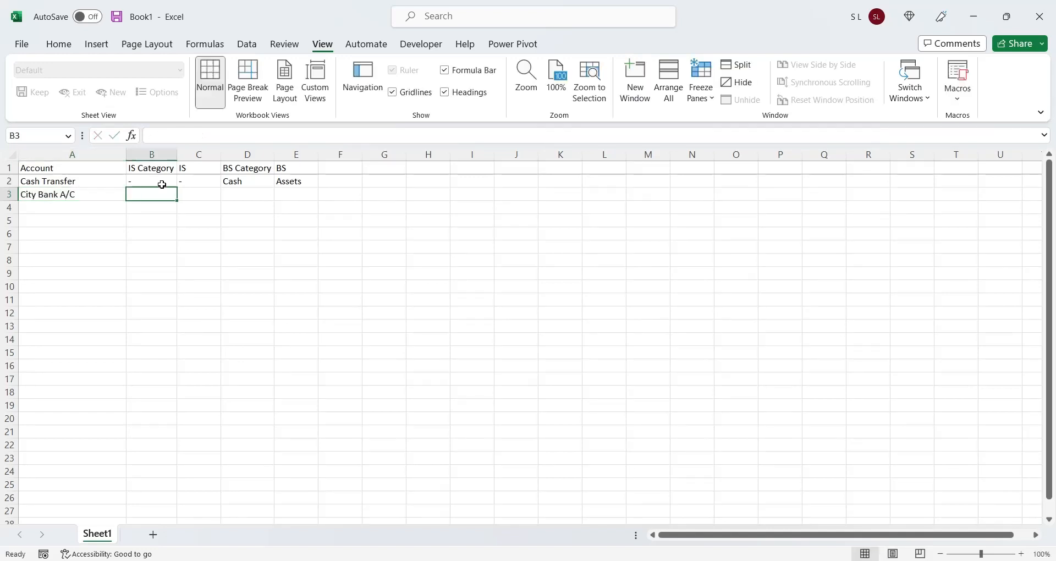
type("-")
key("Tab")
type("-")
key("Tab")
type("Bank")
key("Tab")
type("As")
key("Return")
- Add BoA A/C in row 4 with "-" for both IS columns, BS Category Bank and BS Assets
type("BoA A/C")
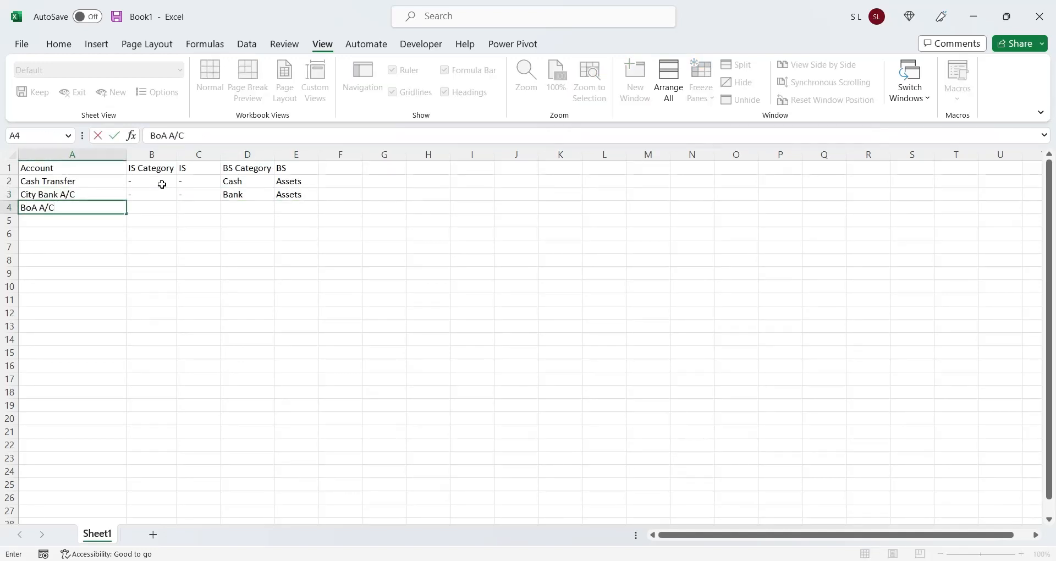
key("Tab")
type("-\t-\tBa\tAs")
key("Return")
- Add ABC Stocks in row 5 with "-" for both IS columns, BS Category Investments and BS Assets
type("ABC Stocks")
key("Tab")
type("-")
key("Tab")
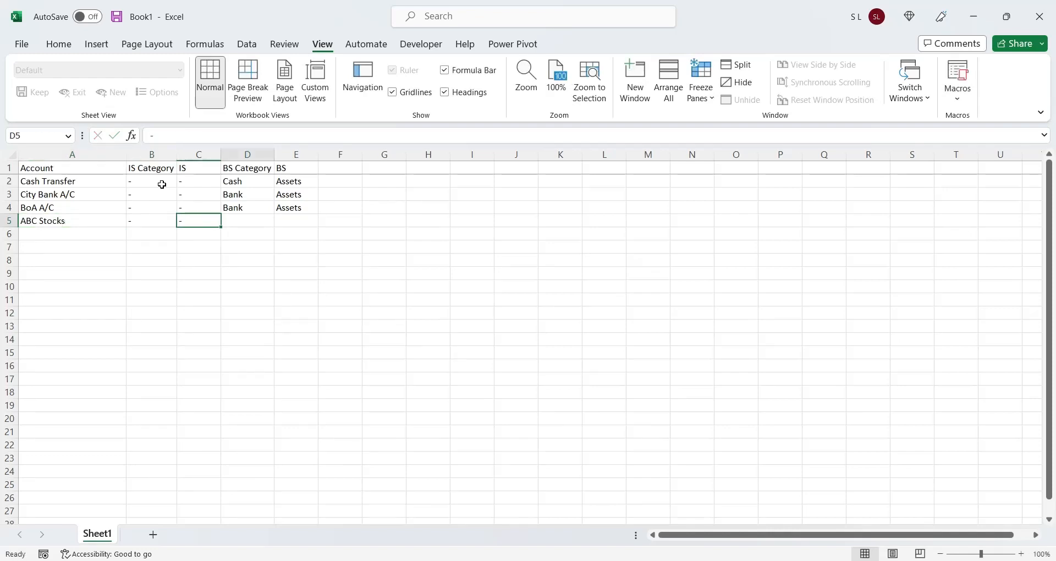
type("-\tInvestments")
key("Tab")
type("As")
key("Return")
- Add XYZ Stocks in row 6 with "-" for both IS columns, BS Category Investments and BS Assets
type("XYZ Stocks\t-\t-\tIn")
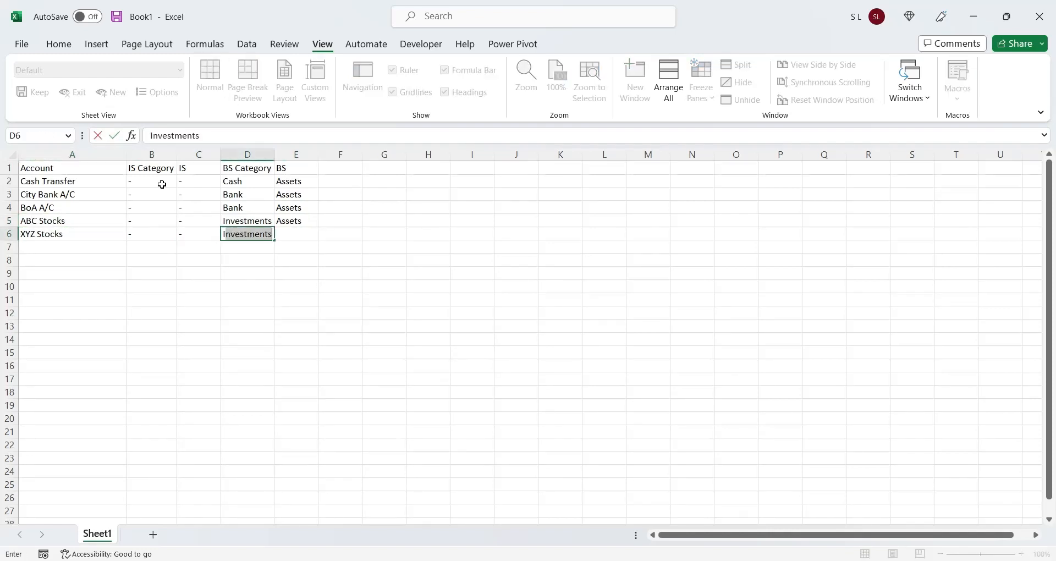
key("Tab")
type("As")
key("Return")
- Add House and Car in rows 7 and 8, each with "-" for both IS columns, BS Category Fixed Assets and BS Assets
type("House\t-\t-\tFixed Assets")
key("Tab")
type("As")
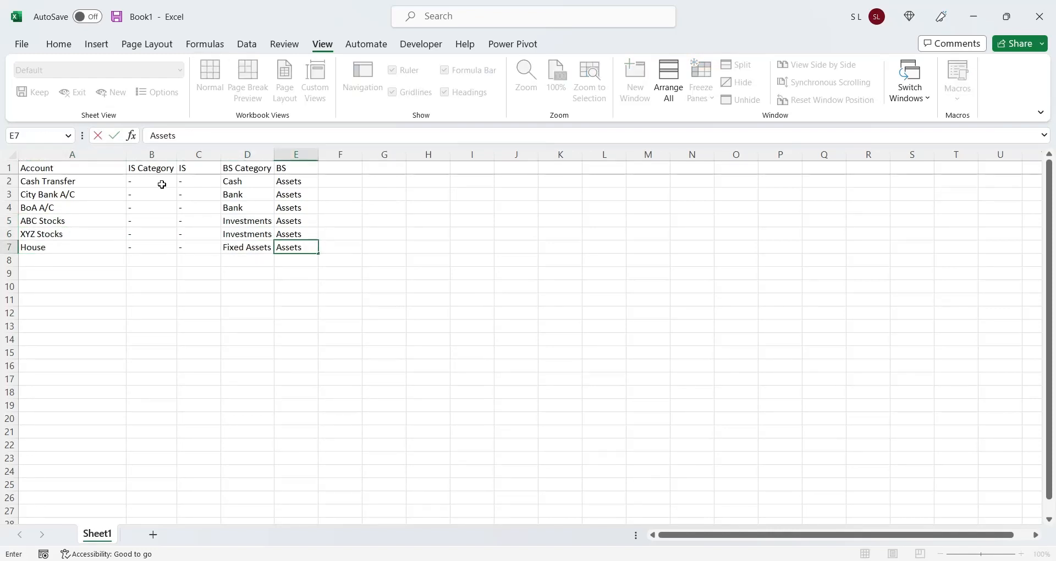
key("Return")
type("Car\t-\t-\tFixed Assets\tAssets")
key("Return")
- Add Loan from City Bank in row 9 with "-" for both IS columns, BS Category Loans and BS Liabilities
type("Loan from City Bank")
key("Tab")
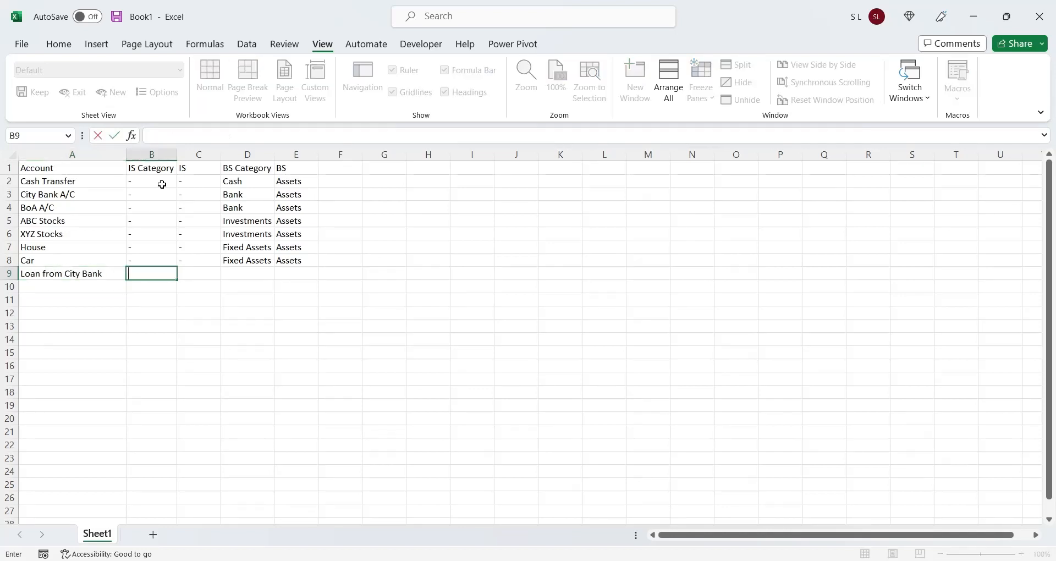
type("-\t-\tLoans")
key("Tab")
type("Liabilities")
key("Return")
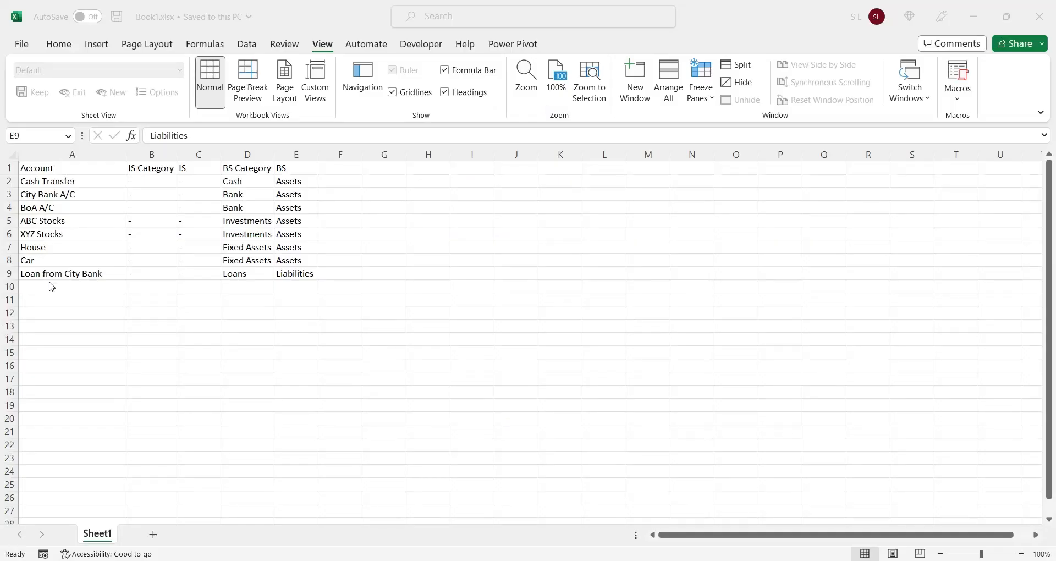
- Add Salary in row 10 with IS Category Primary Income and IS Income, and fit column B to its contents
left_click(50, 287)
type("Salary")
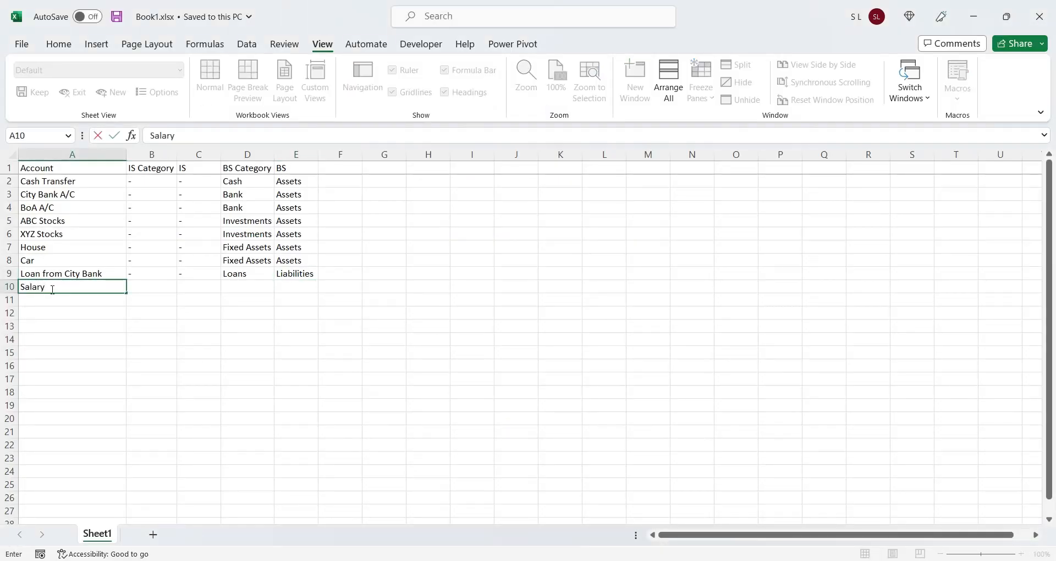
key("Tab")
type("Primary")
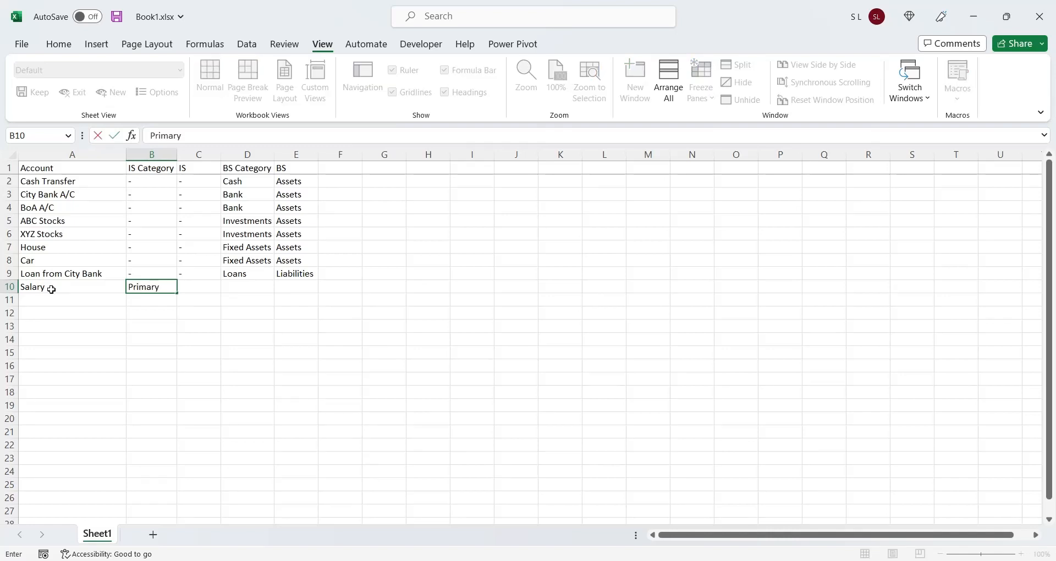
type(" Income")
key("Tab")
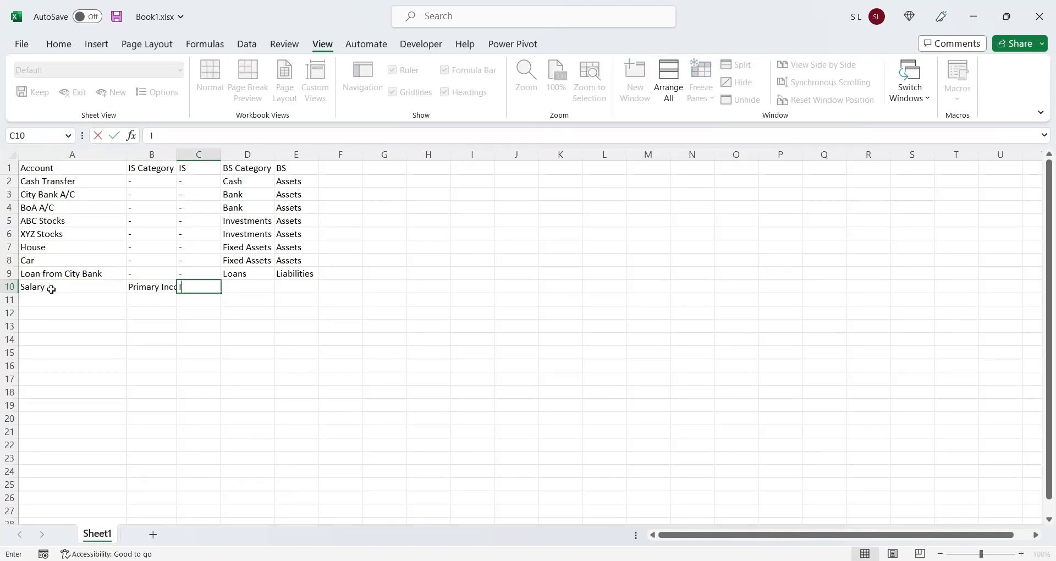
type("Income")
key("Return")
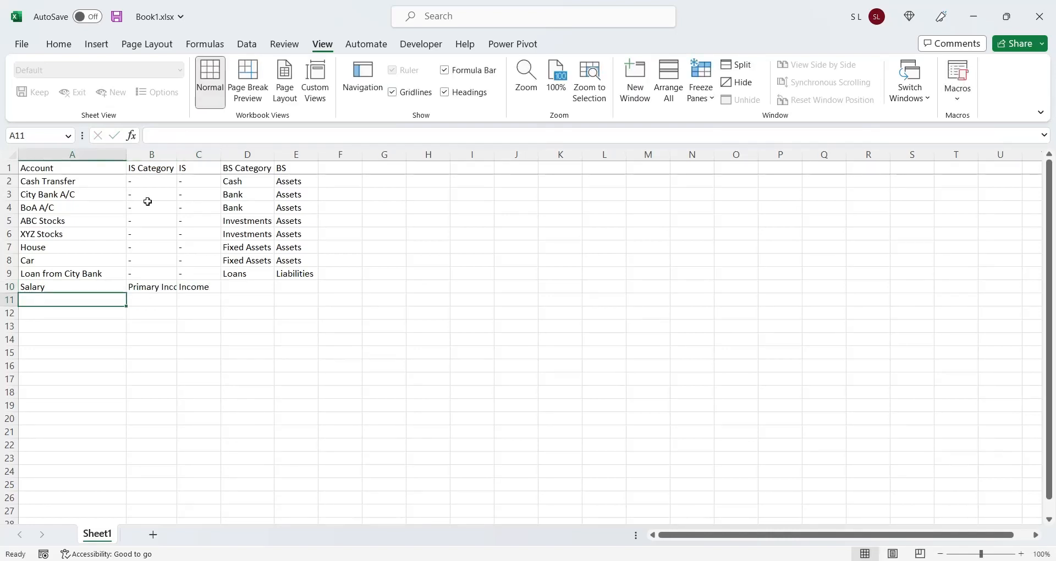
double_click(176, 157)
- Add Commission in row 11 and copy Salary's Primary Income and Income entries into its IS columns
type("C")
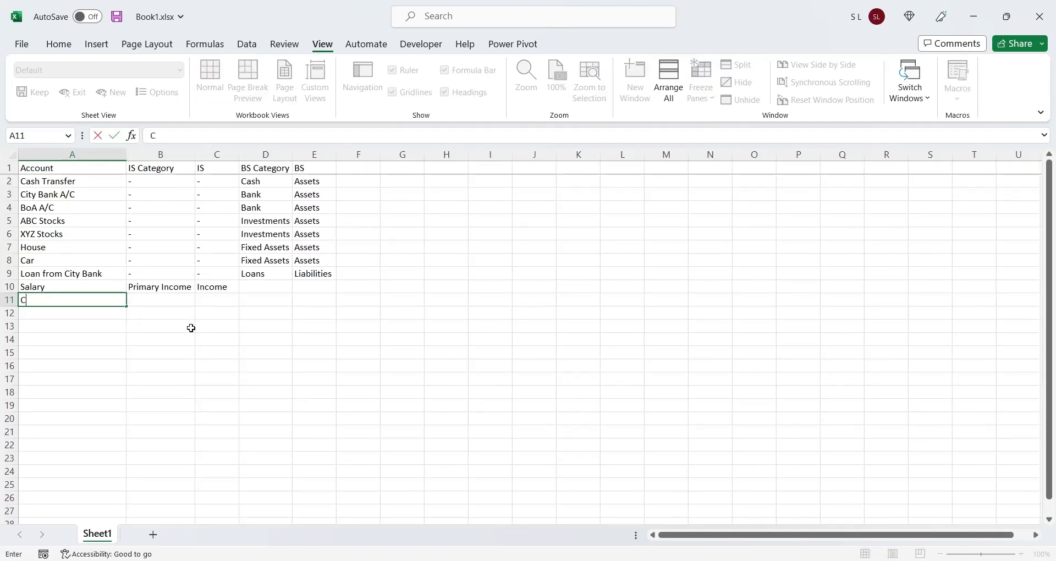
type("ommission")
key("Tab")
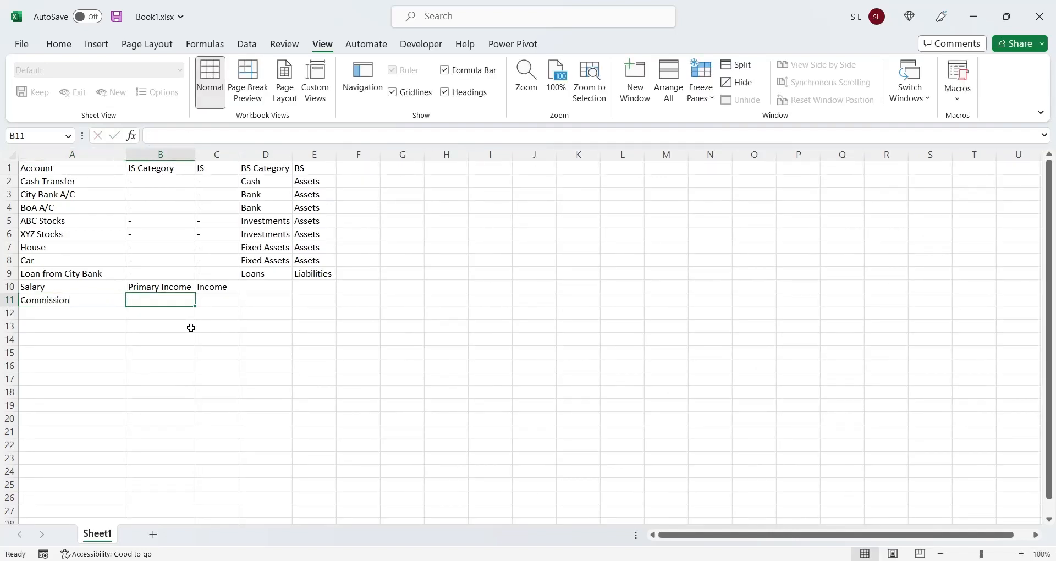
key("Up")
key("shift+Right")
key("ctrl+c")
key("Down")
key("ctrl+v")
key("Down")
key("Left")
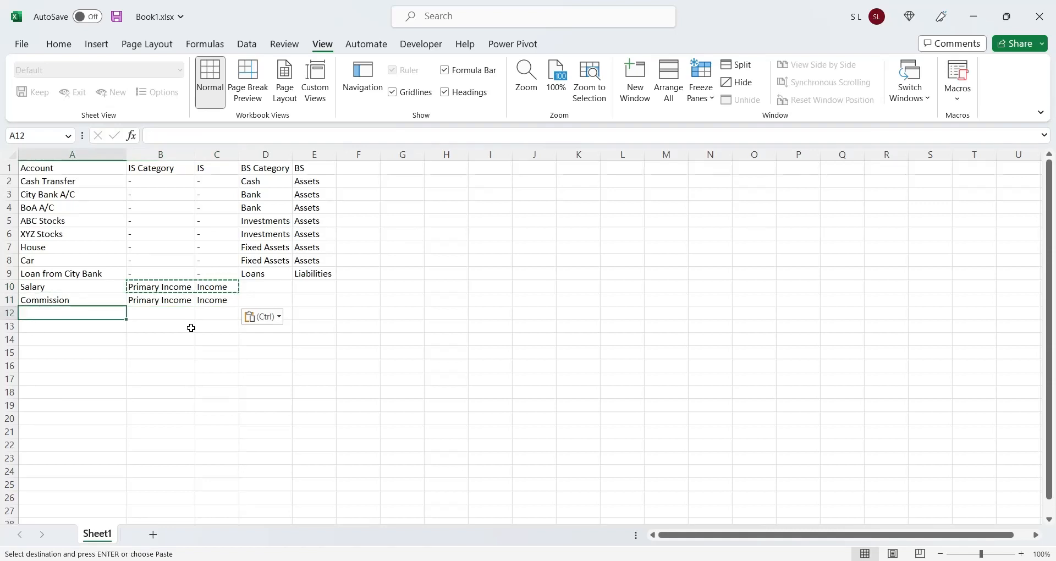
- Add Rent from Flat in row 12 with IS Category Rental Income and IS Income copied from the row above
type("Rental")
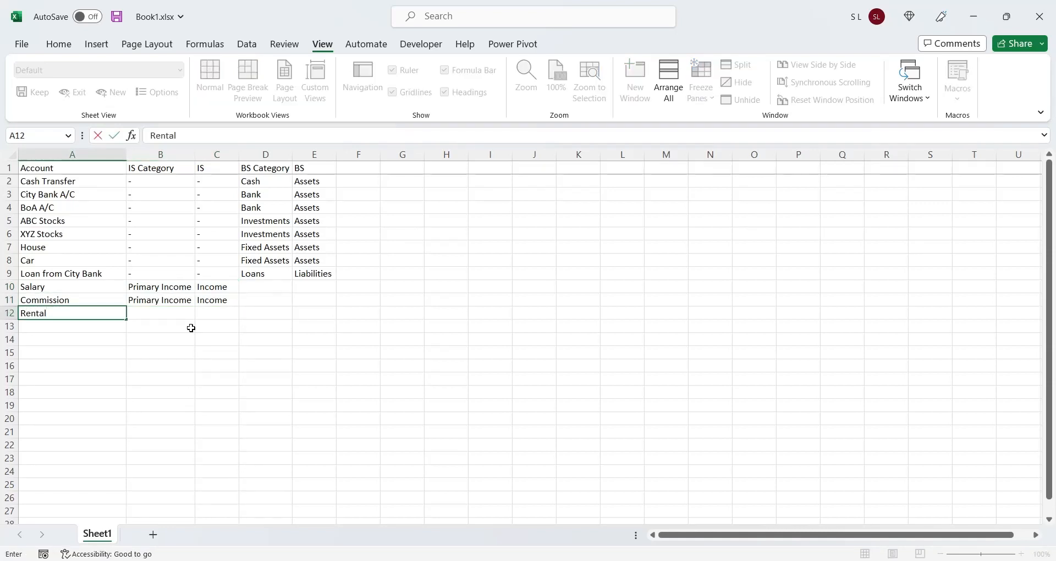
key("BackSpace")
key("BackSpace")
type("from Flat")
key("Tab")
type("Rental Income")
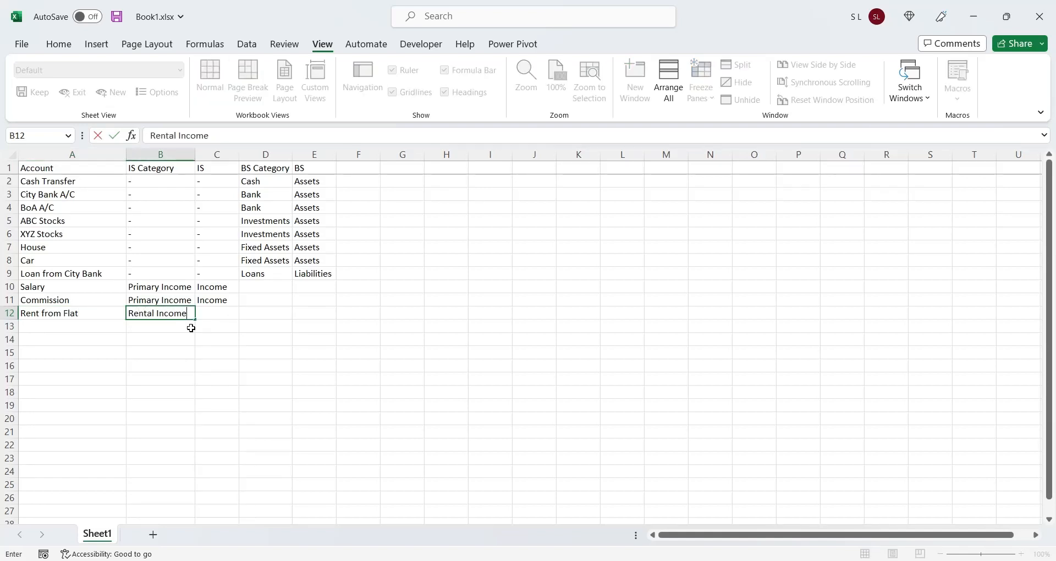
key("Tab")
key("Up")
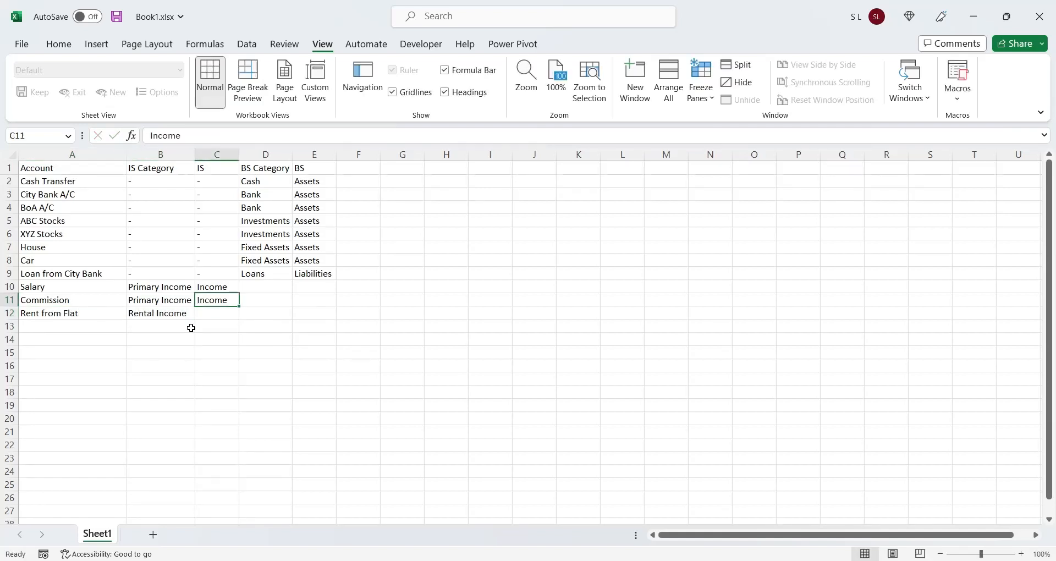
key("ctrl+c")
key("Down")
key("ctrl+v")
key("Down")
key("Home")
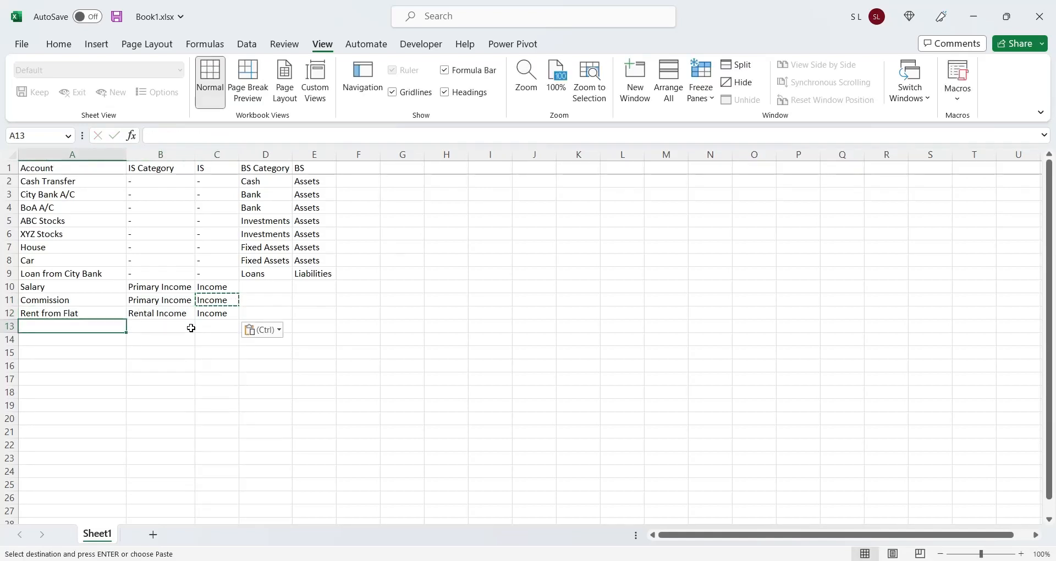
- Add Rent from Shop in row 13 with IS Category Rental Income and IS Income
type("Rent from Sho")
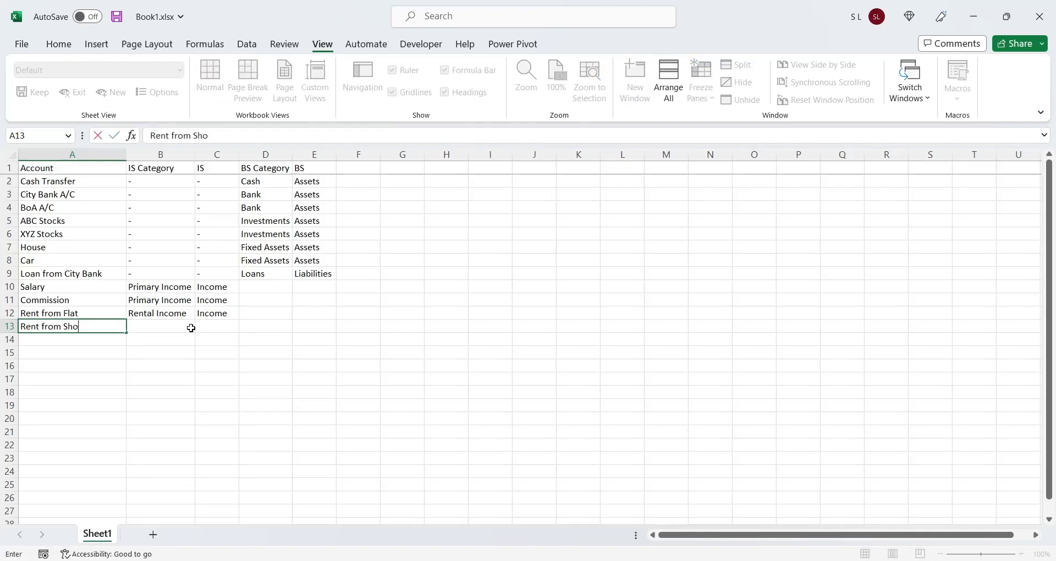
type("p")
key("Tab")
type("R")
key("Tab")
type("I")
key("Return")
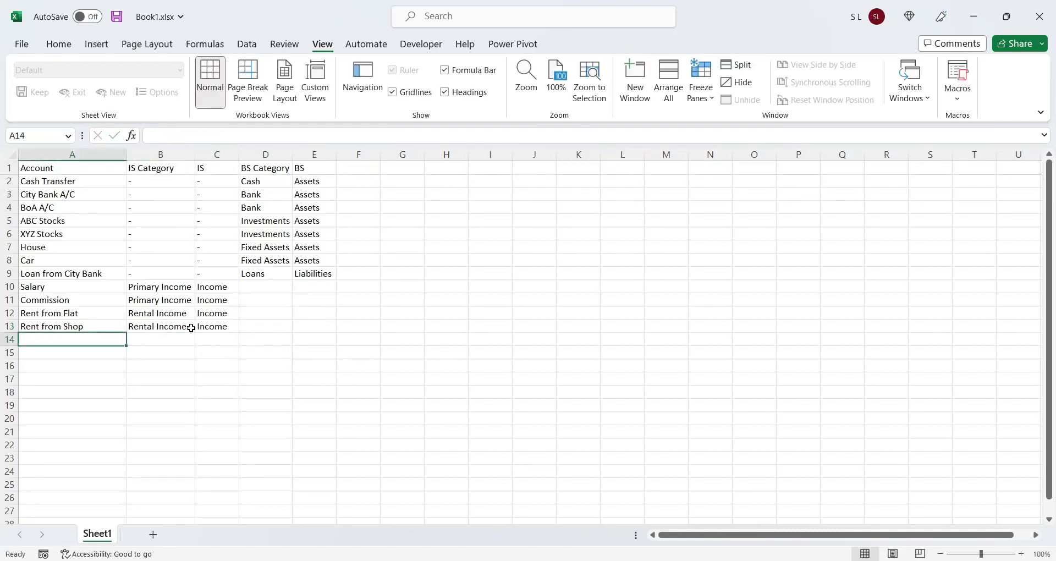
- Add Interest on City Bank A/C in row 14 with IS Category Interest Income and IS Income
type("Inter")
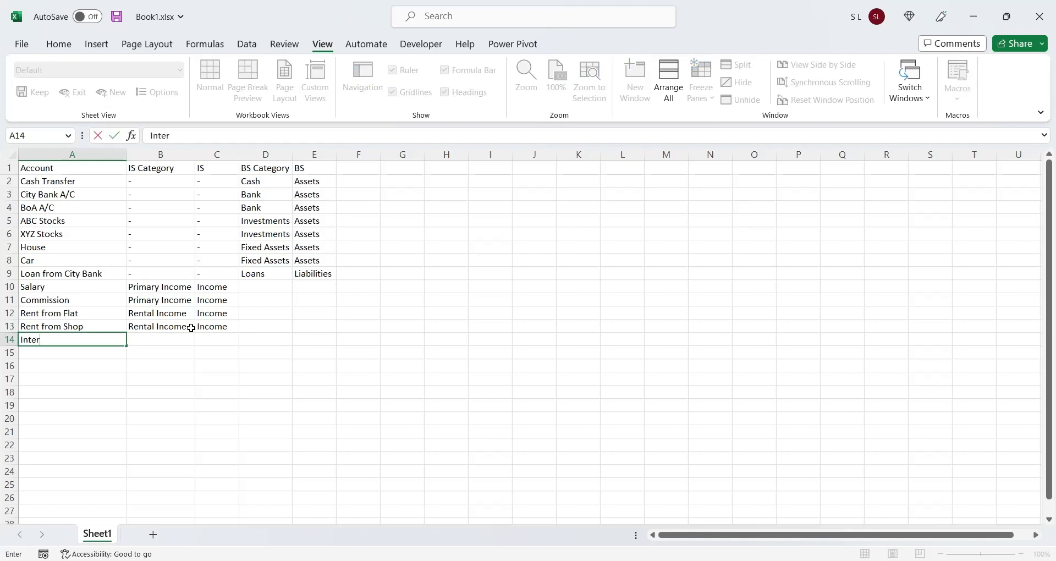
type("est on City Bank")
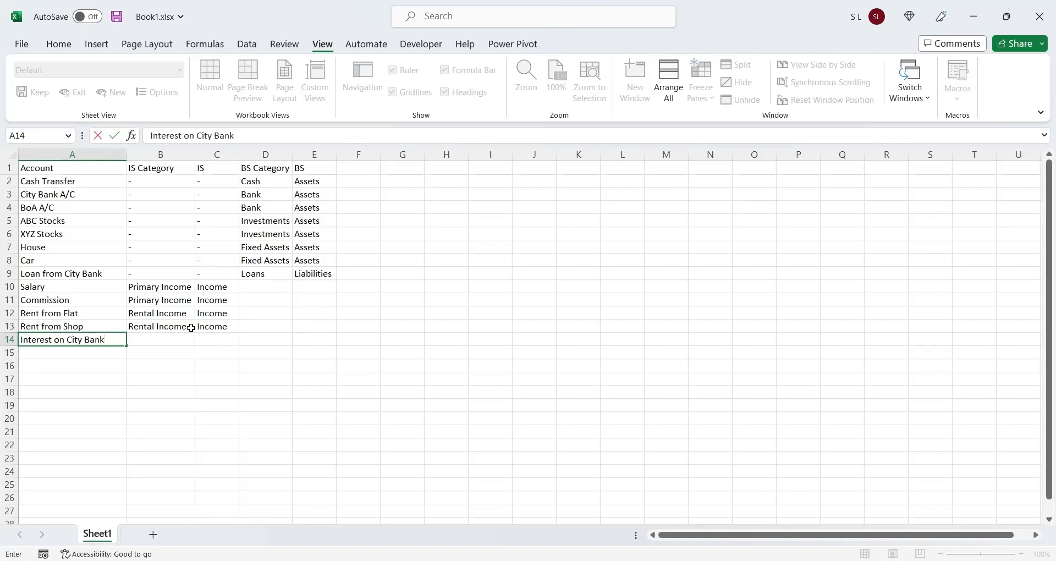
type(" A/C")
key("Tab")
type("Inte")
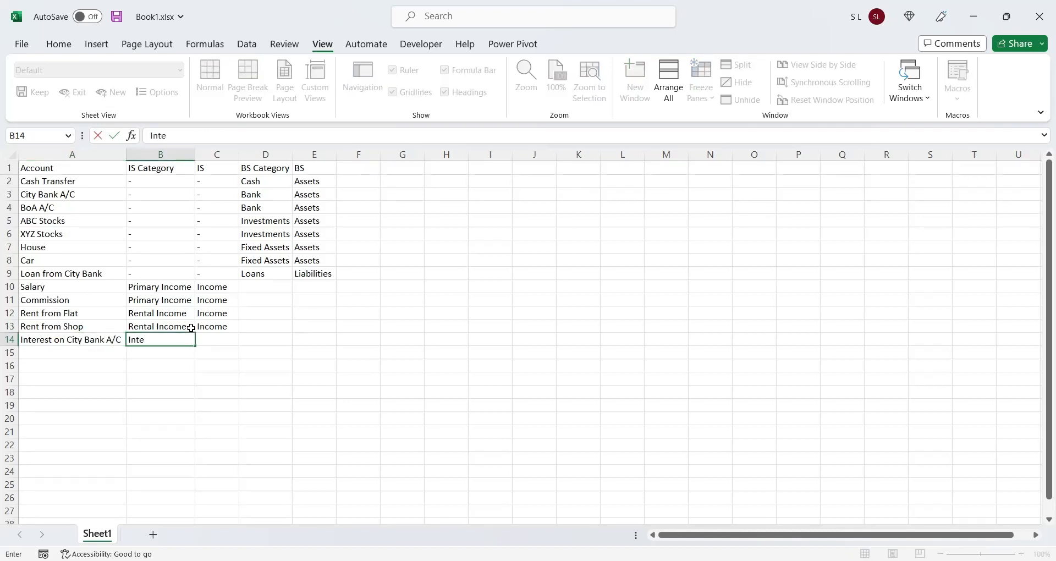
type("rest Income")
key("Tab")
key("Return")
- Add Interest on BoA Bank A/C in row 15 with IS Category Interest Income and IS Income
type("Interest on ")
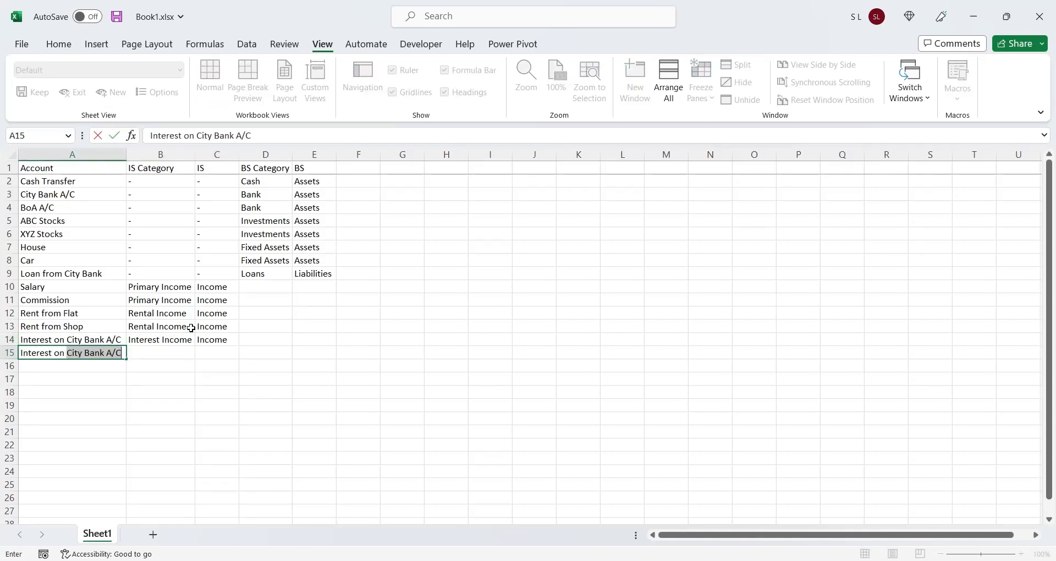
type("BoA A")
key("BackSpace")
type("Bank A/C")
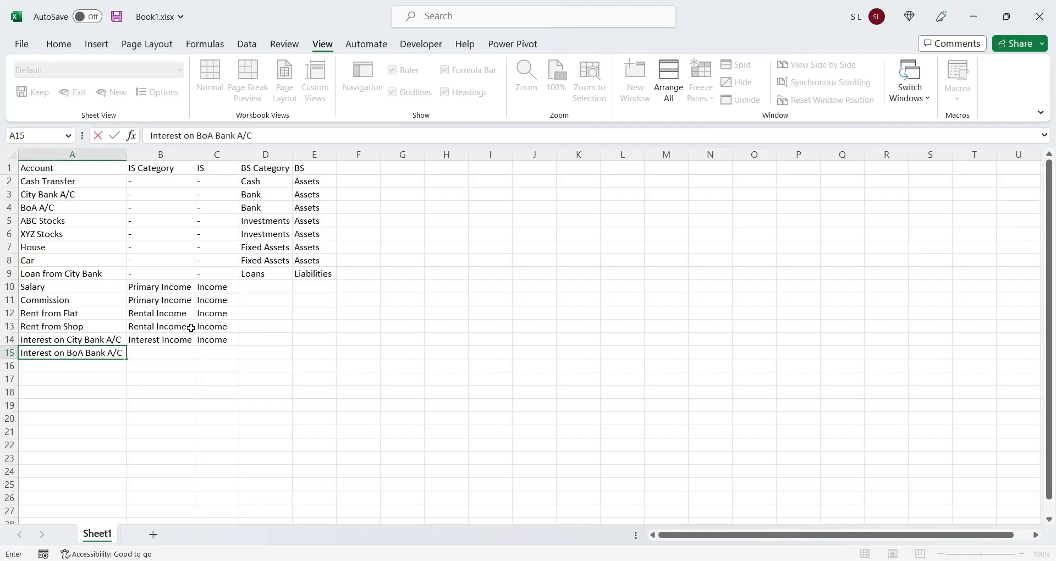
key("Tab")
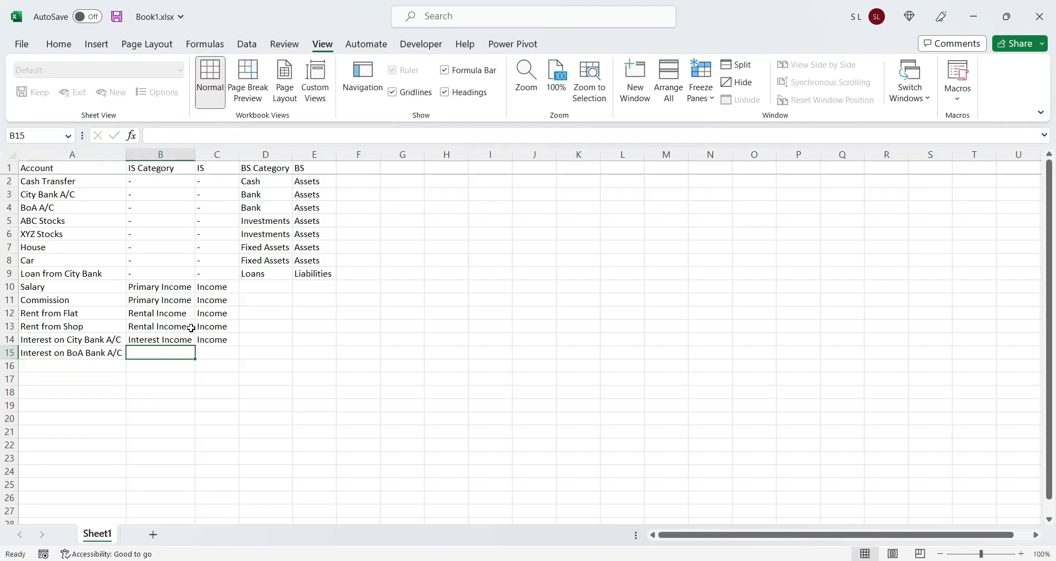
type("Interest Income")
key("Tab")
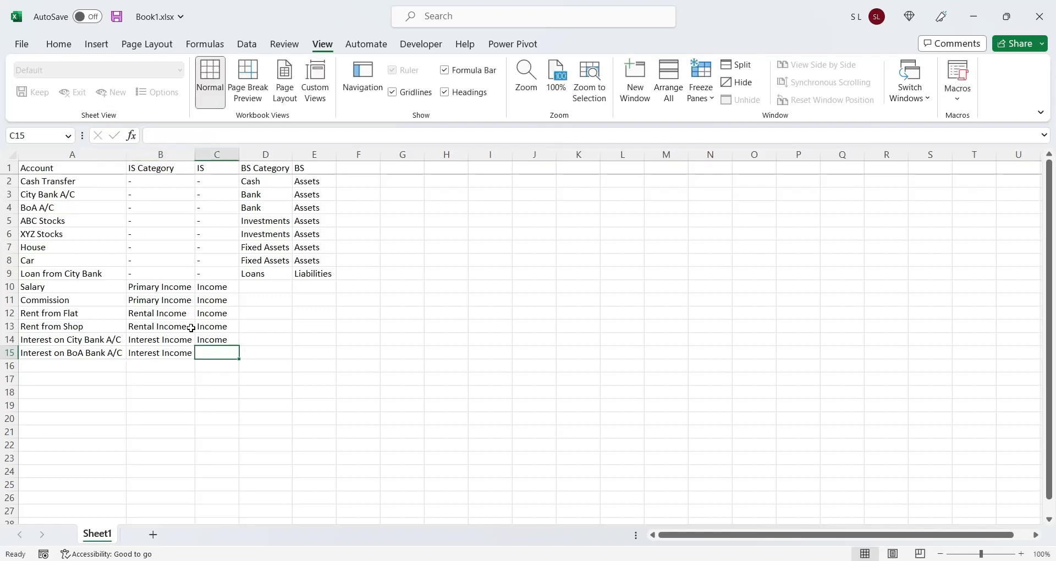
type("I")
key("Return")
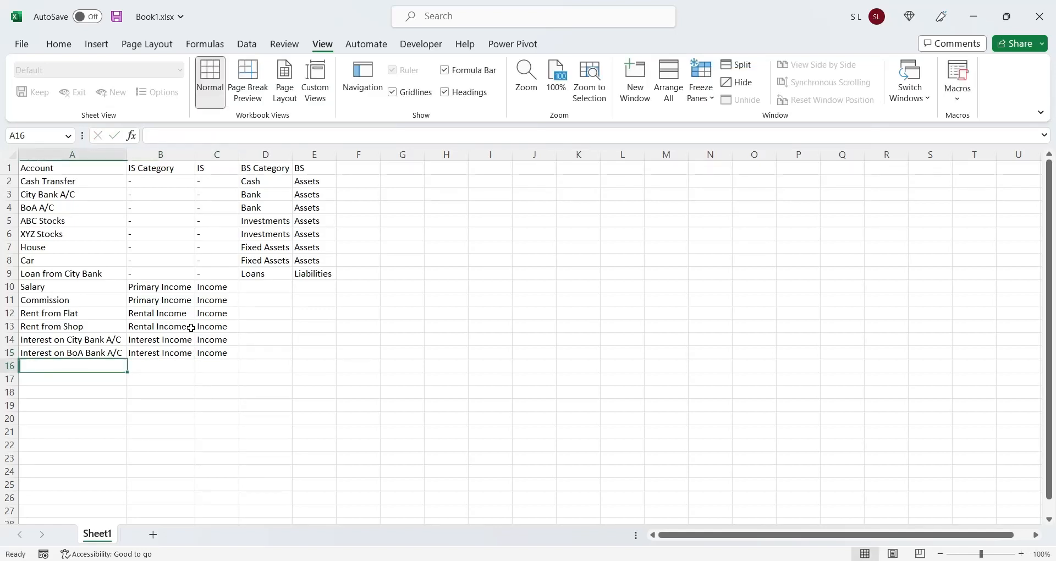
- Add Profit on ABC Stock in row 16 with IS Category Investment Income and IS Income, and widen columns A and B
type("Profit on ")
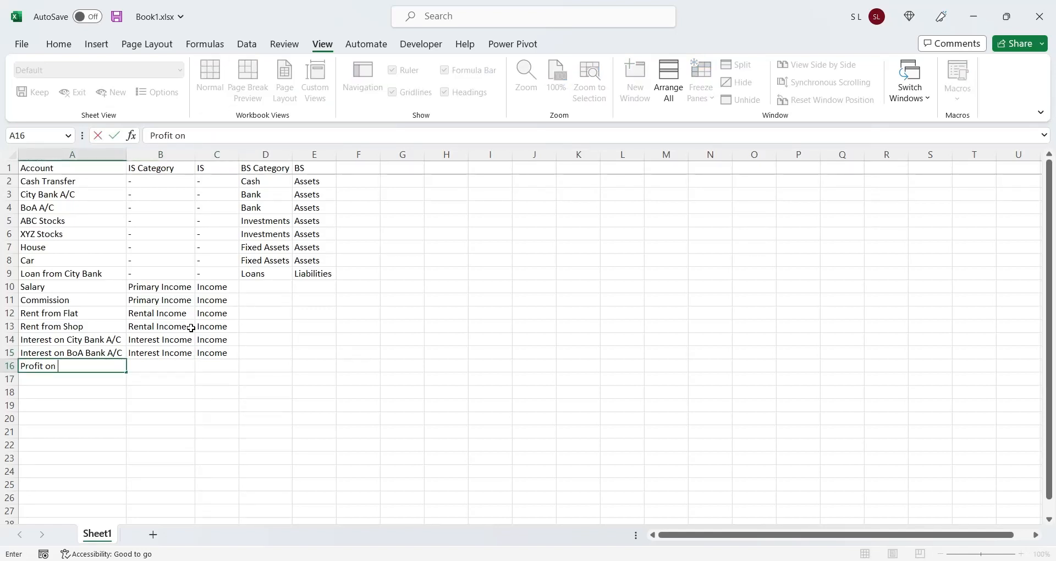
type("ABC Stock")
key("Tab")
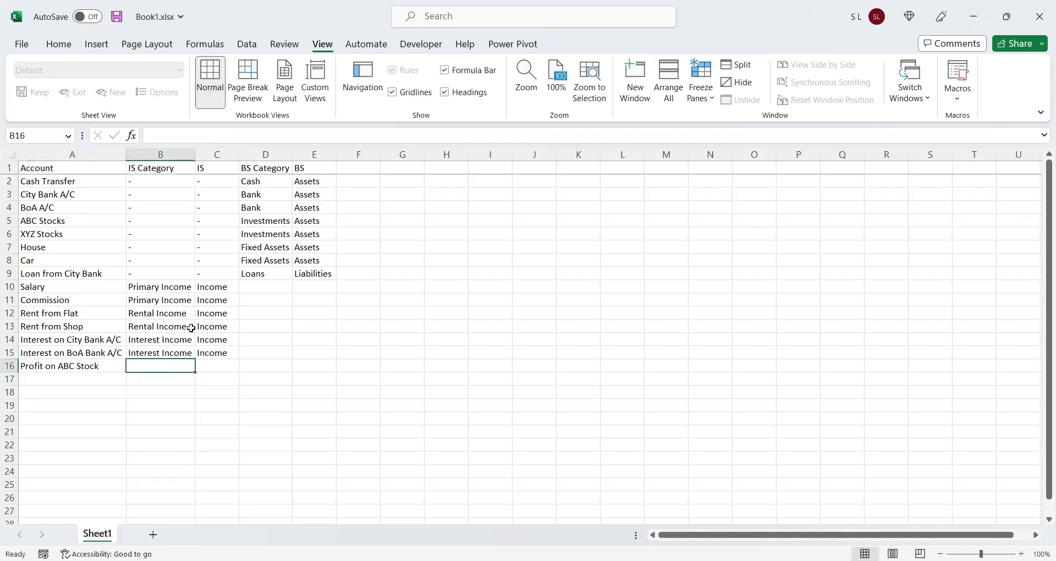
type("Investment Income")
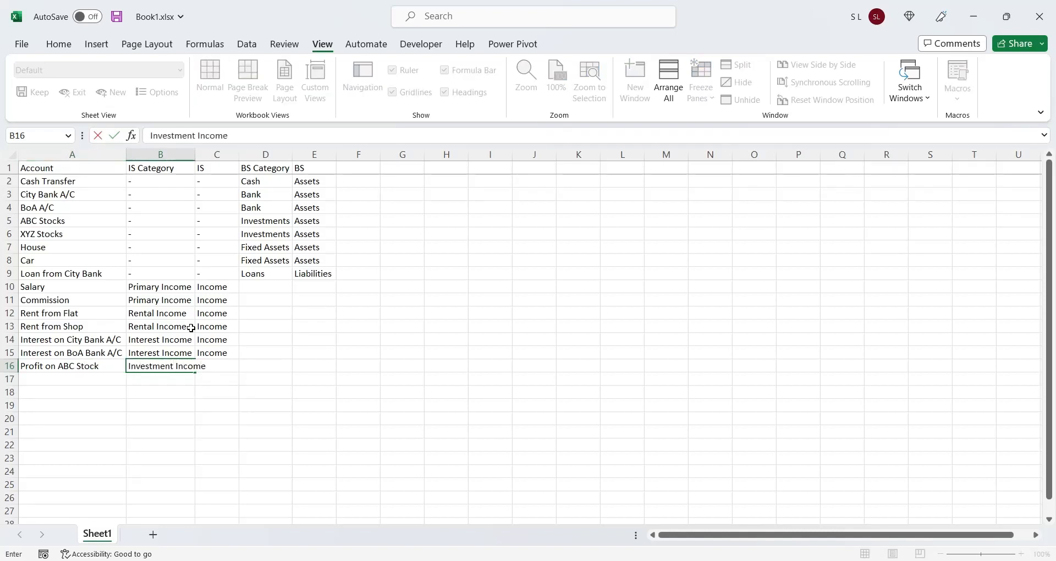
key("Tab")
type("Income")
key("Return")
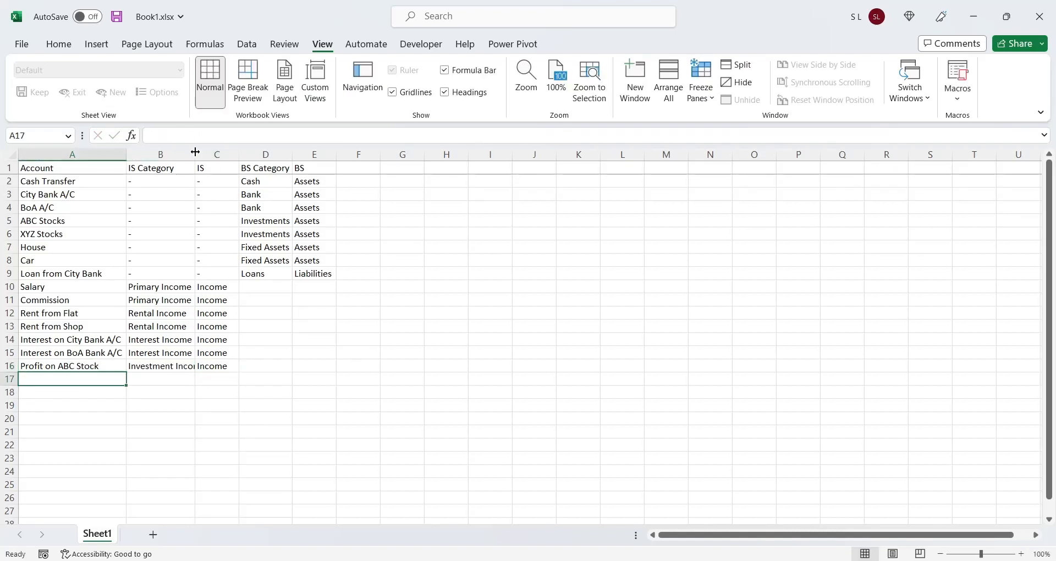
left_click_drag(195, 152, 220, 151)
left_click_drag(126, 154, 146, 154)
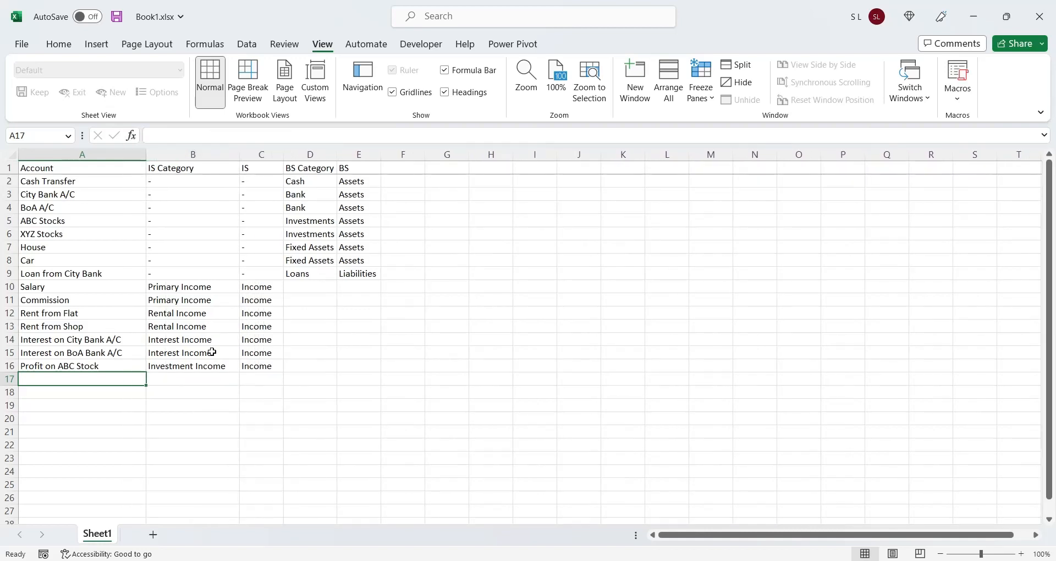
- Add Profit on XYZ Stock in row 17 with IS Category Investment Income and IS Income
type("Profit on XYZ Stock")
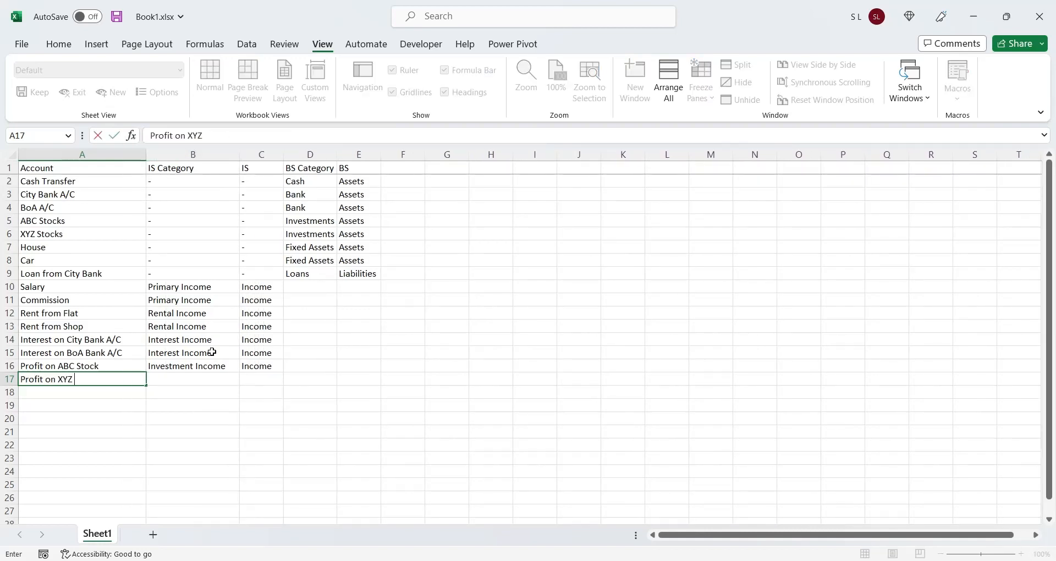
key("Tab")
type("I")
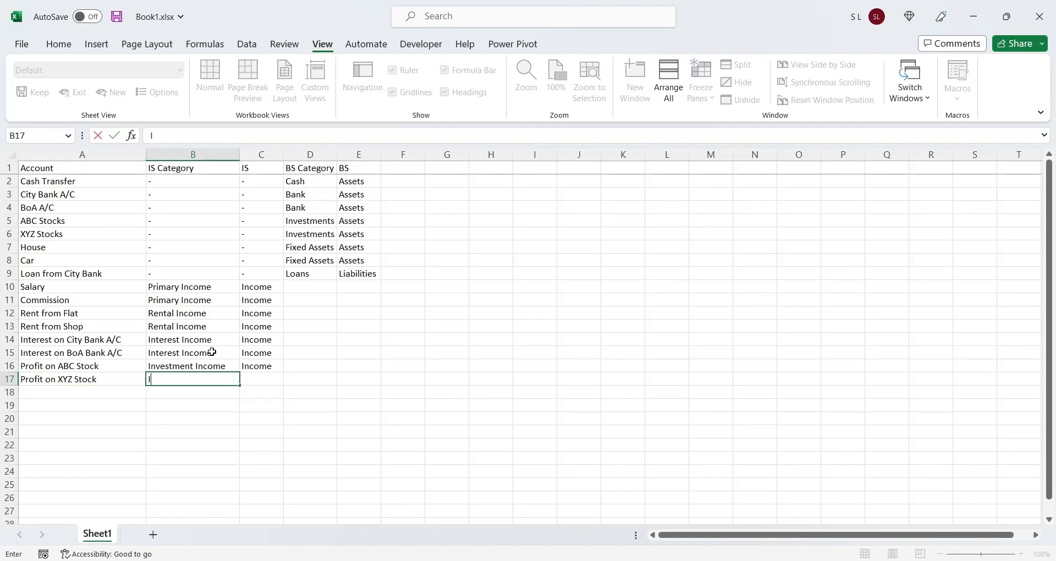
type("nv")
key("Tab")
type("In")
key("Return")
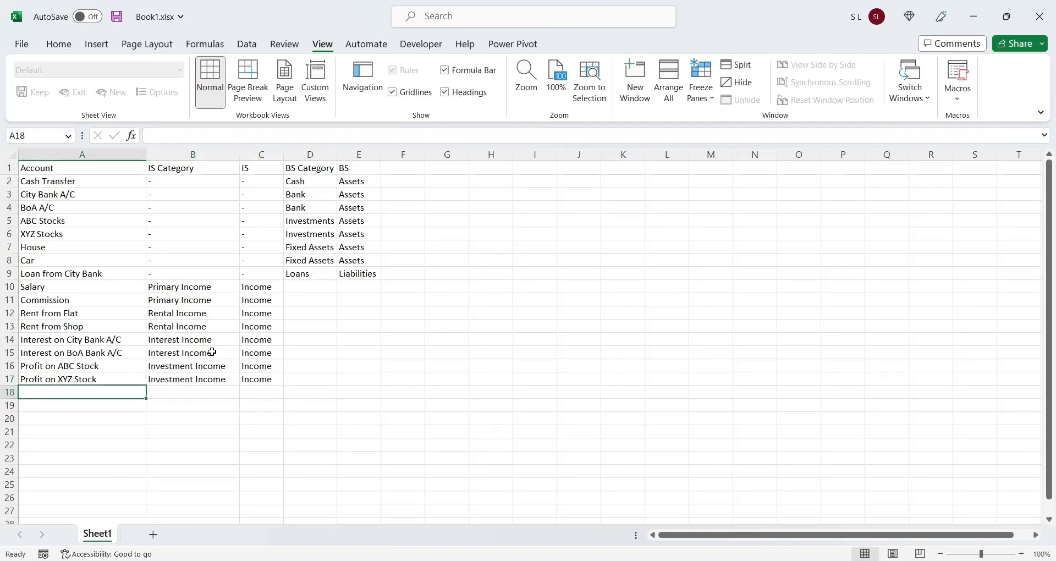
- Add Gas Charges in row 18 with IS Category Utilities and IS Expenses
type("Gas Charg")
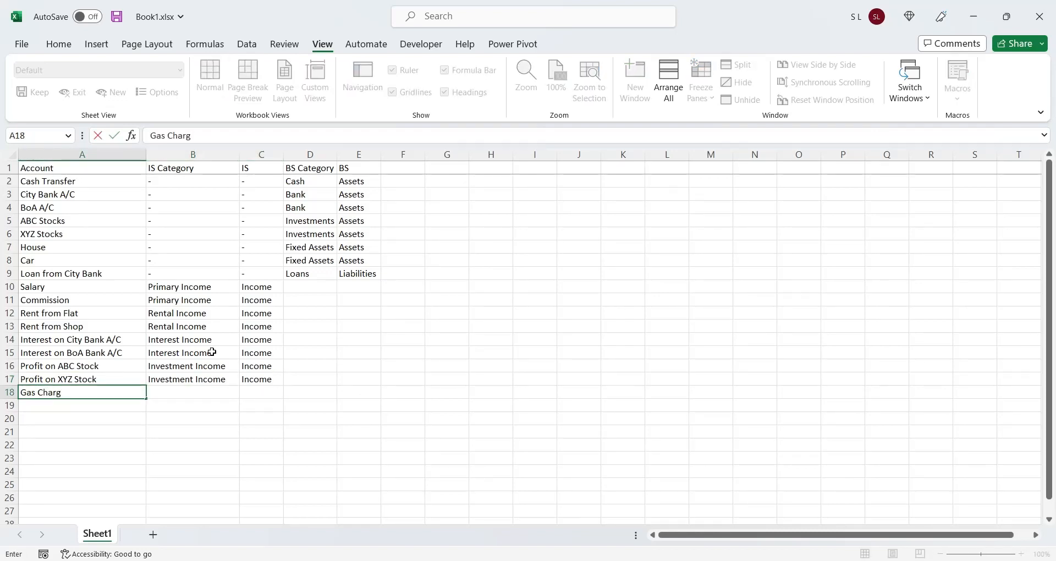
type("es")
key("Tab")
type("Uti")
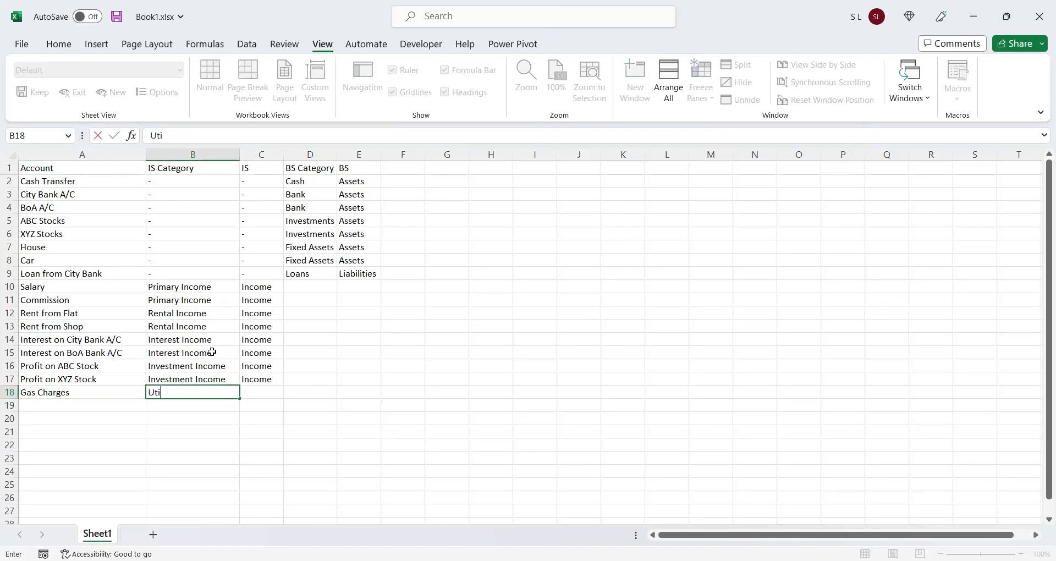
type("lities")
key("Tab")
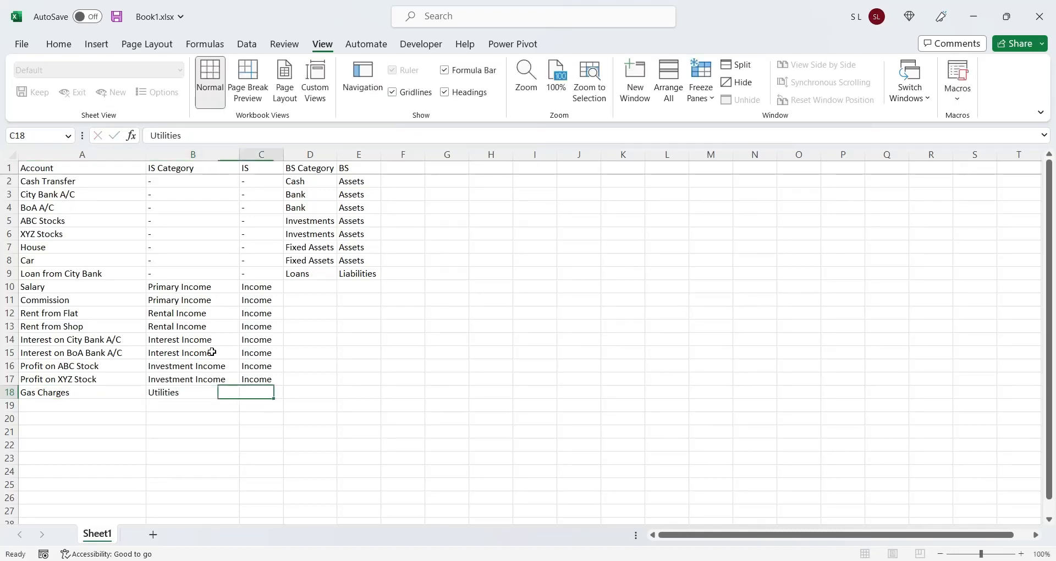
type("Expenses")
key("Return")
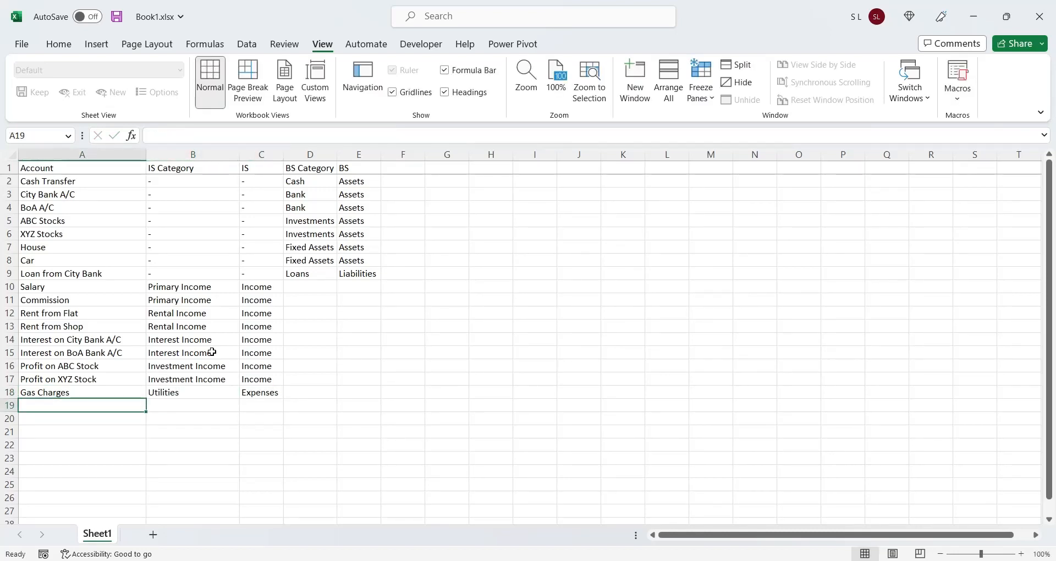
- Add Electric Charges in row 19 with IS Category Utilities and IS Expenses
type("Electric")
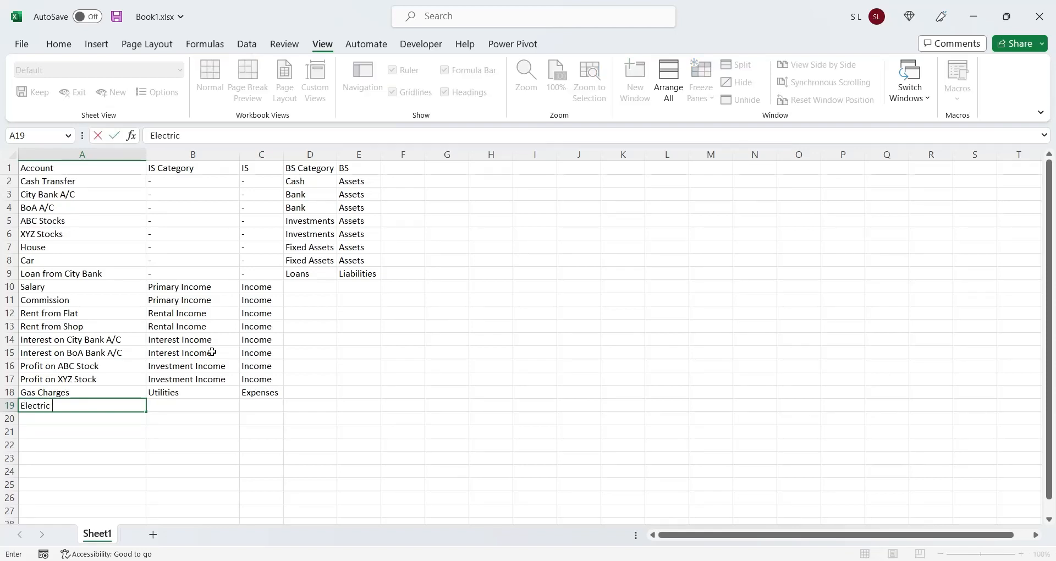
type(" Charges")
key("Tab")
type("Utilities")
key("Tab")
type("Expenses")
key("Return")
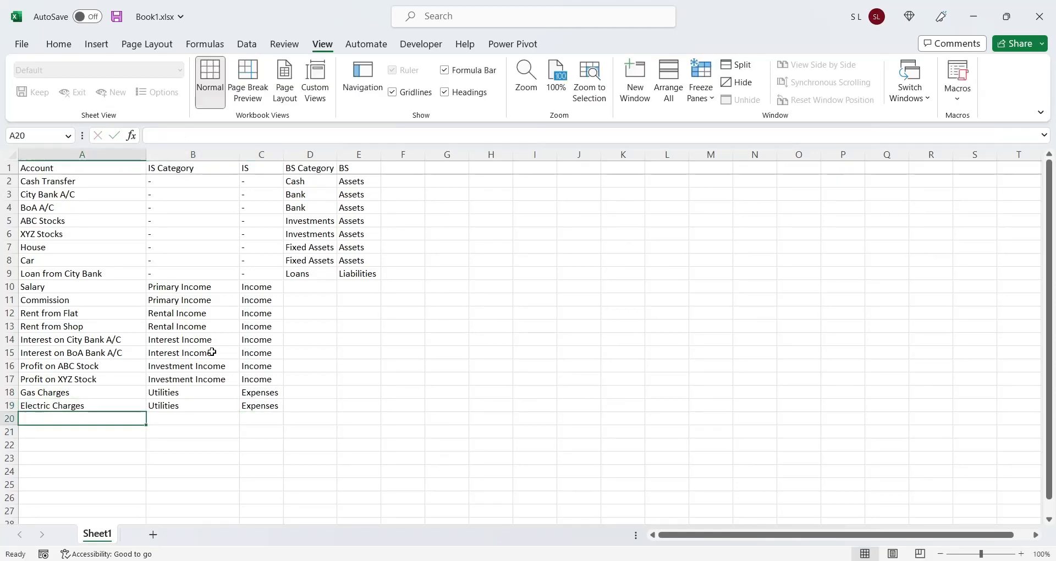
- Add Phone Charges in row 20 with IS Category Utilities and IS Expenses
type("Phone Charge")
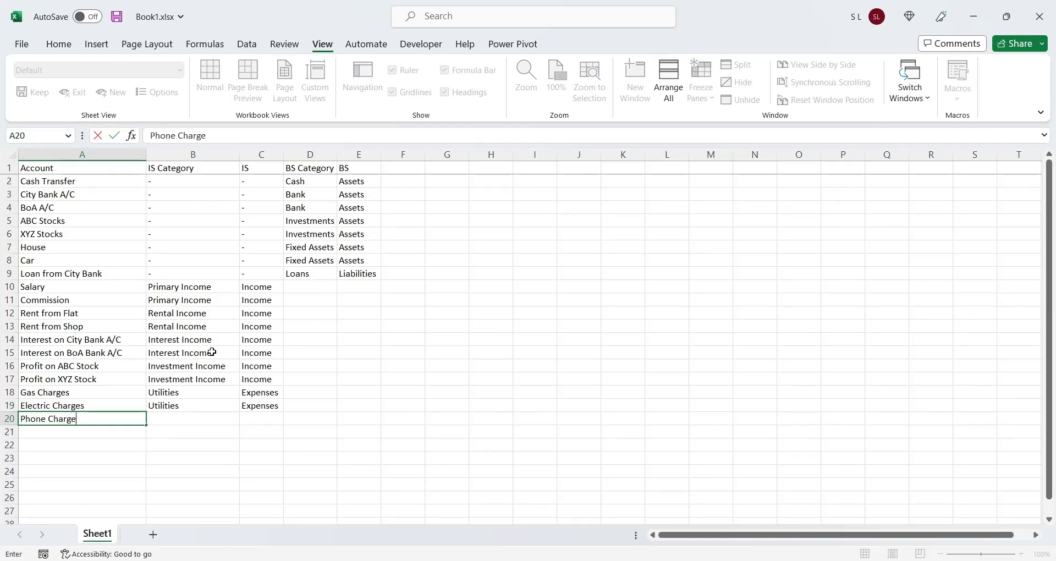
type("s")
key("Tab")
type("Utilities")
key("Tab")
type("Expenses")
key("Return")
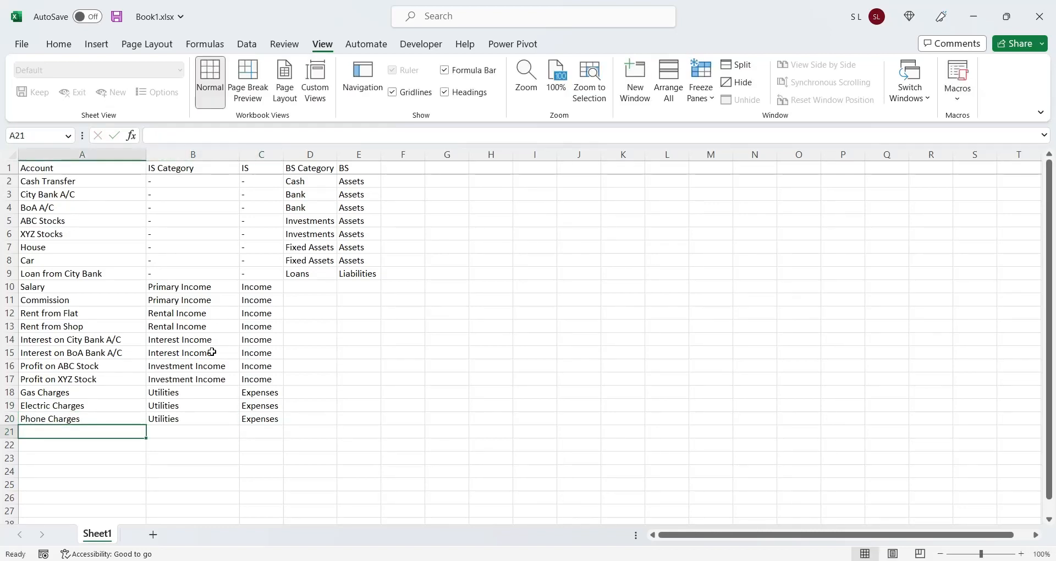
- Add Water Charges in row 21 with IS Category Utilities and IS Expenses
type("Water Ch")
key("Tab")
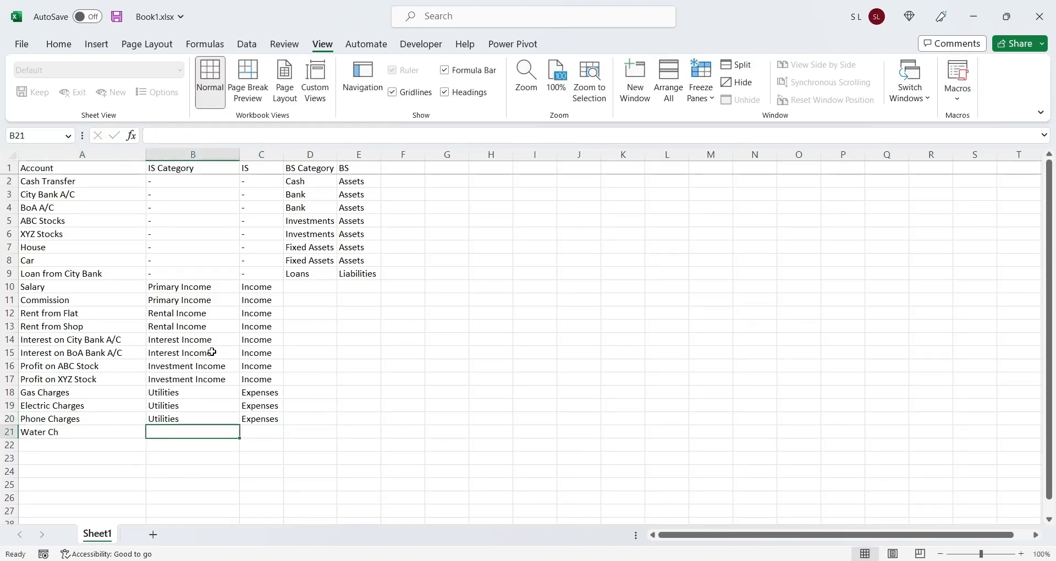
key("shift+Tab")
key("F2")
type("anges")
key("Tab")
type("I")
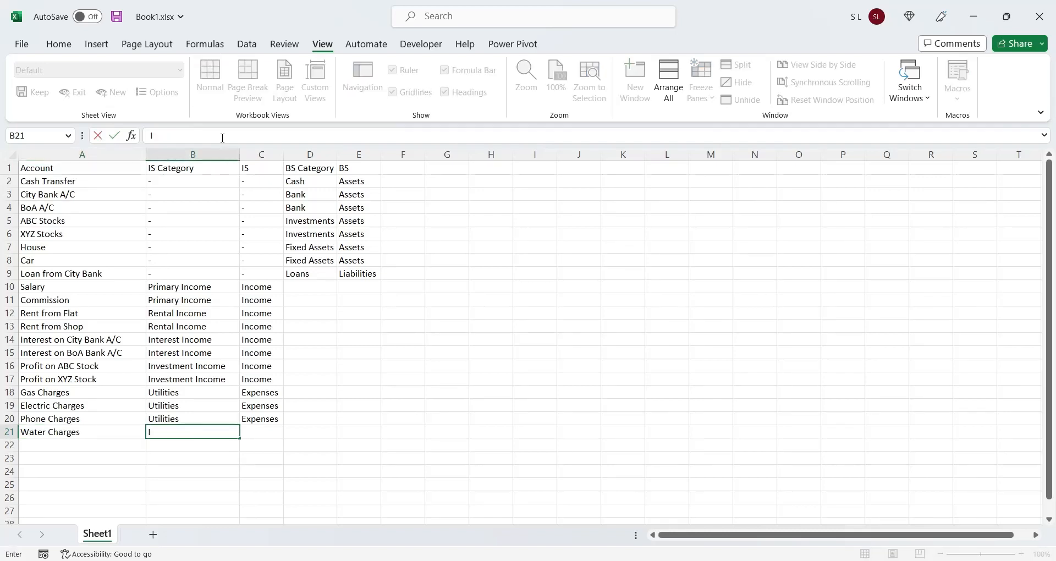
key("BackSpace")
type("Utilities")
key("Tab")
type("Expenses")
key("Return")
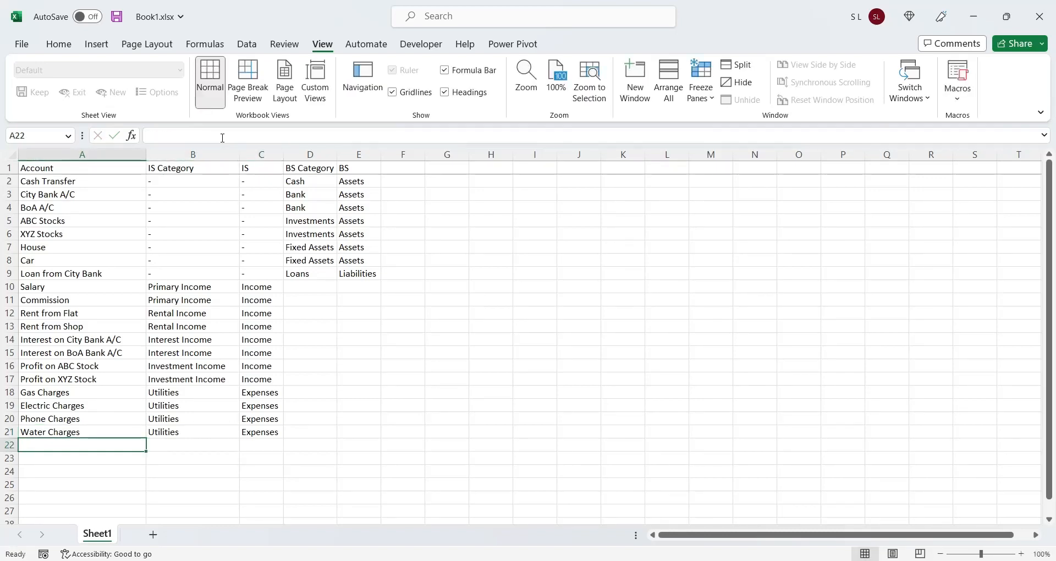
- Add Internet Charges in row 22 with IS Category Utilities and IS Expenses
type("Internet Charges")
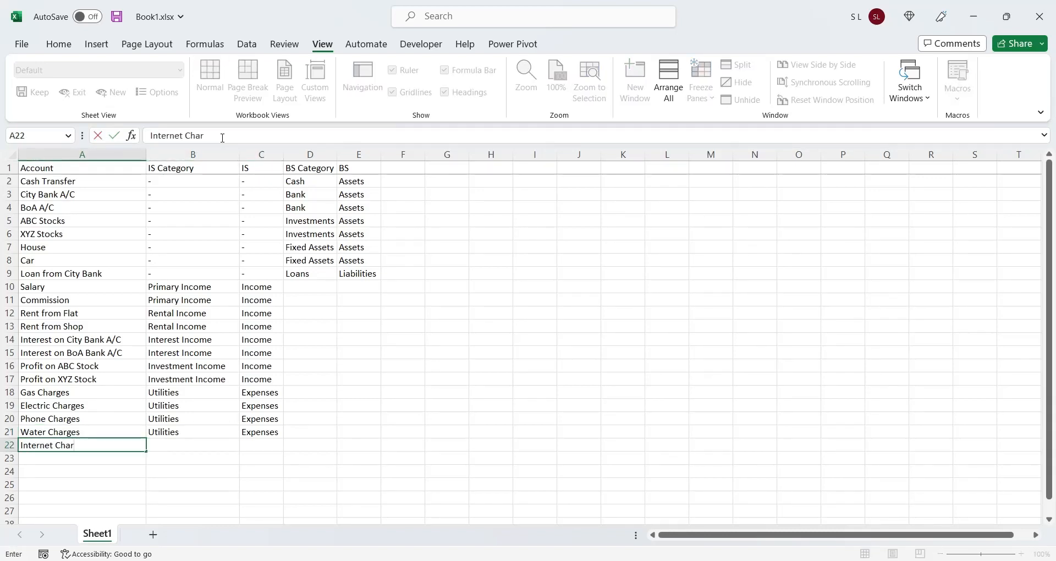
key("Tab")
type("Utilities")
key("Tab")
type("Expenses")
key("Return")
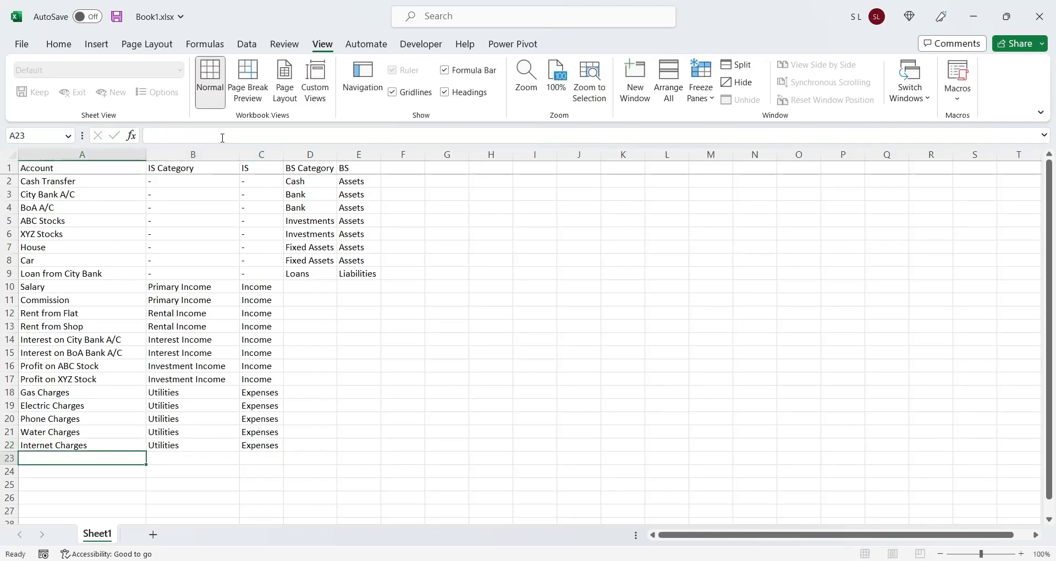
- Add Food in row 23 with IS Category Groceries and IS Expenses
type("Food")
key("Tab")
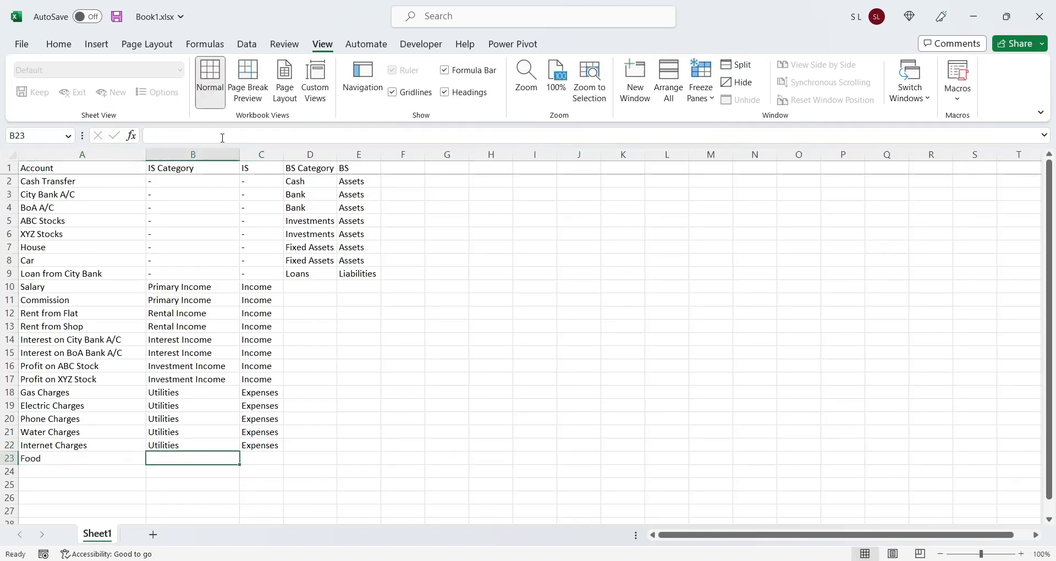
type("Groc")
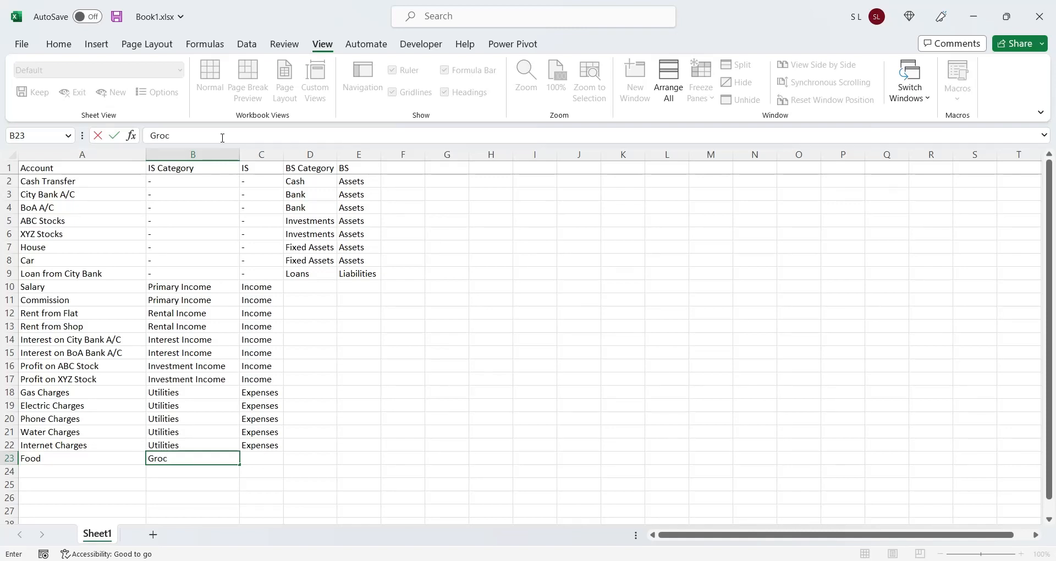
type("eries")
key("Tab")
type("Expenses")
key("Return")
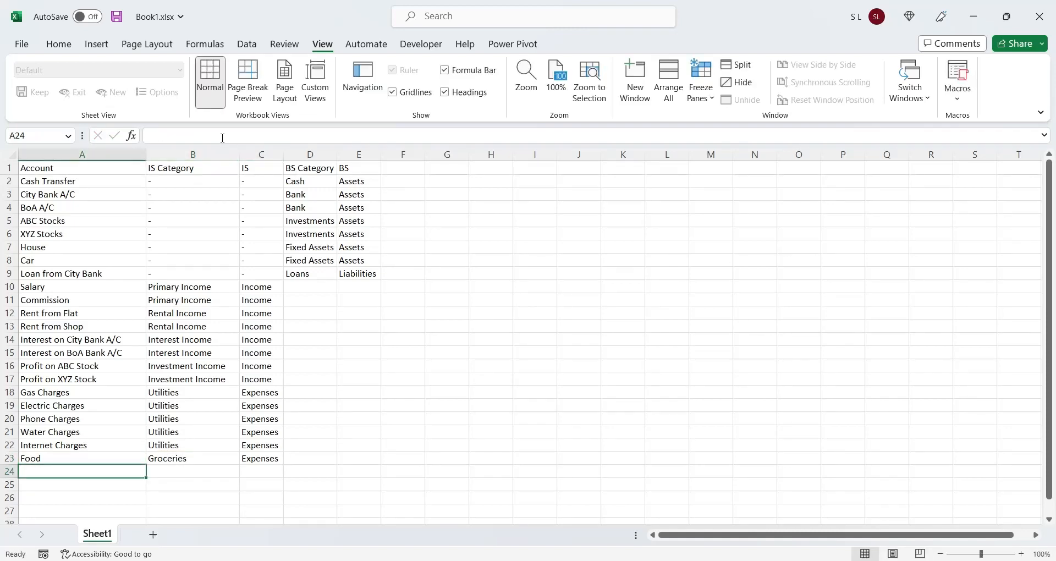
- Add Cleaning in row 24 with IS Category Groceries and IS Expenses
type("Cleaning")
key("Tab")
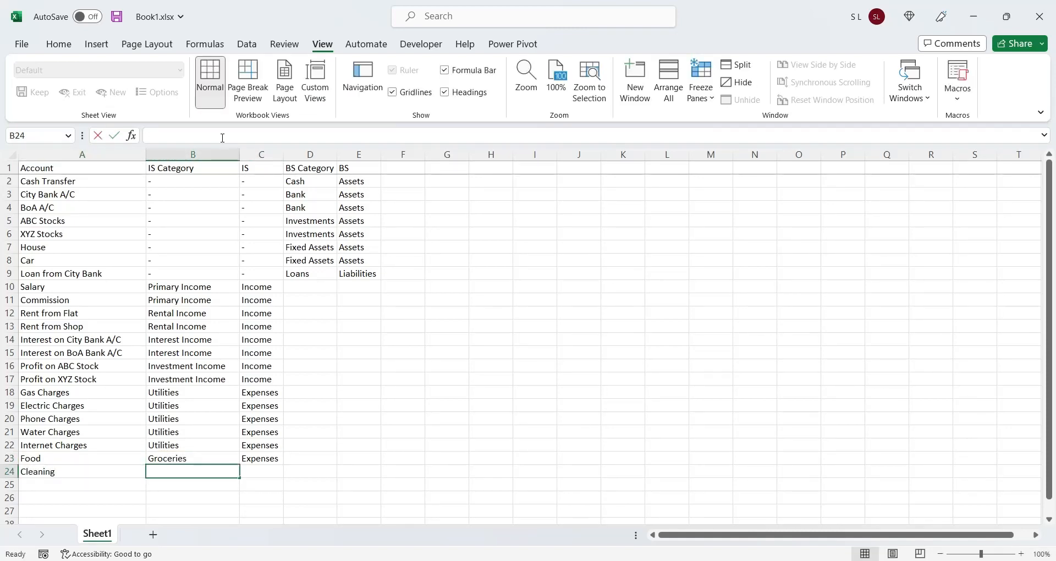
type("Groceries")
key("Tab")
type("Expenses")
key("Return")
- Add Cooking in row 25 with IS Category Groceries and IS Expenses
type("Cooking")
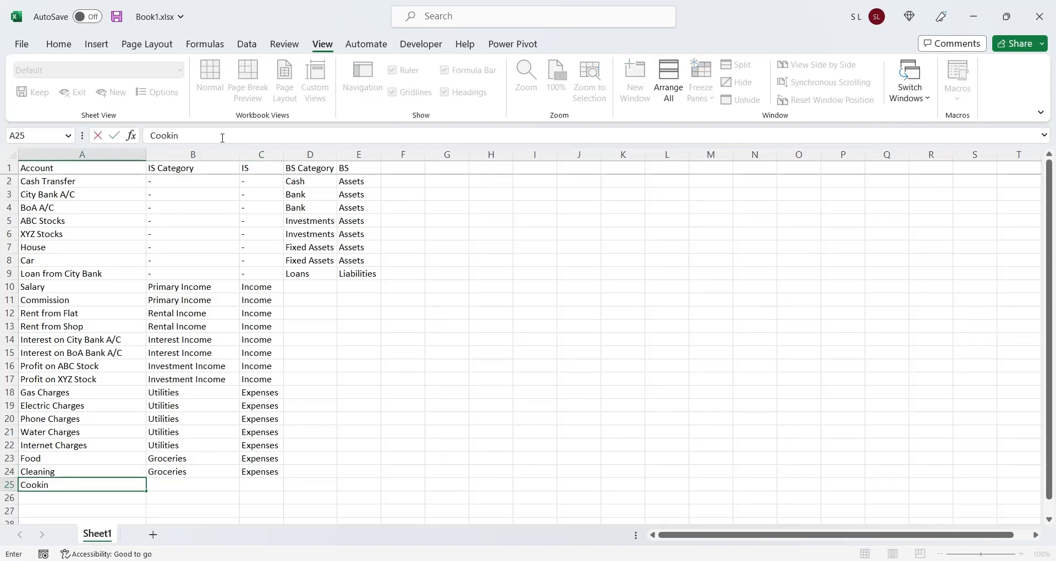
key("Tab")
type("Gro")
key("Tab")
key("Return")
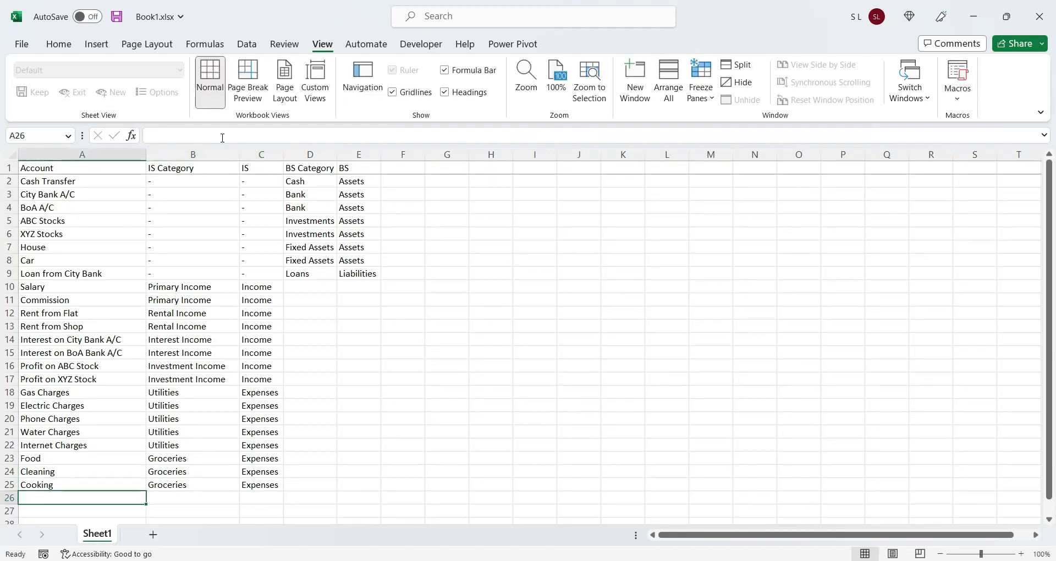
- Add Tools in row 26 with IS Category Groceries and IS Expenses
type("Tools")
key("Tab")
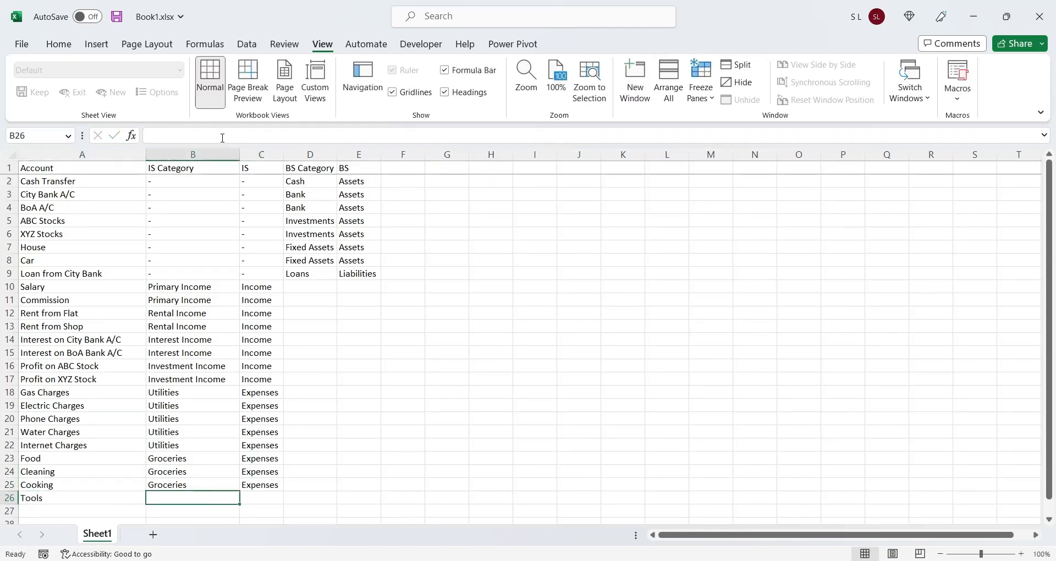
type("Groceries")
key("Tab")
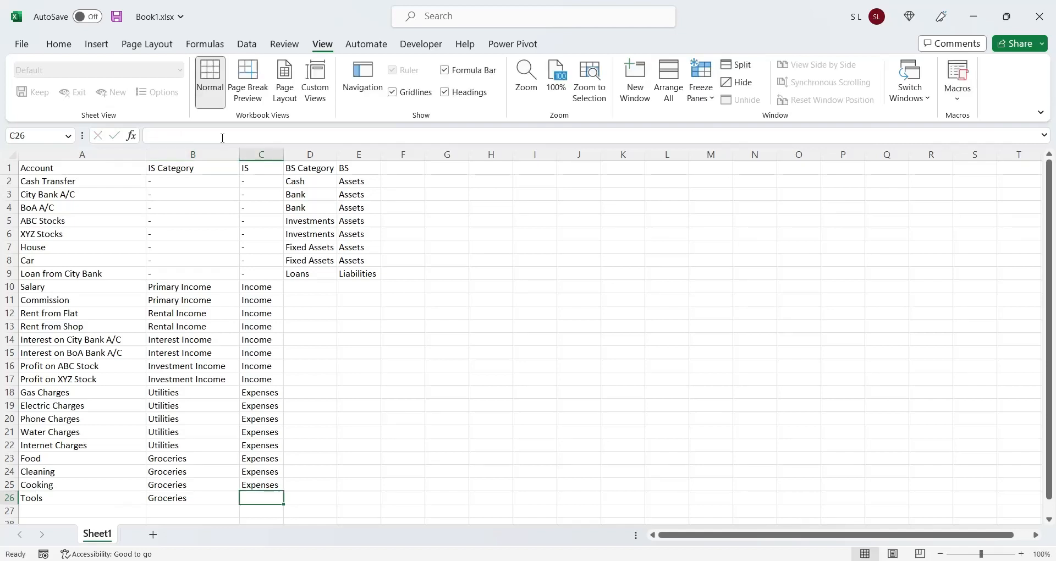
type("Expenses")
key("Return")
- Add Replacements in row 27 with IS Category Groceries and IS Expenses
type("Repla")
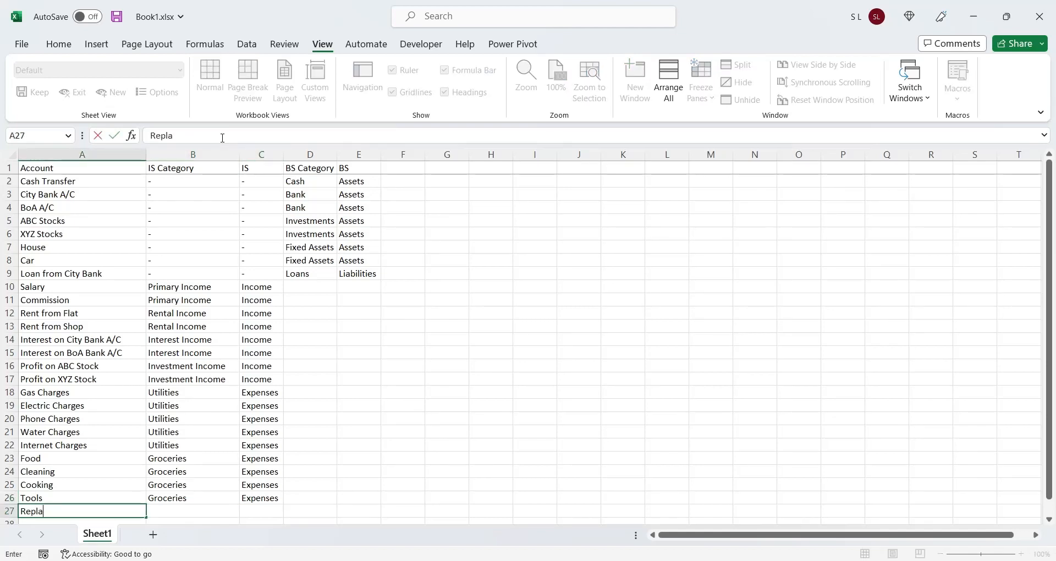
type("cements")
key("Tab")
type("Groceries")
key("Tab")
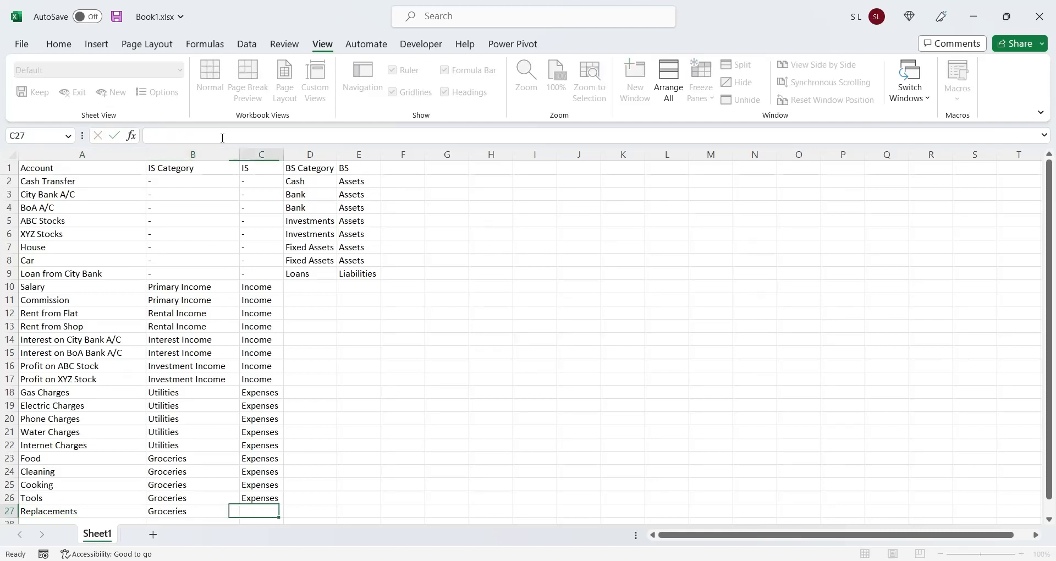
type("Expenses")
key("Return")
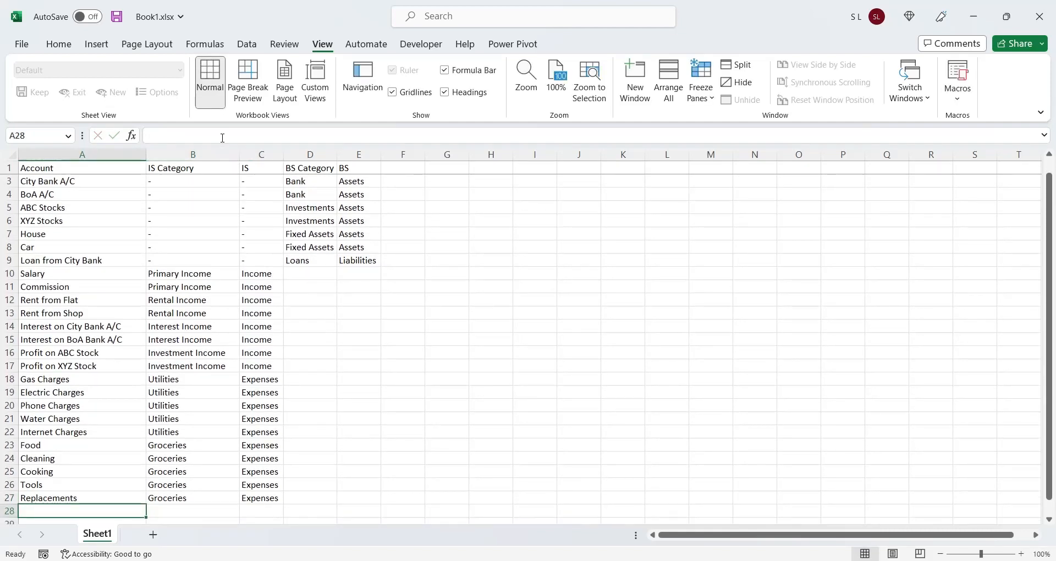
- Add Hospital in row 28 with IS Category Health and IS Expenses
type("Hospital")
key("Tab")
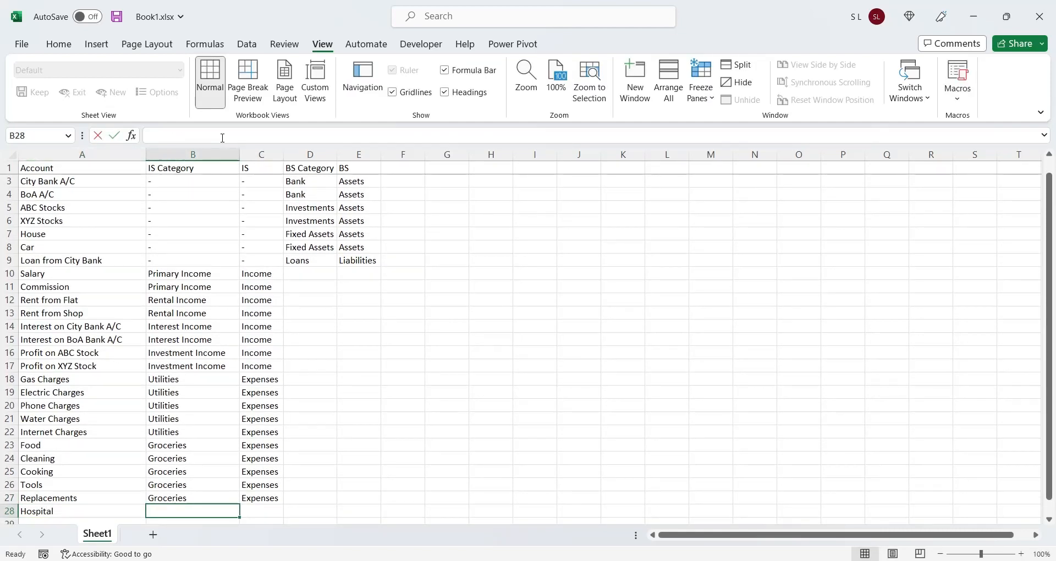
type("Health")
key("Tab")
type("Expenses")
key("Return")
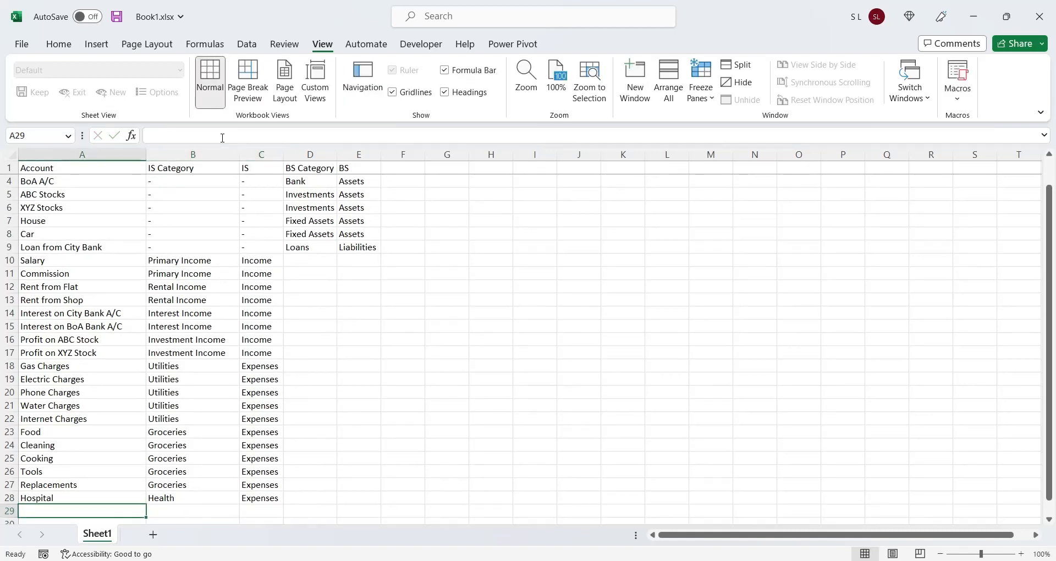
- Add Medicine in row 29 with IS Category Health and IS Expenses
type("Medicine")
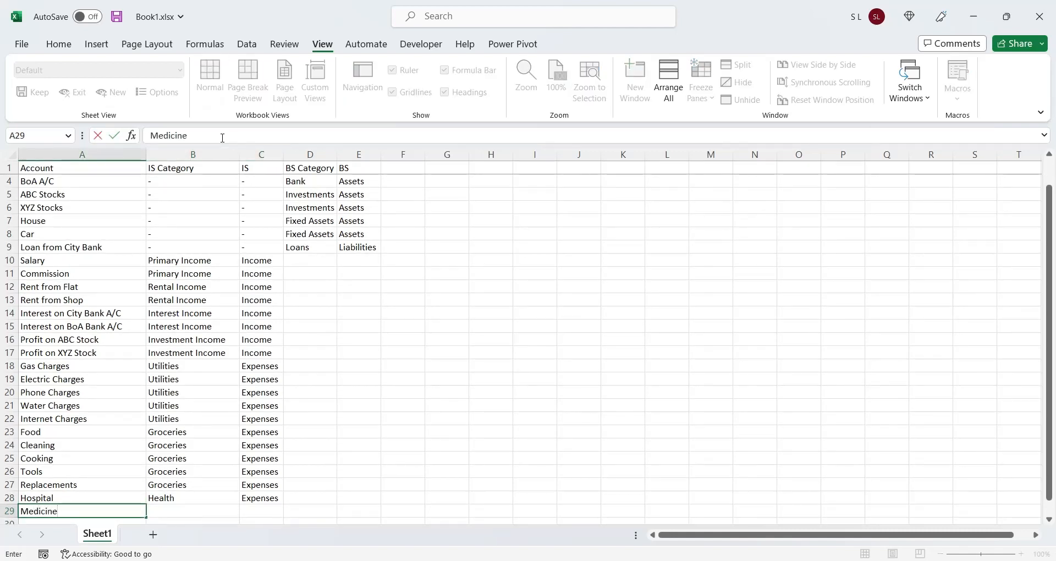
key("Tab")
type("Health")
key("Tab")
type("Expenses")
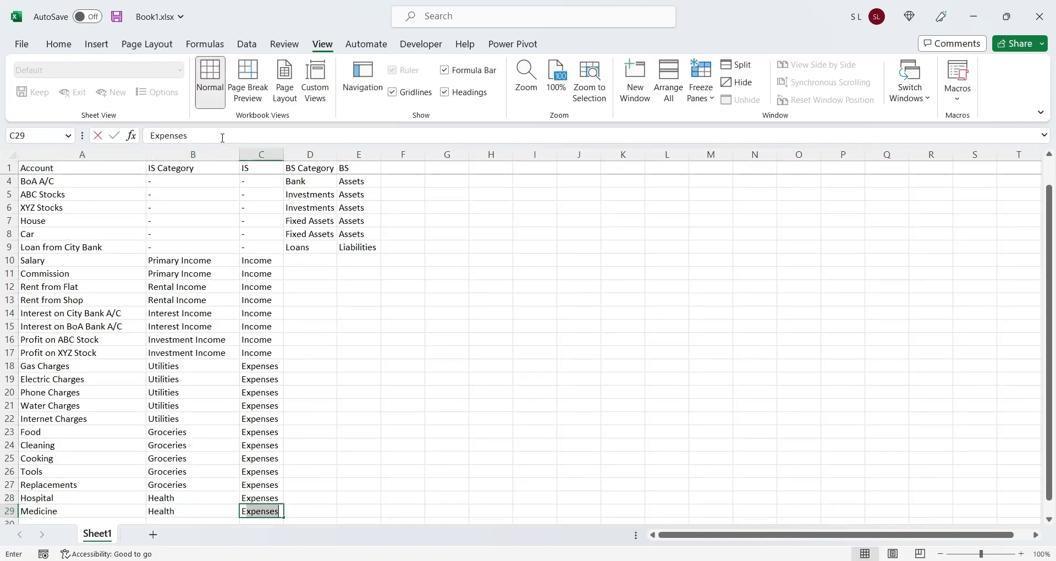
key("Return")
- Add Fee in row 30 with IS Category Education and IS Expenses
type("Fee")
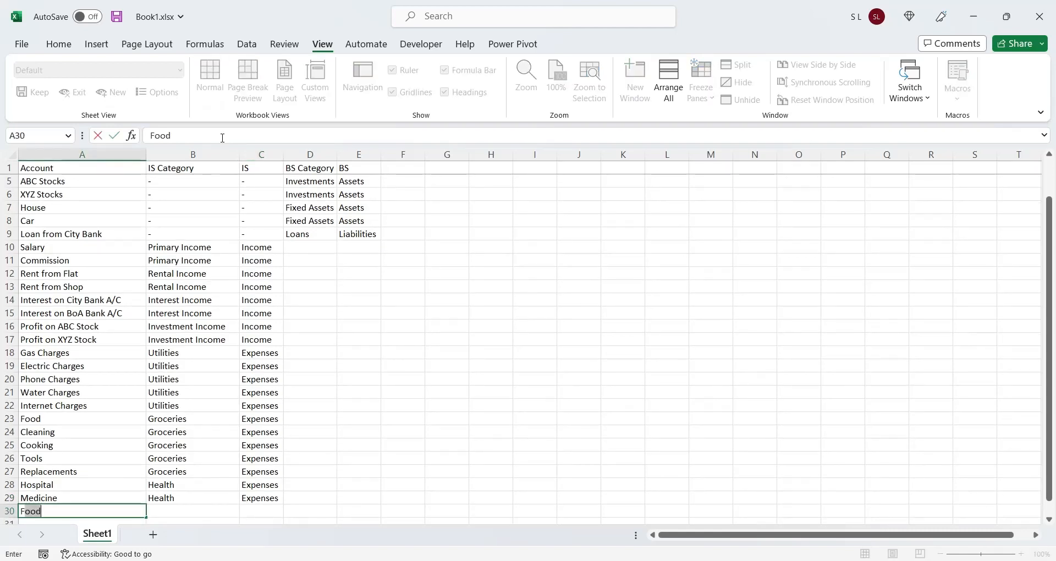
key("Tab")
type("Educ")
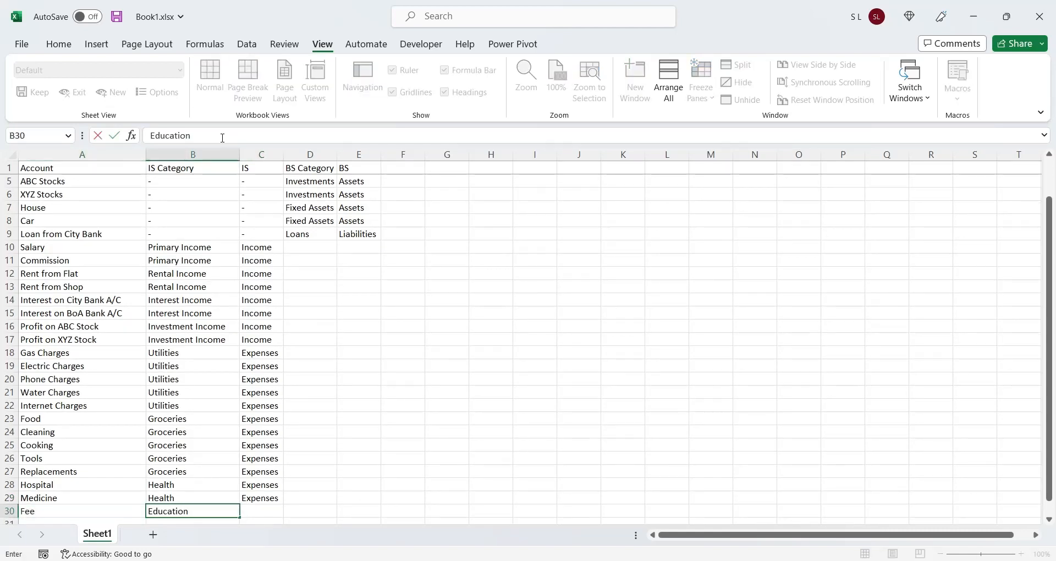
key("Tab")
type("Expenses")
key("Return")
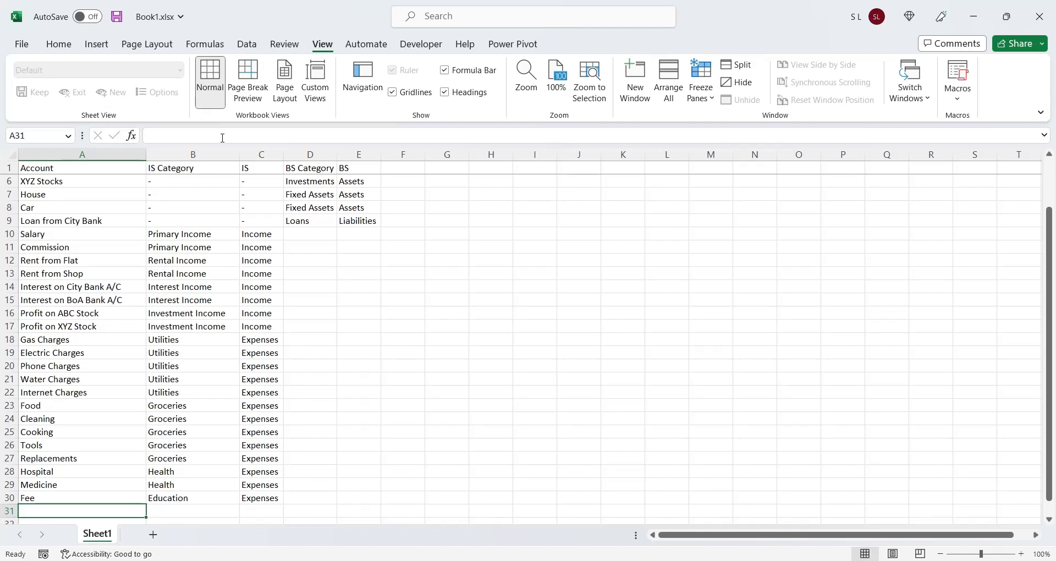
- Add Learning Material in row 31 with IS Category Education and IS Expenses
type("Lear")
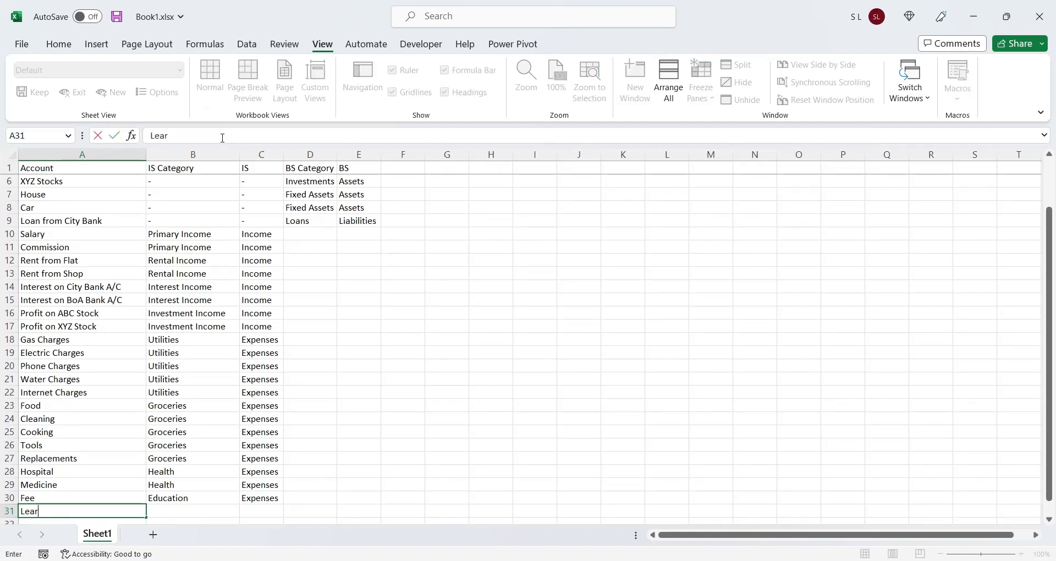
type("ning Material")
key("Tab")
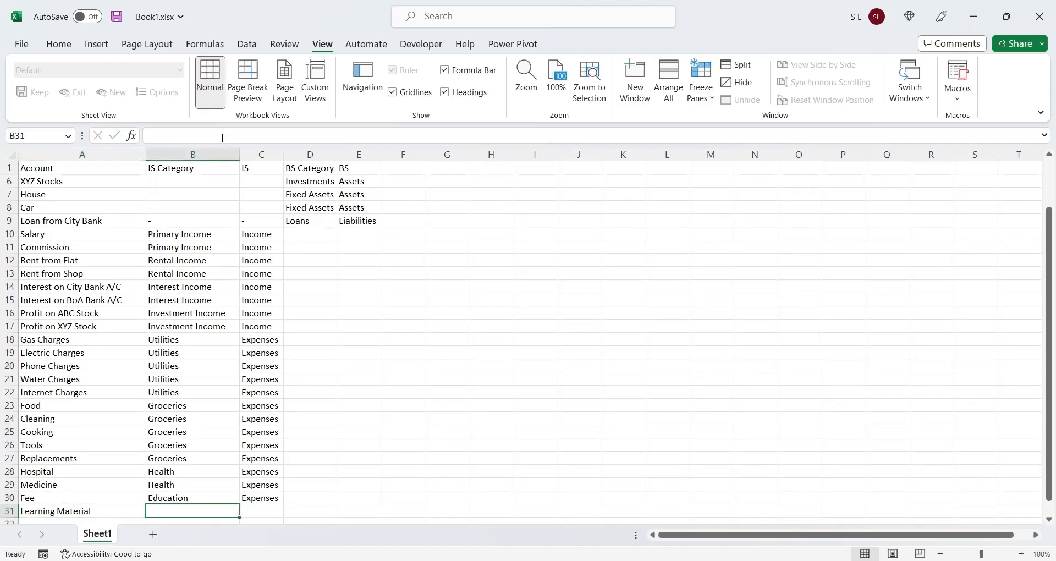
type("Education")
key("Tab")
type("Ex")
key("Return")
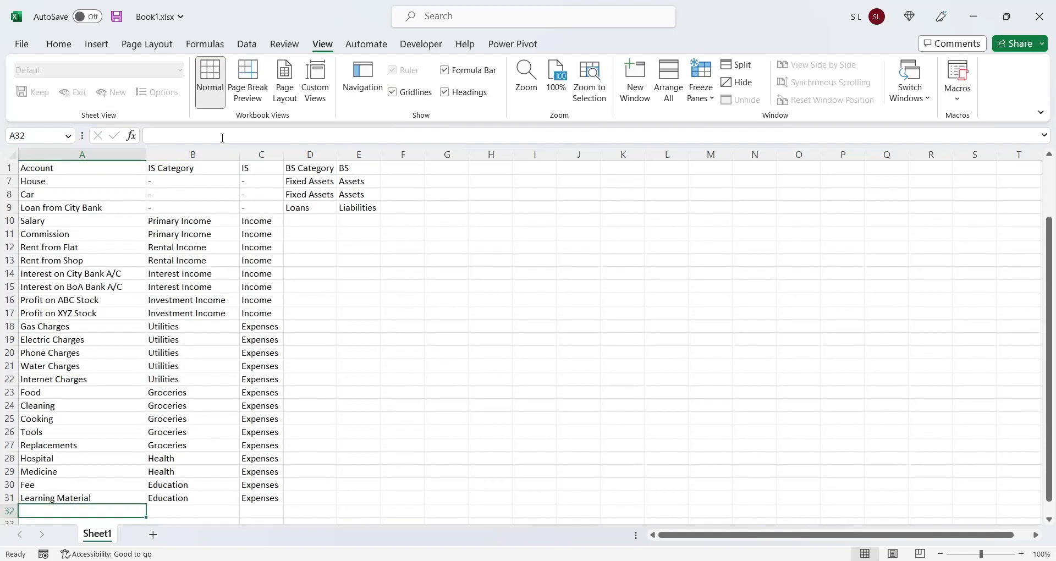
- Add Fuel in row 32 with IS Category Transportation and IS Expenses
type("Fuel")
key("Tab")
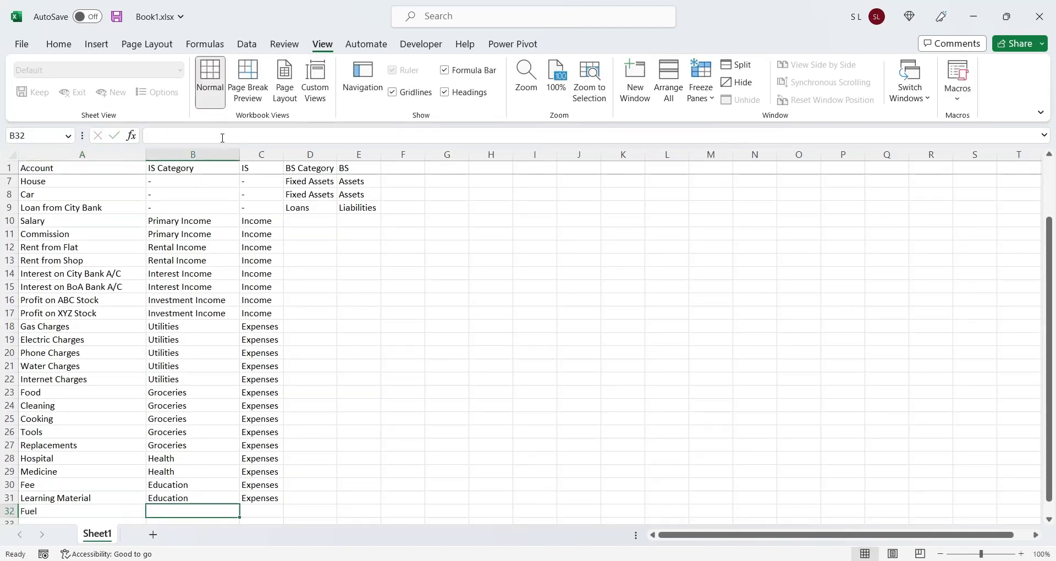
type("Transpp")
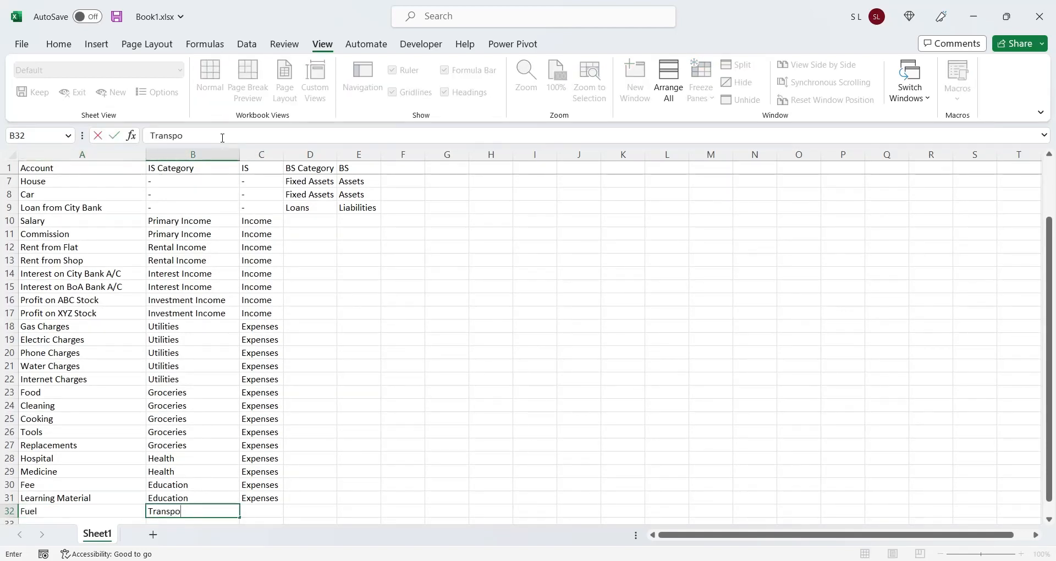
type("rtation")
key("Tab")
type("E")
key("Return")
- Add Travelling in row 33 with IS Category Transportation and IS Expenses
type("T")
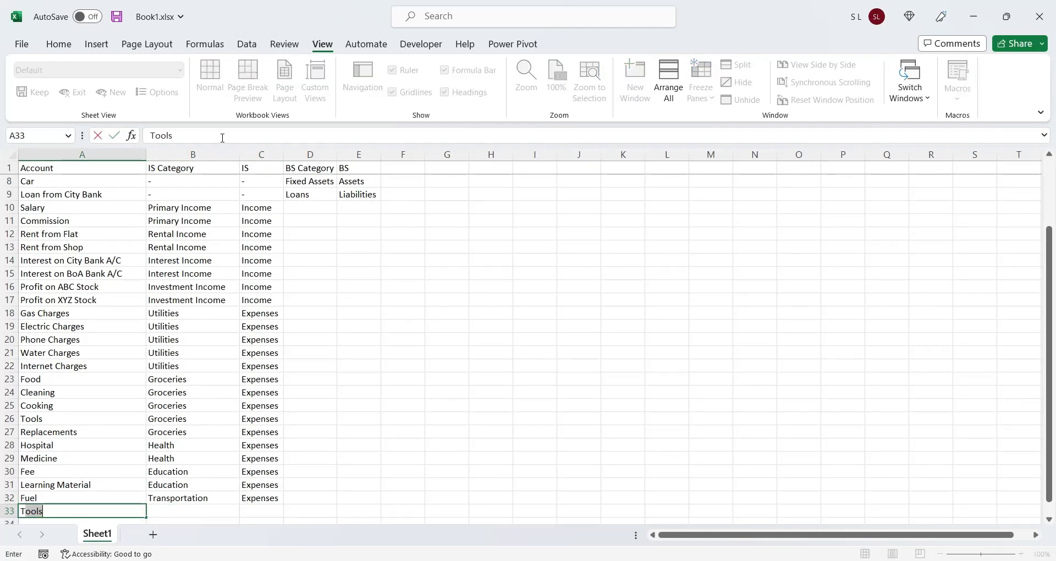
type("ravelling")
key("Tab")
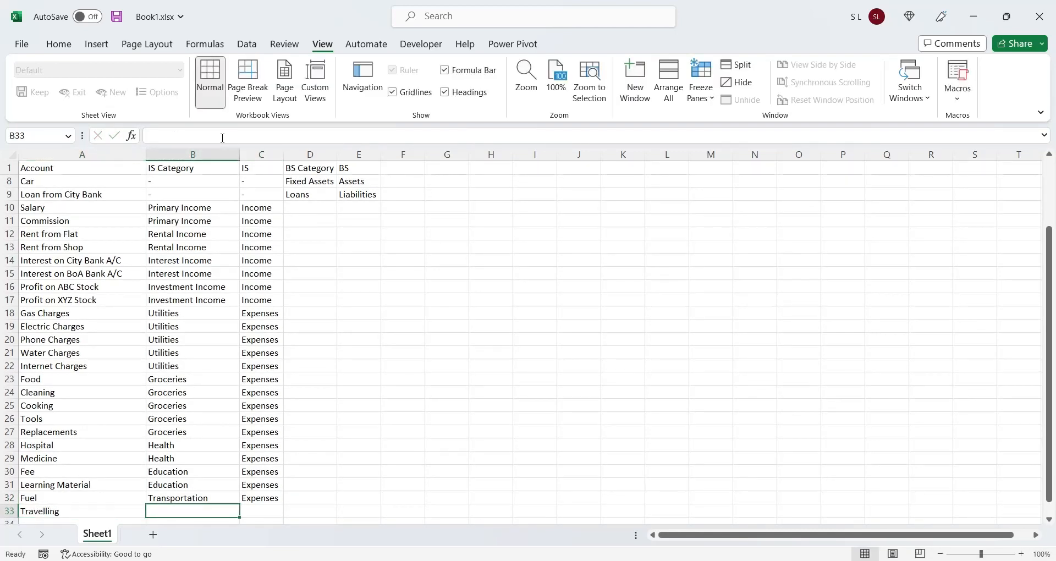
type("Transportation")
key("Tab")
type("Expenses")
key("Return")
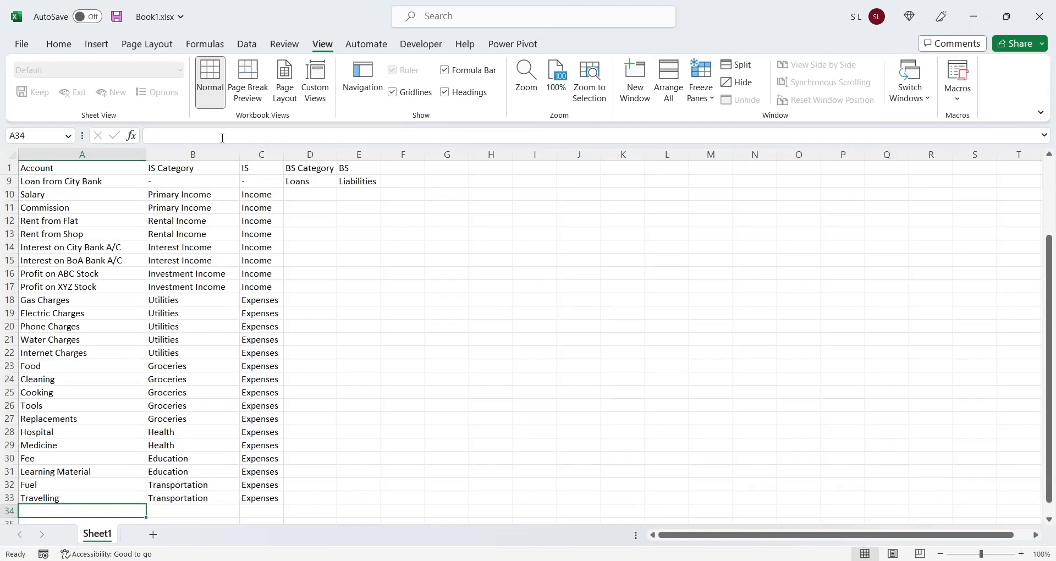
scroll(165, 57, "up", 4)
scroll(188, 324, "up", 3)
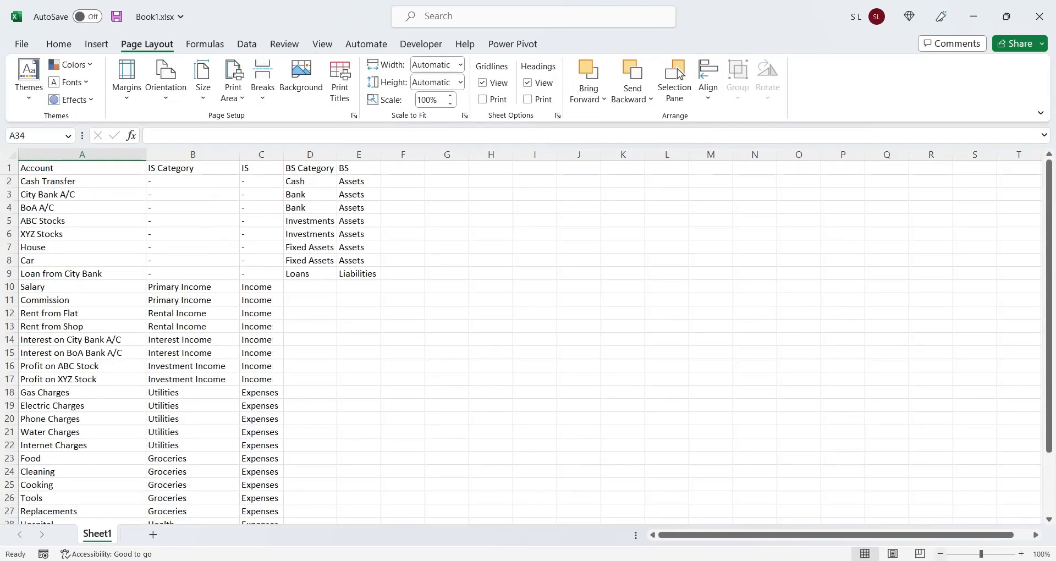
scroll(203, 350, "down", 2)
left_click_drag(312, 498, 60, 165)
left_click(237, 310)
- Rename Sheet1 as Chart of Account and save the workbook
double_click(99, 534)
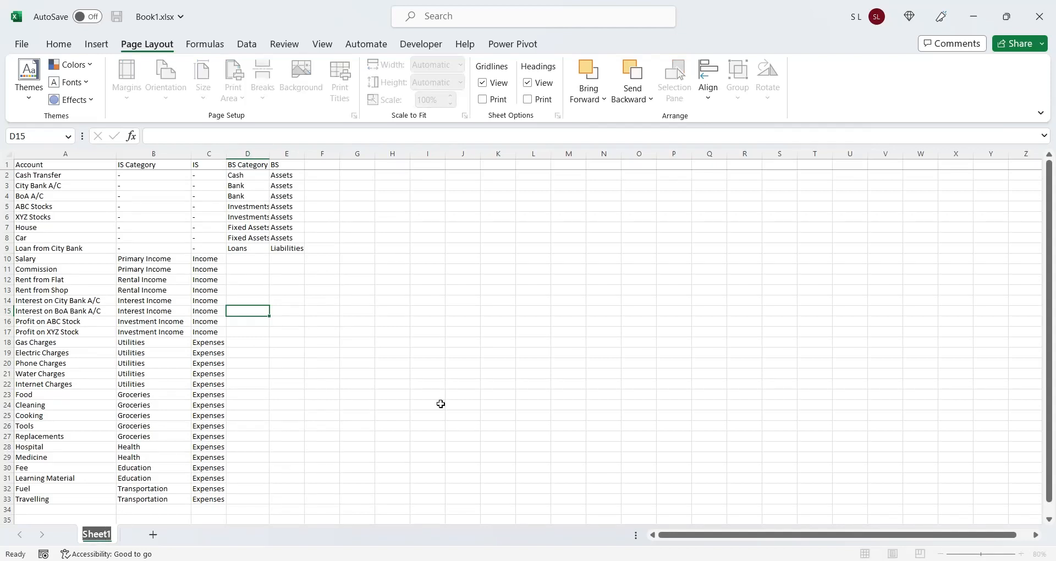
type("Chart of Account")
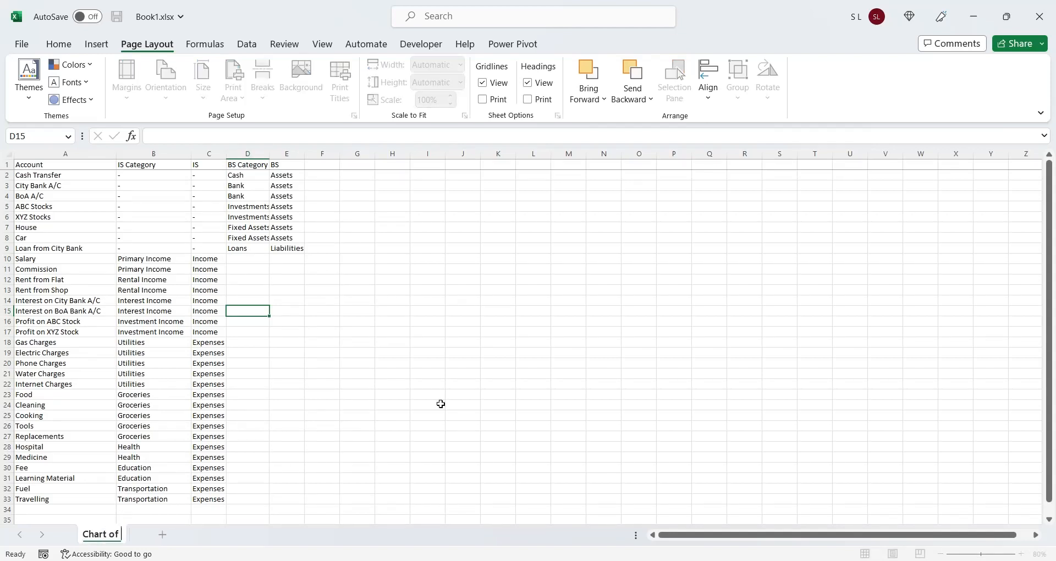
key("Return")
left_click(70, 228)
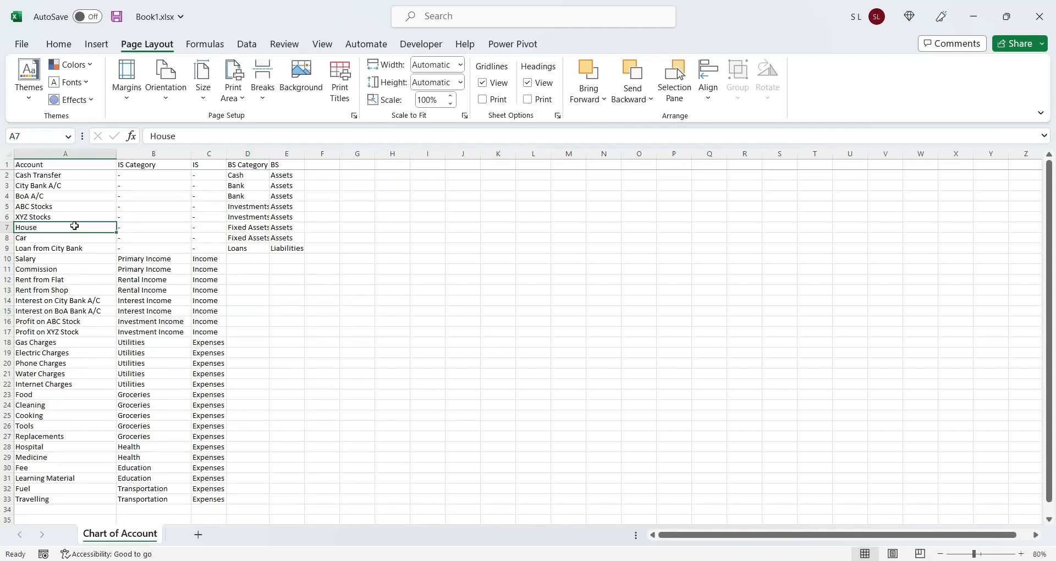
key("ctrl+s")
left_click(167, 310)
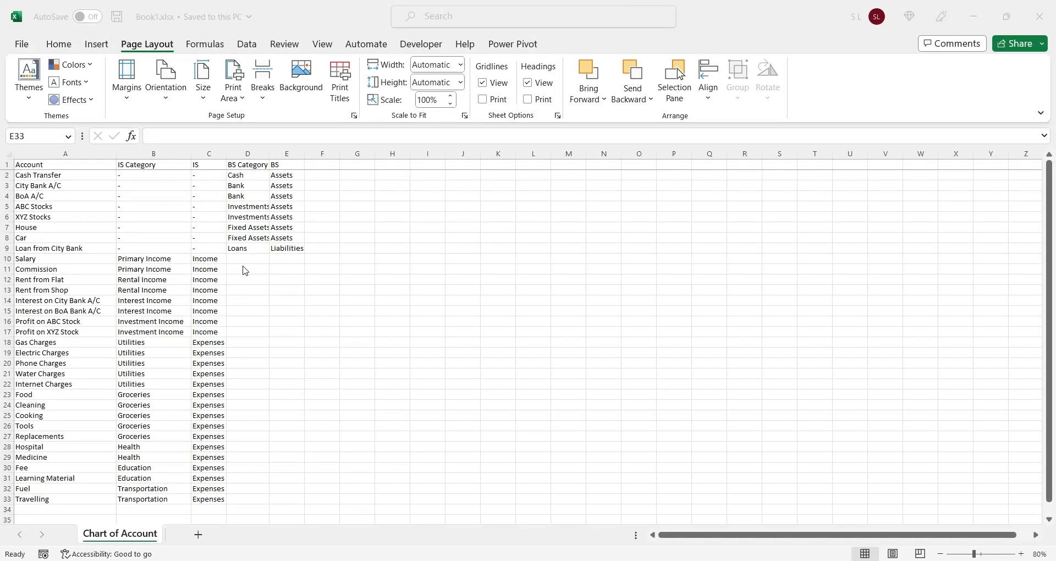
- Fill the BS Category column with Cash for all income and expense accounts, from Salary in row 10 to Travelling in row 33
left_click(259, 259)
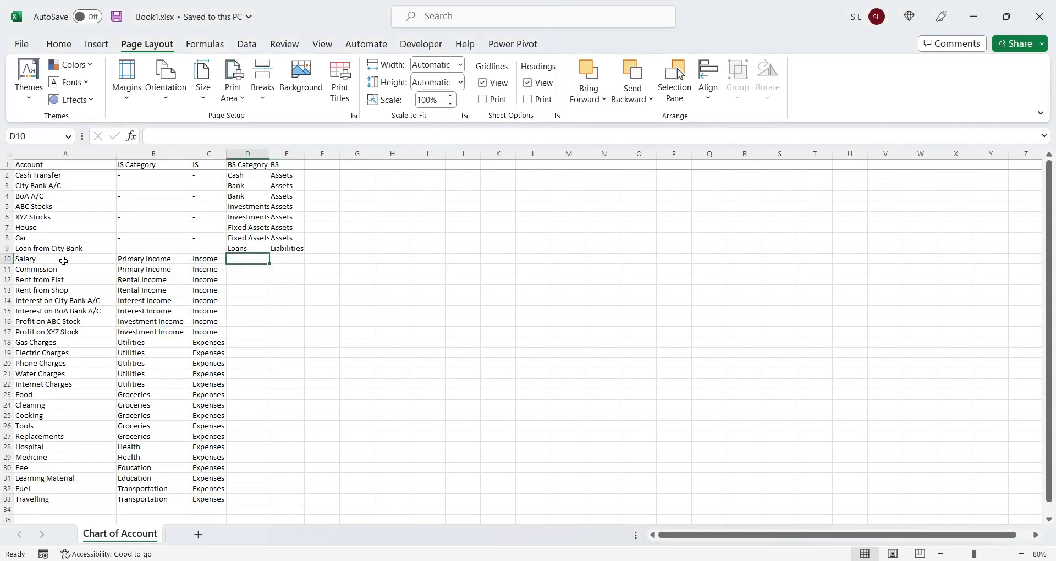
left_click_drag(64, 261, 216, 501)
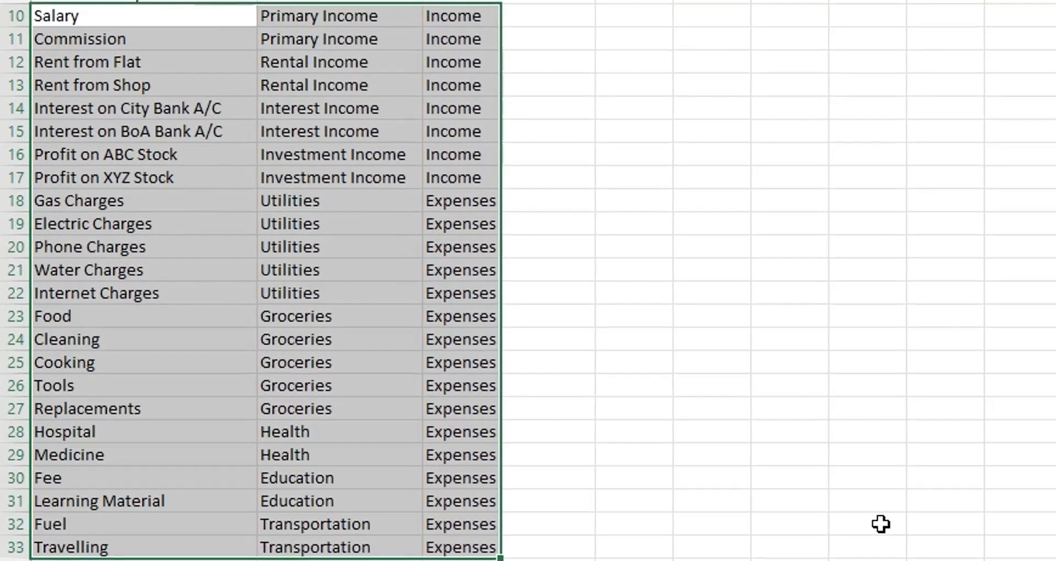
left_click(543, 16)
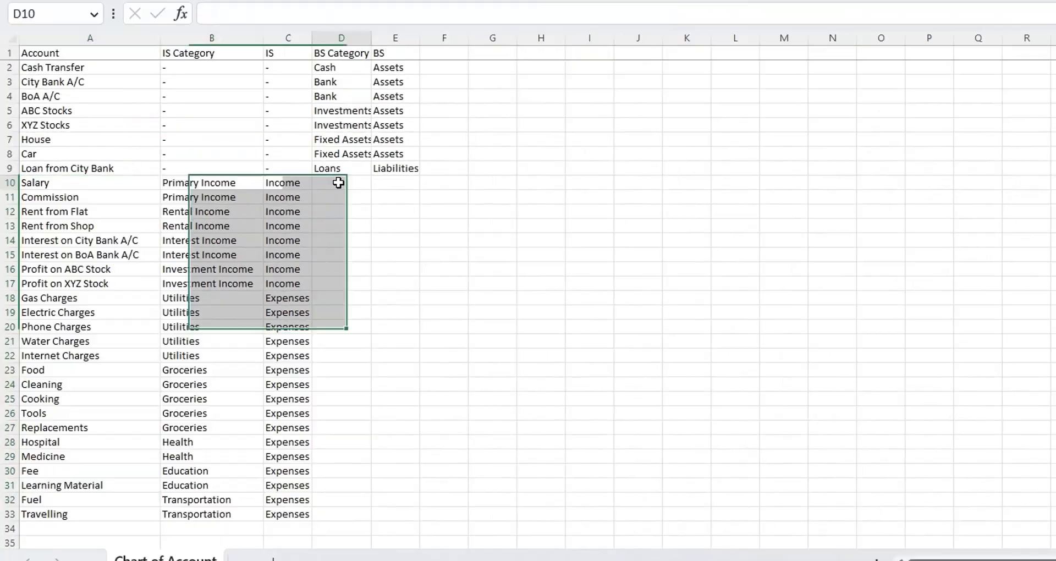
type("Cash")
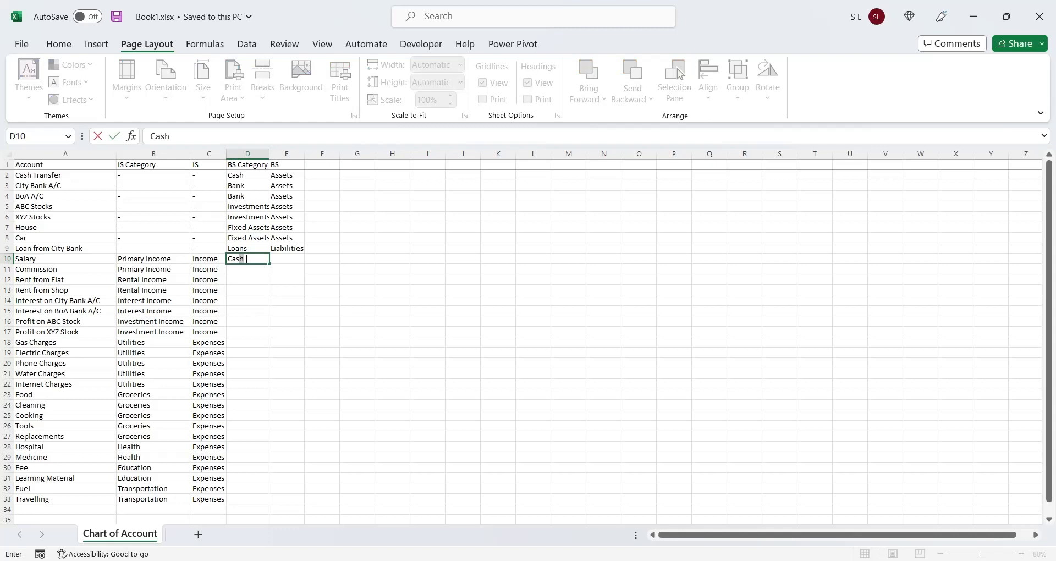
key("Return")
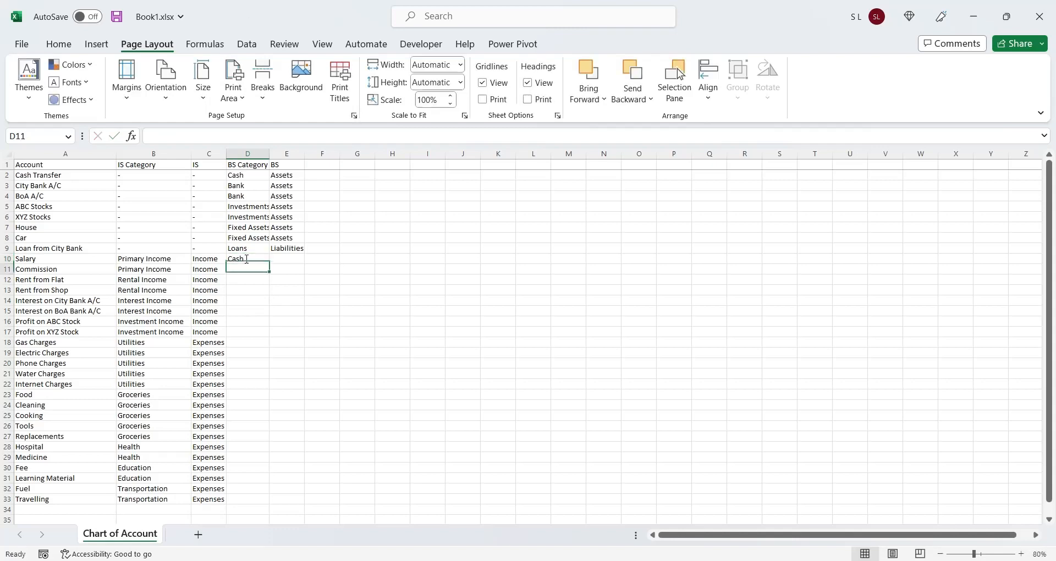
left_click(247, 259)
left_click_drag(269, 264, 254, 505)
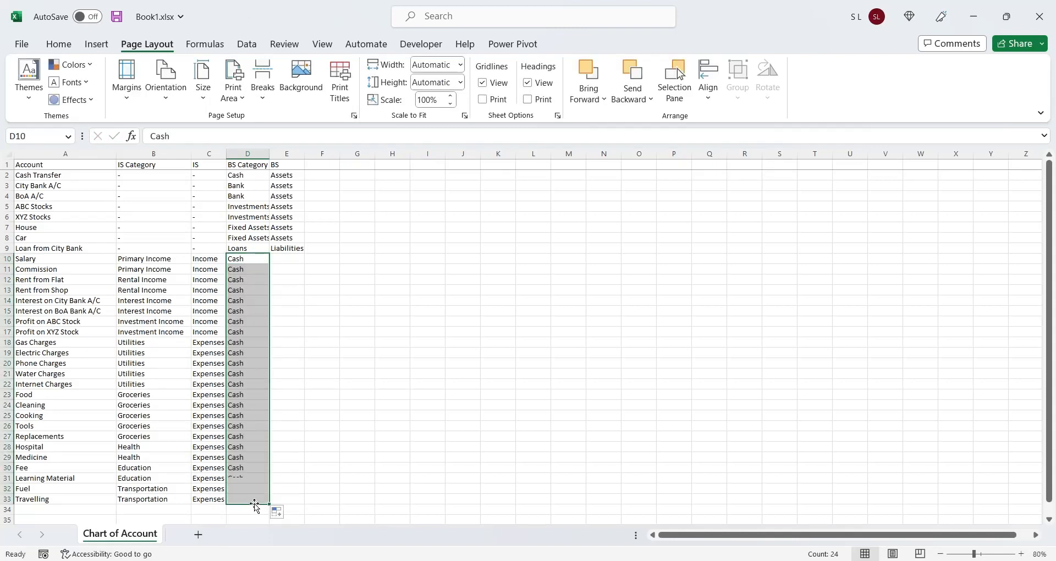
- Copy Assets from the Car row into the BS column for all income and expense accounts in rows 10 to 33
left_click(287, 239)
key("ctrl+c")
left_click(288, 257)
key("ctrl+v")
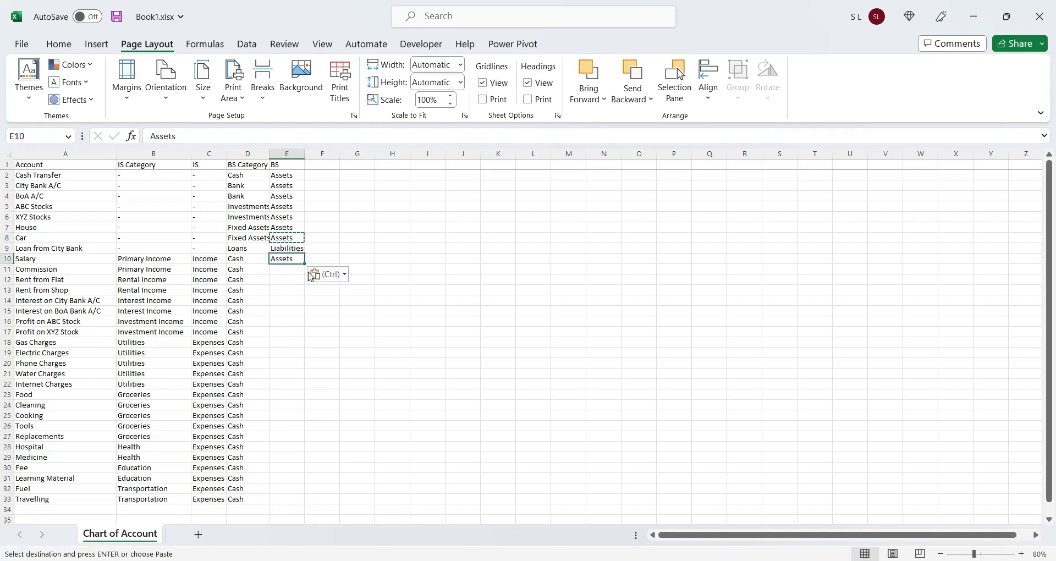
left_click_drag(305, 264, 170, 260)
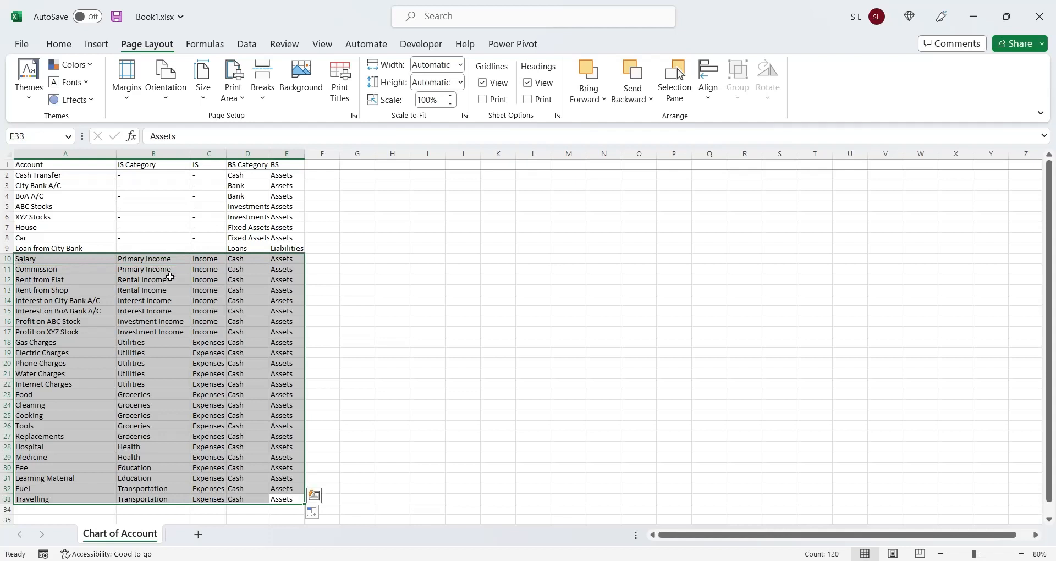
left_click(329, 427)
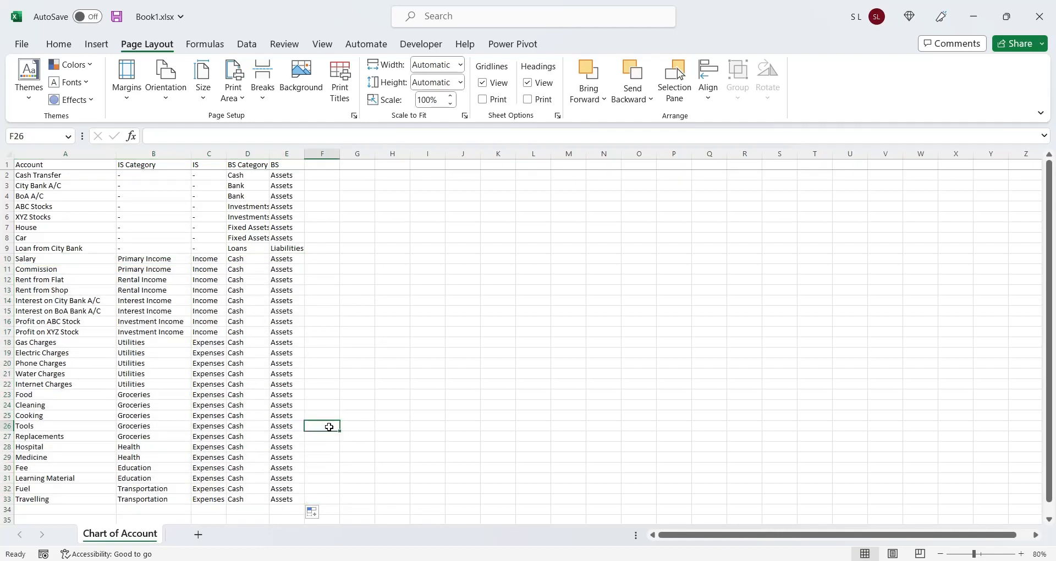
key("ctrl+End")
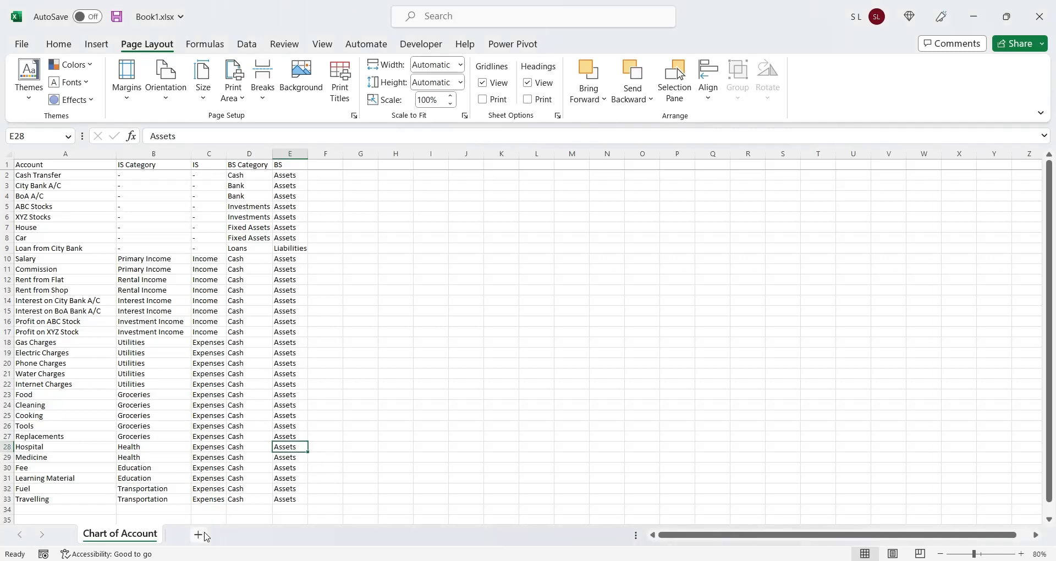
- Add a new worksheet and name it Input
left_click(201, 535)
double_click(188, 535)
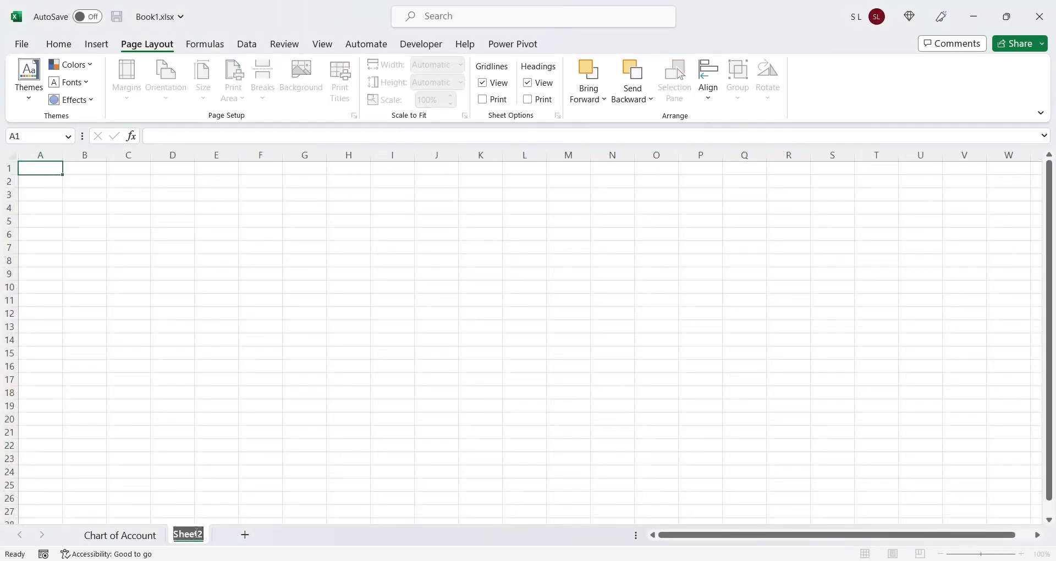
type("Input")
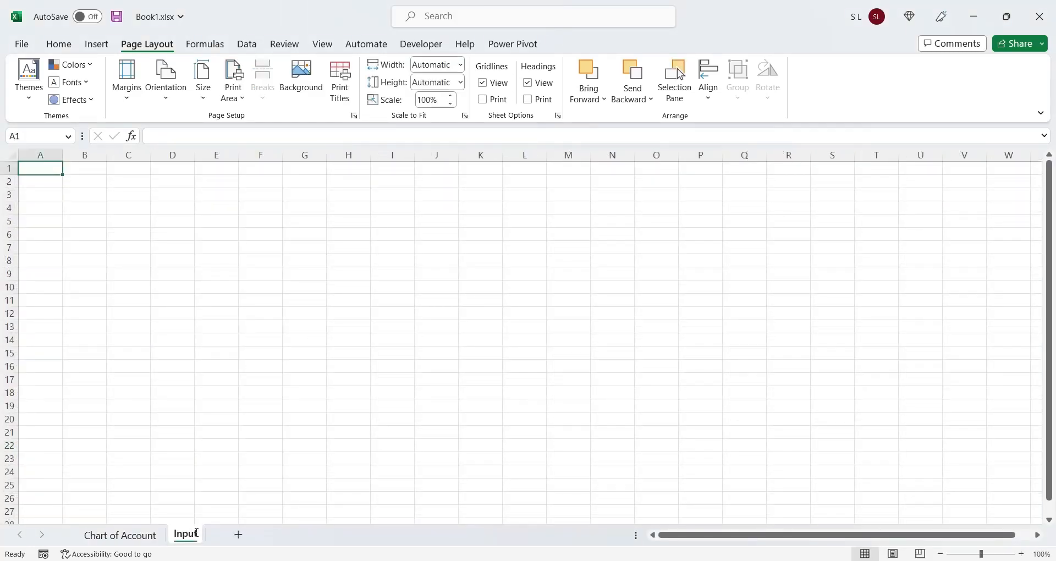
- Copy the header row A1:E1 from the Chart of Account sheet into the Input sheet, starting at B1
left_click(154, 534)
left_click_drag(67, 170, 292, 165)
key("ctrl+c")
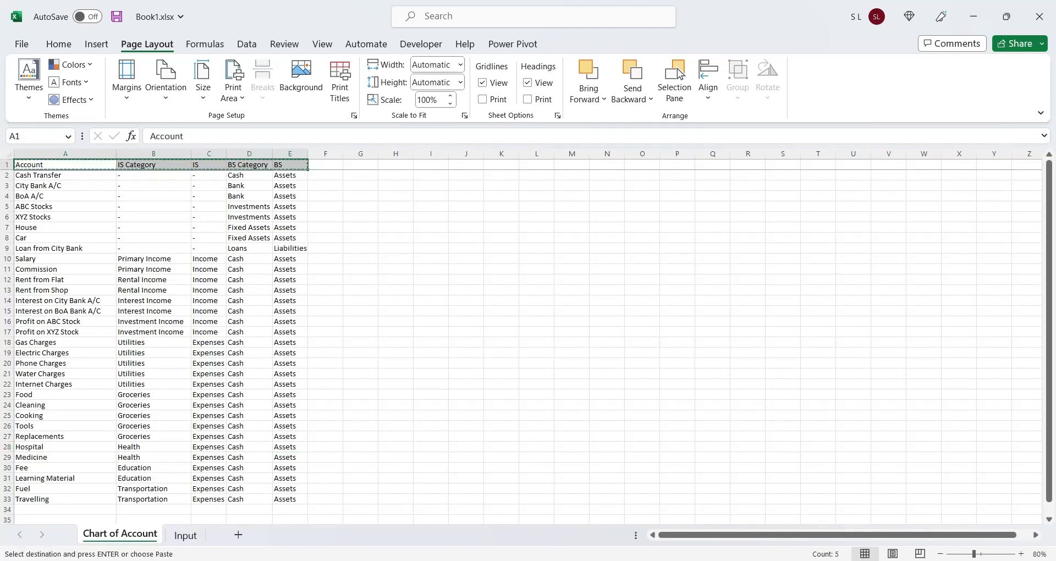
left_click(183, 536)
left_click(86, 169)
key("ctrl+v")
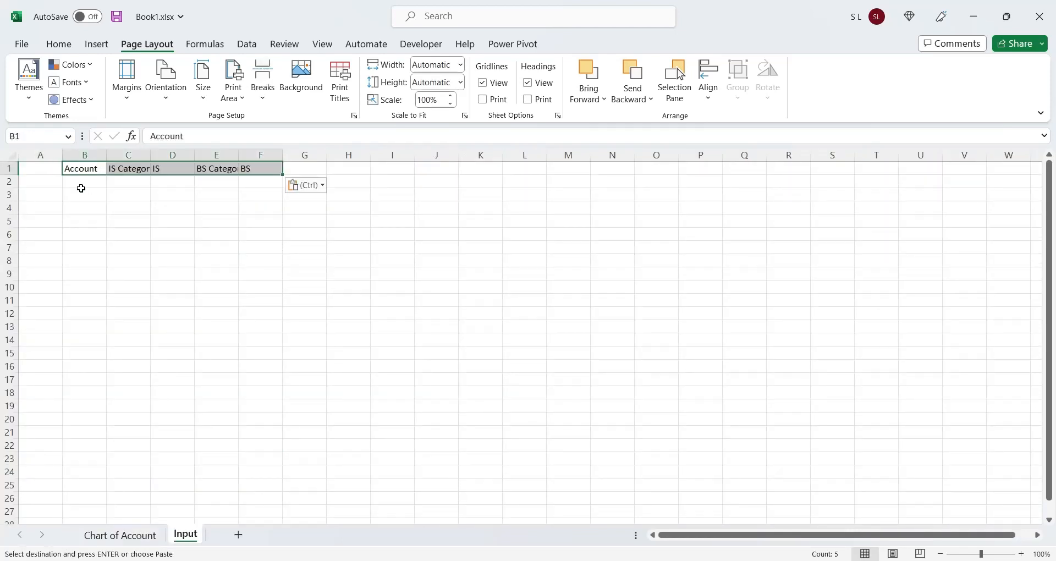
- Enter the header Date in A1 of the Input sheet and widen columns B to F
left_click(51, 169)
type("D")
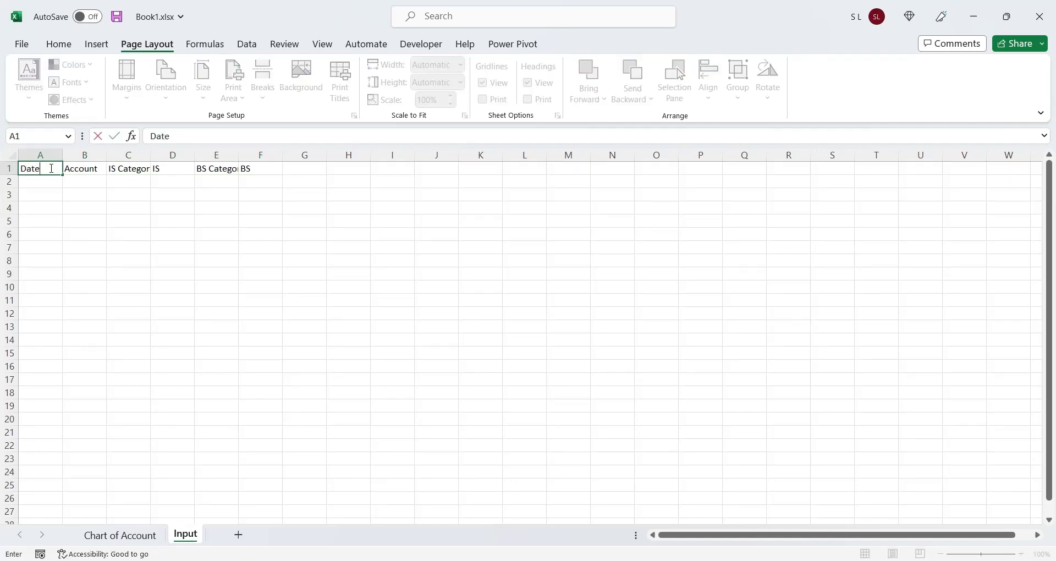
type("ate")
key("Tab")
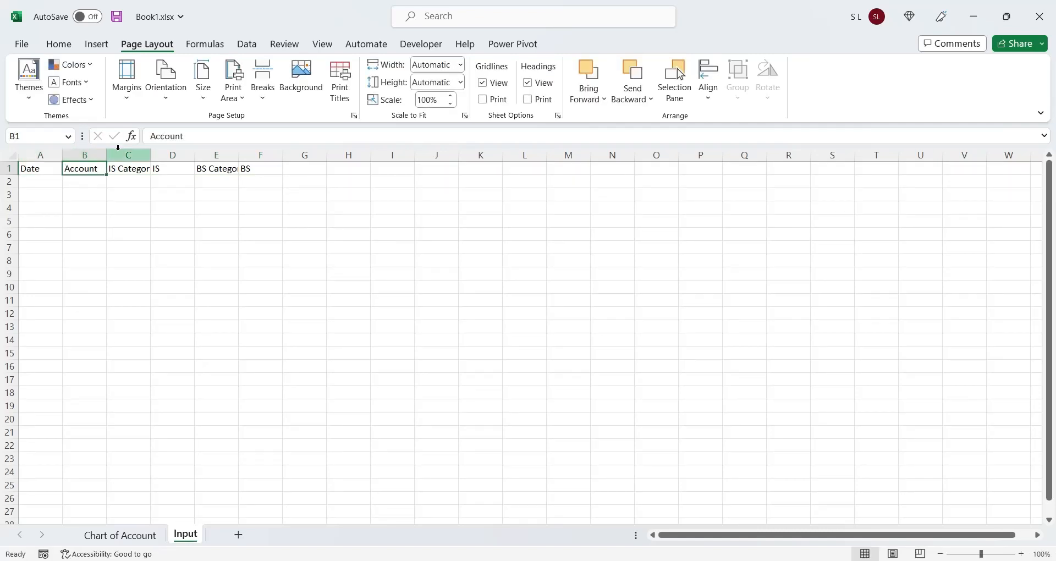
left_click_drag(107, 154, 482, 159)
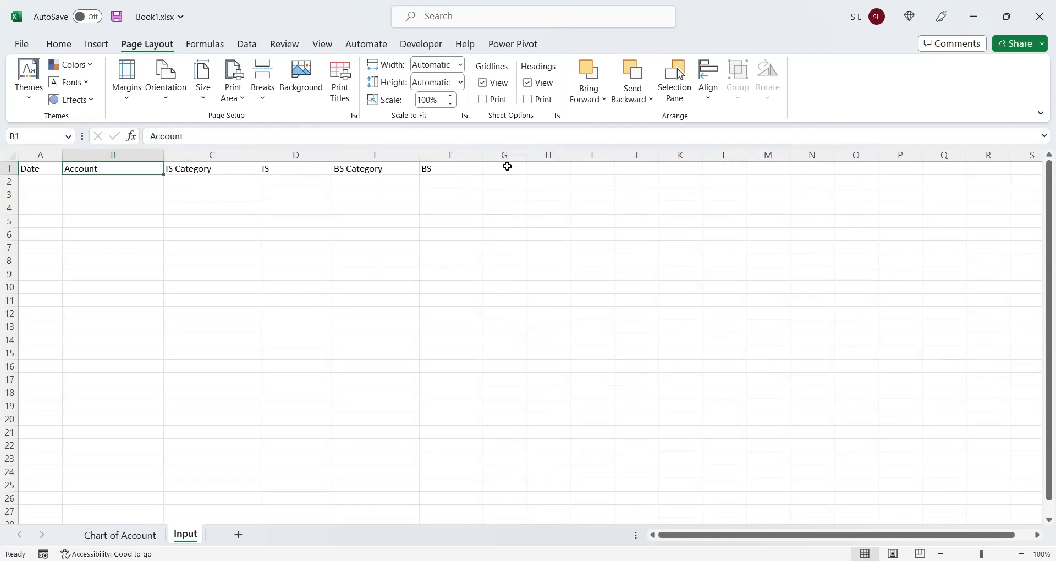
- Enter the header Amount in G1 of the Input sheet
left_click(506, 168)
type("Amou")
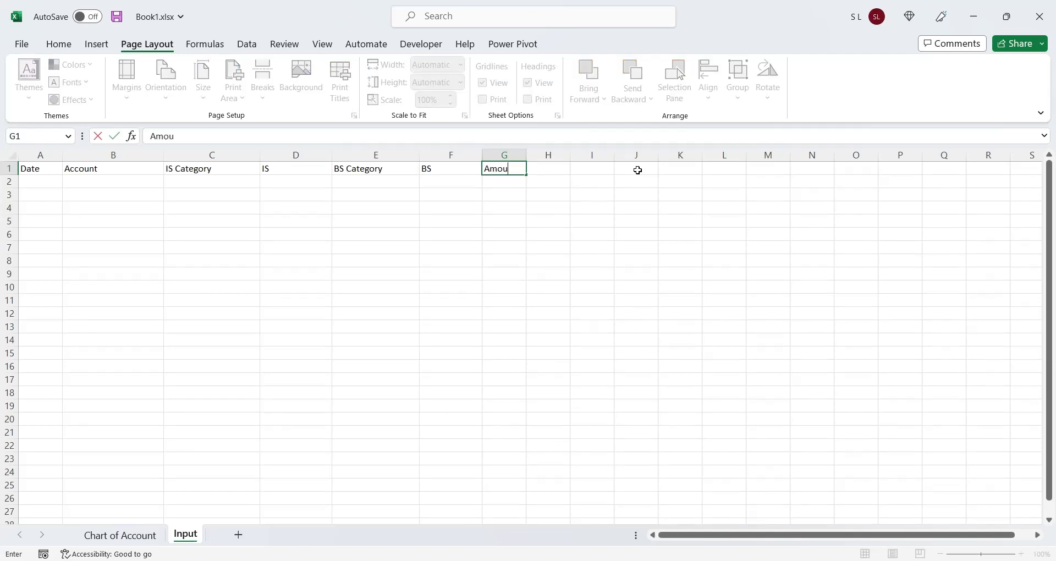
type("nt")
key("Return")
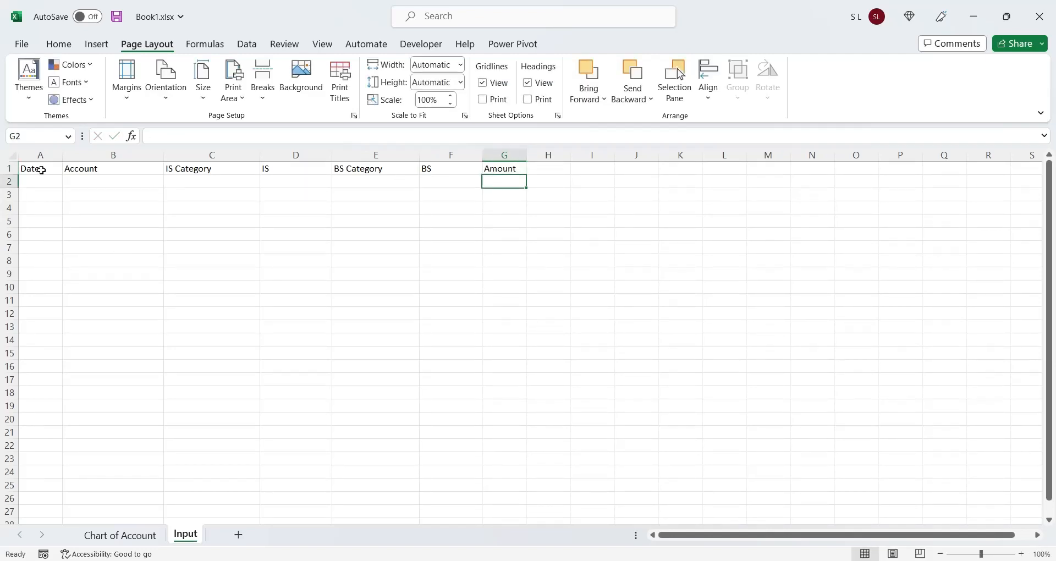
- Convert the range A1:G19 on the Input sheet into a table with headers
left_click_drag(41, 170, 503, 402)
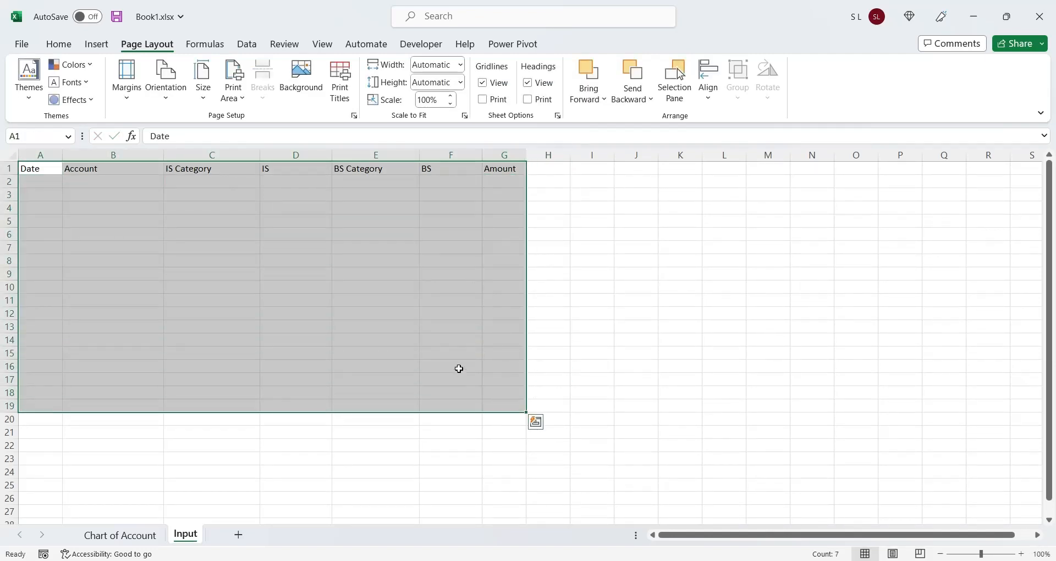
left_click(98, 47)
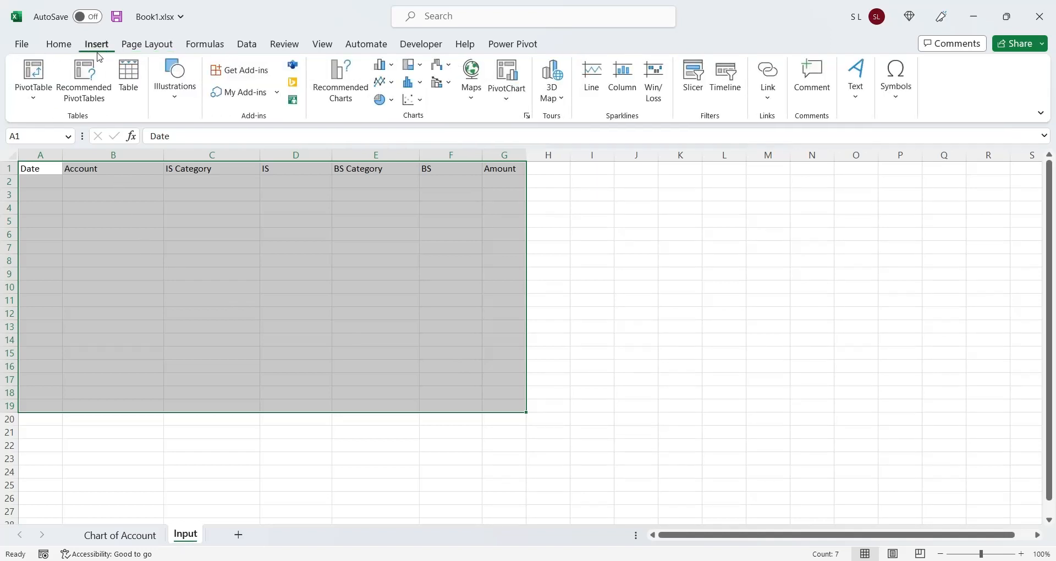
left_click(128, 81)
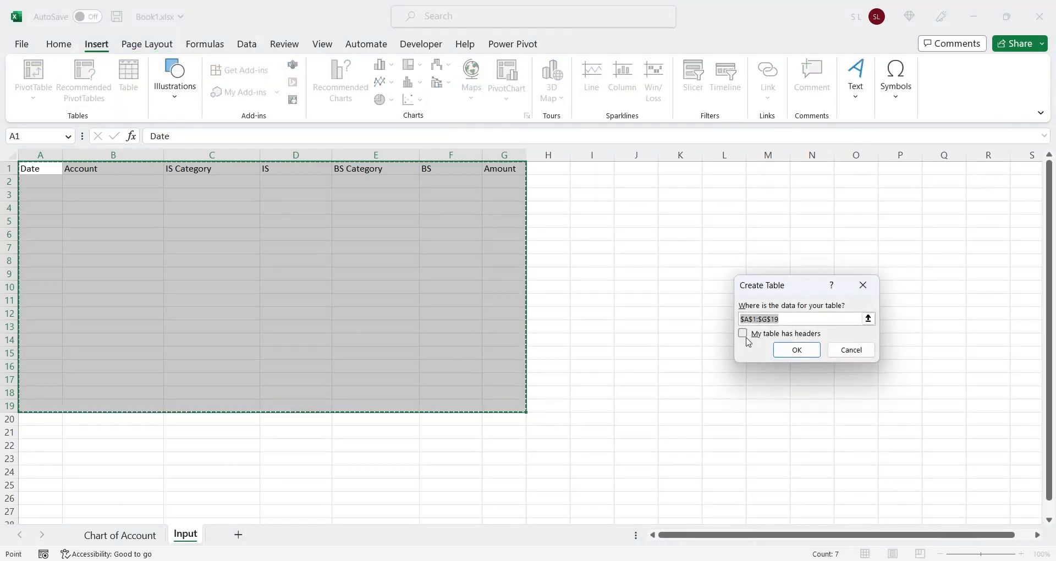
left_click(744, 334)
left_click(795, 350)
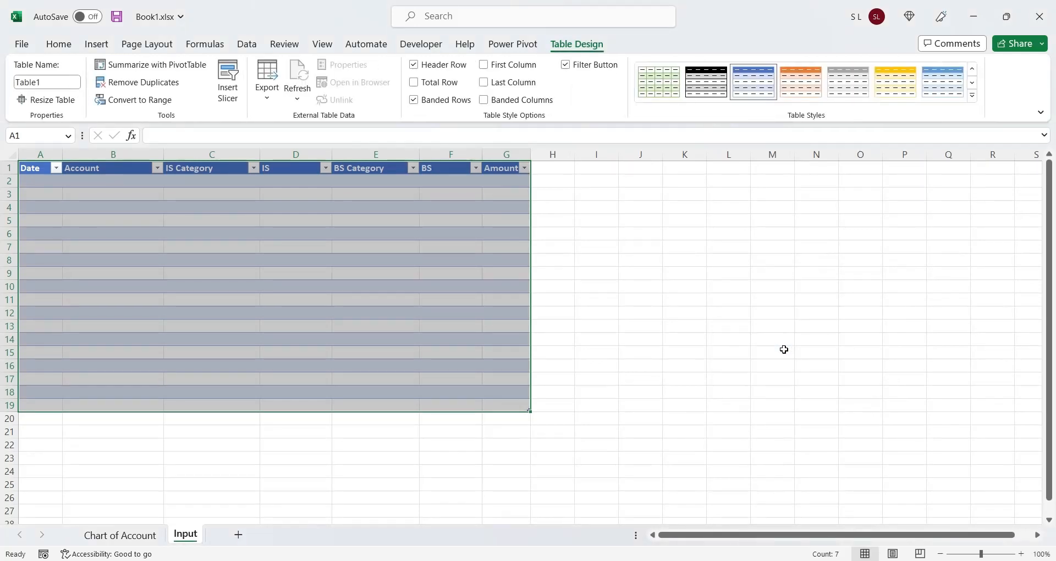
- Apply the table style with a black header row to the Input table and turn off its banded rows
left_click(707, 82)
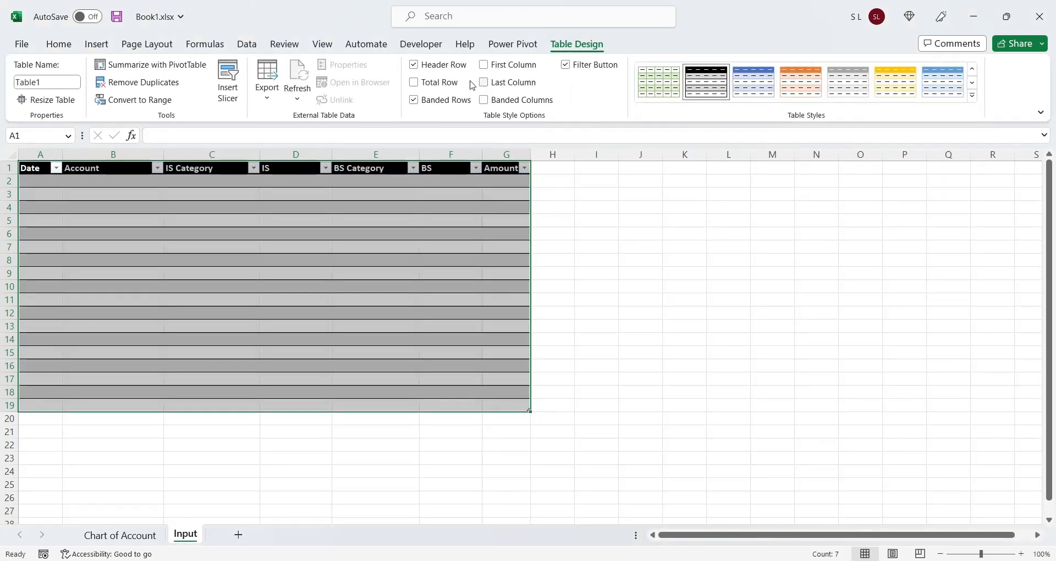
left_click(413, 100)
left_click(257, 220)
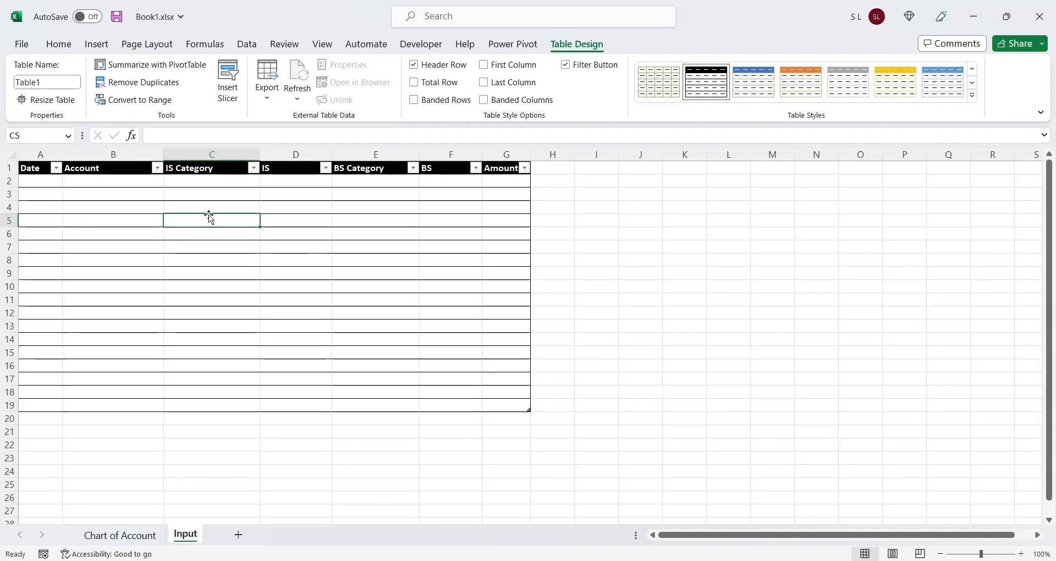
- Add list data validation to B2:B19 on the Input sheet, using column A of the Chart of Account sheet as source
left_click(126, 184)
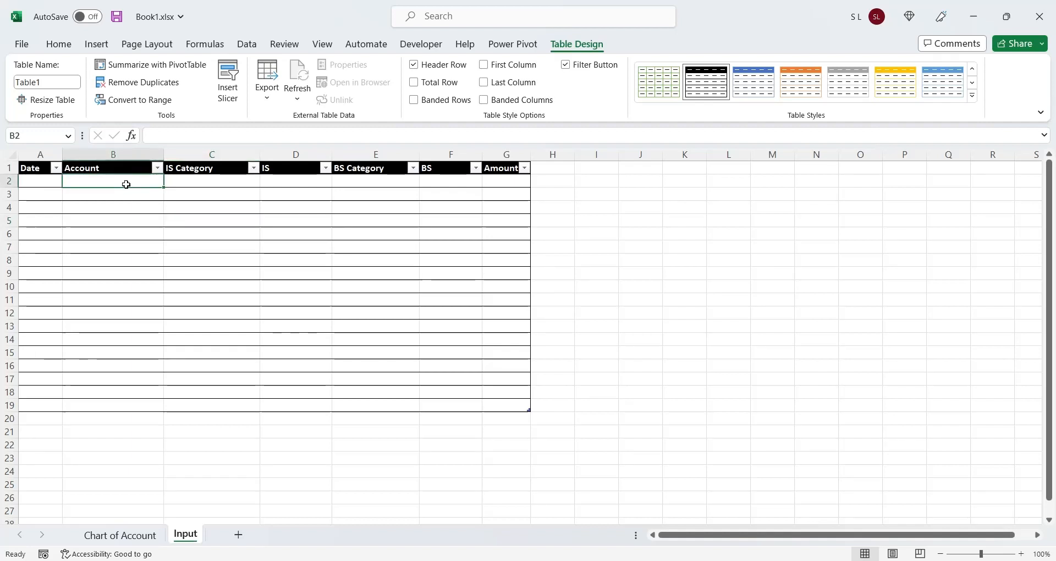
left_click_drag(126, 184, 117, 404)
left_click(247, 44)
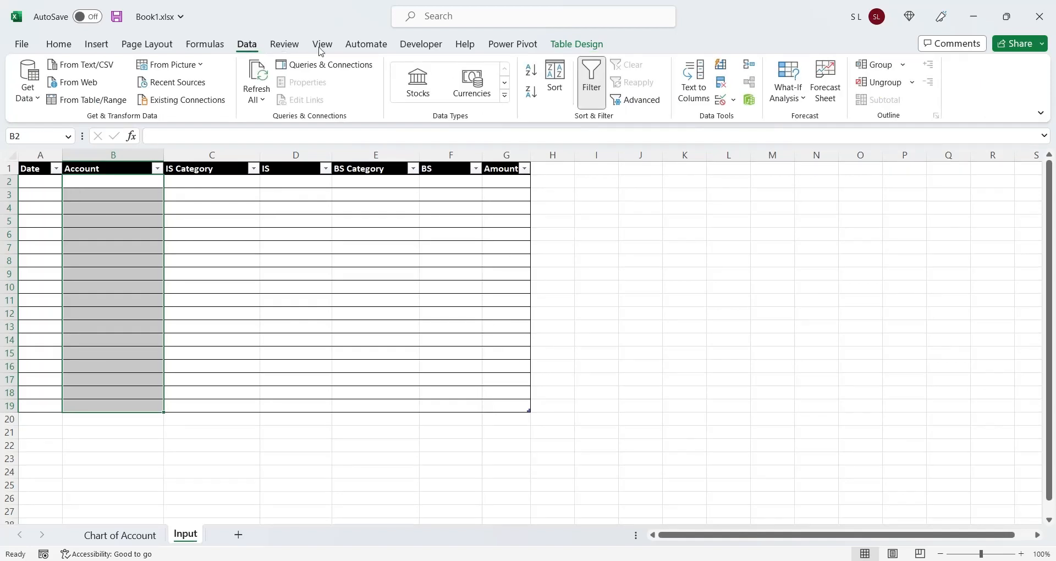
left_click(733, 99)
left_click(745, 117)
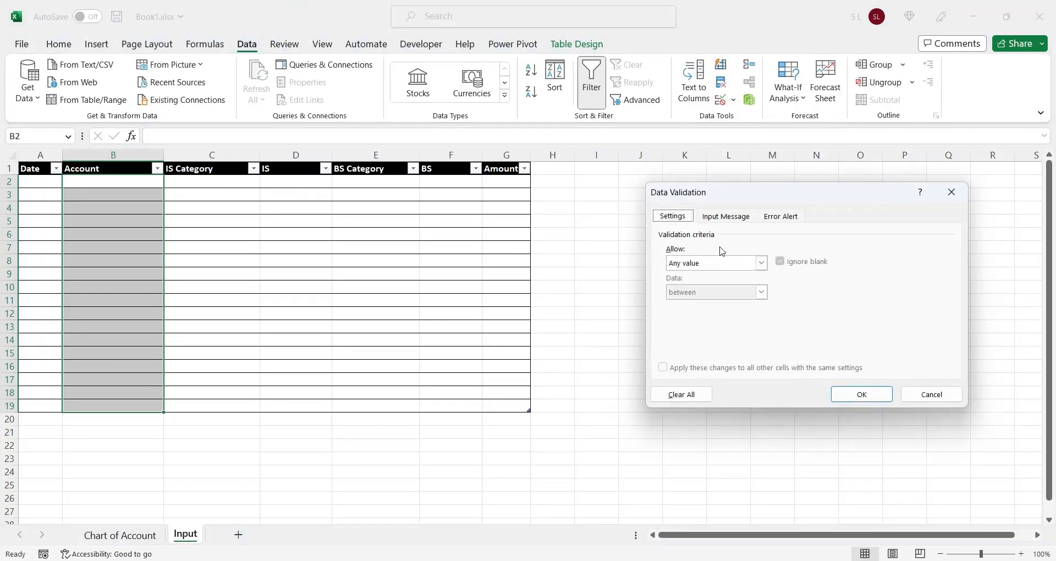
left_click(762, 263)
left_click(714, 304)
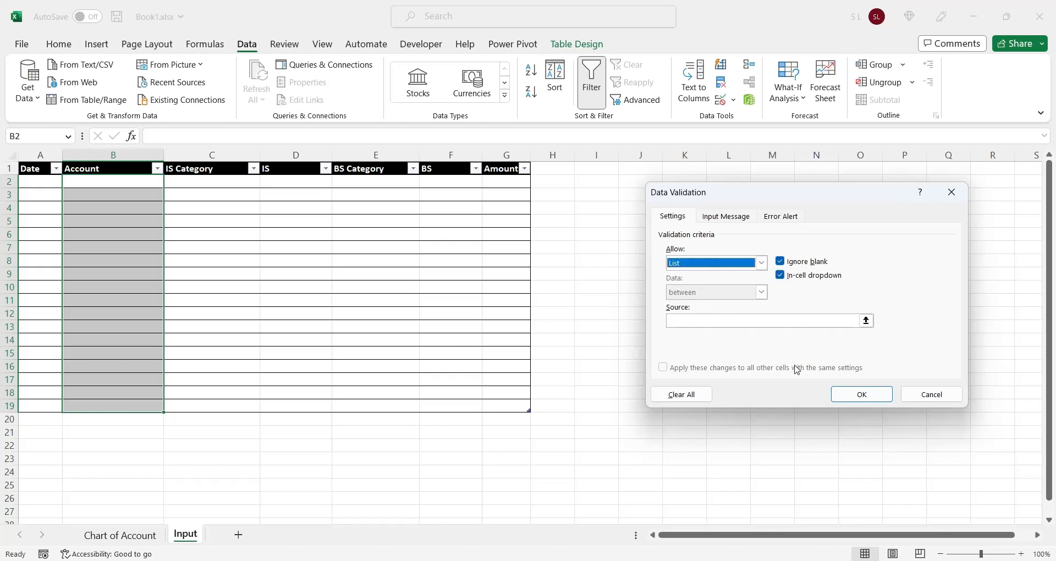
left_click(840, 323)
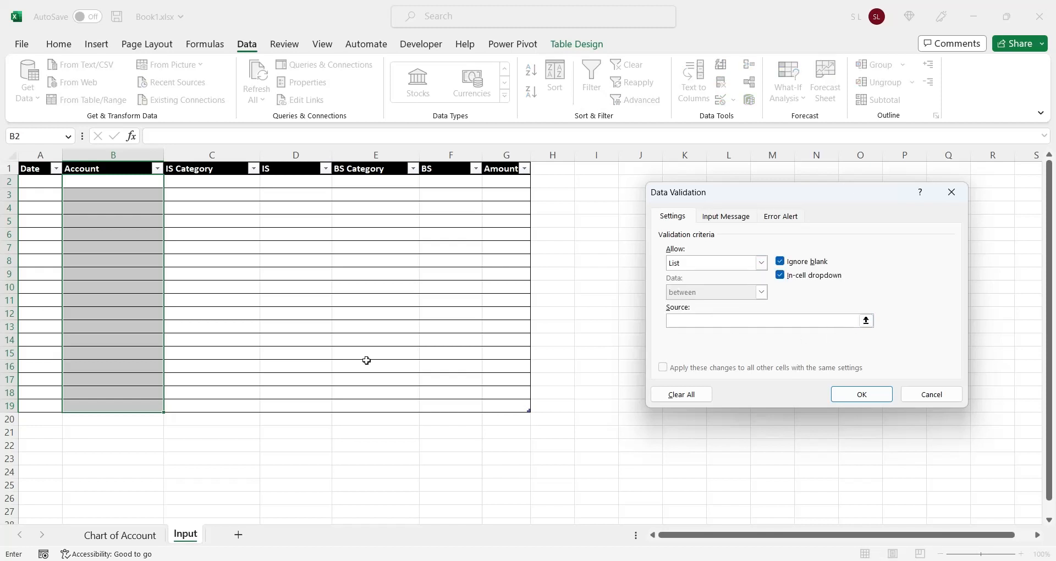
left_click(137, 534)
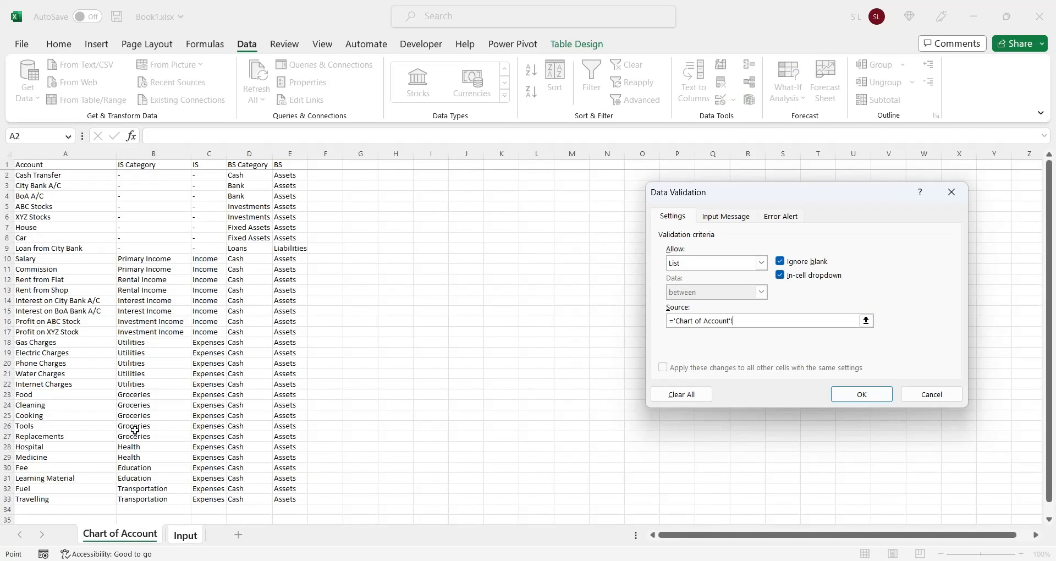
left_click(67, 155)
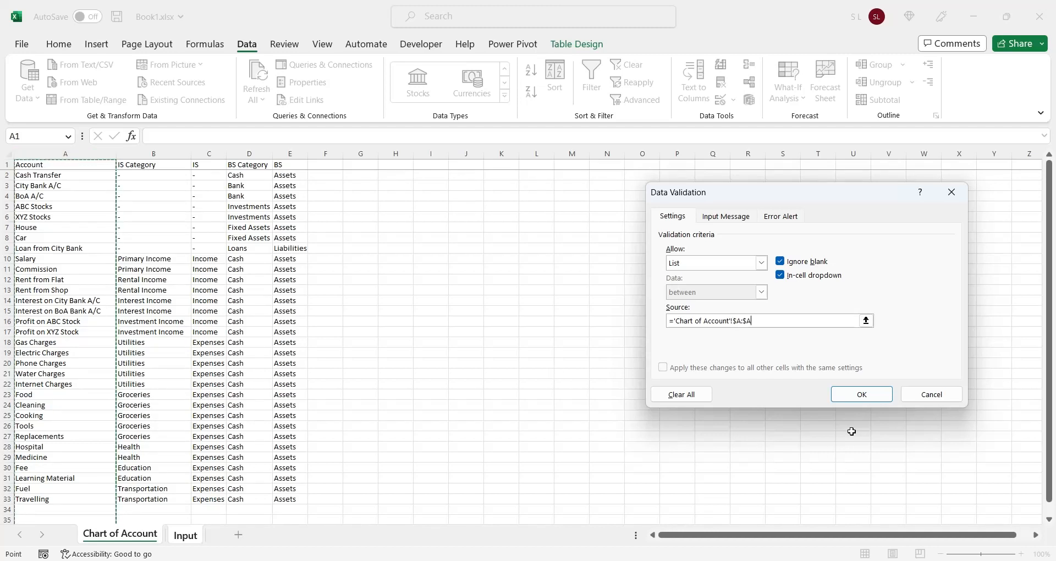
left_click(862, 395)
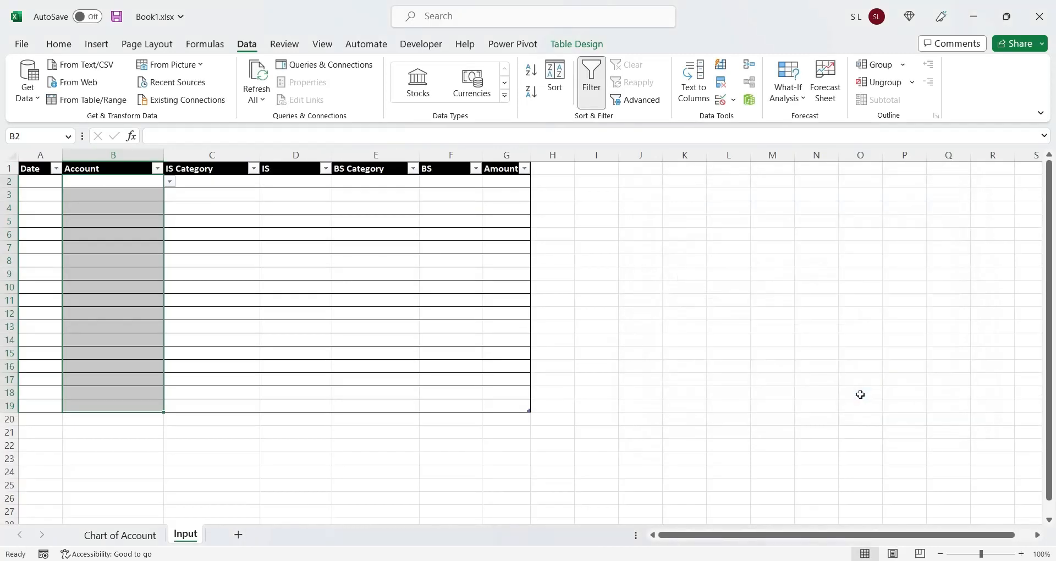
- Check the account choices offered by the dropdown in cell B6
left_click(80, 237)
left_click(170, 235)
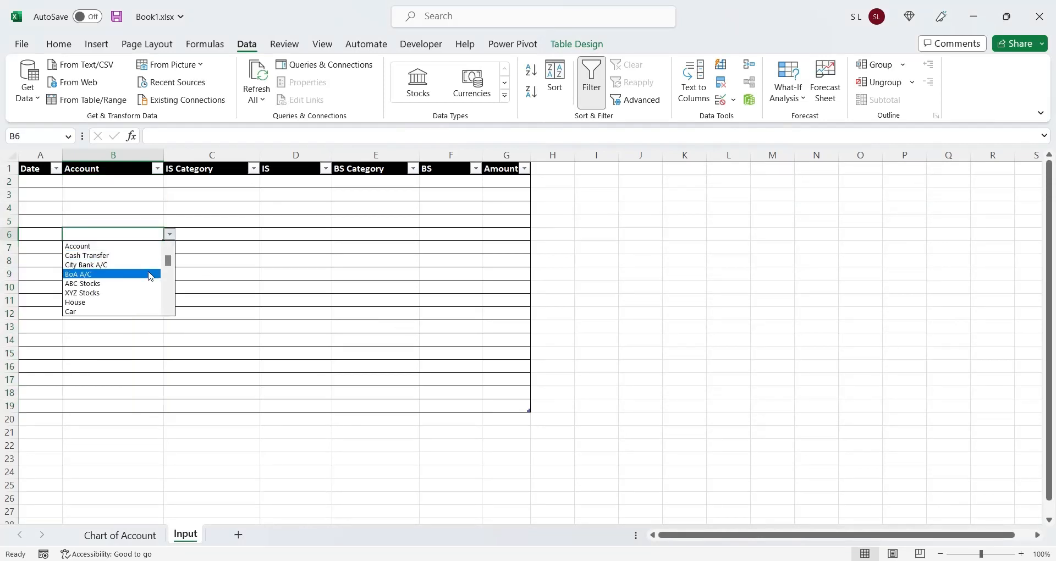
left_click_drag(171, 267, 170, 305)
left_click(225, 290)
- Start a VLOOKUP in C2 of the Input sheet that finds the row's Account in columns A:E of Chart of Account
left_click(223, 187)
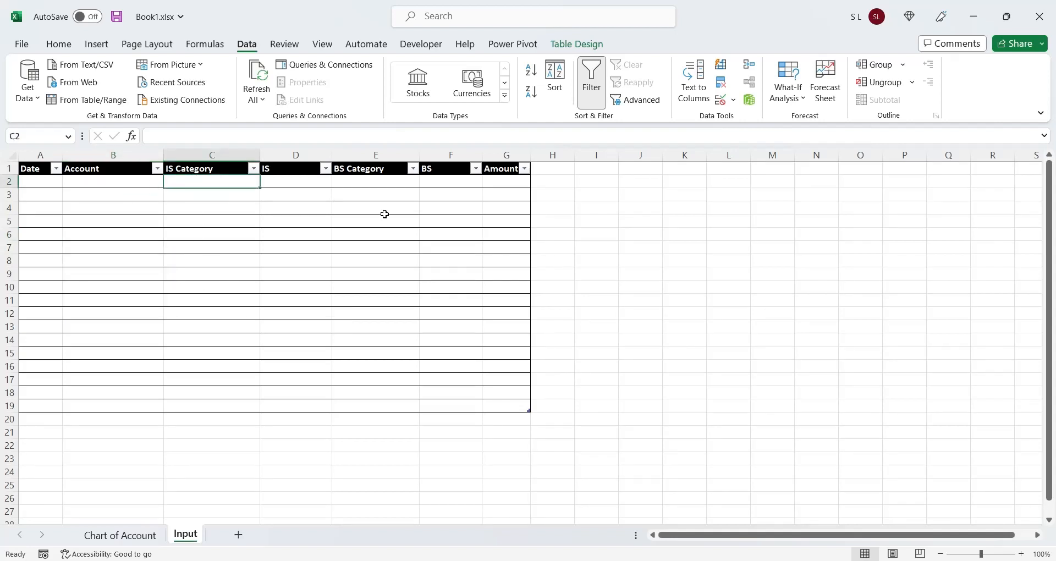
type("=vlooku")
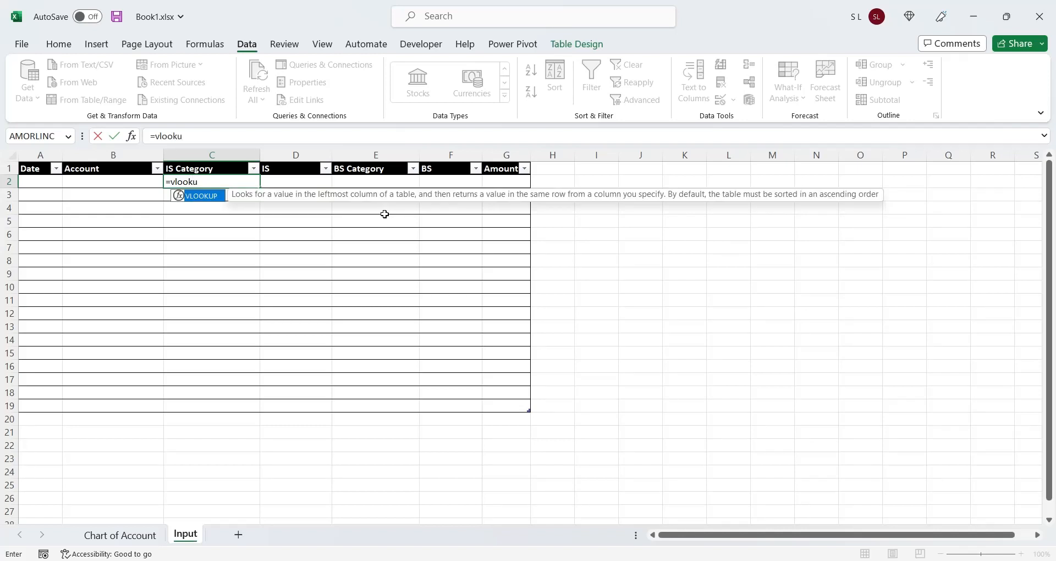
type("p(")
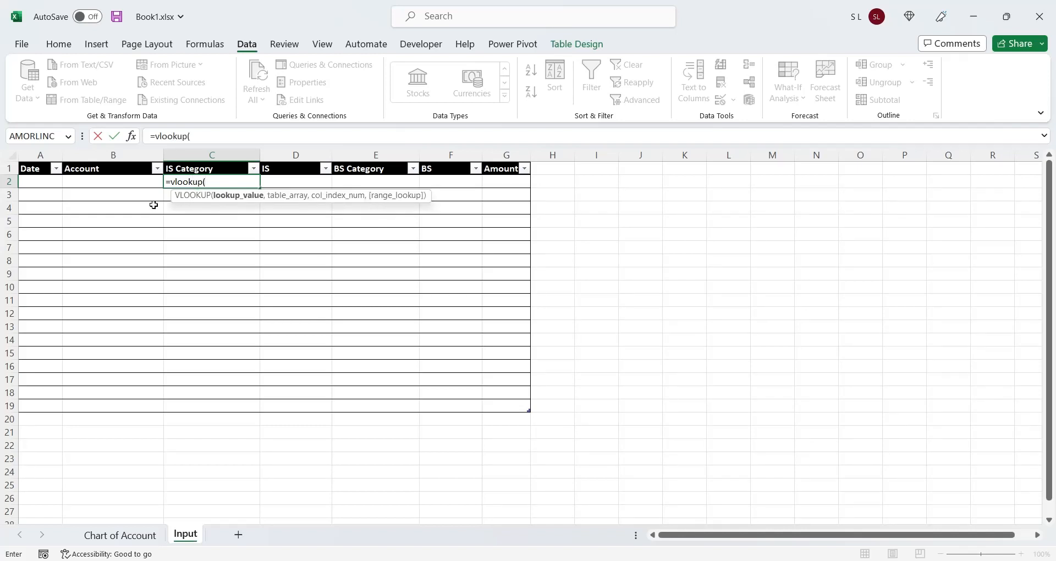
left_click(122, 182)
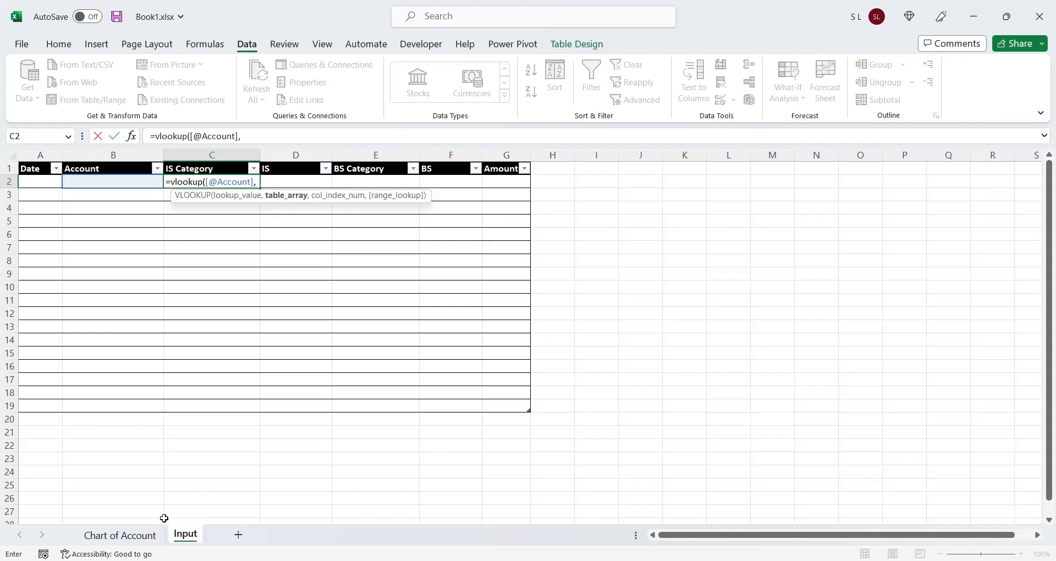
left_click(138, 536)
left_click_drag(78, 151, 287, 156)
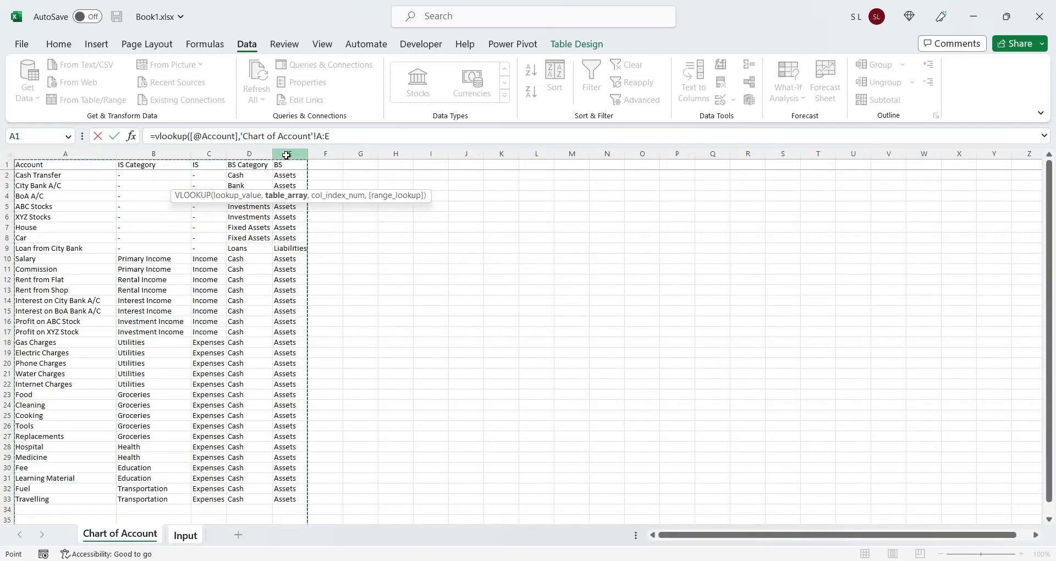
type(",")
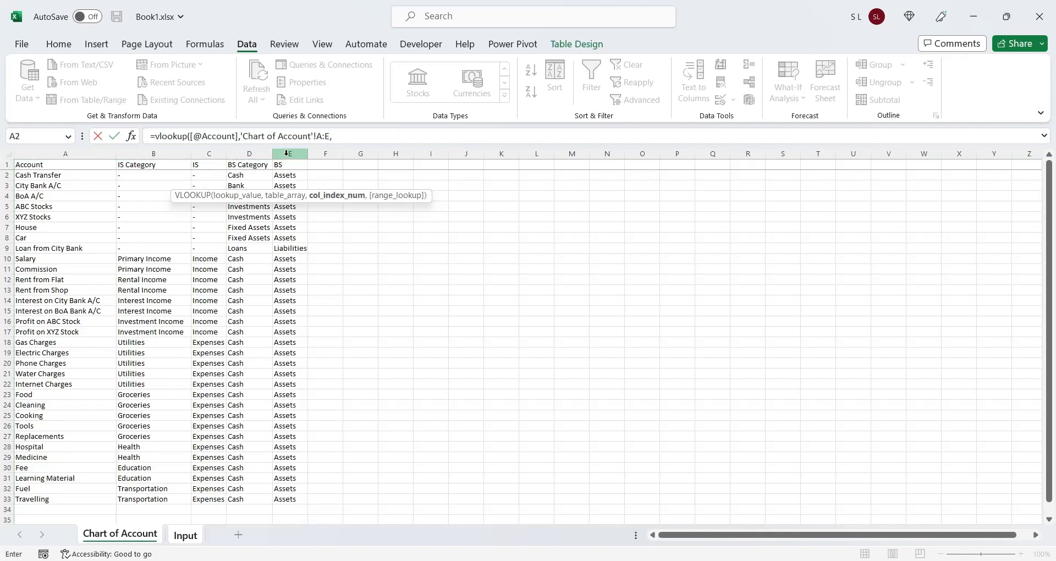
- Make the lookup range absolute as $A:$E and complete the formula with column index 2 and FALSE for exact match
left_click(315, 136)
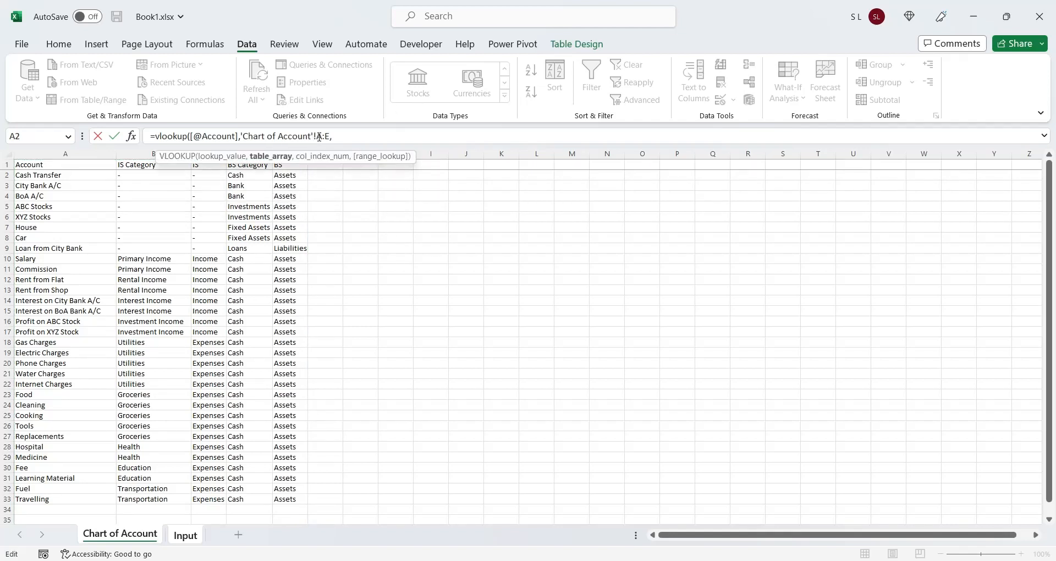
type("$")
left_click(331, 136)
type("$")
left_click(350, 136)
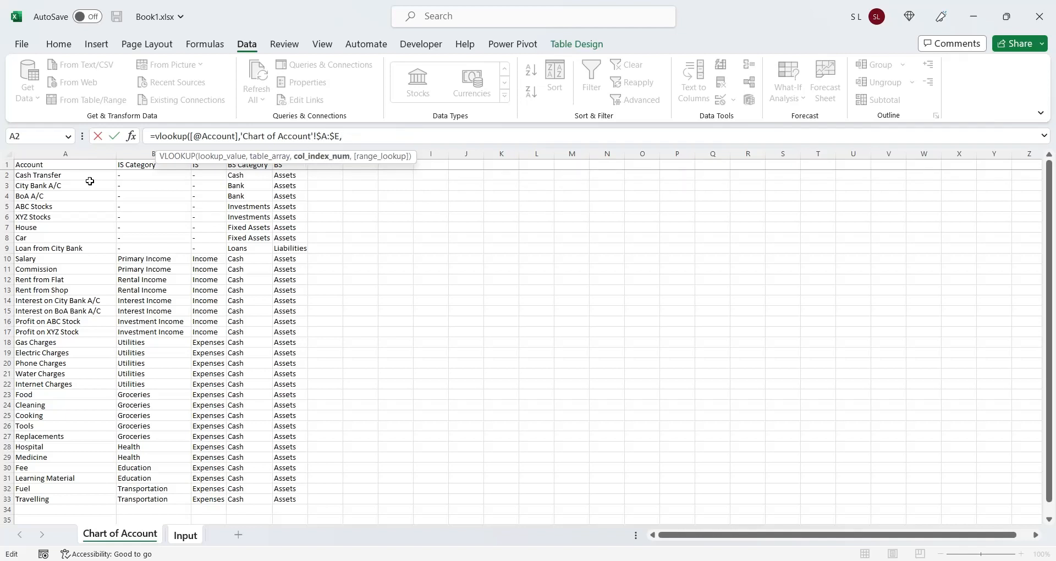
type(",")
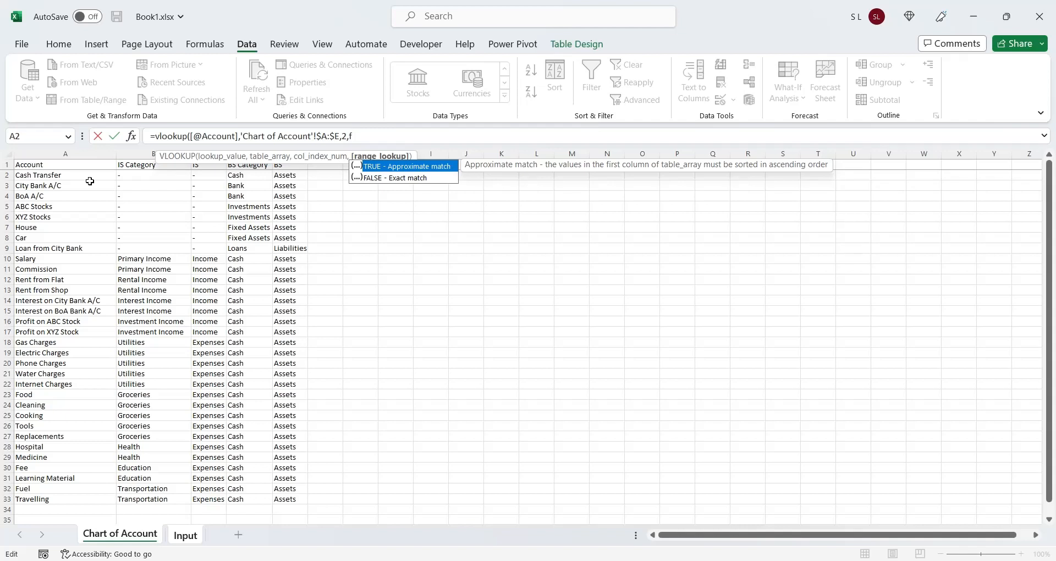
type("false)")
key("Return")
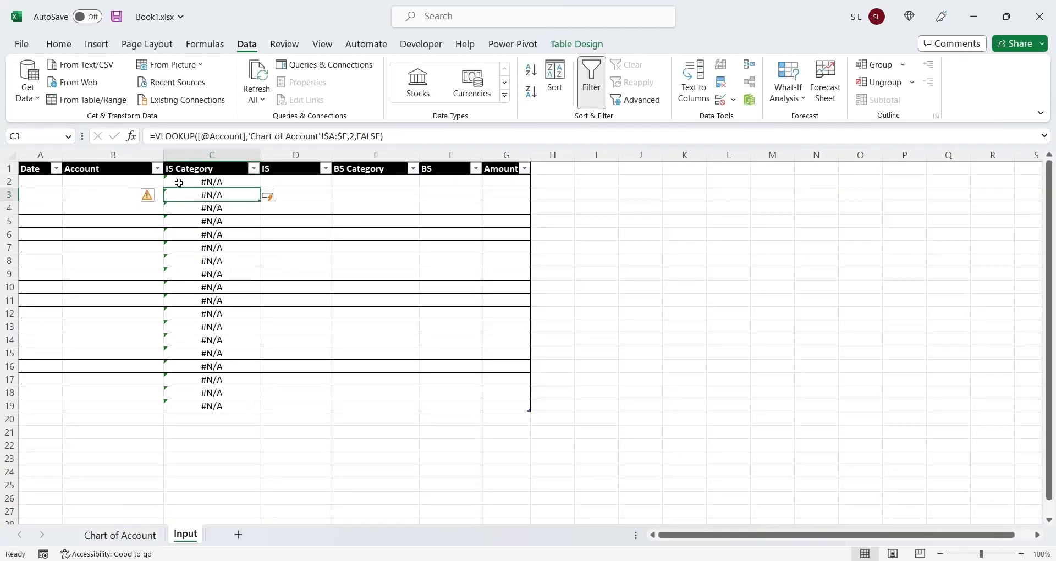
- Choose City Bank A/C as the account in cell B2
left_click(154, 184)
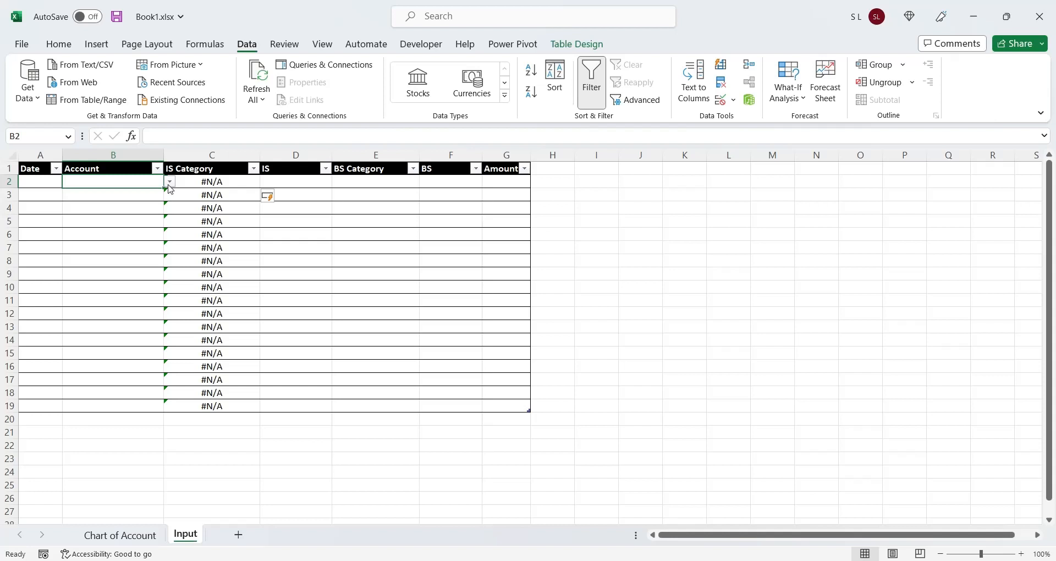
left_click(169, 183)
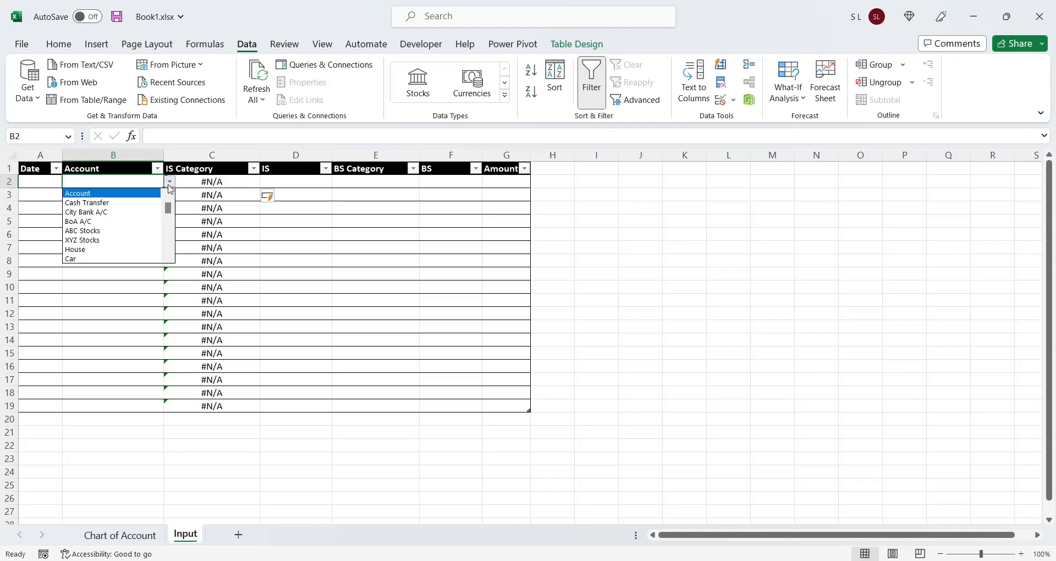
left_click(143, 213)
left_click(229, 187)
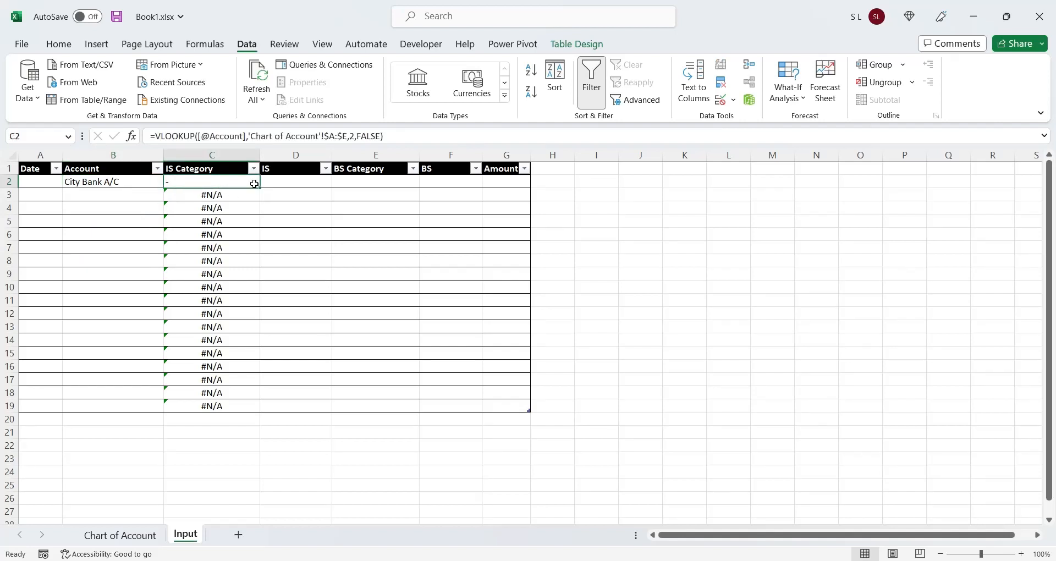
left_click(294, 183)
left_click(226, 183)
left_click(245, 137)
left_click_drag(245, 137, 198, 137)
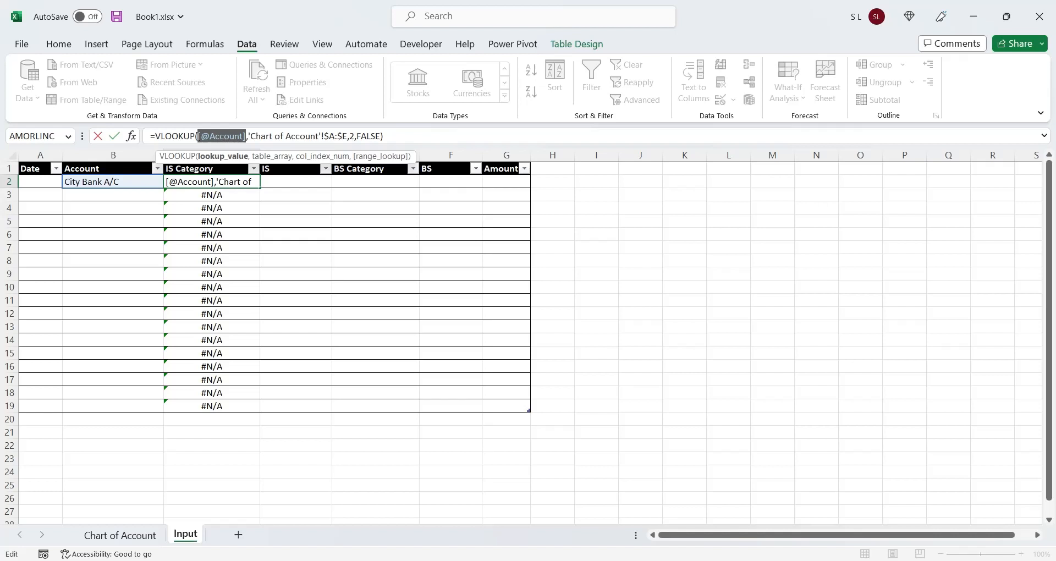
type("B2")
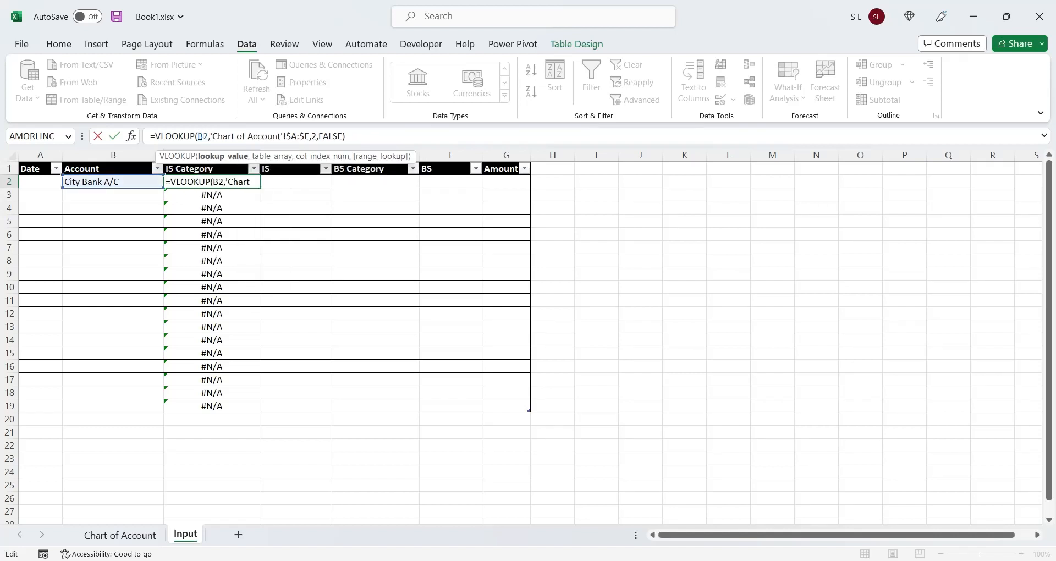
left_click(200, 136)
type("$")
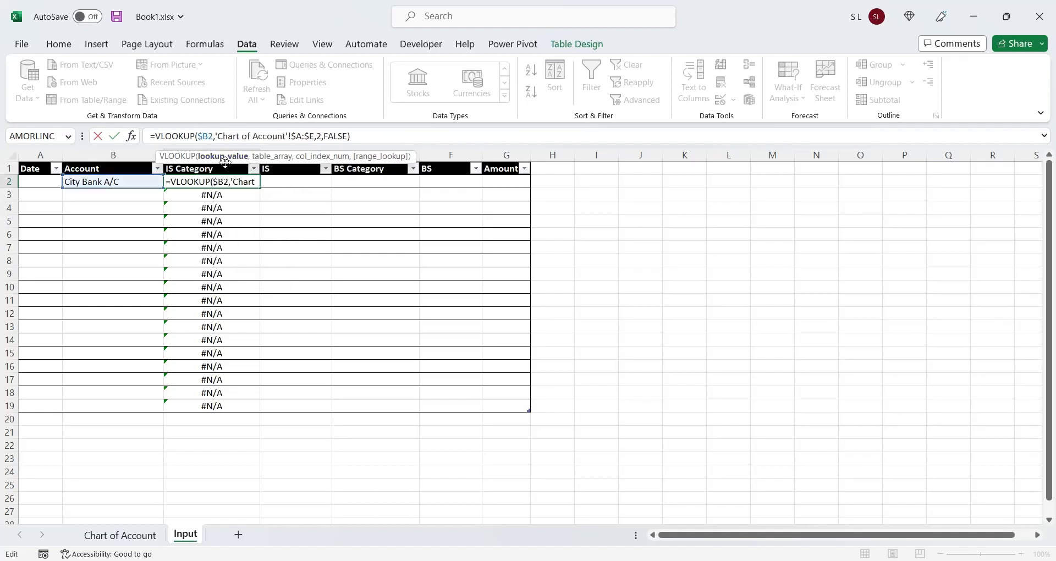
key("ctrl+Return")
- Copy the C2 formula into D2 under IS and set its column index to 3
left_click_drag(259, 190, 300, 191)
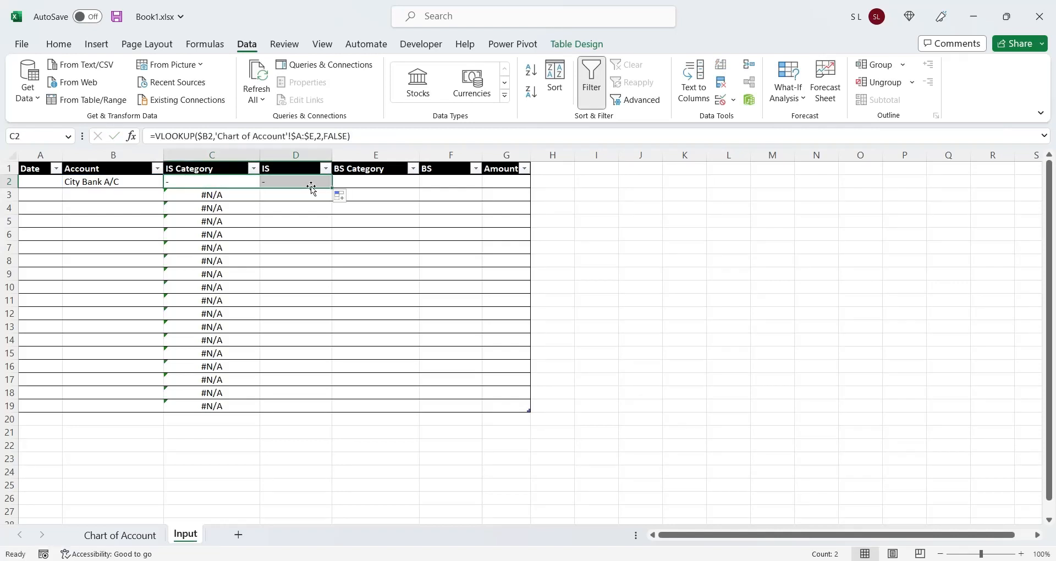
left_click(309, 184)
double_click(313, 182)
key("Escape")
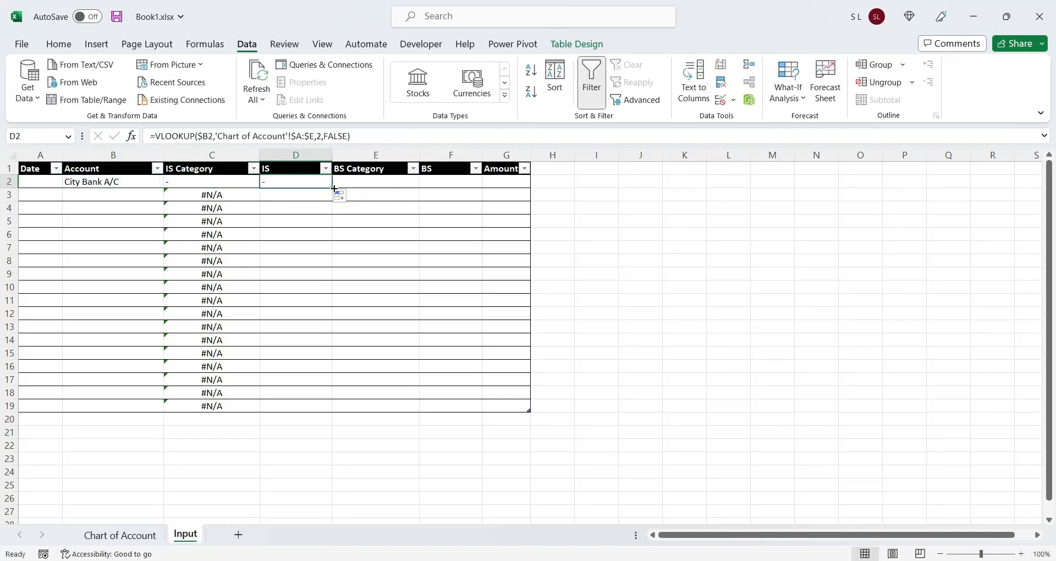
left_click(316, 136)
double_click(320, 136)
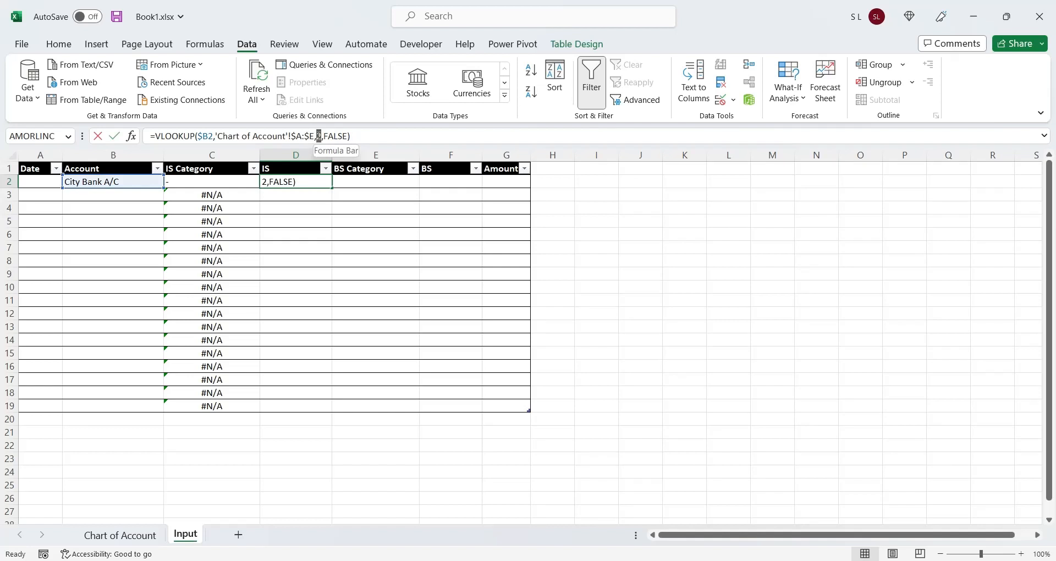
type("3")
key("Return")
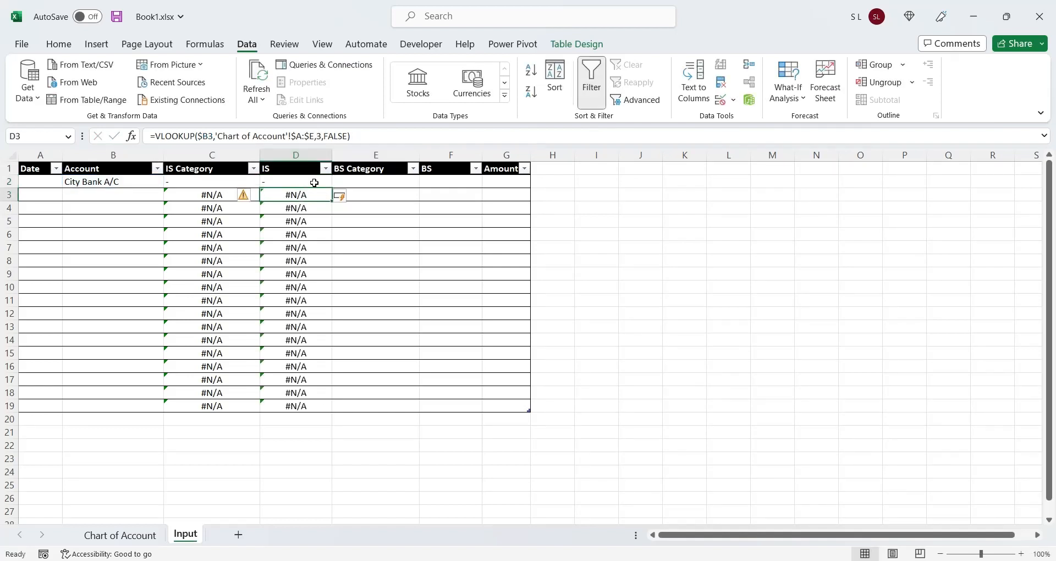
- Copy the D2 formula into E2 under BS Category and set its column index to 4
left_click(297, 182)
left_click_drag(331, 188, 381, 185)
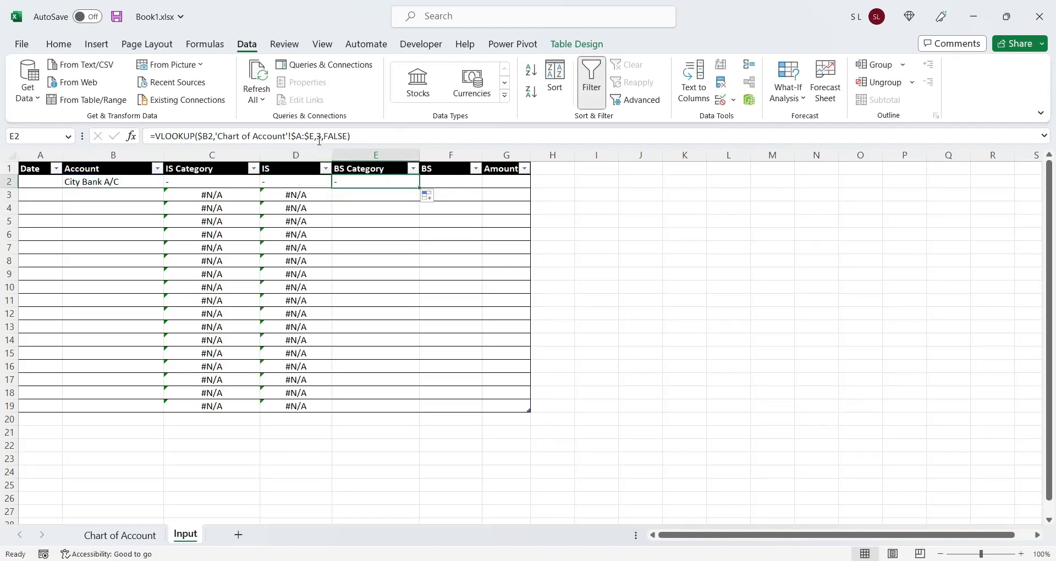
double_click(381, 185)
double_click(320, 136)
type("4")
key("Return")
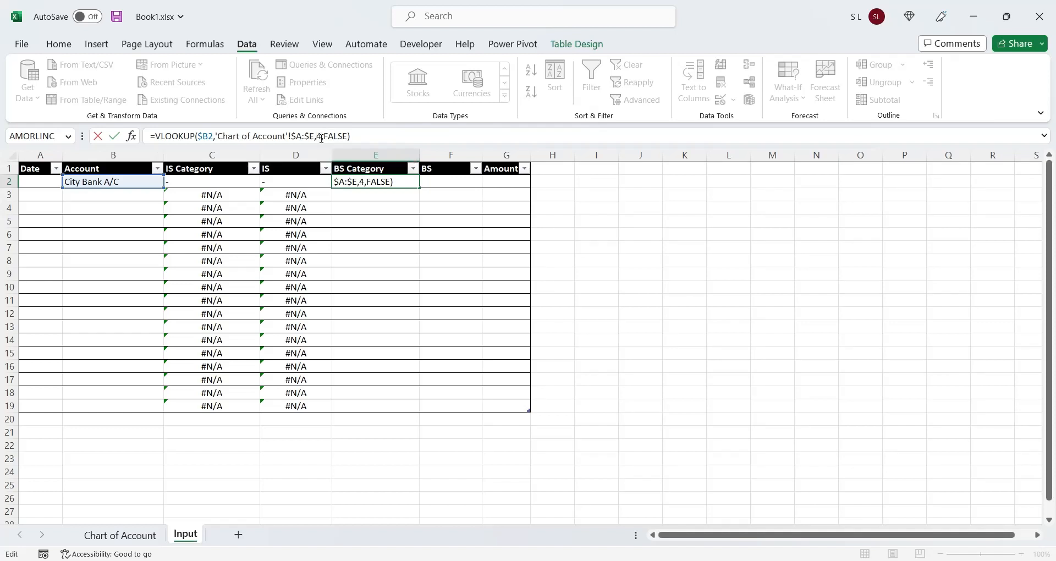
- Copy the E2 formula into F2 under BS and set its column index to 5
left_click(414, 182)
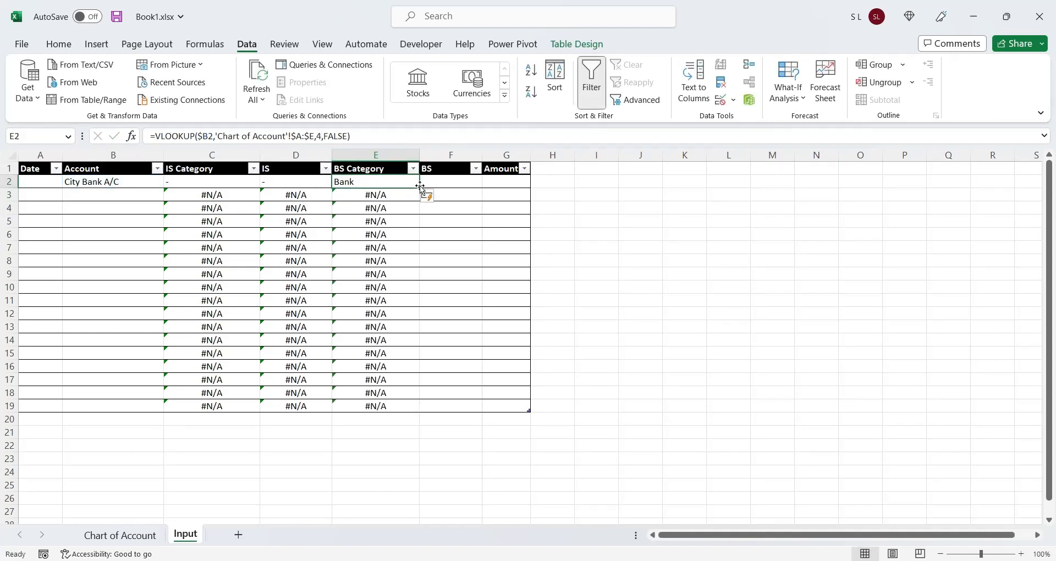
left_click_drag(419, 187, 455, 183)
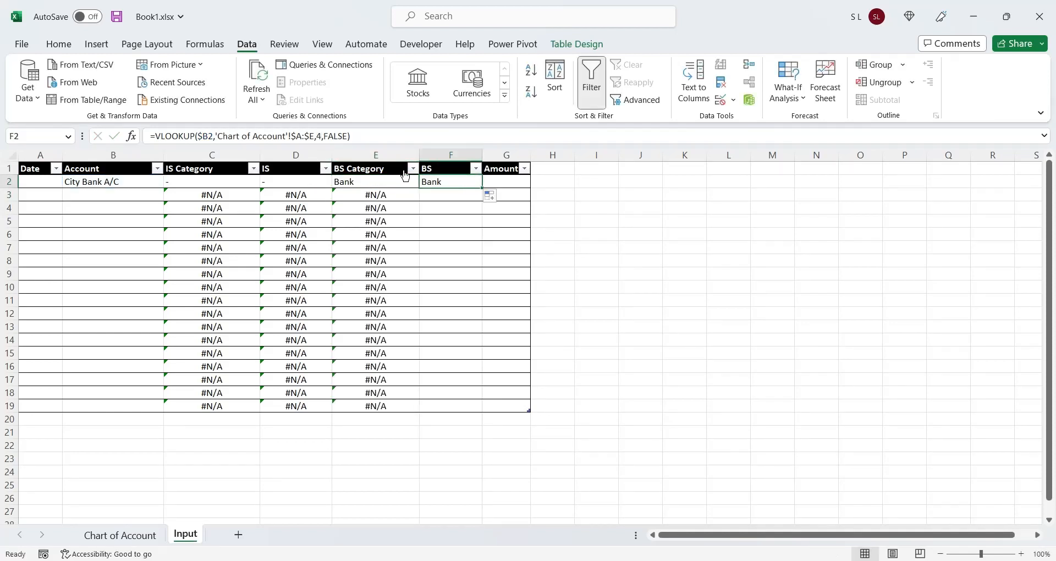
double_click(320, 136)
key("Return")
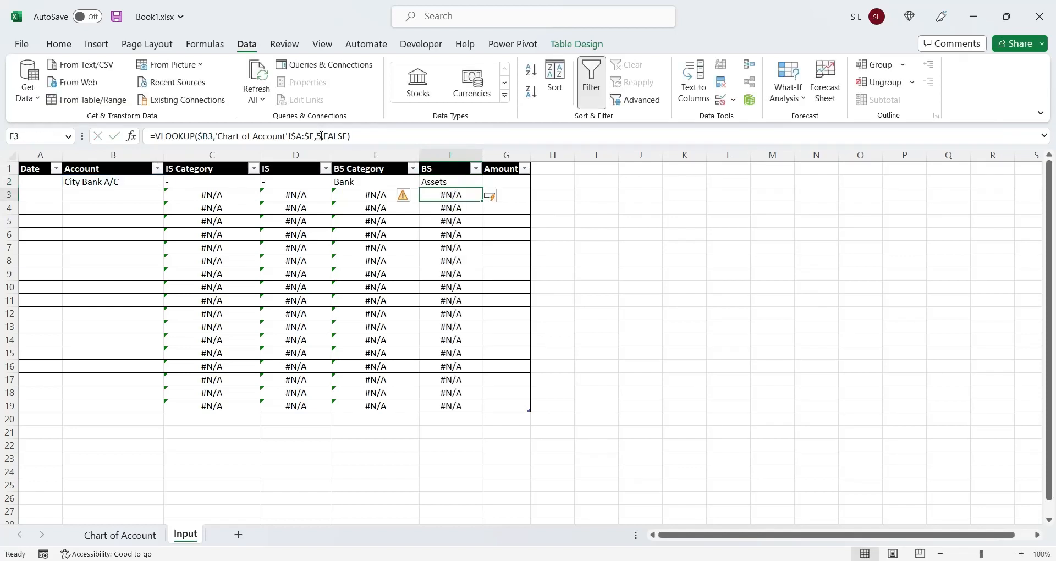
left_click(504, 182)
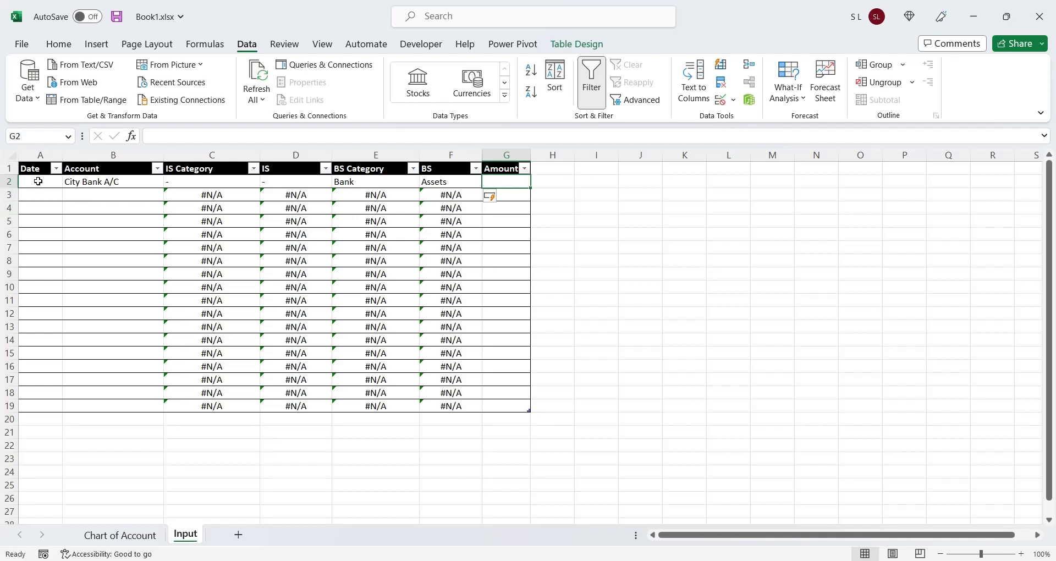
- Save the workbook
left_click(102, 185)
left_click(136, 222)
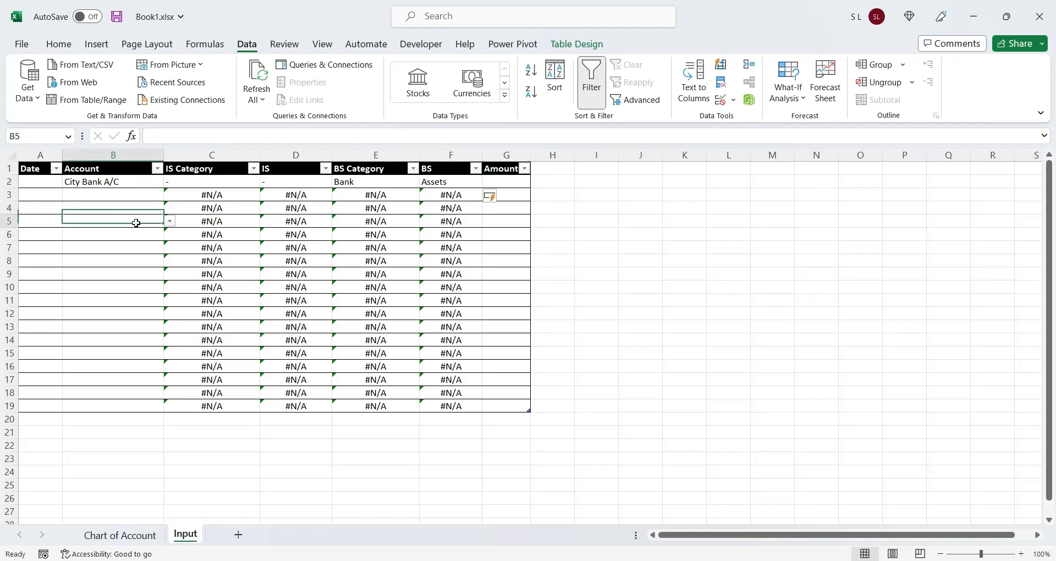
key("ctrl+s")
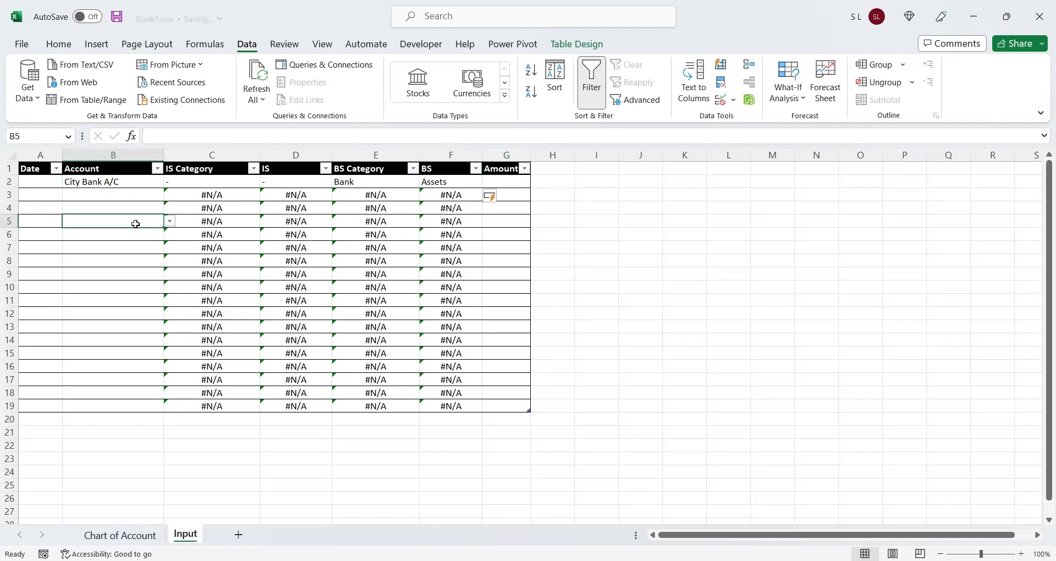
- Enter 1/1/2022 as the date of the City Bank A/C entry in row 2
left_click(73, 180)
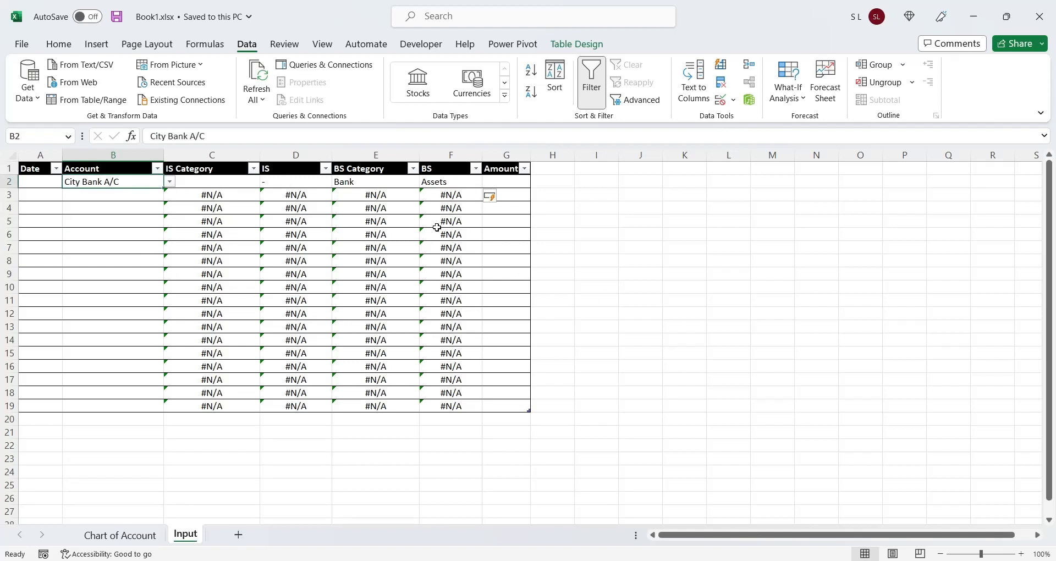
left_click(474, 319)
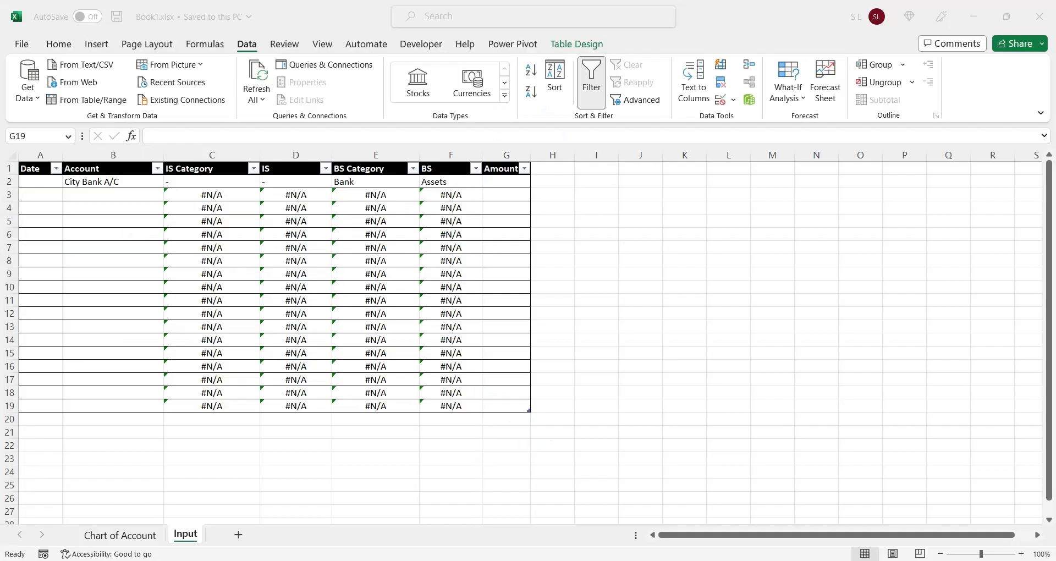
type("1-")
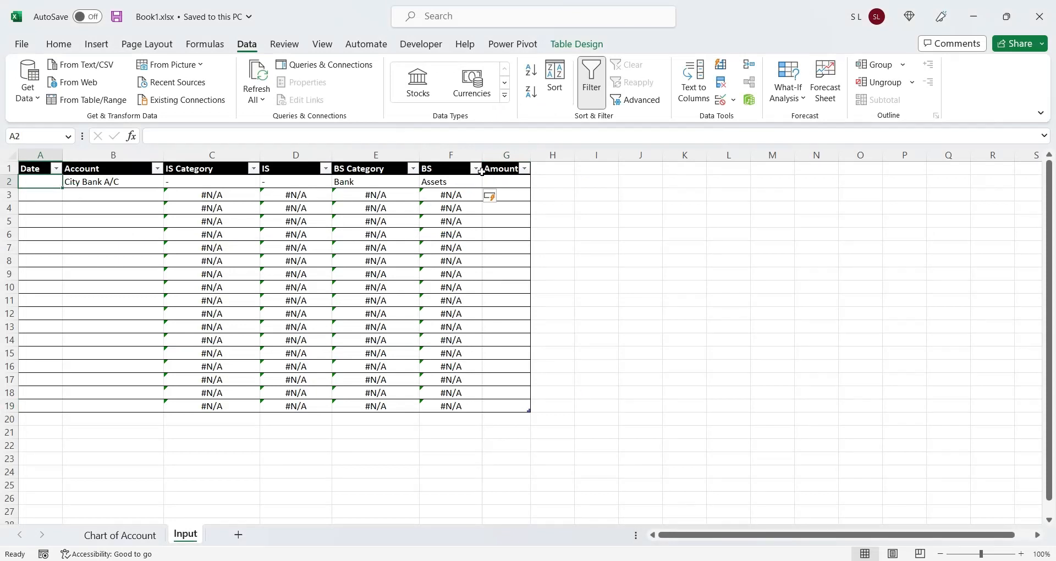
type("1-202")
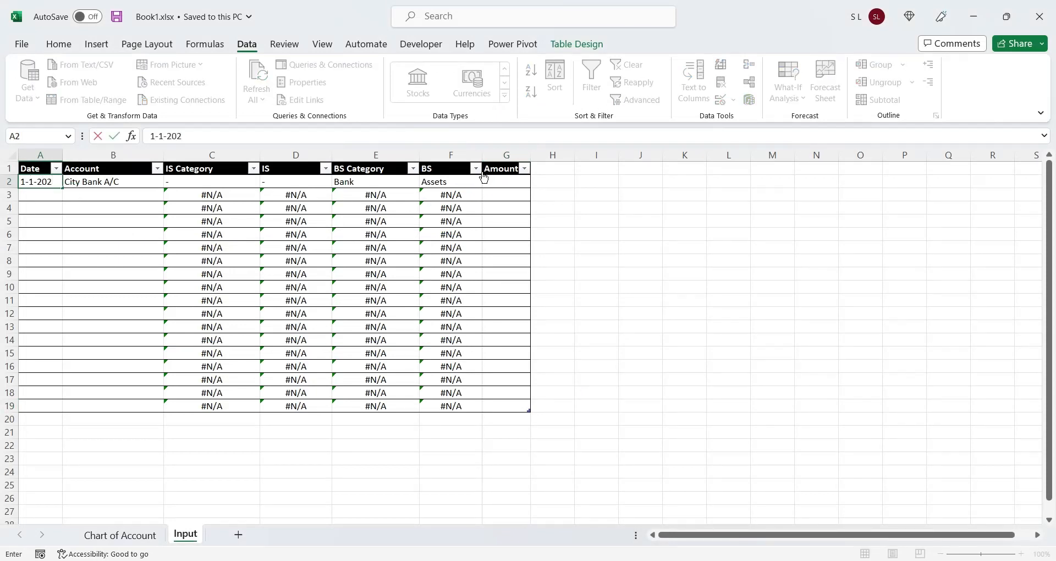
type("2")
key("Tab")
- Enter 250000 as the amount of the City Bank A/C entry
key("Tab")
key("Tab")
key("Tab")
key("Tab")
key("Tab")
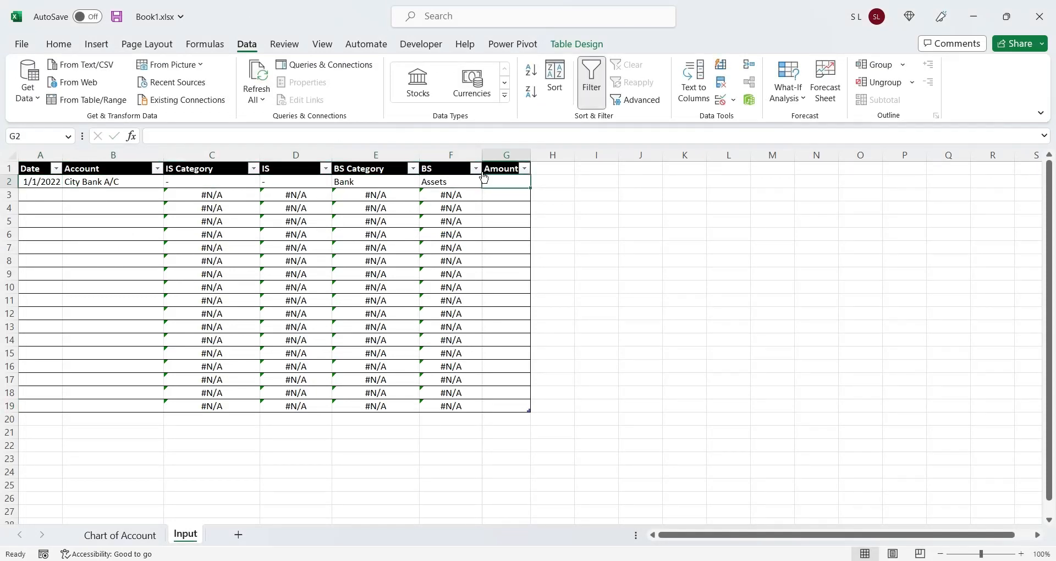
type("250000")
key("Return")
key("Left")
key("Left")
key("Left")
key("Left")
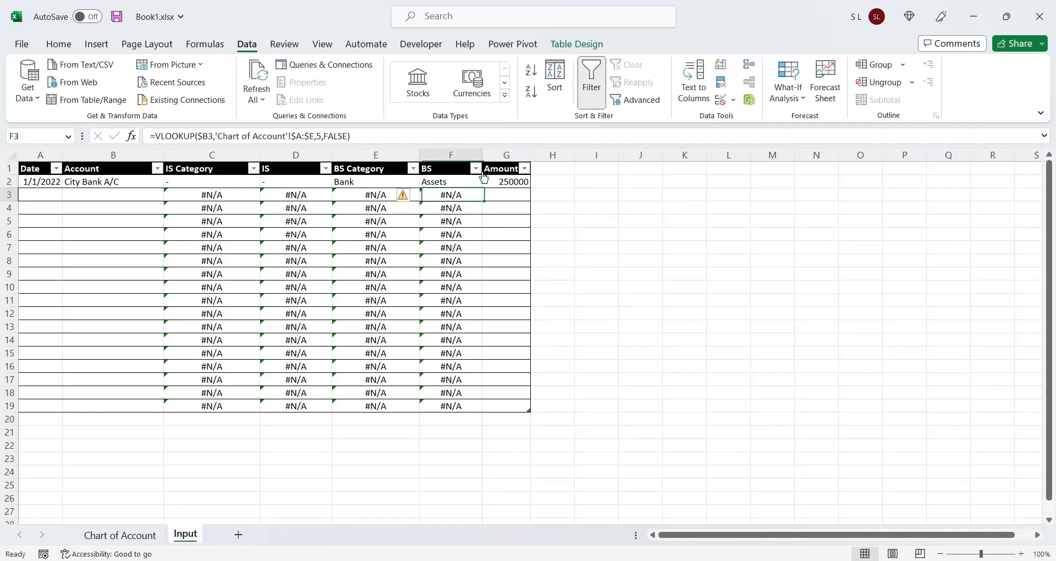
- Format the Amount column with thousands separators and no decimals, and autofit its width
left_click(503, 156)
left_click(59, 44)
left_click(535, 93)
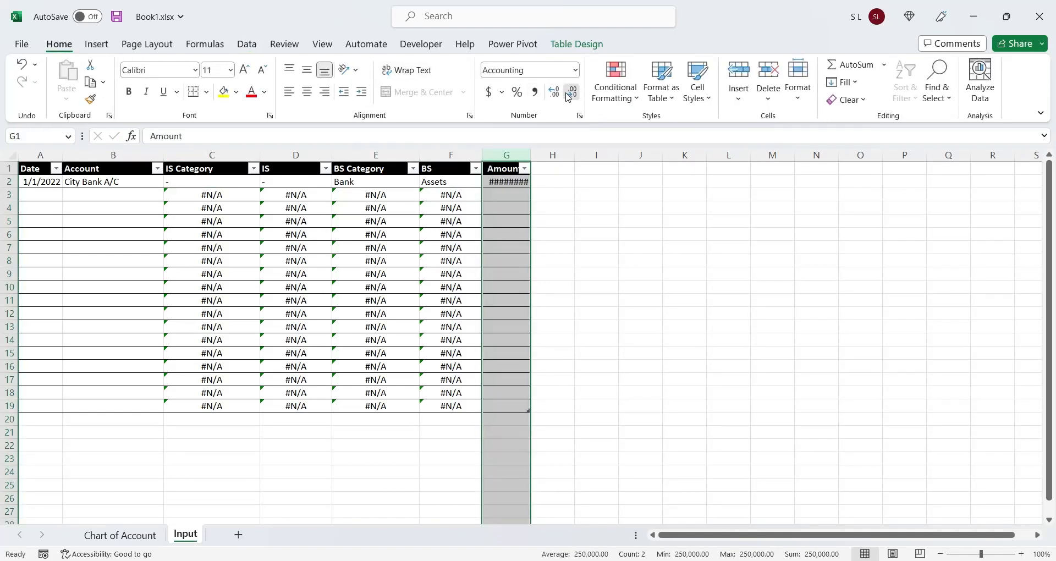
double_click(572, 92)
double_click(531, 154)
- Fill row 3 with the date 1/10/2002, the account BoA A/C and the amount 750000
left_click(22, 195)
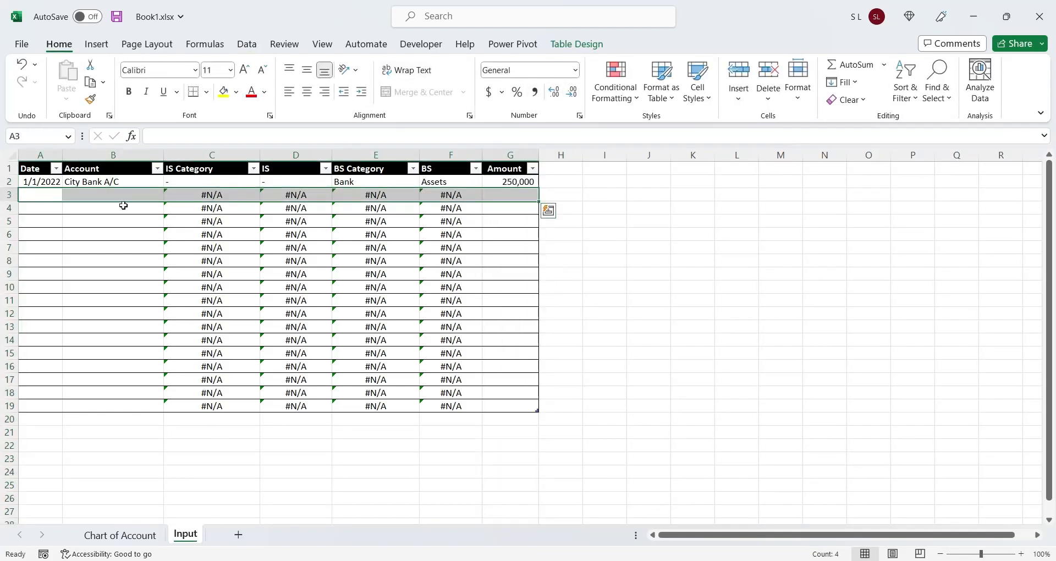
left_click(43, 194)
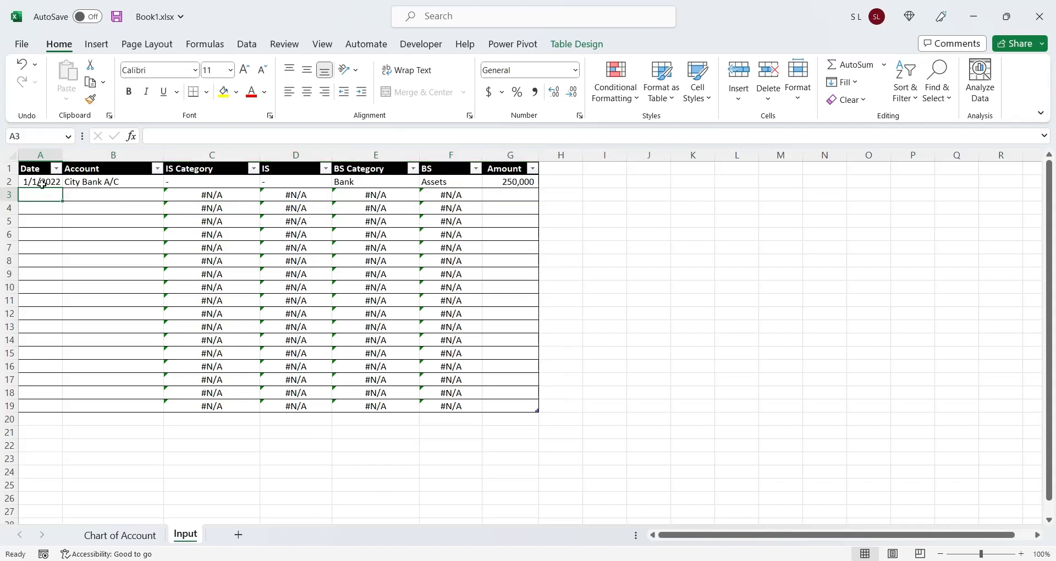
type("1/10/2002")
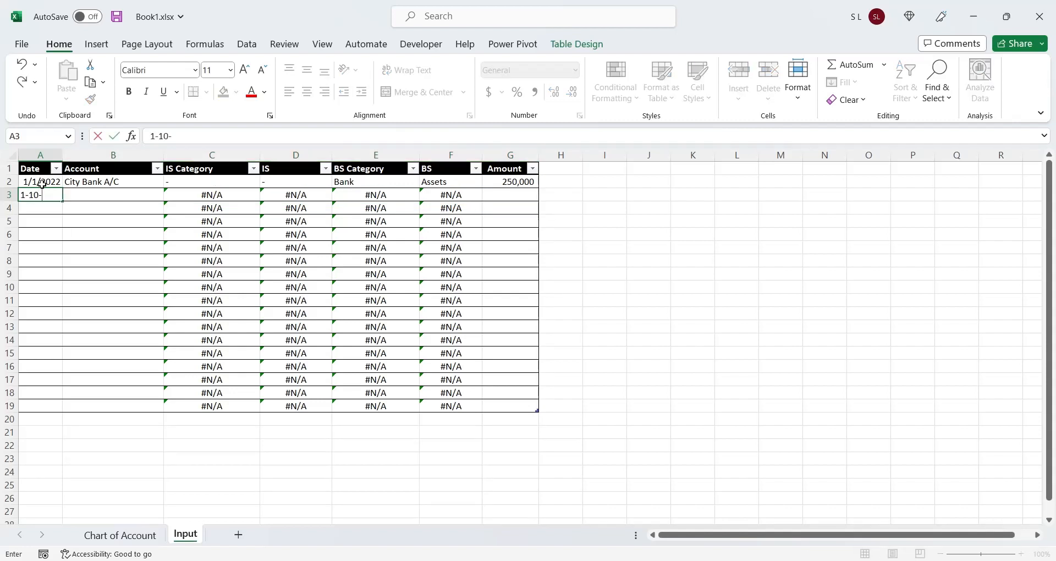
key("Tab")
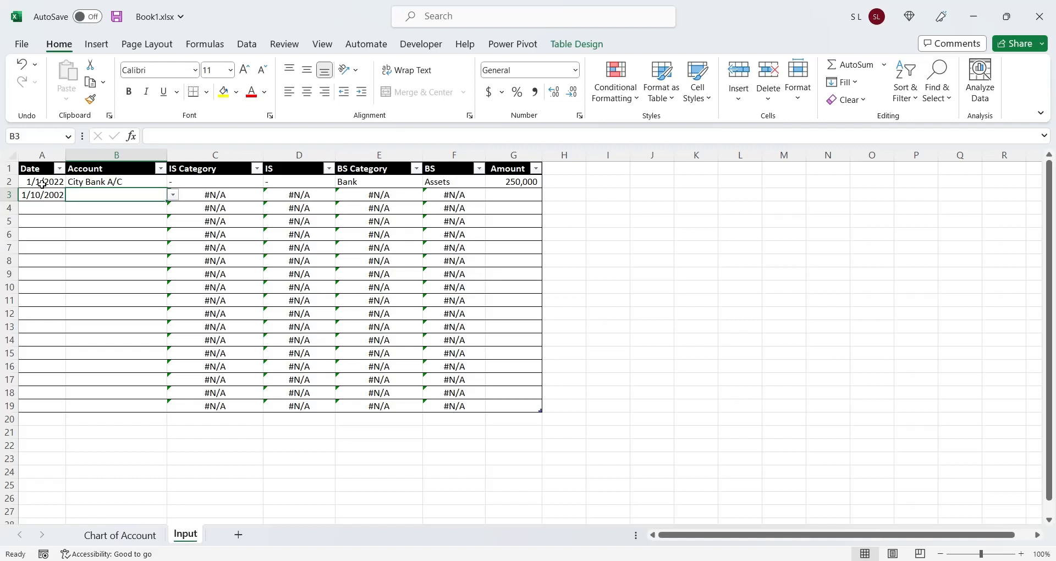
left_click(172, 195)
left_click(104, 230)
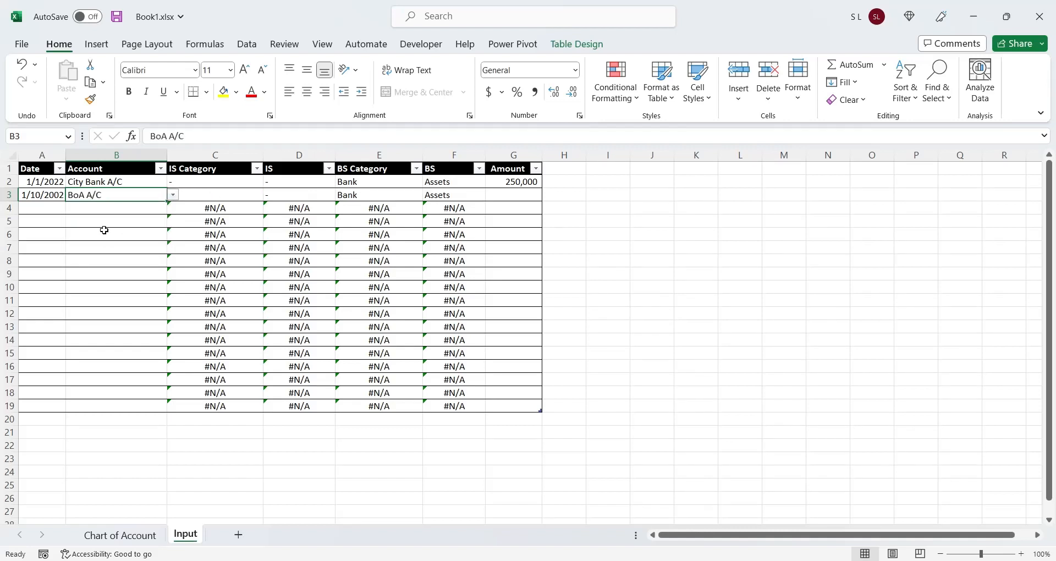
key("Tab")
key("Tab")
key("Tab")
key("Tab")
key("Tab")
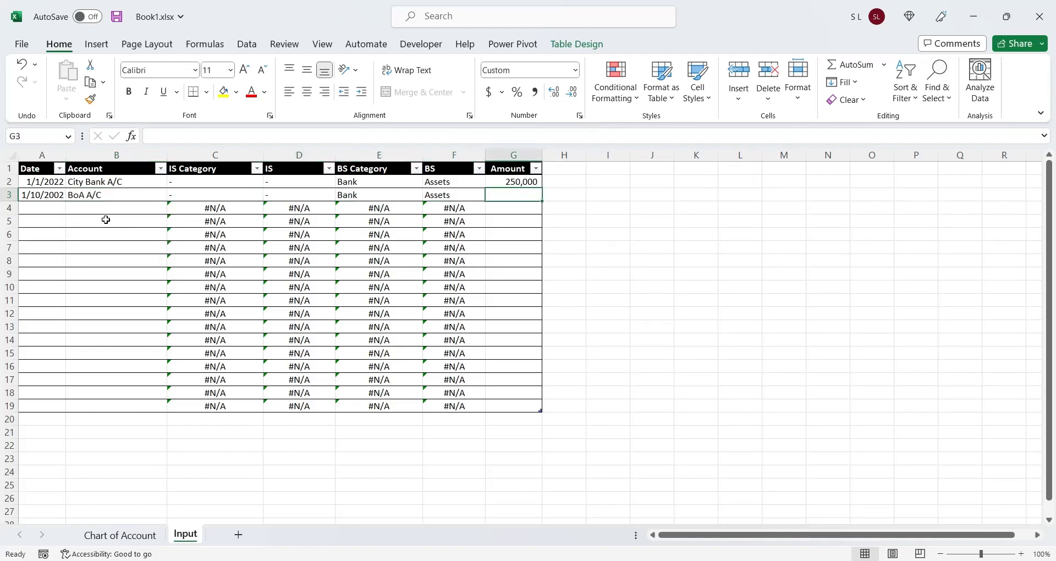
type("750000")
key("Return")
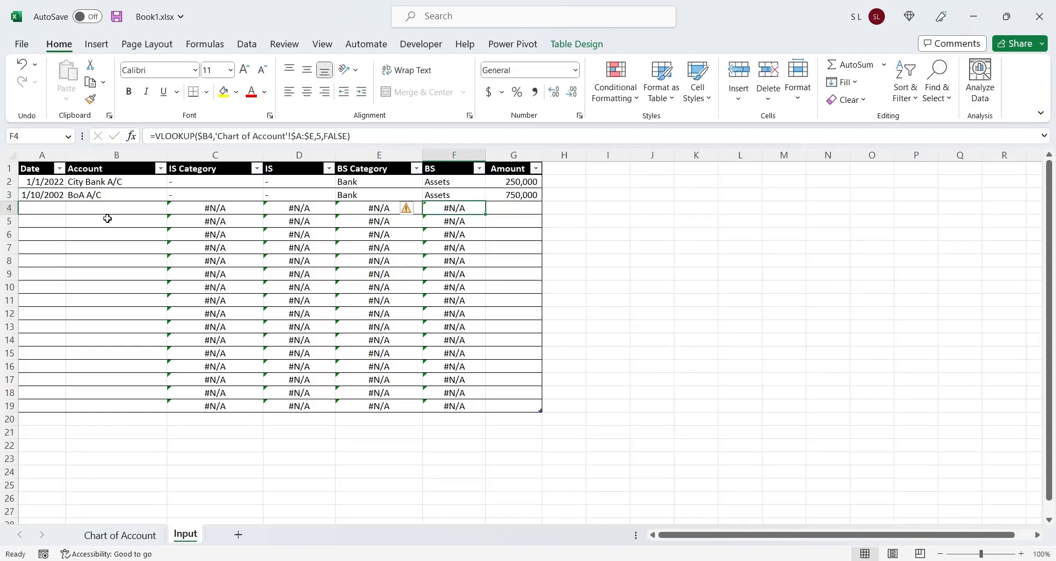
- Fill row 4 with the date 1/11/2004, the account ABC Stocks and the amount 500000
type("1-1")
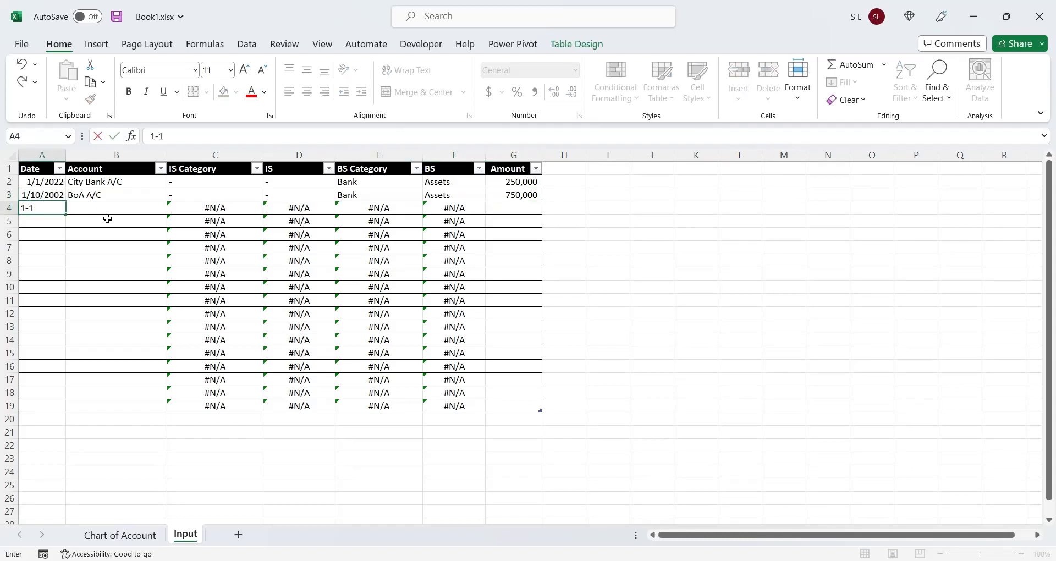
type("1-2004")
key("Tab")
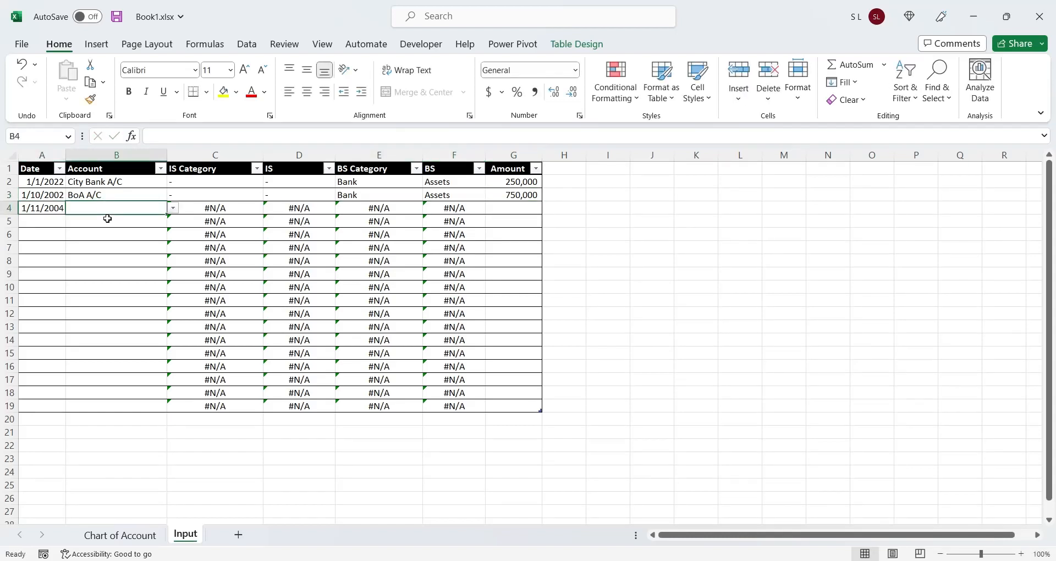
left_click(173, 208)
left_click(164, 242)
key("Tab")
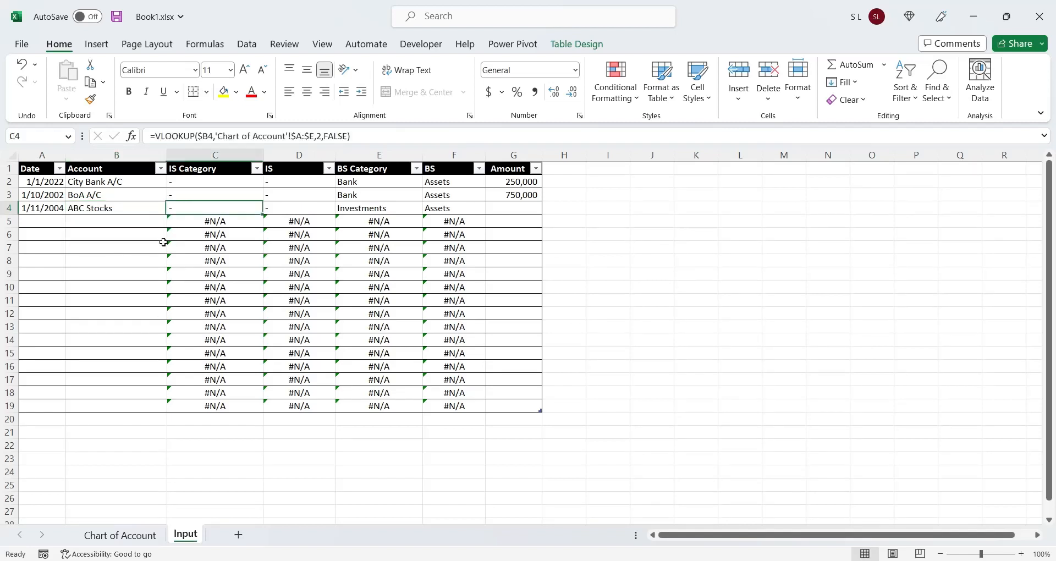
key("Tab")
key("Tab")
key("Tab")
key("Tab")
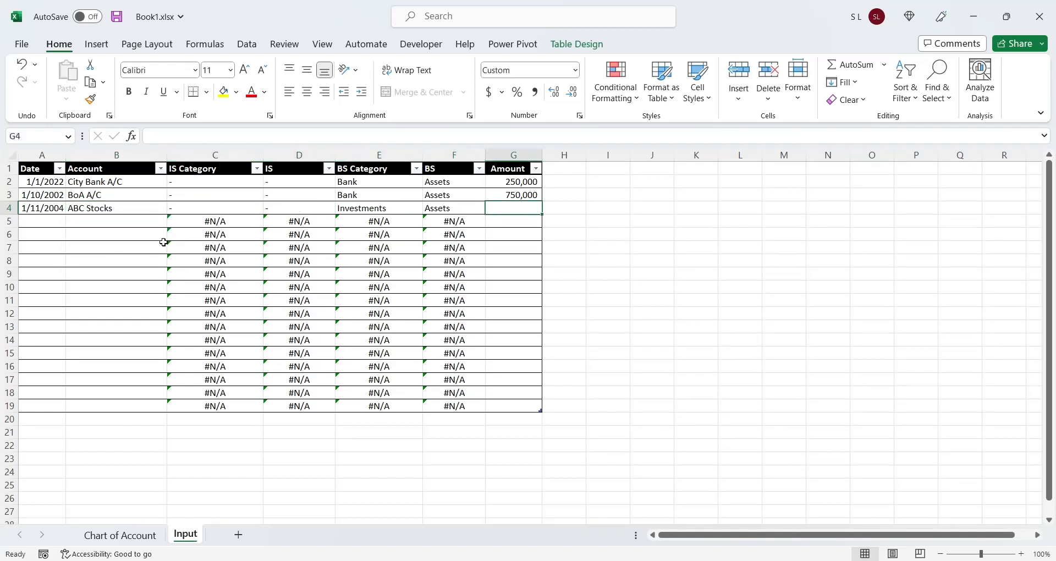
type("500000")
key("Return")
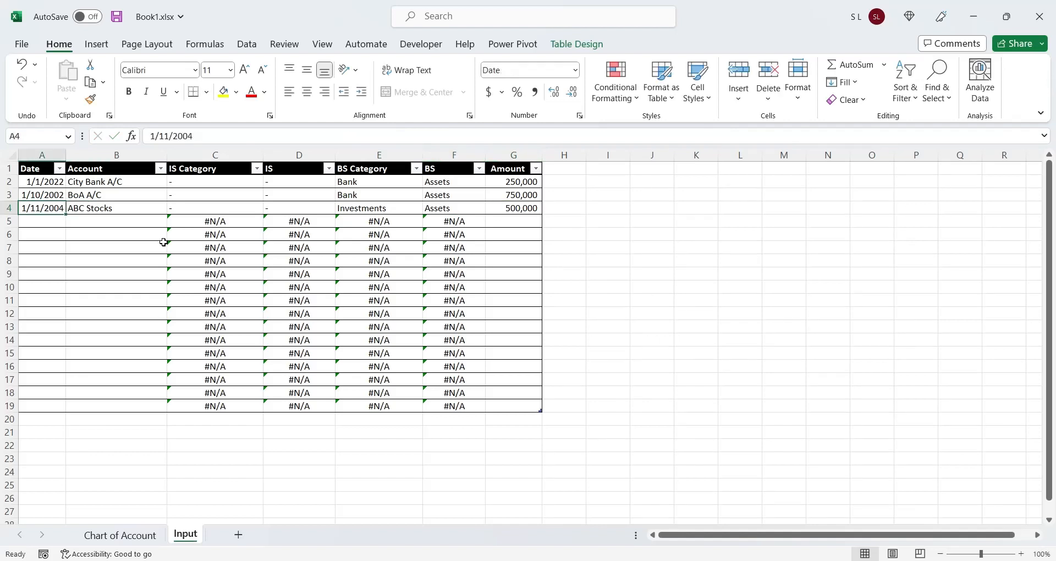
- Fill row 5 with the date 1/12/1999, the account House and the amount 1200000
key("Down")
type("1")
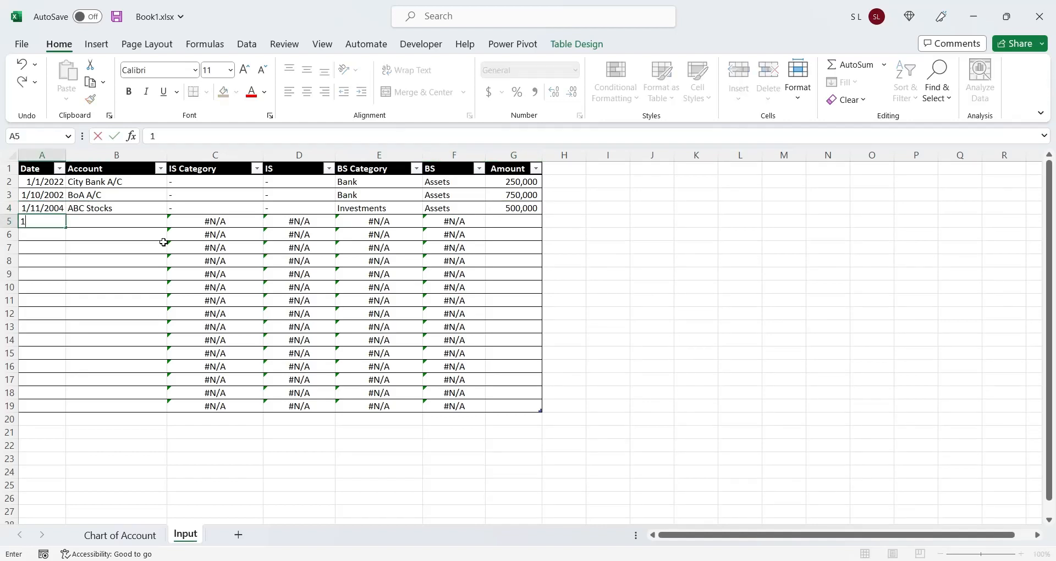
type("-12-1999")
key("Tab")
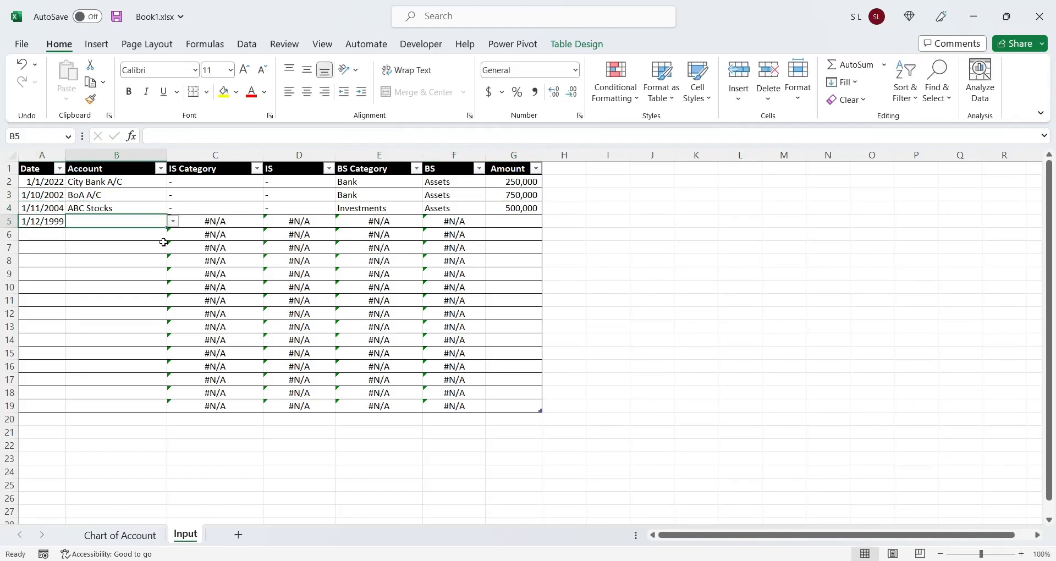
left_click(173, 221)
left_click(106, 289)
key("Tab")
key("Tab")
key("Tab")
key("Tab")
key("Tab")
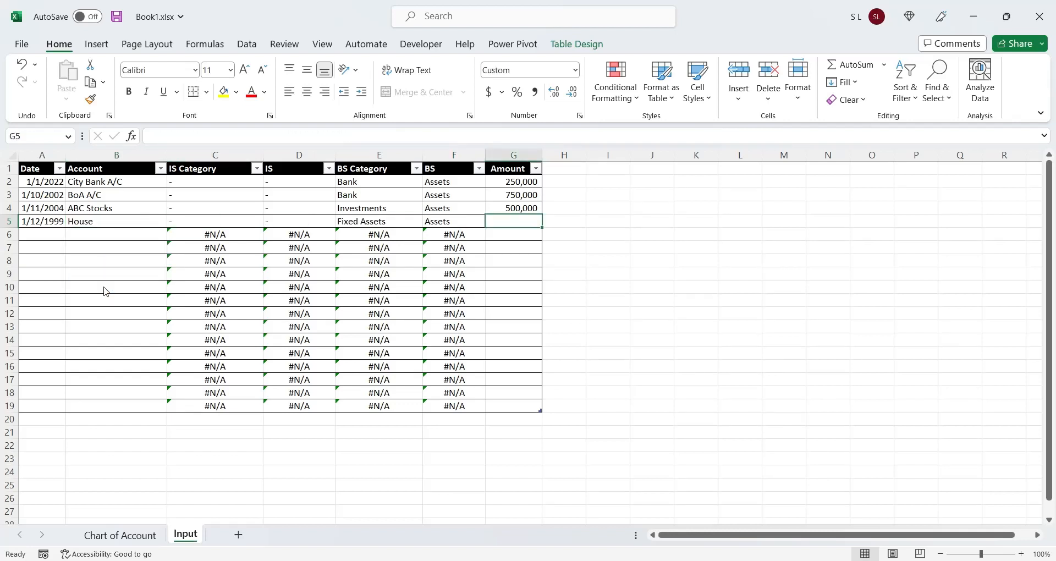
type("1200000")
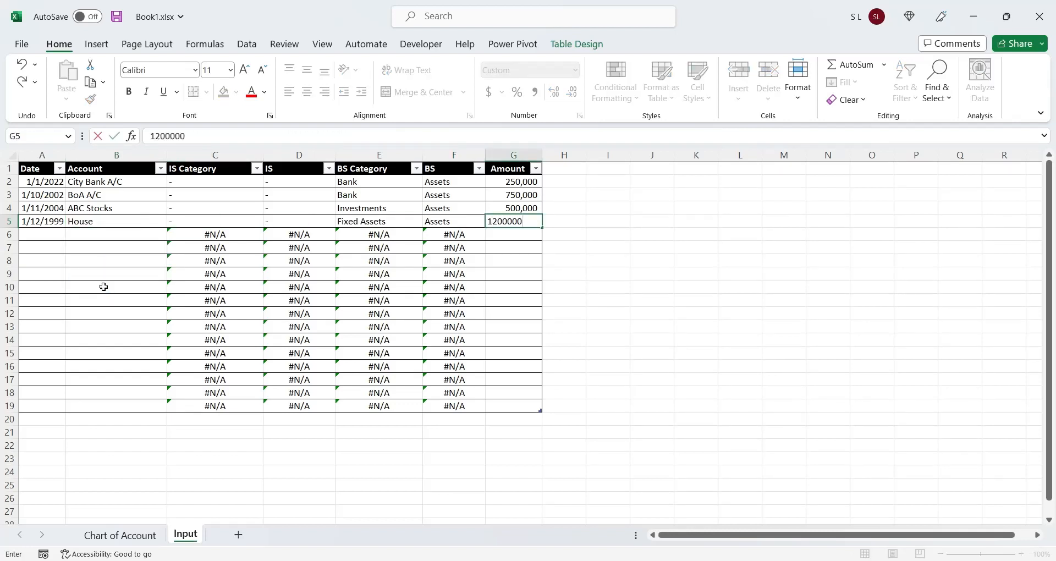
key("Return")
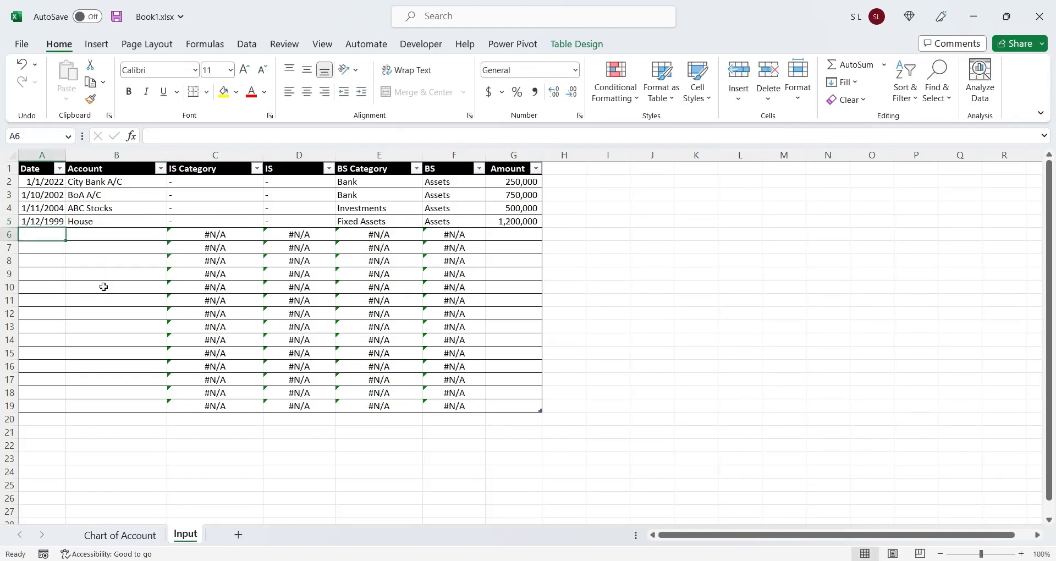
- Fill row 6 with the date 1/13/2022, the account Car and the amount 32000
type("1-13-2022")
key("Tab")
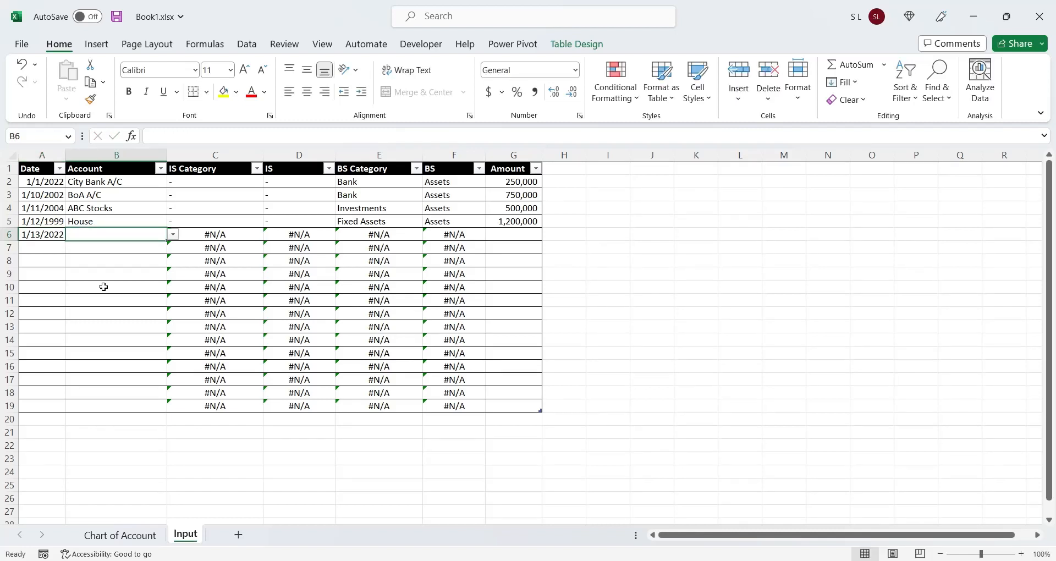
left_click(173, 234)
left_click(101, 312)
key("Tab")
key("Tab")
key("Tab")
key("Tab")
key("Tab")
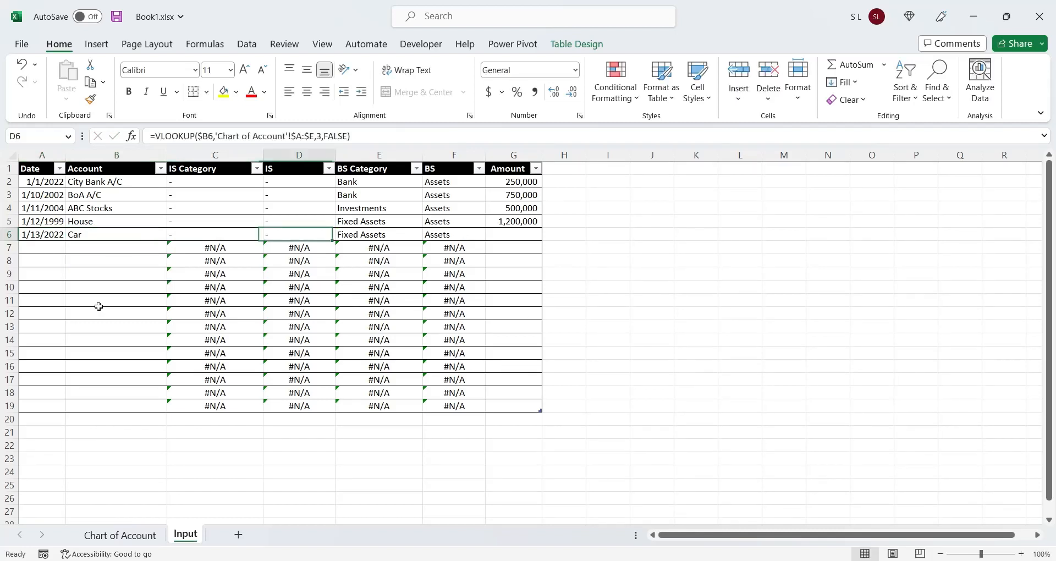
type("32000")
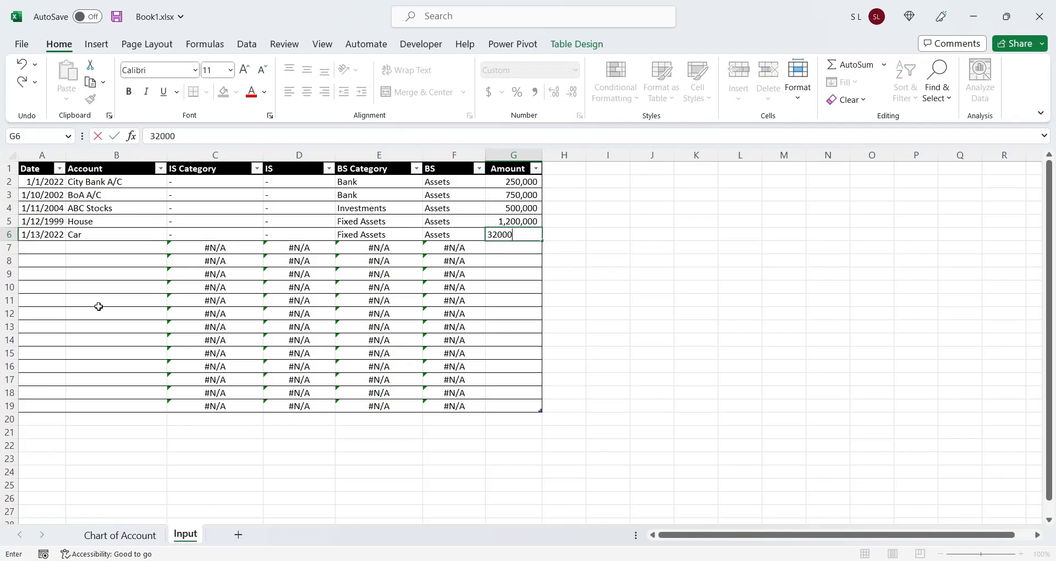
key("Tab")
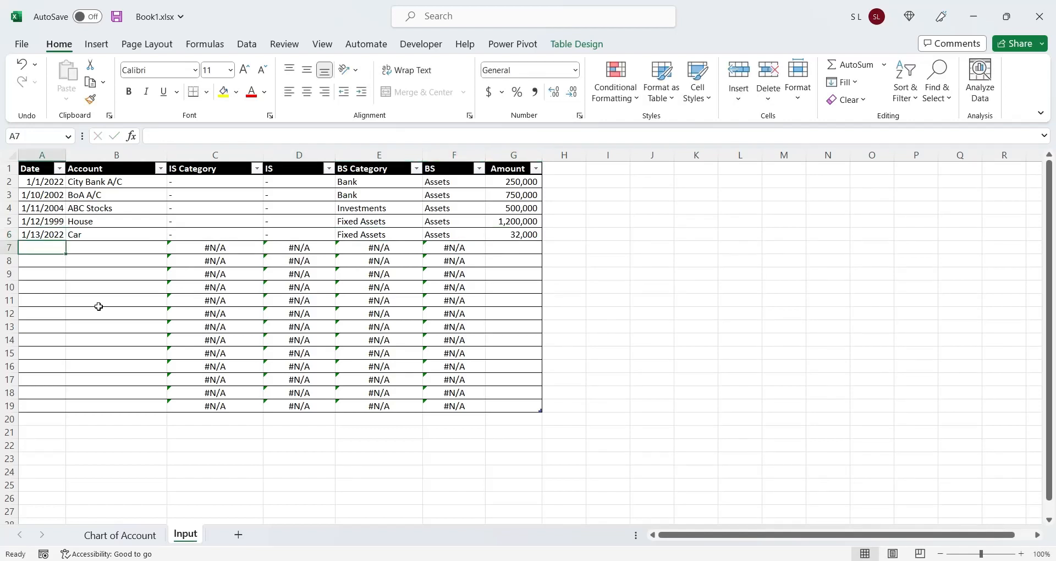
- Fill row 7 with the date 1/14/2021, the account Loan from City Bank and the amount -850000
type("1-14-2021")
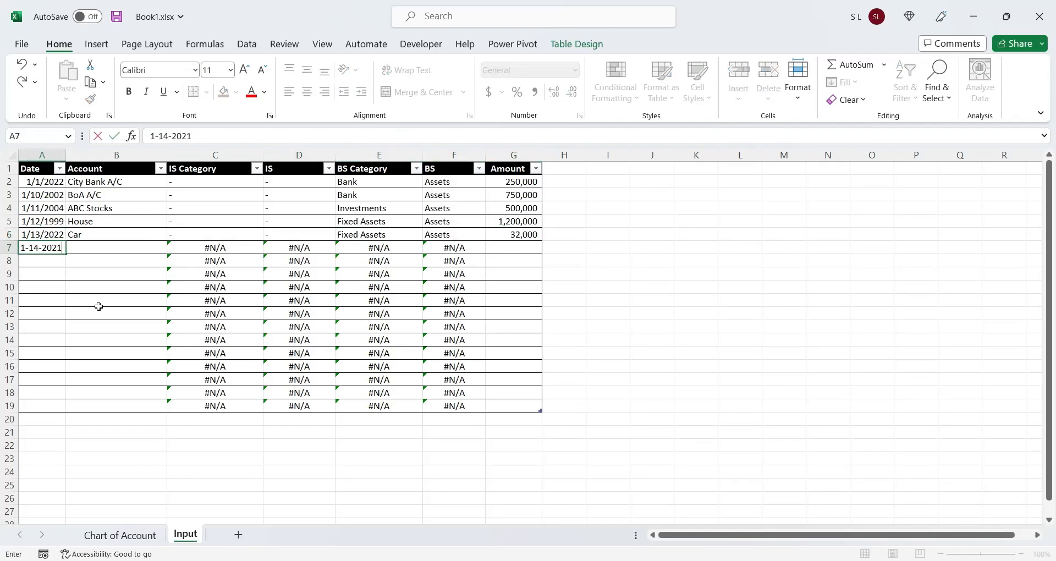
key("Tab")
key("alt+Down")
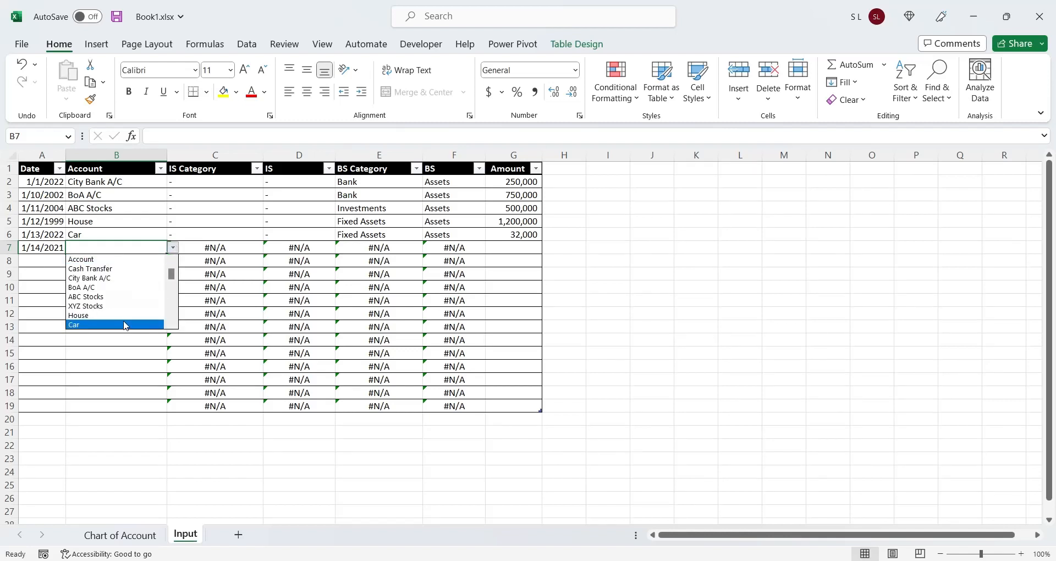
scroll(117, 293, "down", 2)
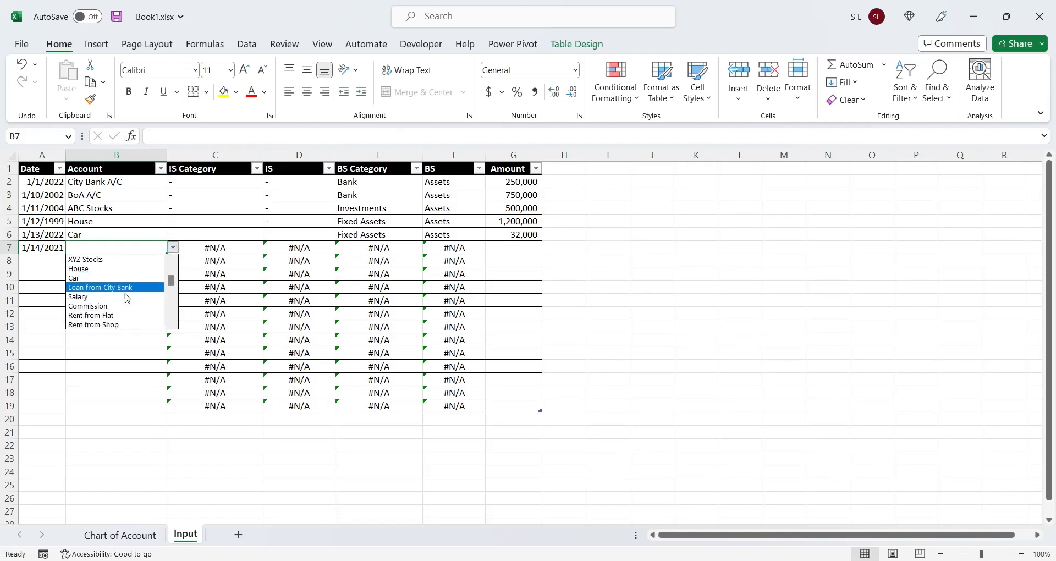
left_click(116, 289)
left_click(491, 247)
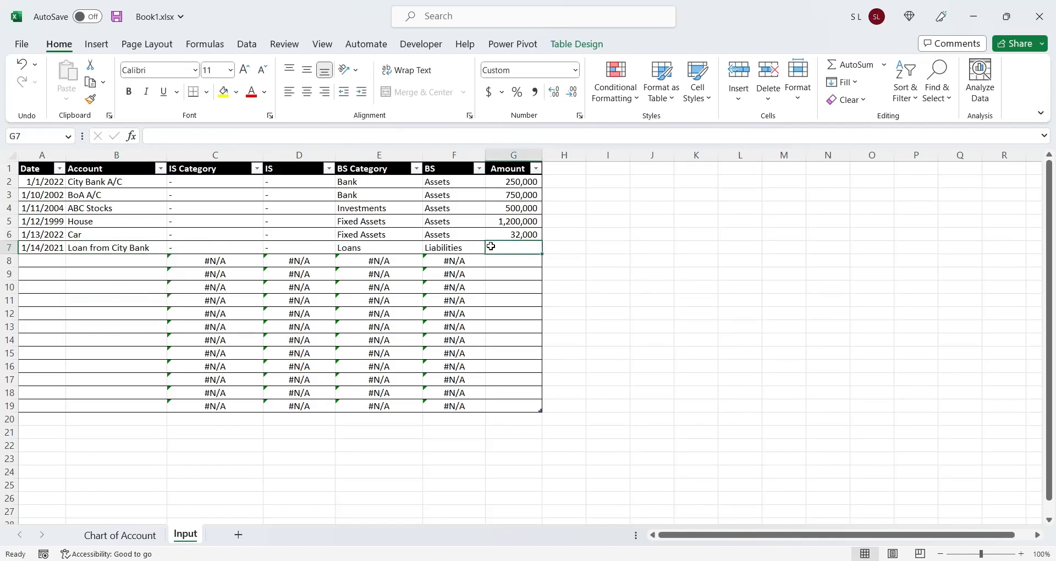
type("-850000")
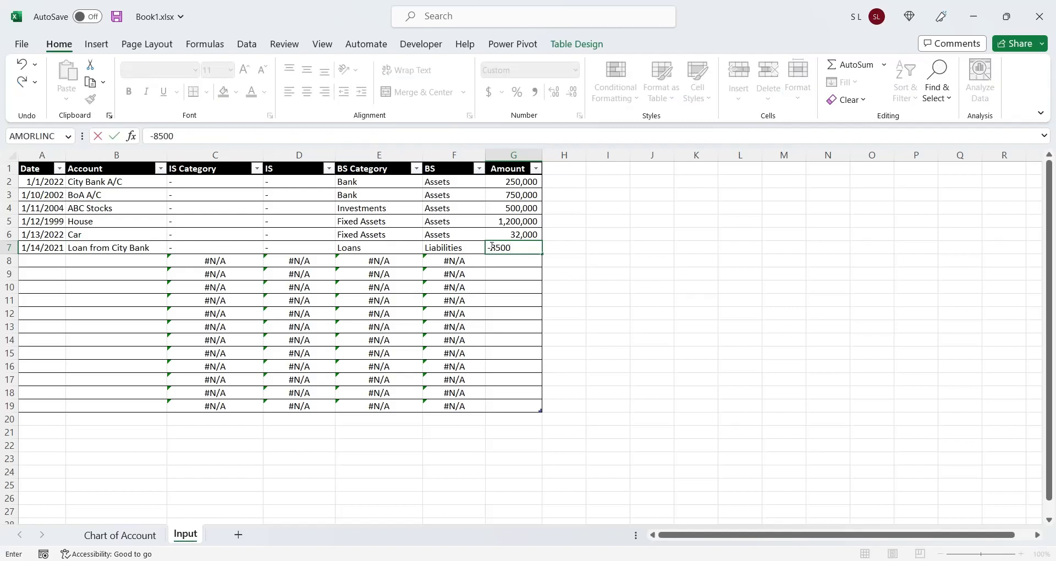
key("Return")
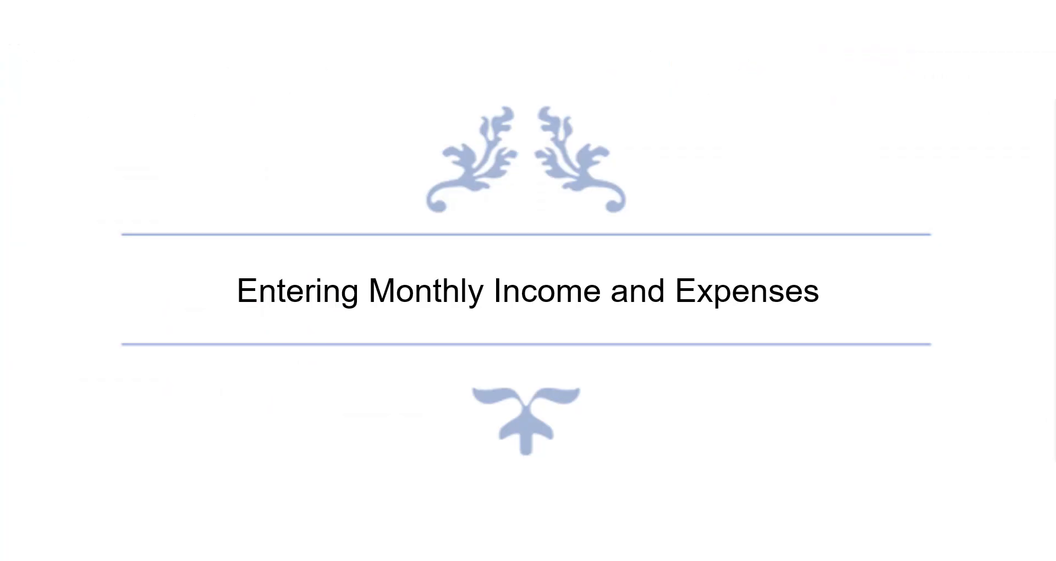
- Fill row 8 with the date 1/1/2023, the account Salary and the amount 15000
left_click(49, 262)
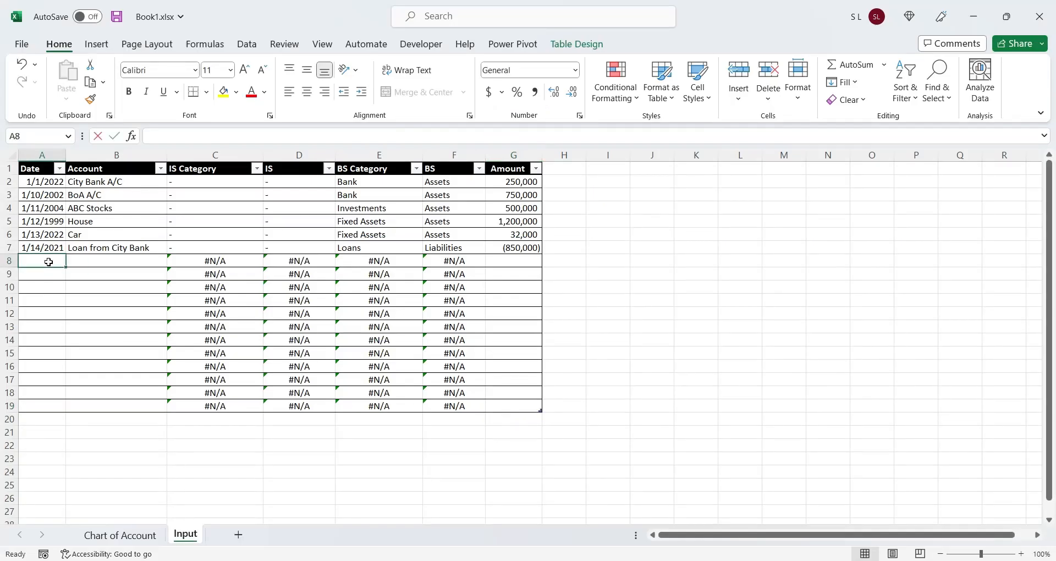
type("1-1-2023")
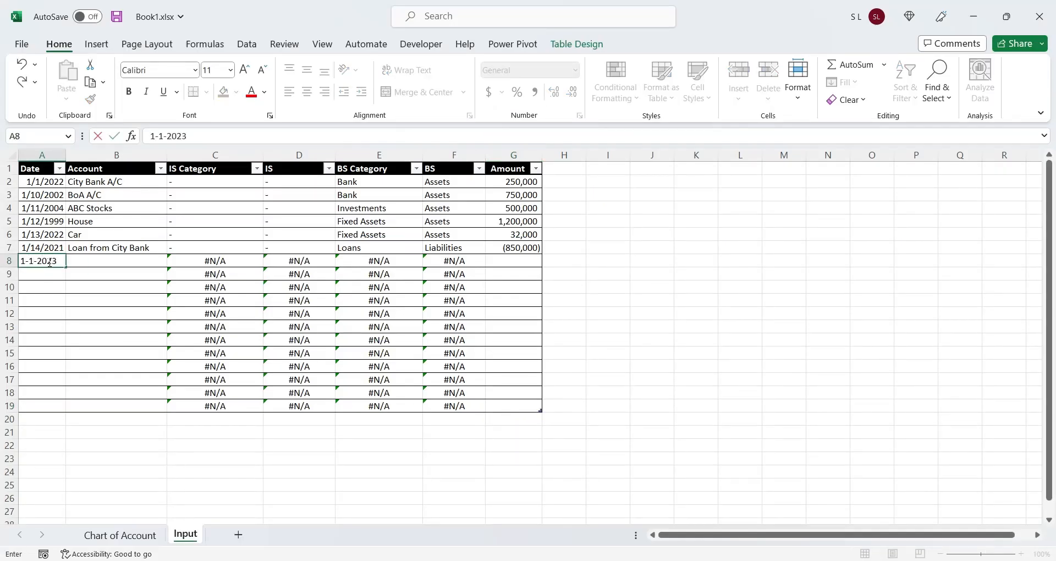
key("Tab")
left_click(173, 261)
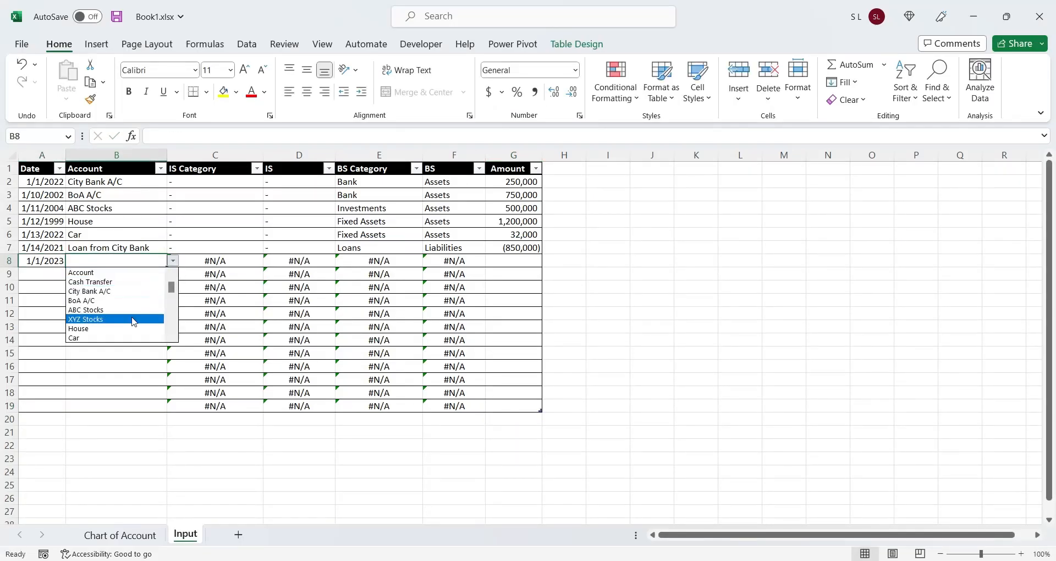
left_click(173, 340)
left_click(172, 340)
left_click(100, 319)
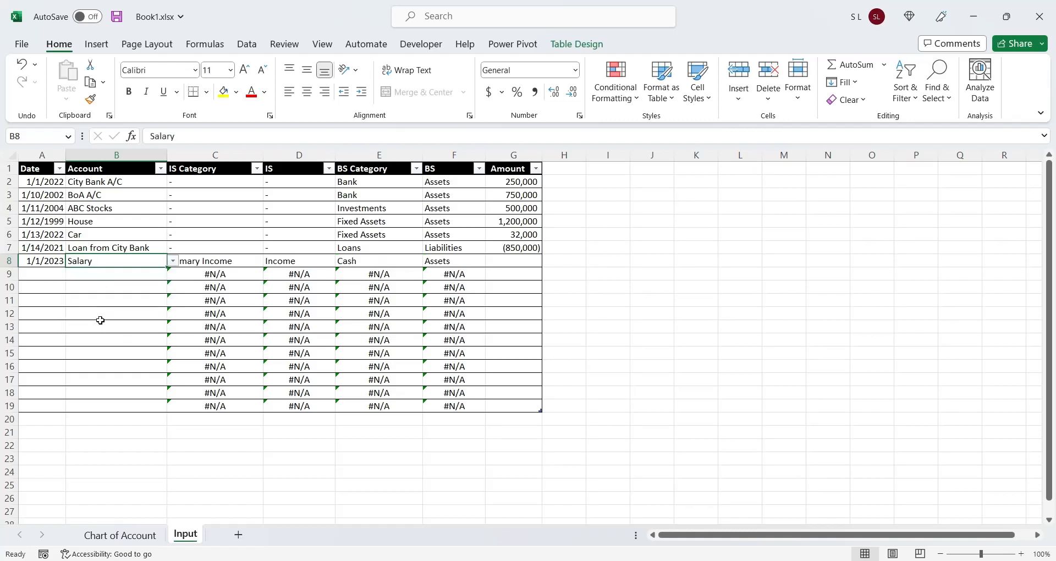
key("Tab")
key("Tab")
key("Tab")
key("Tab")
key("Tab")
type("1500")
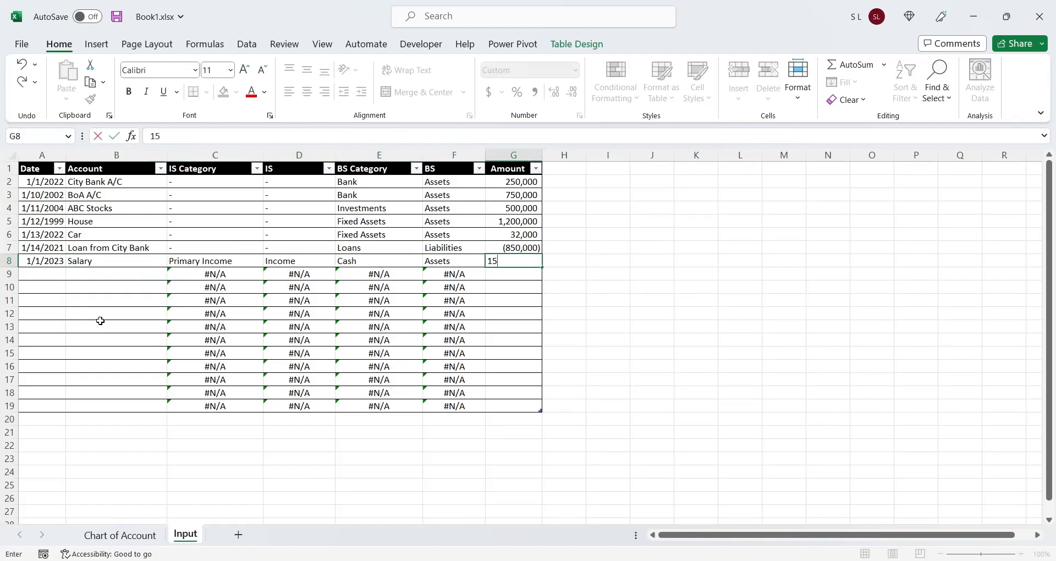
key("Return")
- Enter the date 1/2/2023 in row 9 as a formula adding one day to the date above
key("ctrl+Left")
key("ctrl+Left")
key("ctrl+Left")
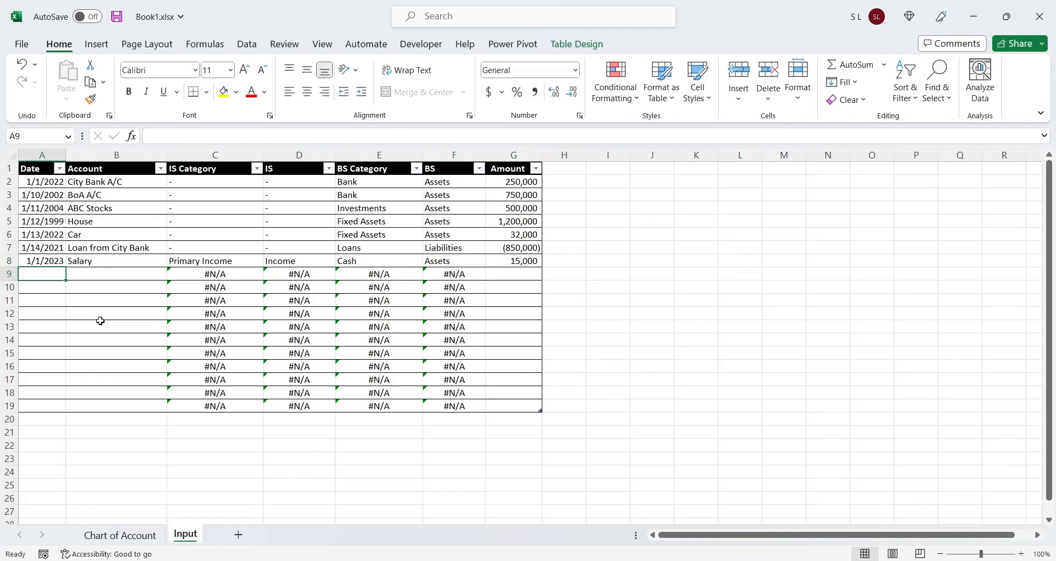
type("1/2/2023")
key("Tab")
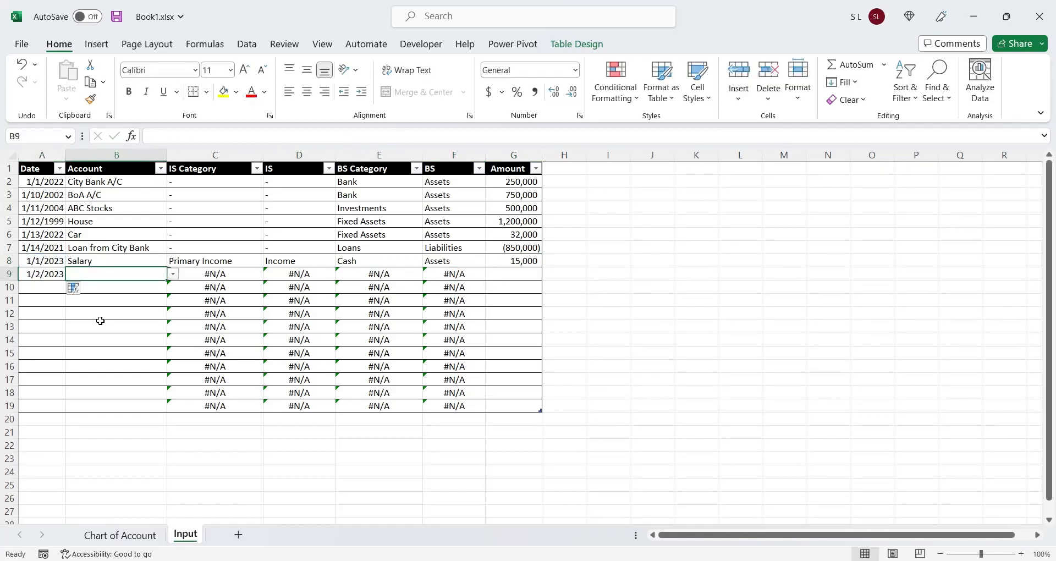
key("shift+Down")
key("Down")
key("Up")
key("ctrl+Down")
key("Up")
key("Up")
key("Up")
key("Up")
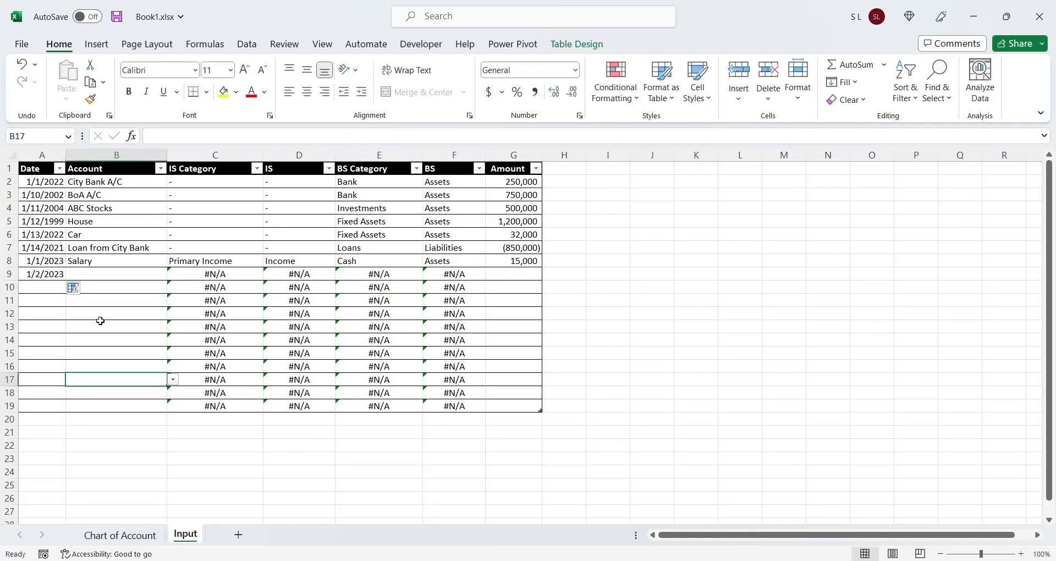
key("ctrl+Up")
key("Down")
- Choose Commission as the account in row 9 and enter the amount 5000
key("alt+Down")
key("Down")
key("Down")
key("Down")
key("Down")
key("Down")
key("Down")
key("Down")
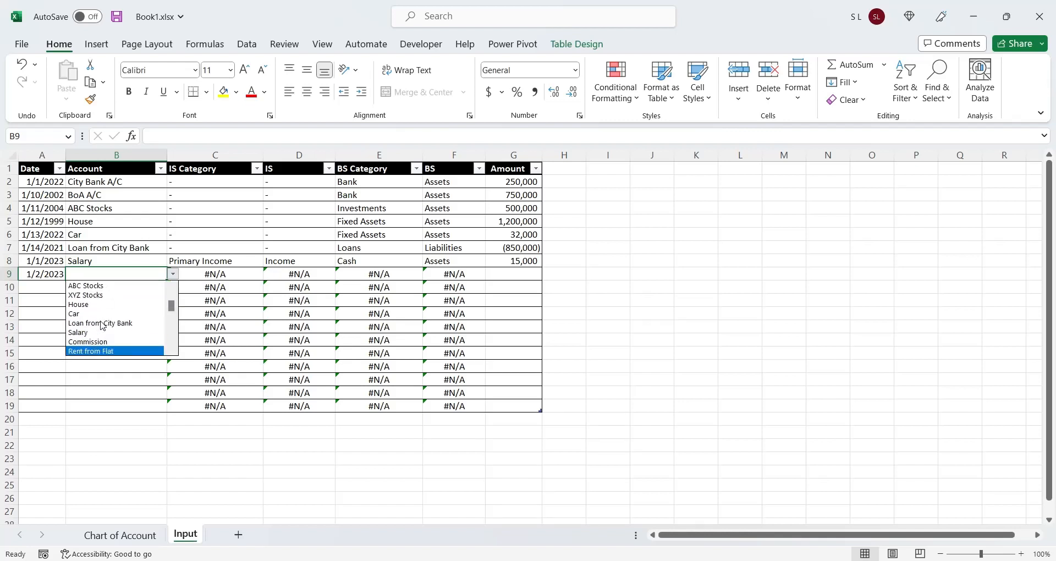
key("Up")
key("Return")
key("Tab")
key("Tab")
key("Tab")
key("Tab")
key("Tab")
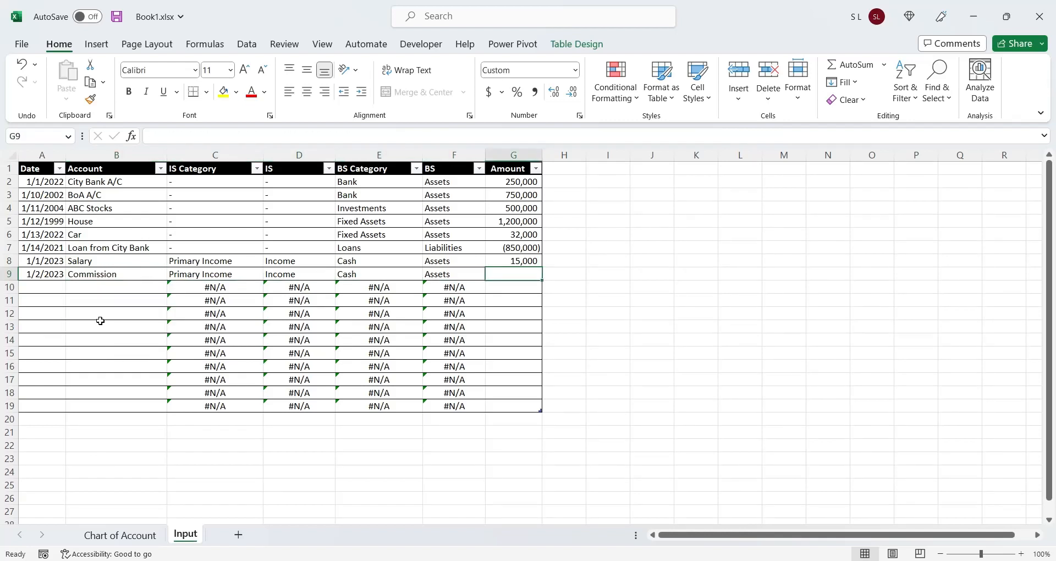
type("5000")
- Copy the date formula from A9 into A10 to date the row 1/3/2023
key("shift+Tab")
key("shift+Tab")
key("shift+Tab")
key("shift+Tab")
key("shift+Tab")
key("shift+Tab")
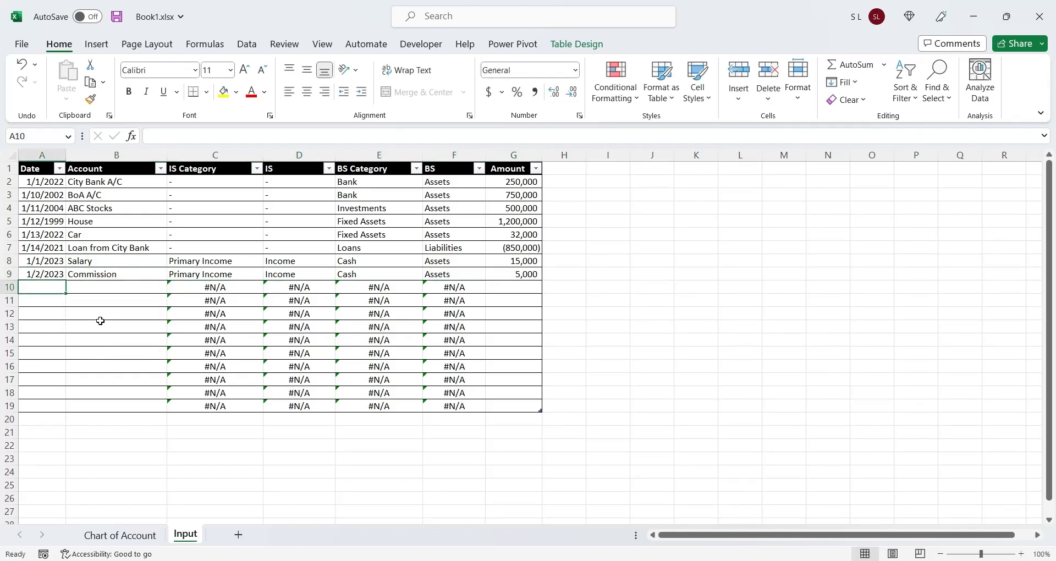
key("ctrl+c")
key("Down")
key("ctrl+v")
- Choose Rent from Flat as the account in row 10 and enter the amount 7000
key("Right")
key("alt+Down")
key("Down")
key("Down")
key("Down")
key("Down")
key("Down")
key("Down")
key("Down")
key("Down")
key("Down")
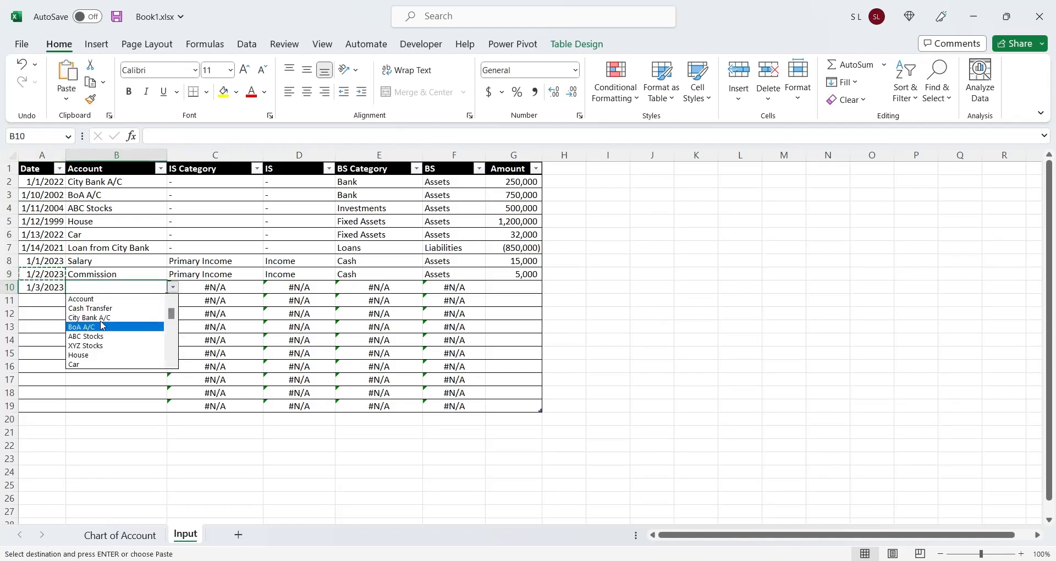
key("Return")
key("Tab")
key("Tab")
key("Tab")
key("Tab")
key("Tab")
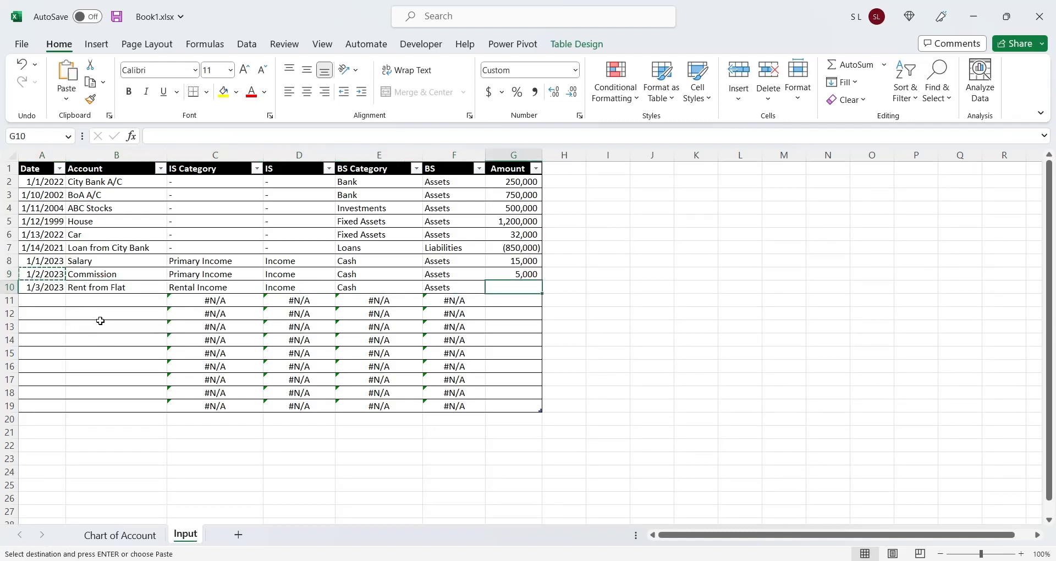
type("7000")
key("Return")
- Copy the date formula from A10 into A11 to date the row 1/4/2023
key("Up")
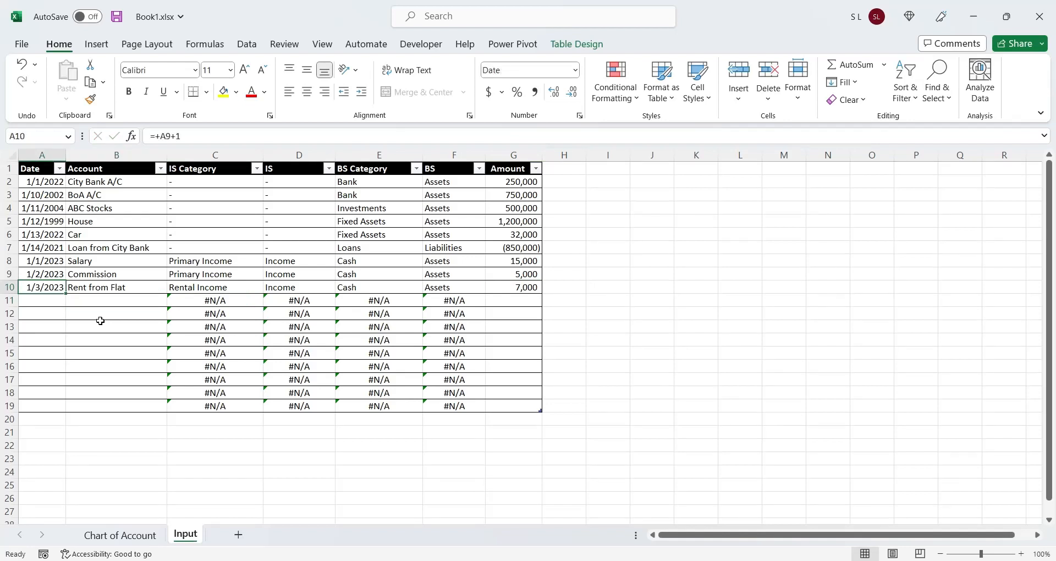
key("ctrl+c")
key("Down")
key("ctrl+v")
- Choose Rent from Shop as the account in row 11 and enter the amount 2500
key("Right")
key("alt+Down")
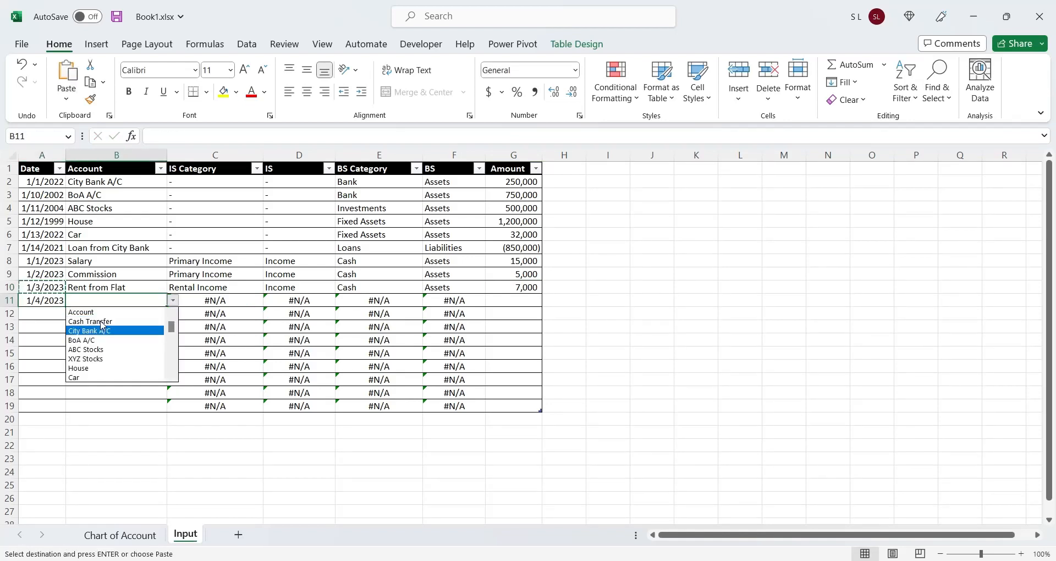
key("Down")
key("Down")
key("Down")
key("Down")
key("Down")
key("Down")
key("Down")
key("Down")
key("Down")
key("Up")
key("Return")
key("Right")
key("Right")
key("Right")
key("Right")
key("Right")
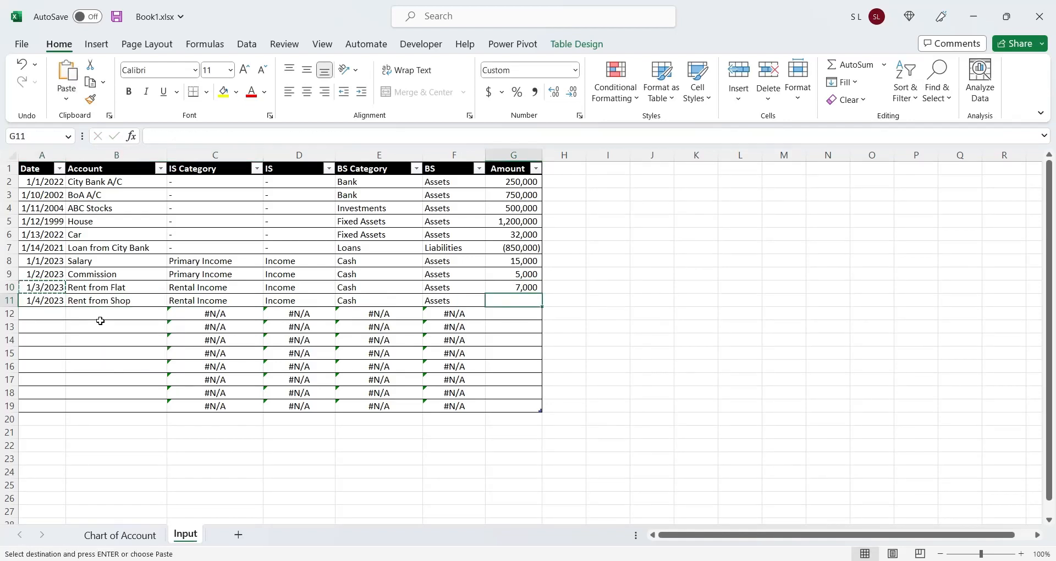
key("Escape")
type("2500")
key("Return")
- Copy the date formula from A11 into A12 to date the row 1/5/2023
key("Home")
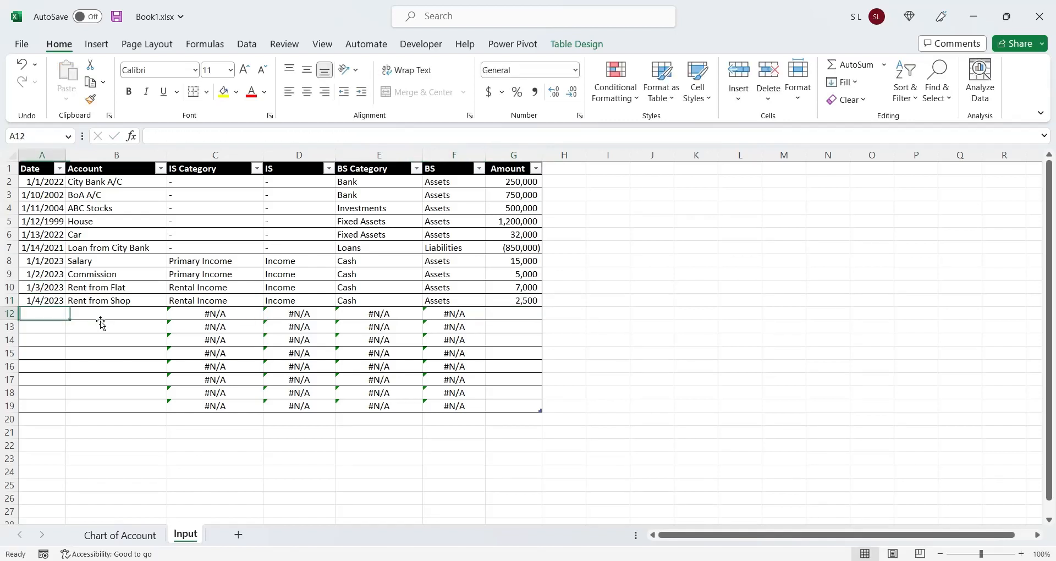
key("Up")
key("ctrl+c")
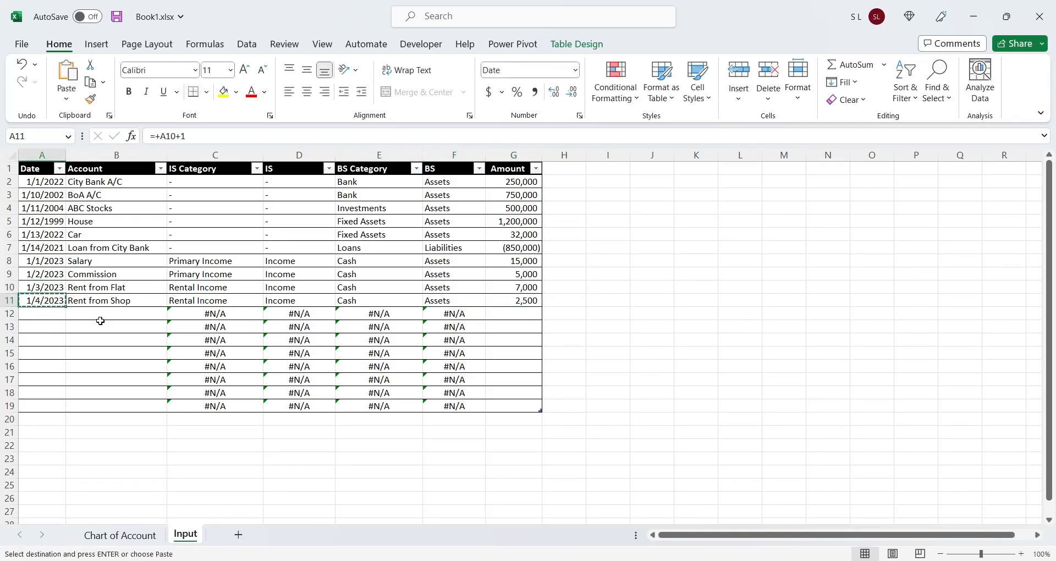
key("Down")
key("ctrl+v")
- Choose Interest on City Bank A/C as the account in row 12 and enter the amount 3300
key("Right")
key("alt+Down")
key("Down")
key("Down")
key("Down")
key("Down")
key("Down")
key("Down")
key("Down")
key("Down")
key("Down")
key("Down")
key("Down")
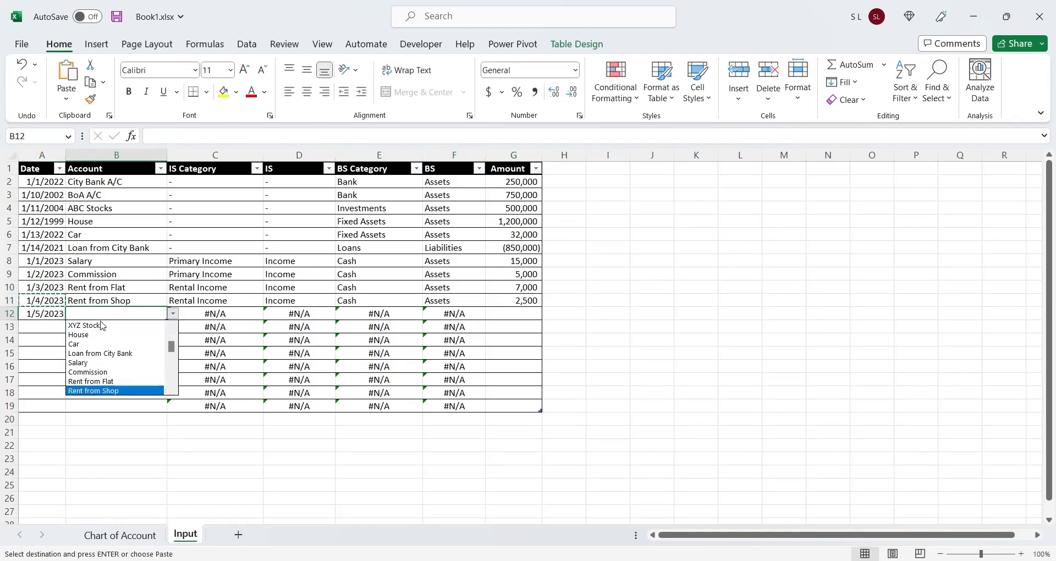
key("Up")
key("Return")
key("Right")
key("Right")
key("Right")
key("Right")
key("Right")
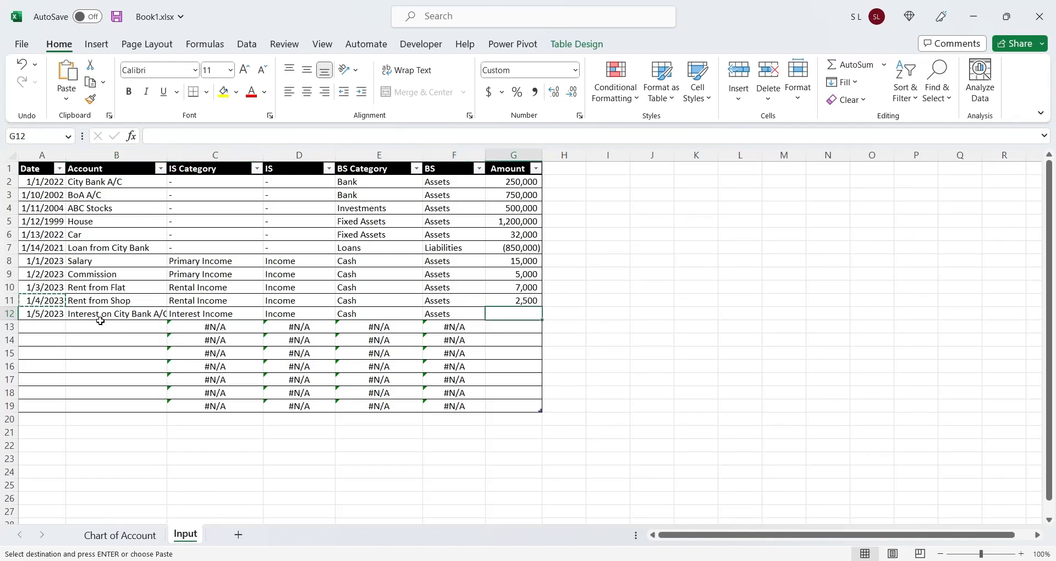
type("3300")
key("Return")
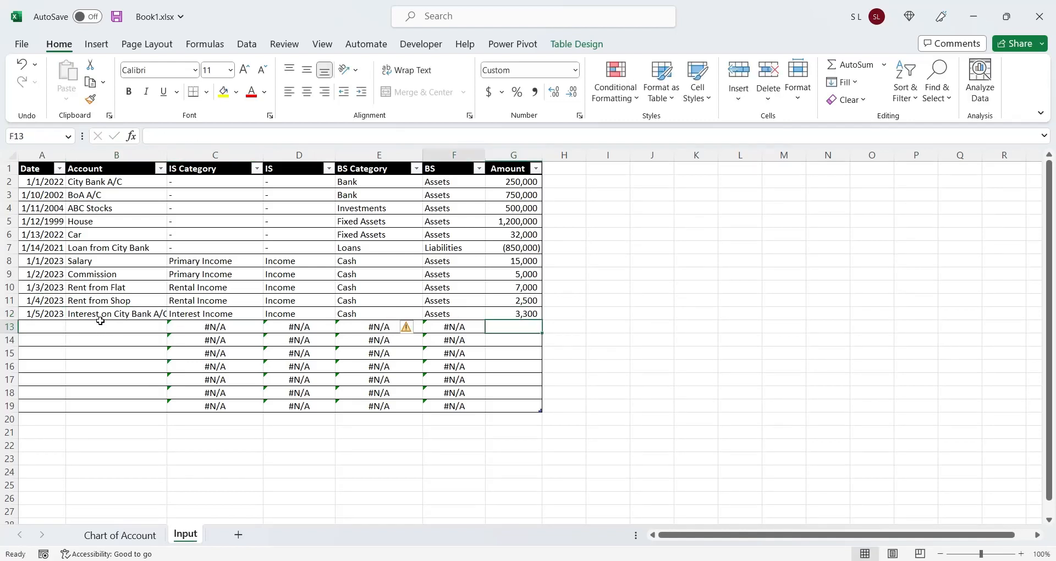
- Copy the date formula from A12 into A13 to date the row 1/6/2023
key("Home")
key("Up")
key("ctrl+c")
key("Down")
key("ctrl+v")
- Choose Interest on BoA Bank A/C as the account in row 13 and enter the amount 2800
key("Right")
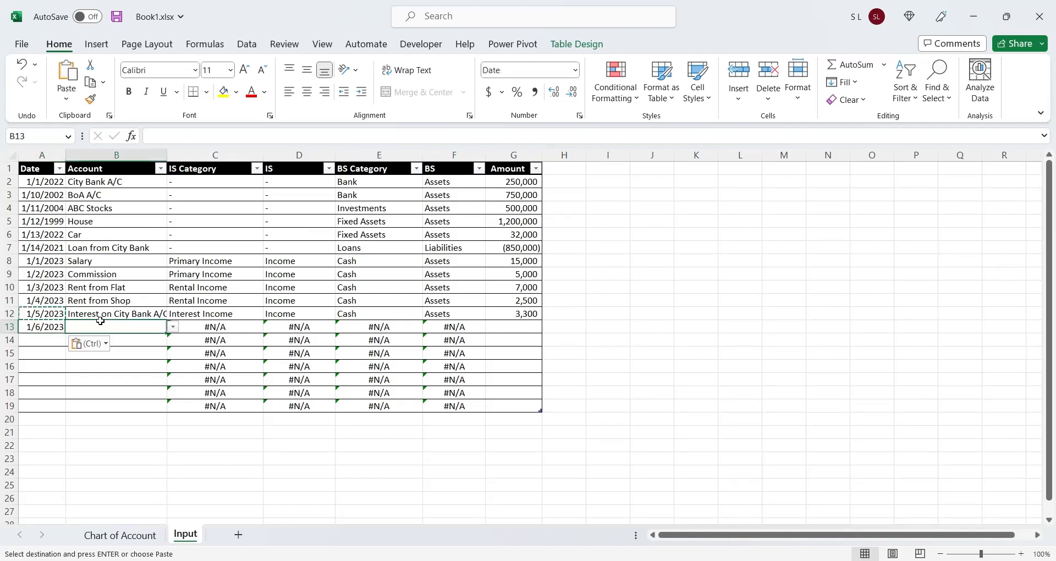
key("alt+Down")
key("Down")
key("Down")
key("Down")
key("Down")
key("Down")
key("Down")
key("Down")
key("Down")
key("Down")
key("Down")
key("Down")
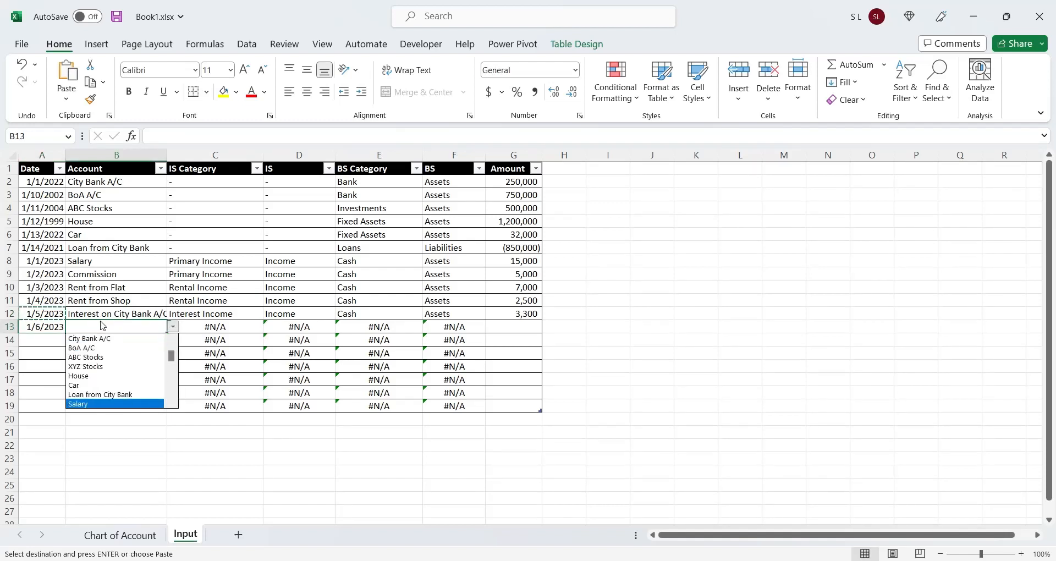
key("Return")
key("Right")
key("Right")
key("Right")
key("Right")
key("Right")
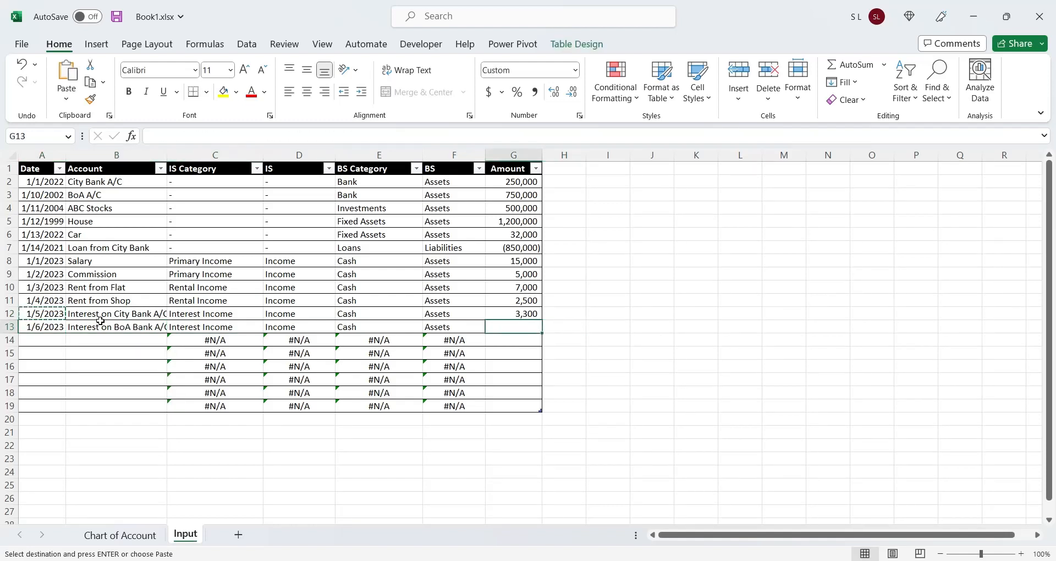
type("2800")
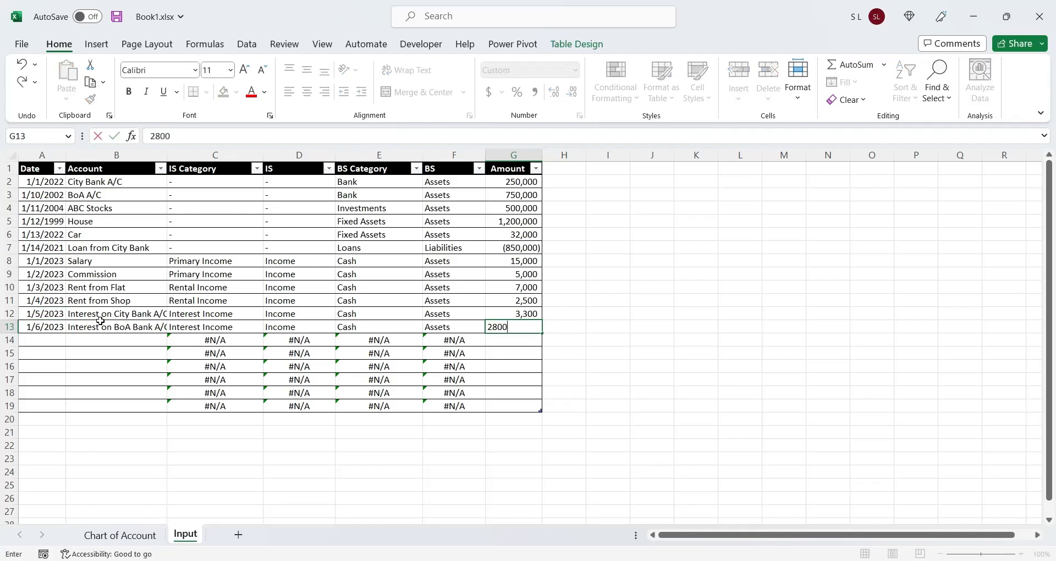
- Copy the date formula from A13 into A14 to date the row 1/7/2023
key("Left")
key("Left")
key("Left")
key("Left")
key("Left")
key("Left")
key("Down")
key("Down")
key("ctrl+v")
- Choose Profit on ABC Stock as the account in row 14 and enter the amount 7500
key("Right")
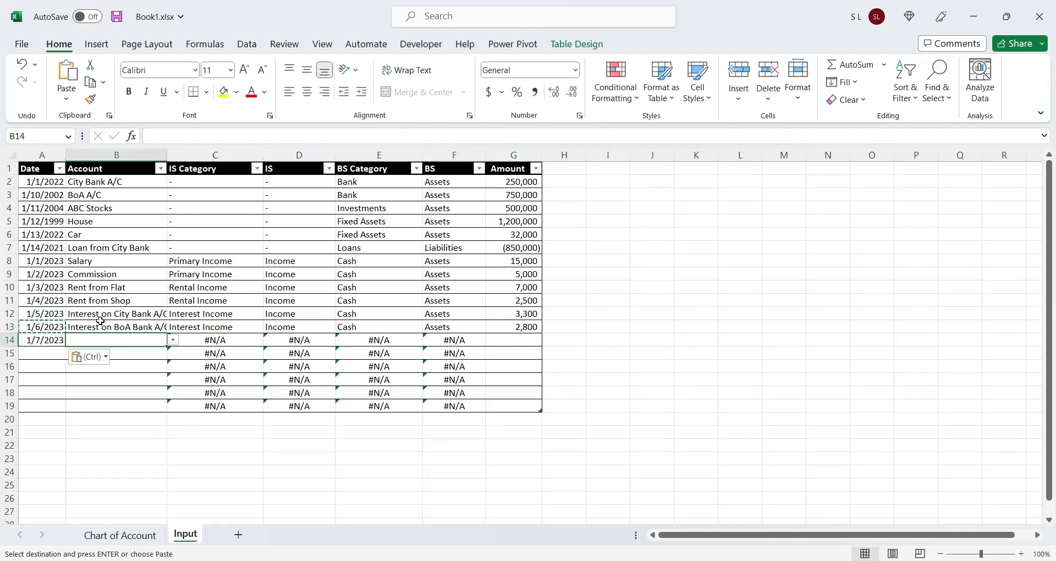
key("alt+Down")
key("Down")
key("Down")
key("Down")
key("Down")
key("Down")
key("Down")
key("Down")
key("Down")
key("Down")
key("Down")
key("Down")
key("Down")
key("Down")
key("Down")
key("Down")
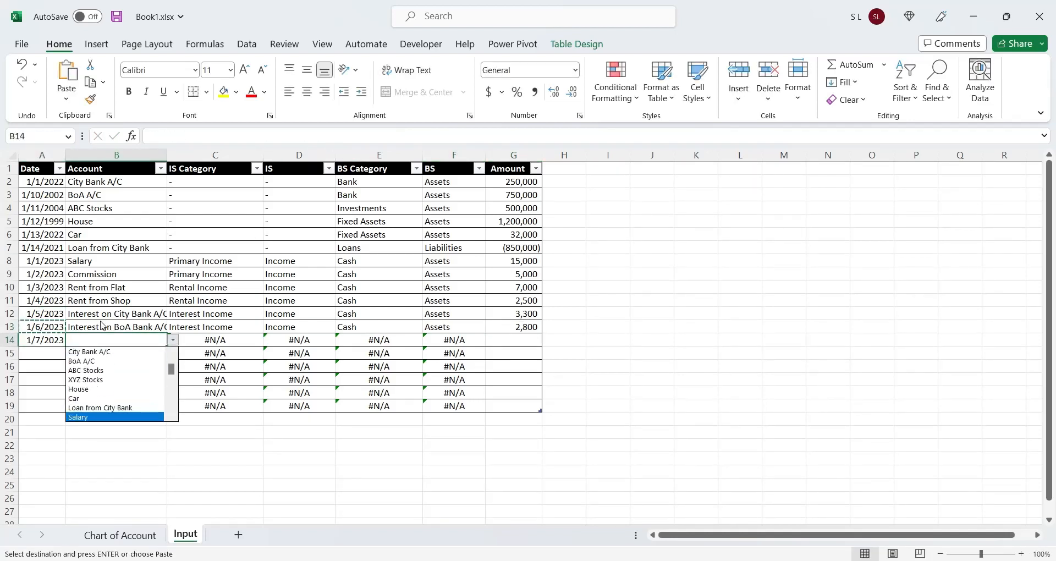
key("Return")
key("Right")
key("Right")
key("Right")
key("Right")
key("Right")
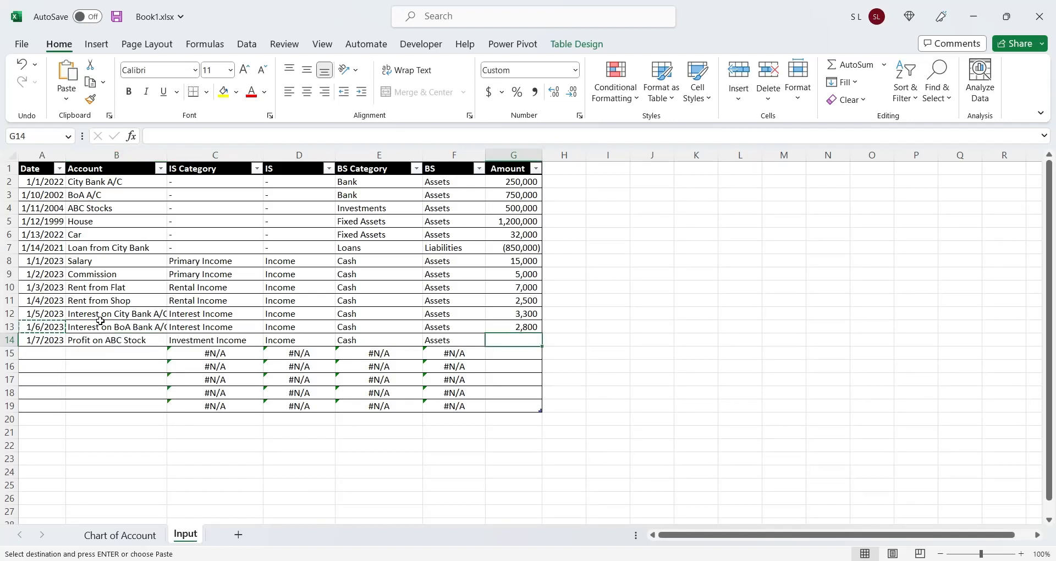
type("7500")
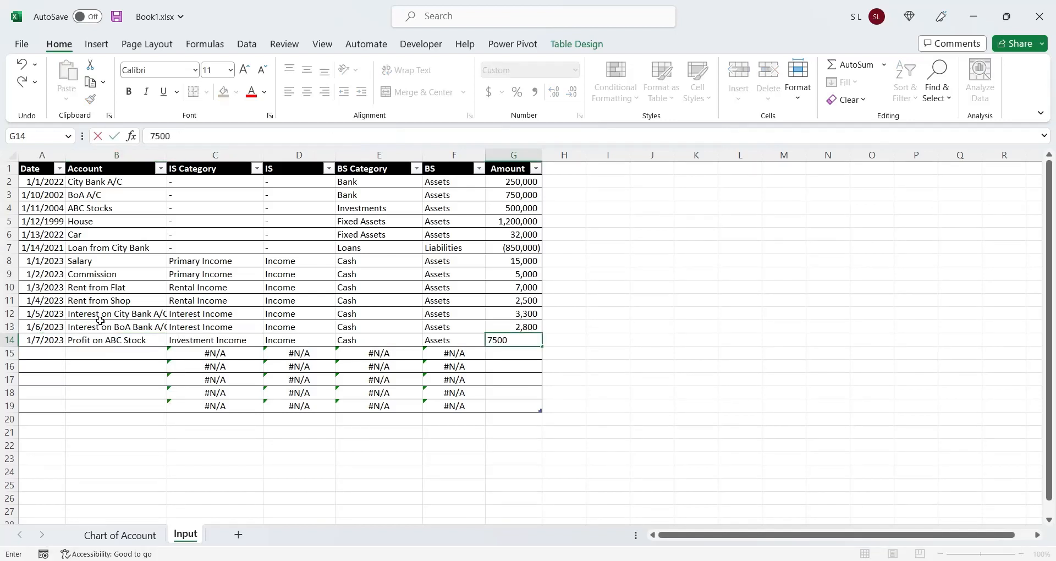
- Copy the date formula from A14 into A15 to date the row 1/8/2023
key("Left")
key("Home")
key("ctrl+c")
key("Down")
key("ctrl+v")
- Choose Profit on XYZ Stock as the account in row 15 and enter the amount 6600
key("Right")
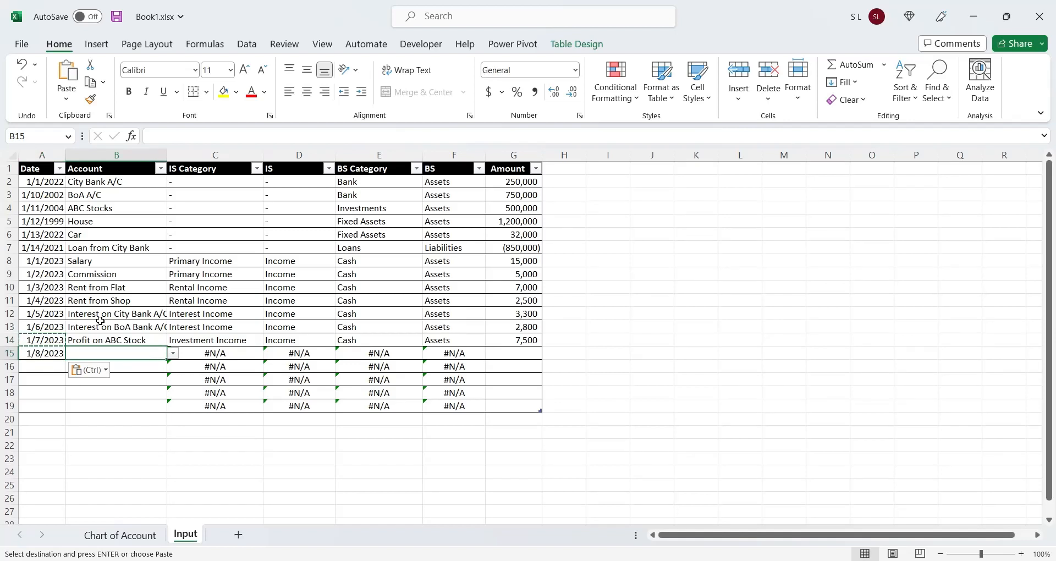
key("alt+Down")
key("Down")
key("Down")
key("Down")
key("Down")
key("Down")
key("Down")
key("Down")
key("Down")
key("Down")
key("Down")
key("Down")
key("Down")
key("Down")
key("Down")
key("Down")
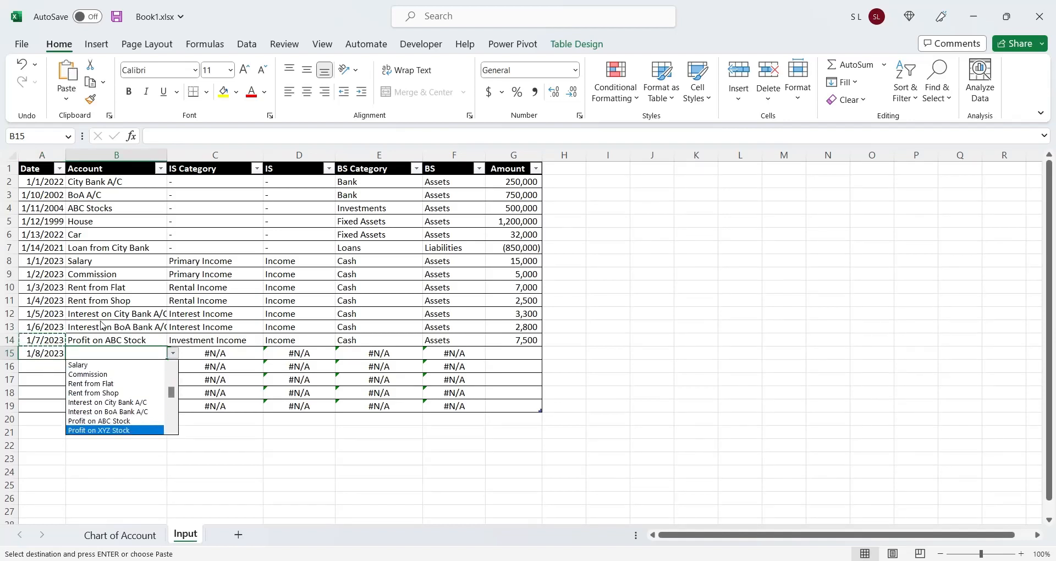
key("Return")
key("Right")
key("Right")
key("Right")
key("Right")
key("Right")
key("Right")
key("Left")
key("Up")
key("Down")
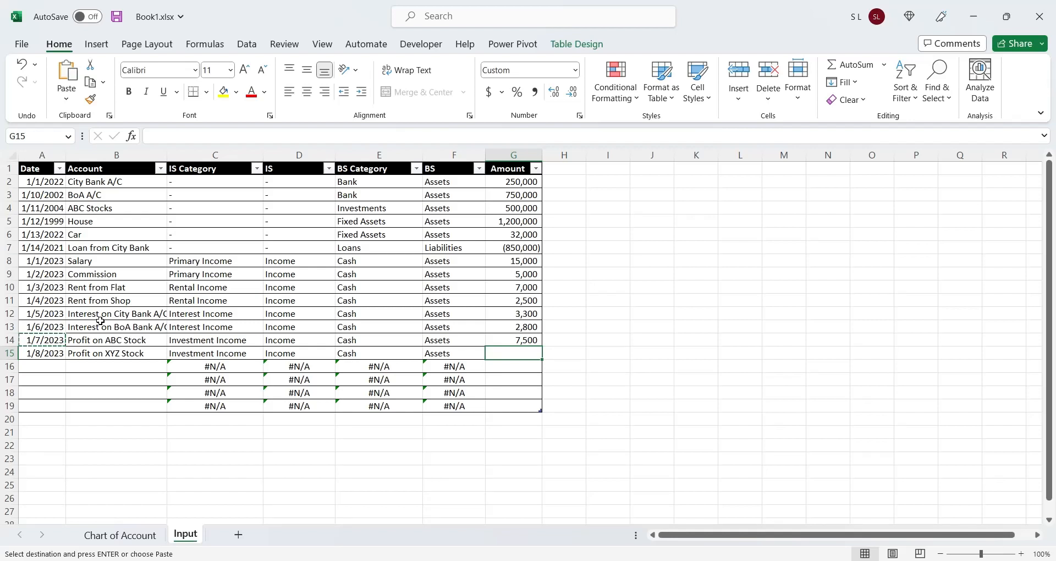
type("6600")
- Copy the date formula from A15 into A16 to date the row 1/9/2023
key("Left")
key("Left")
key("Left")
key("Left")
key("Left")
key("Left")
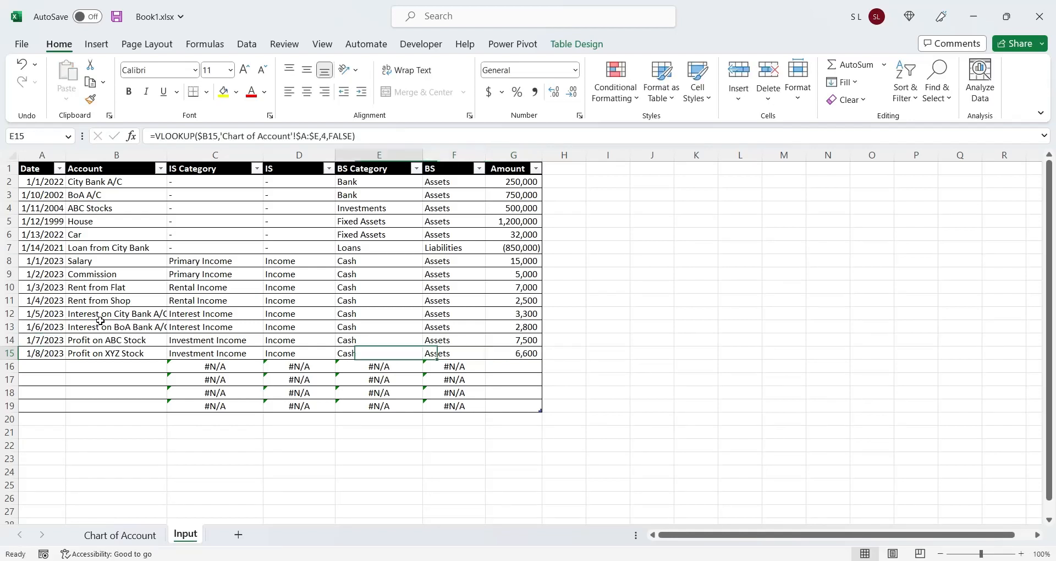
key("Down")
type("1/9/2023")
- Choose Gas Charges as the account in row 16 and enter the amount -500 as an expense
key("Right")
key("alt+Down")
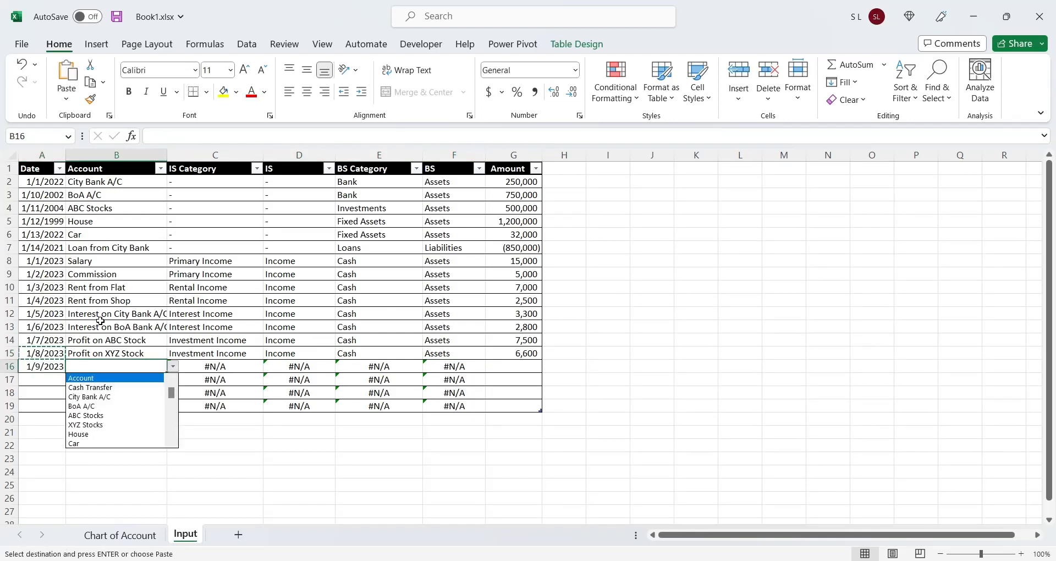
key("Down")
key("Down")
key("Down")
key("Down")
key("Down")
key("Down")
key("Down")
key("Down")
key("Down")
key("Down")
key("Down")
key("Down")
key("Down")
key("Down")
key("Down")
key("Down")
key("Down")
key("Down")
key("Down")
key("Down")
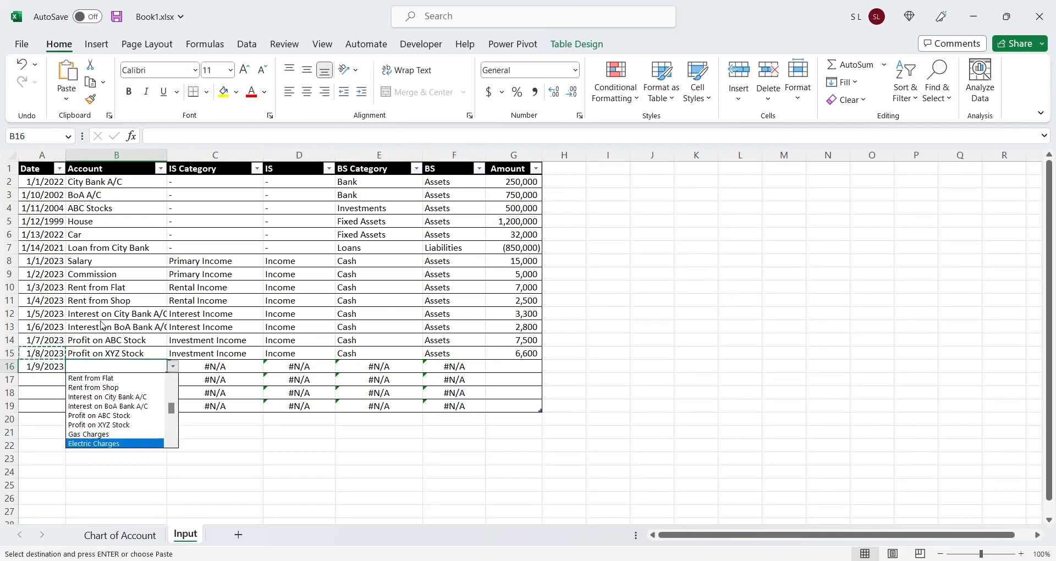
key("Return")
key("Right")
key("Right")
key("Right")
key("Right")
key("Right")
type("-500")
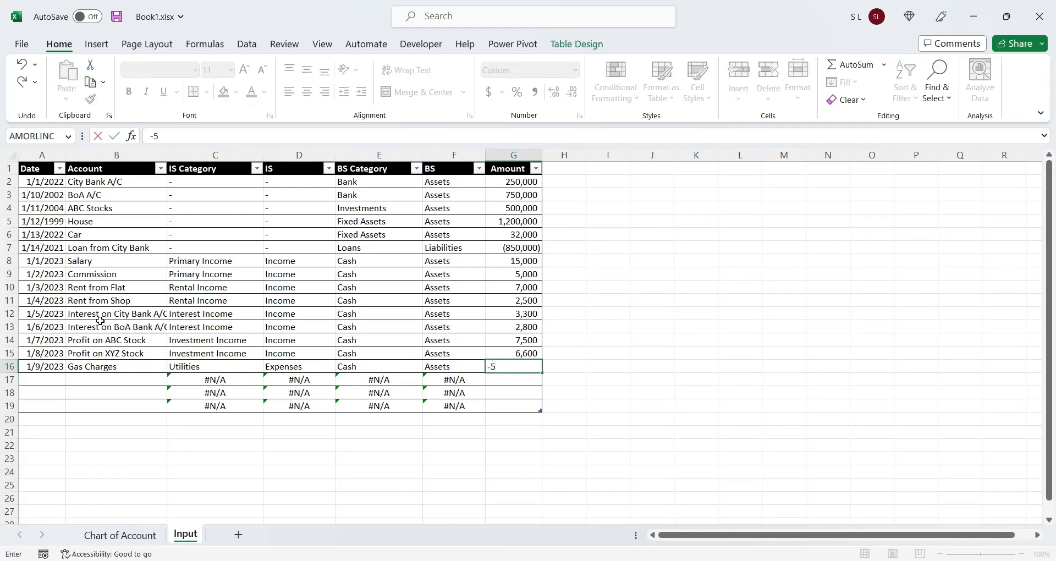
- Copy the date formula from A16 into A17 to date the row 1/10/2023
key("Left")
key("Left")
key("Left")
key("Left")
key("Left")
key("Left")
key("ctrl+c")
key("Down")
key("ctrl+v")
- Choose Electric Charges as the account in row 17 and enter the amount -700 as an expense
key("Right")
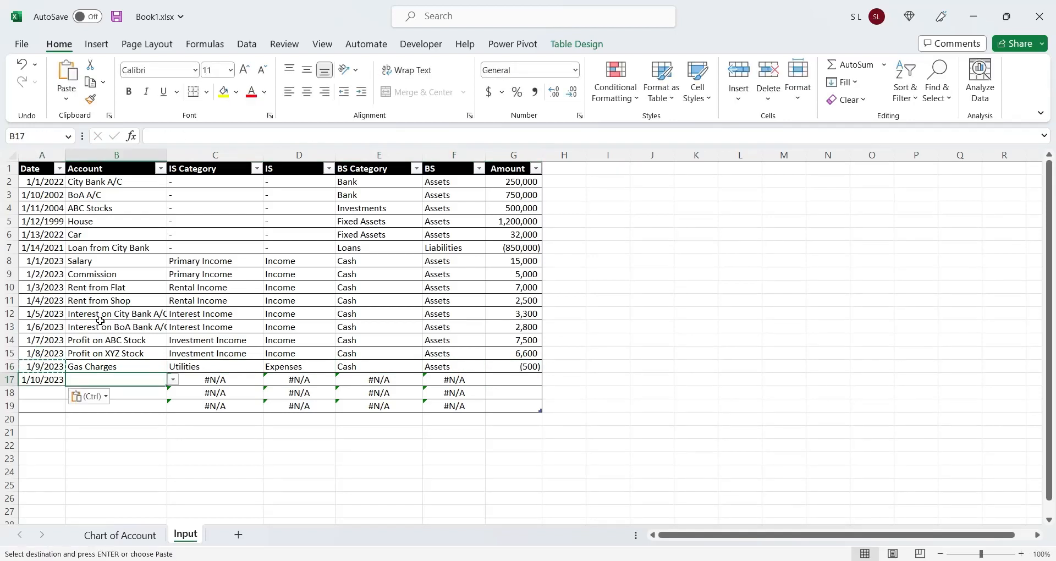
key("alt+Down")
key("Down")
key("Down")
key("Down")
key("Down")
key("Down")
key("Down")
key("Down")
key("Down")
key("Down")
key("Down")
key("Down")
key("Down")
key("Down")
key("Down")
key("Down")
key("Down")
key("Down")
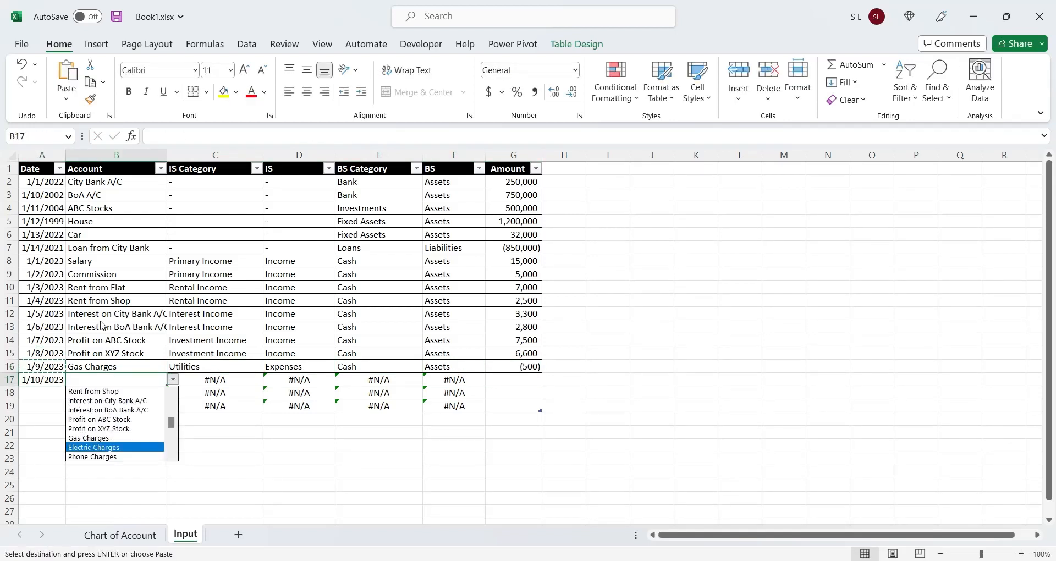
key("Return")
key("Right")
key("Right")
key("Right")
key("Right")
key("Right")
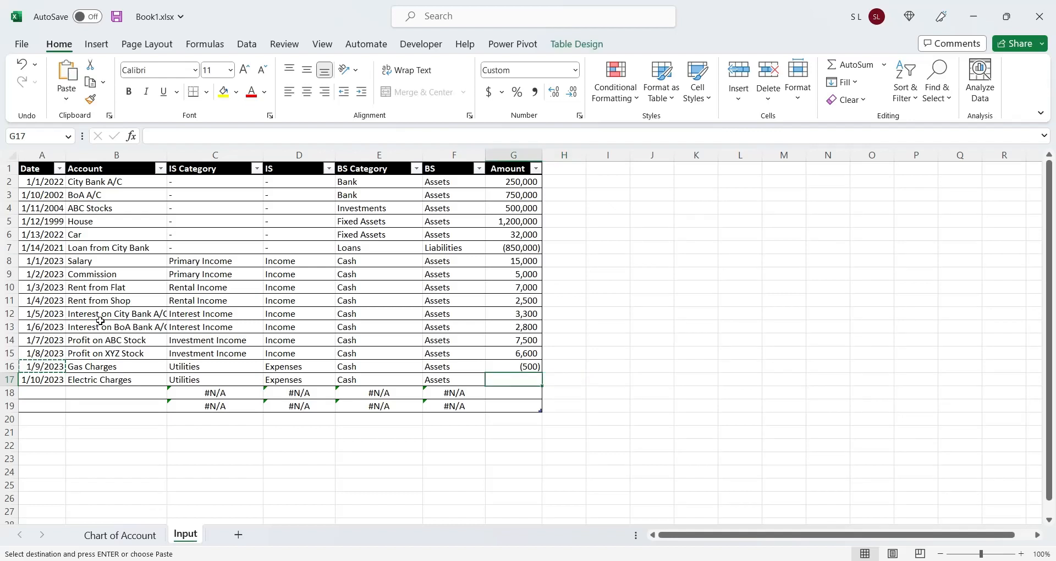
type("-700")
key("Return")
- Copy the date formula from A17 into A18 to date the row 1/11/2023
key("Left")
key("Left")
key("Left")
key("Left")
key("Left")
key("Left")
key("Up")
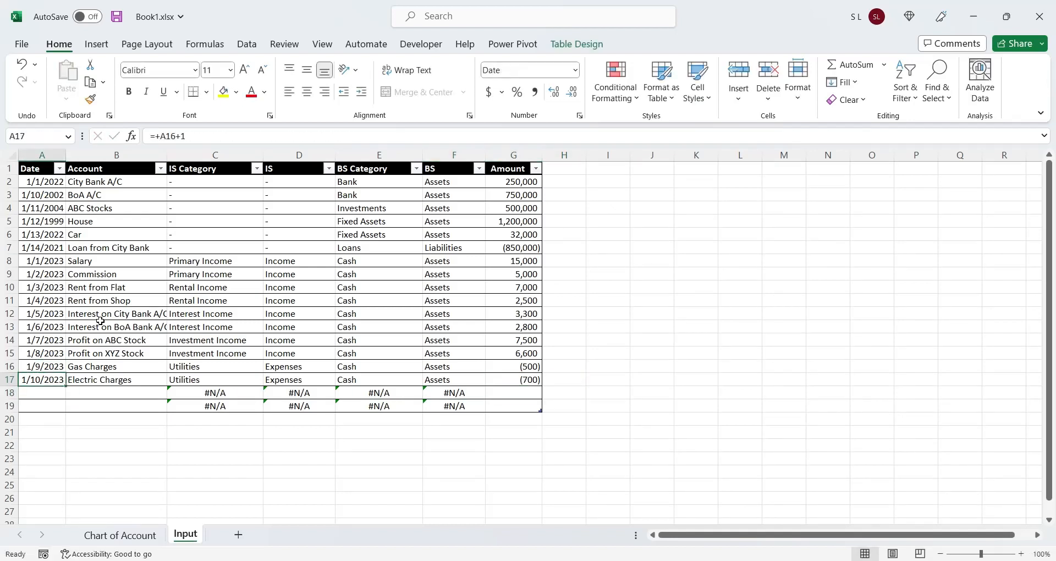
key("ctrl+c")
key("Down")
key("ctrl+v")
- Choose Phone Charges as the account in row 18 and enter the amount -600 as an expense
key("Right")
key("alt+Down")
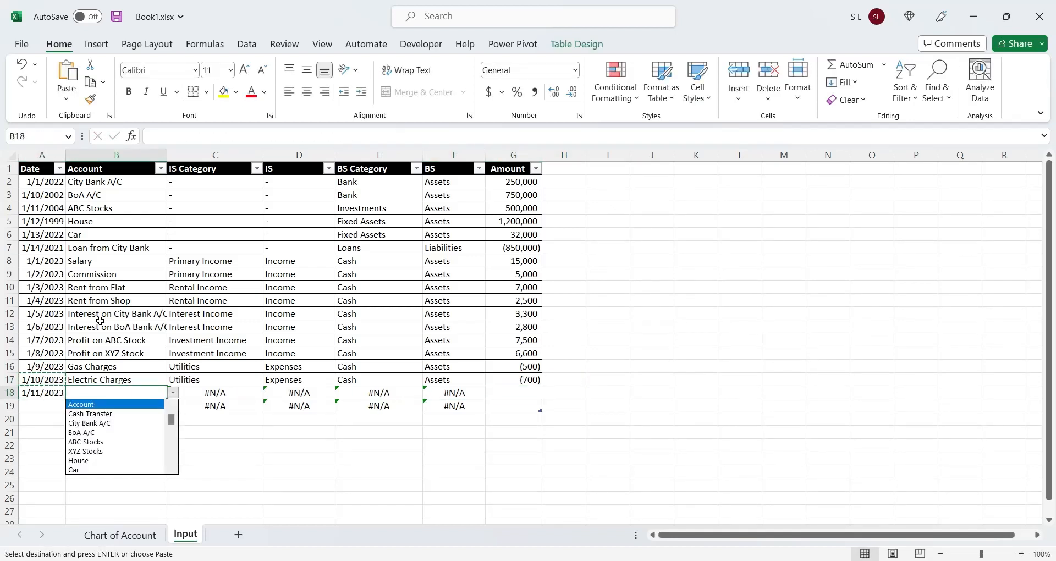
key("Down")
key("Down")
key("Down")
key("Down")
key("Down")
key("Down")
key("Down")
key("Down")
key("Down")
key("Down")
key("Down")
key("Down")
key("Down")
key("Down")
key("Down")
key("Down")
key("Down")
key("Down")
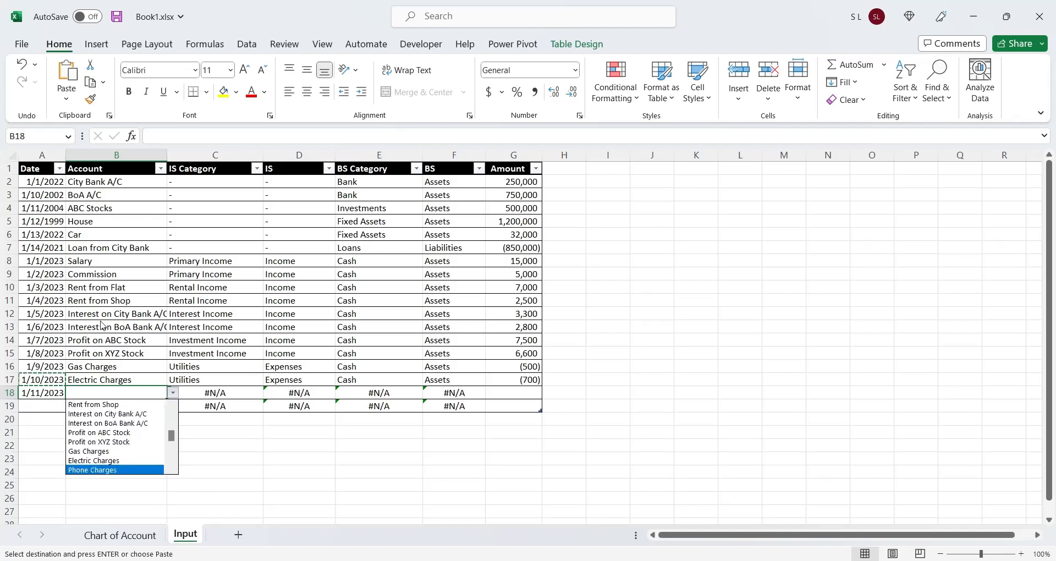
key("Return")
key("alt+Down")
key("Down")
key("Return")
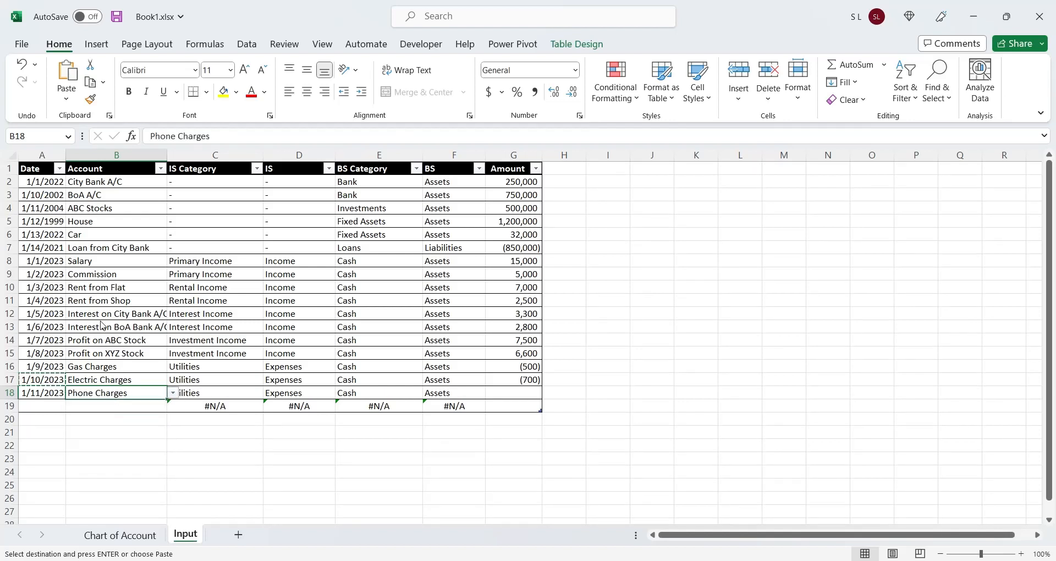
key("Right")
key("Right")
key("Right")
key("Right")
key("Right")
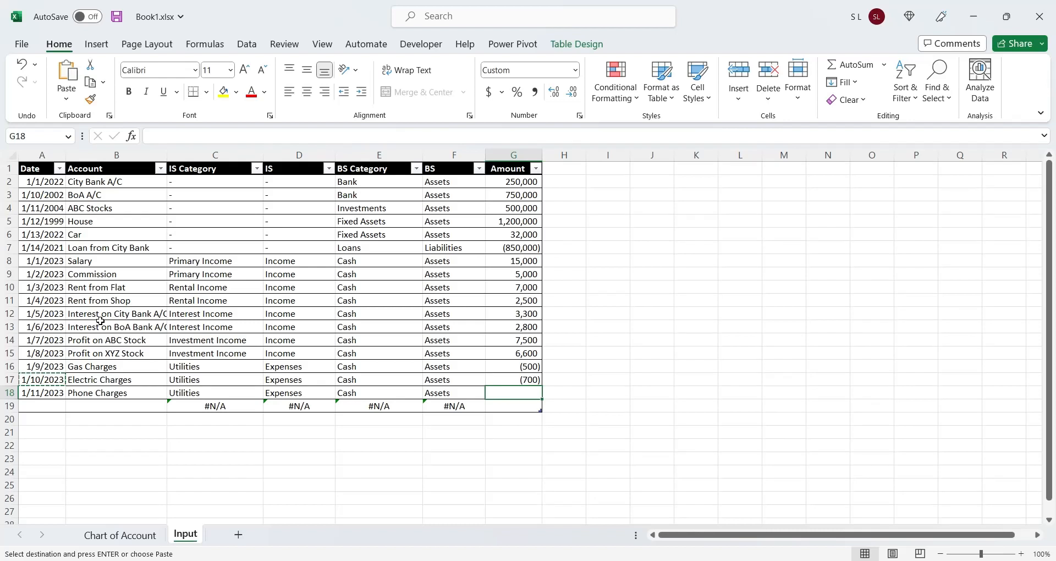
type("-600")
key("Return")
- Copy the date formula from A18 into A19 to date the row 1/12/2023
key("Left")
key("Left")
key("Left")
key("Left")
key("Left")
key("Left")
key("Up")
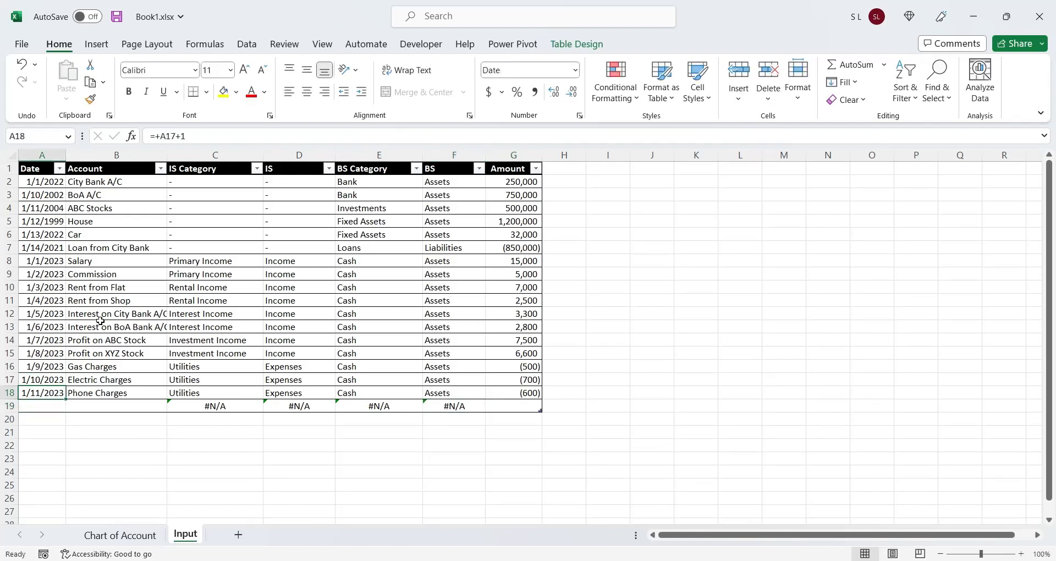
key("ctrl+c")
key("Down")
key("ctrl+v")
- Copy the account from B18 into B19, change it to Water Charges, and enter the amount -300 in row 19
key("Right")
key("Up")
key("ctrl+c")
key("Down")
key("ctrl+v")
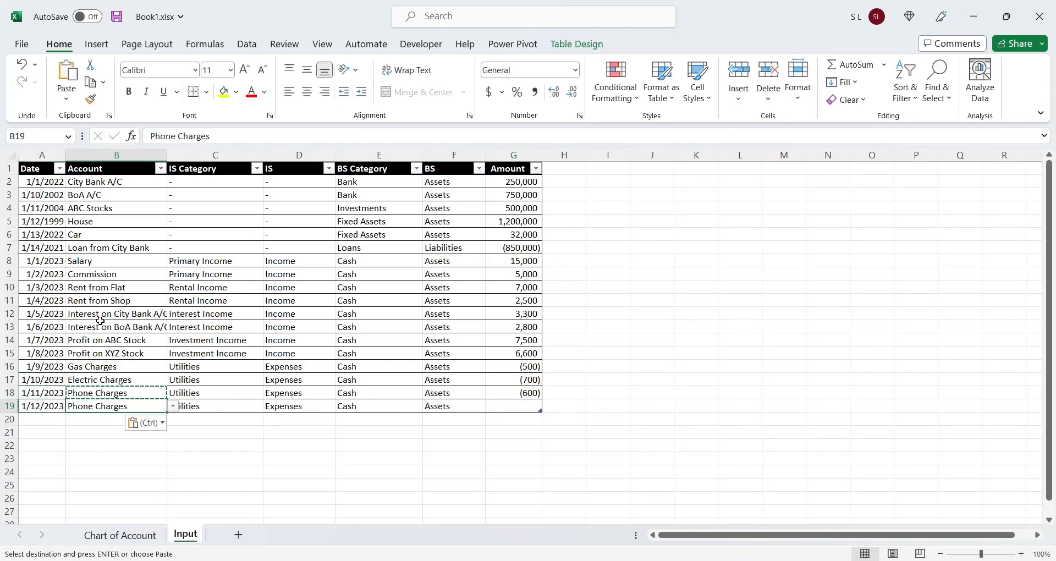
key("alt+Down")
key("Down")
key("Return")
key("Right")
key("Right")
key("Right")
key("Right")
key("Right")
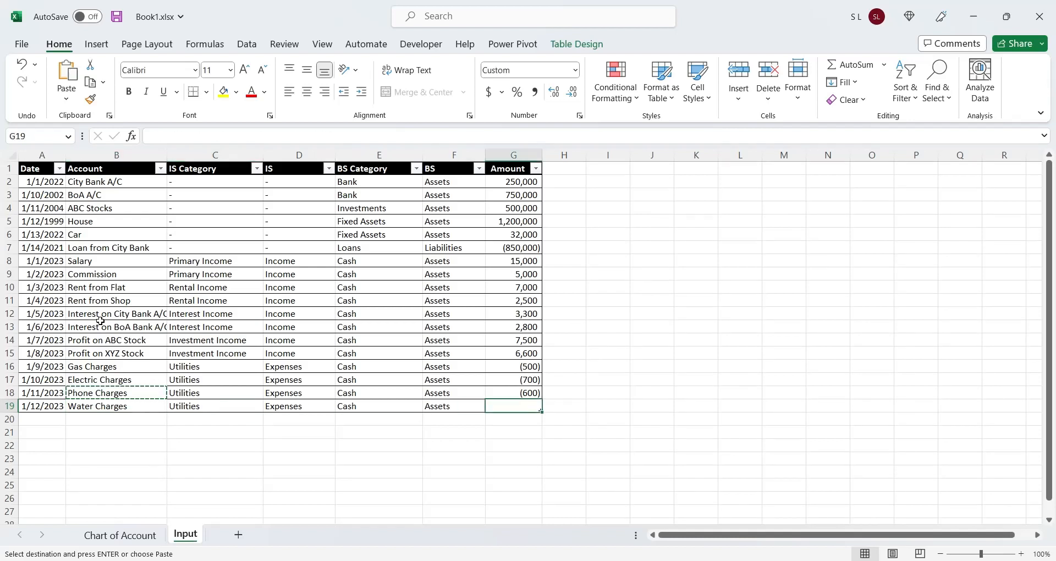
type("-300")
key("Return")
key("Left")
key("Left")
key("Left")
key("Left")
key("Left")
key("Left")
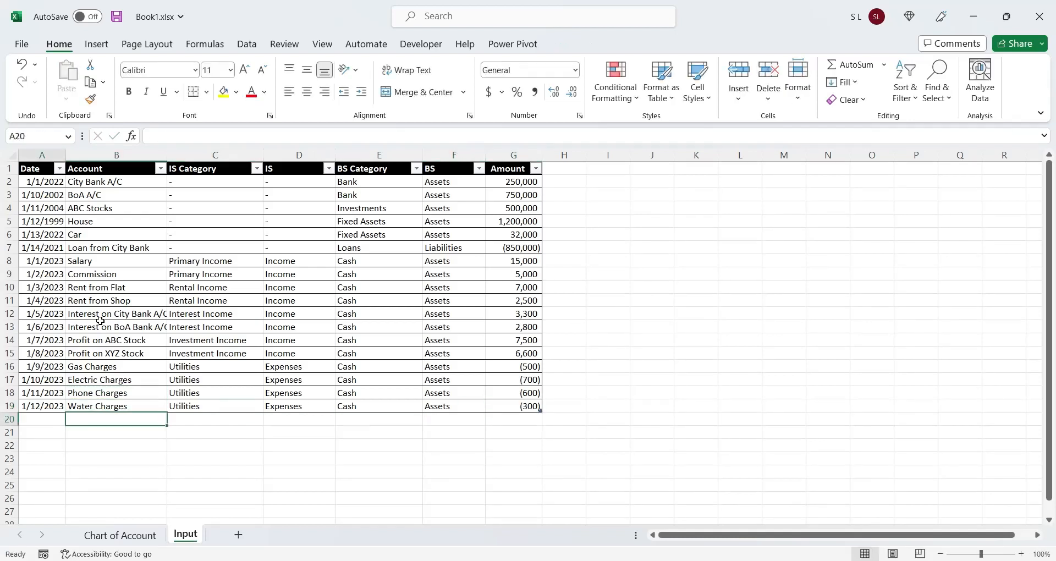
- Copy the date formula from A19 into A20 for 1/13/2023 and extend the transactions table through row 24
key("Up")
key("ctrl+c")
key("Down")
key("ctrl+v")
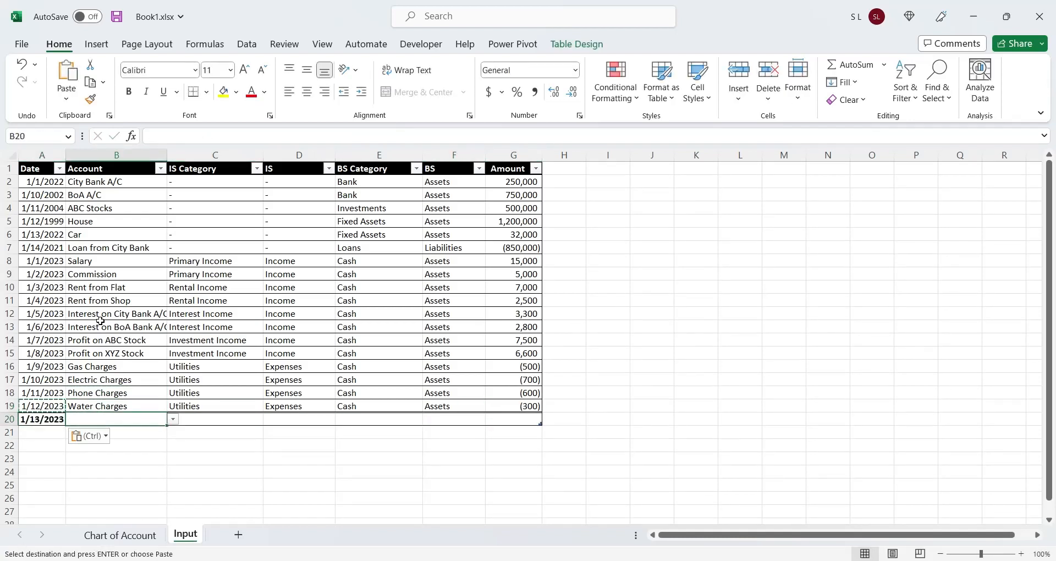
key("Escape")
key("Up")
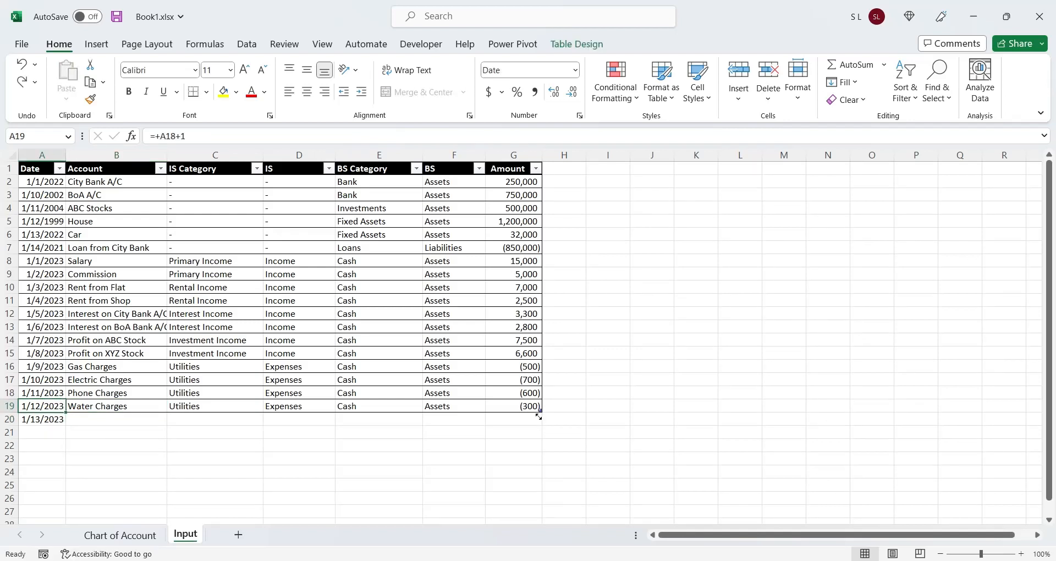
left_click_drag(538, 416, 532, 481)
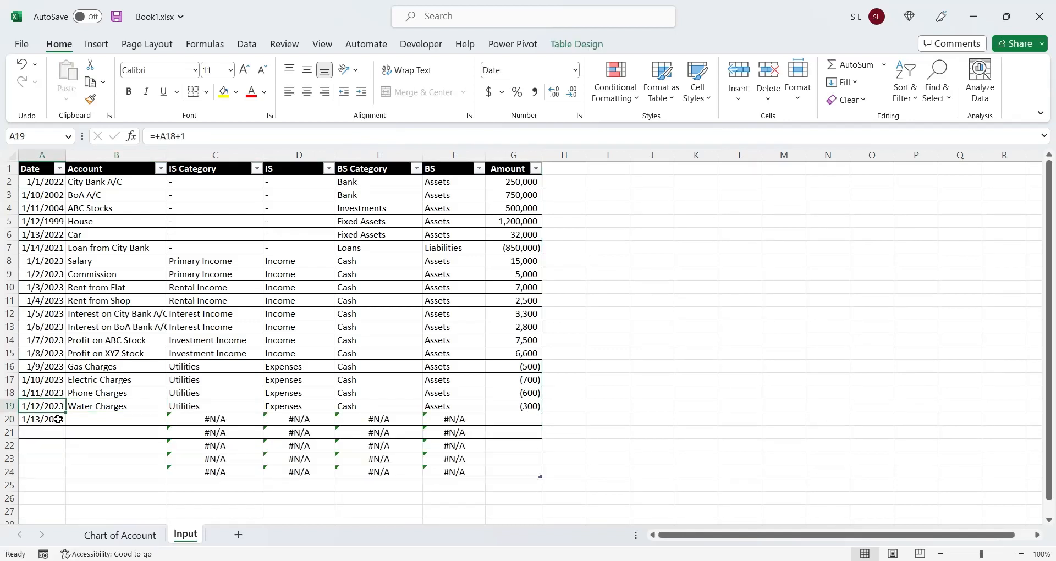
- Fill the Account cell in row 20 from the row above and change it to Internet Charges
key("Right")
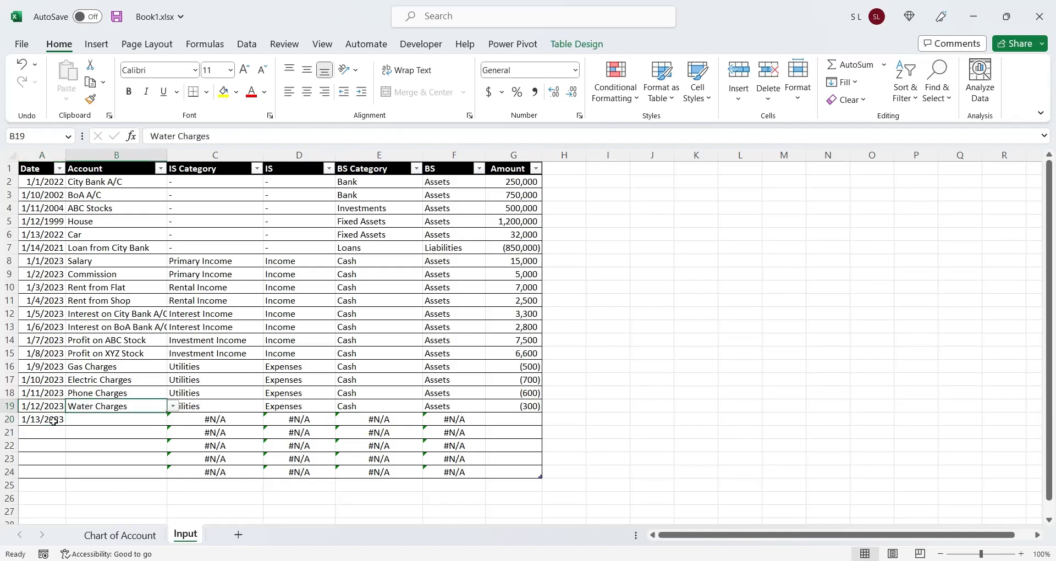
key("ctrl+c")
key("Down")
key("alt+Down")
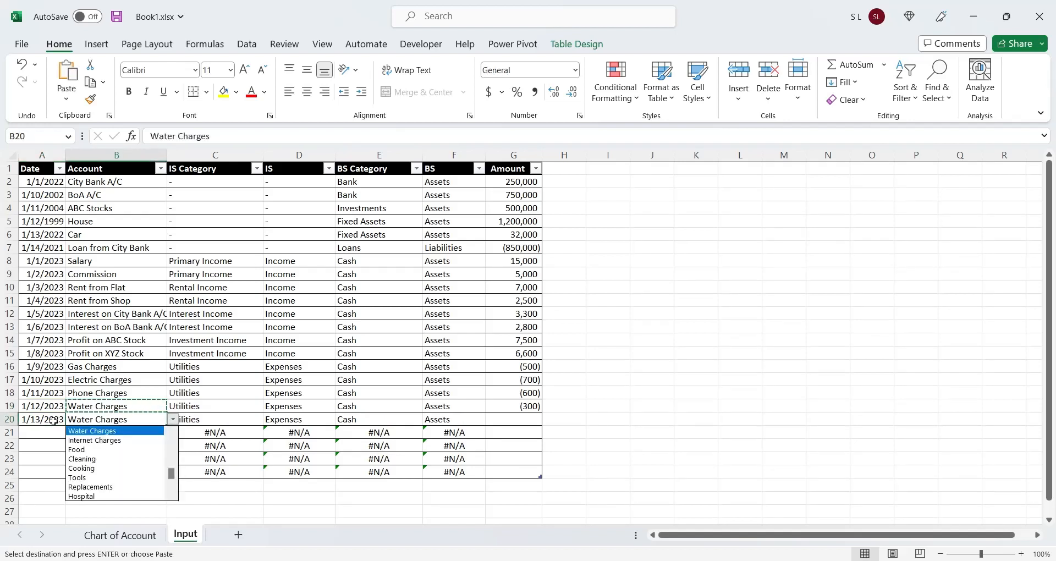
key("Down")
key("Return")
- Enter -250 as the amount for Internet Charges in row 20
key("Right")
key("Right")
key("Right")
key("Right")
key("Right")
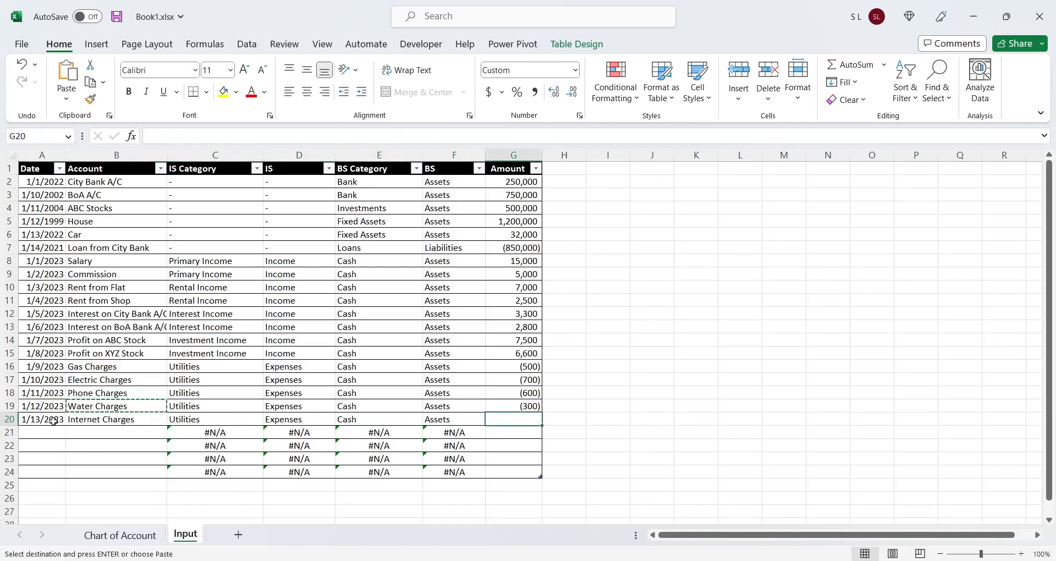
type("-250")
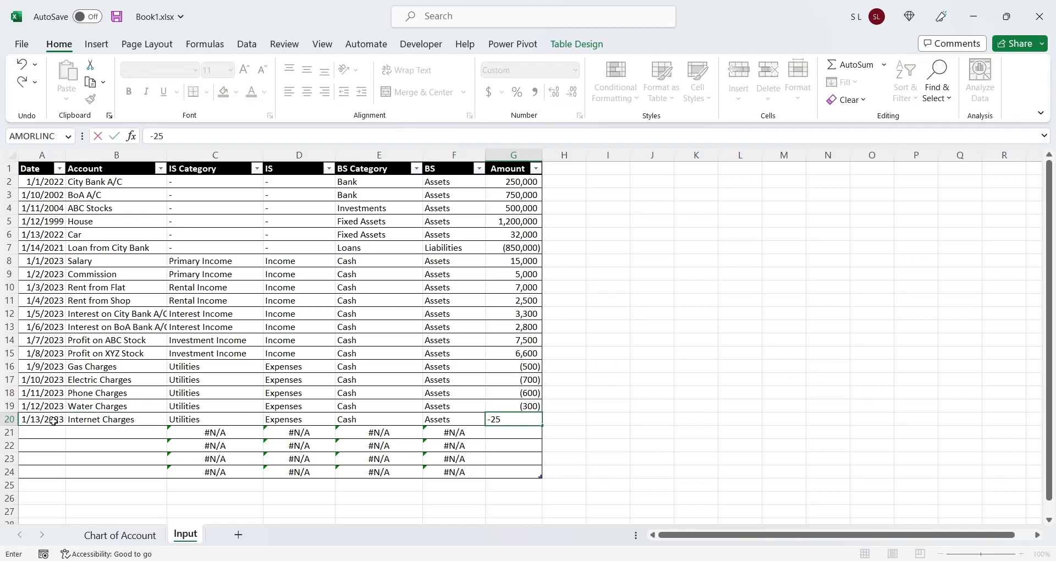
key("Return")
- Copy the date formula from row 20 into A21 for 1/14/2023
key("Home")
key("Up")
key("ctrl+c")
key("Down")
key("ctrl+v")
- Fill the Account cell in row 21 from the row above and change it to Food
key("Right")
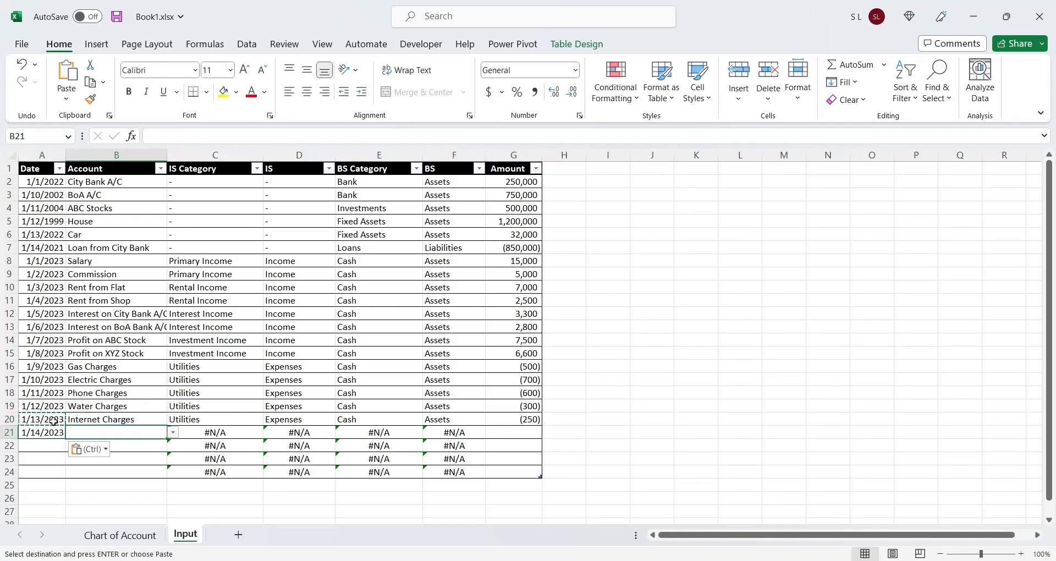
key("Up")
key("ctrl+c")
key("Down")
key("ctrl+v")
key("alt+Down")
key("Down")
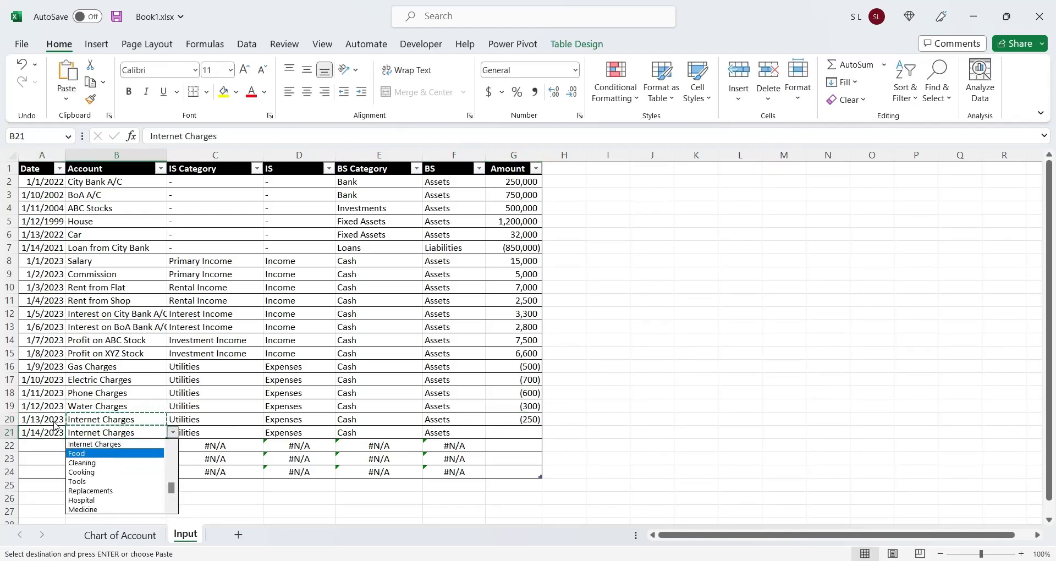
key("Return")
- Enter -1500 as the amount for Food in row 21
key("Right")
key("Right")
key("Right")
key("Right")
key("Right")
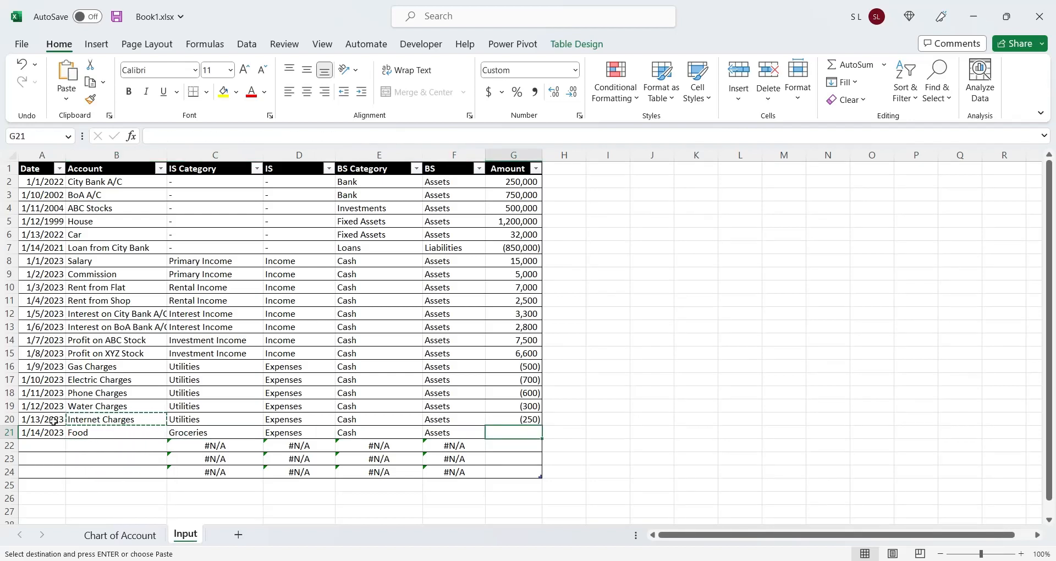
type("15-1500")
key("Return")
- Copy the date formula from row 21 into A22 for 1/15/2023
key("Left")
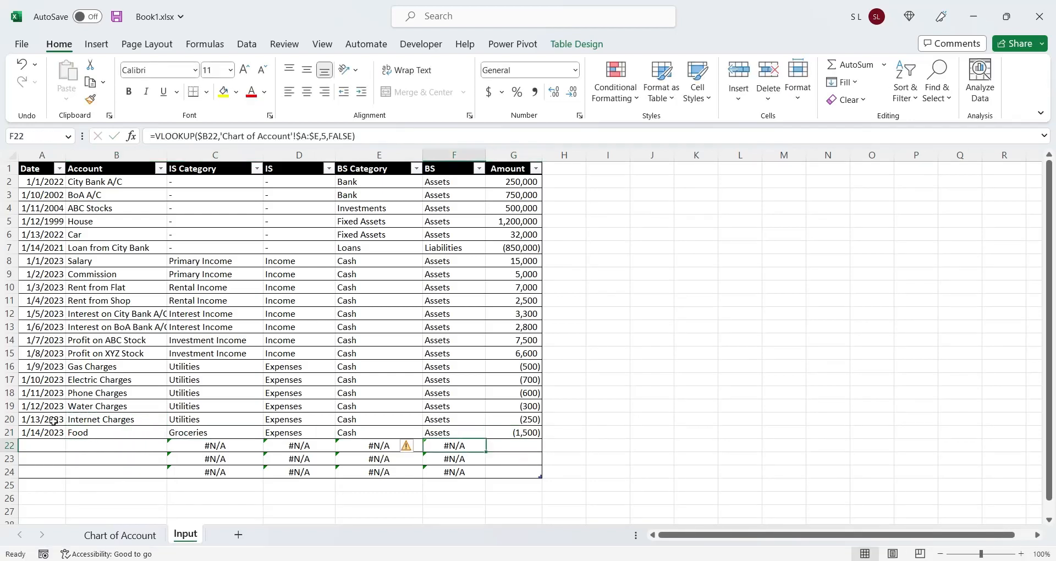
key("Home")
key("Up")
key("ctrl+c")
key("Down")
key("ctrl+v")
- Fill the Account cell in row 22 from the row above and change it to Cleaning
key("Right")
key("Up")
key("Down")
key("alt+Down")
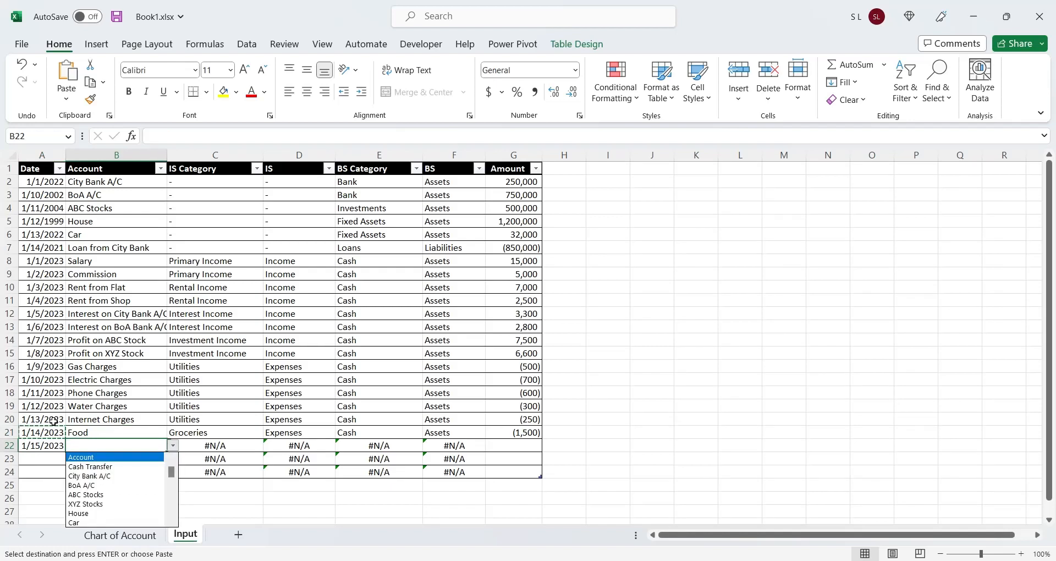
key("Escape")
key("Up")
key("ctrl+c")
key("Down")
key("ctrl+v")
key("alt+Down")
key("Down")
key("Return")
- Enter -850 as the amount for Cleaning in row 22
key("Right")
key("Right")
key("Right")
key("Right")
key("Right")
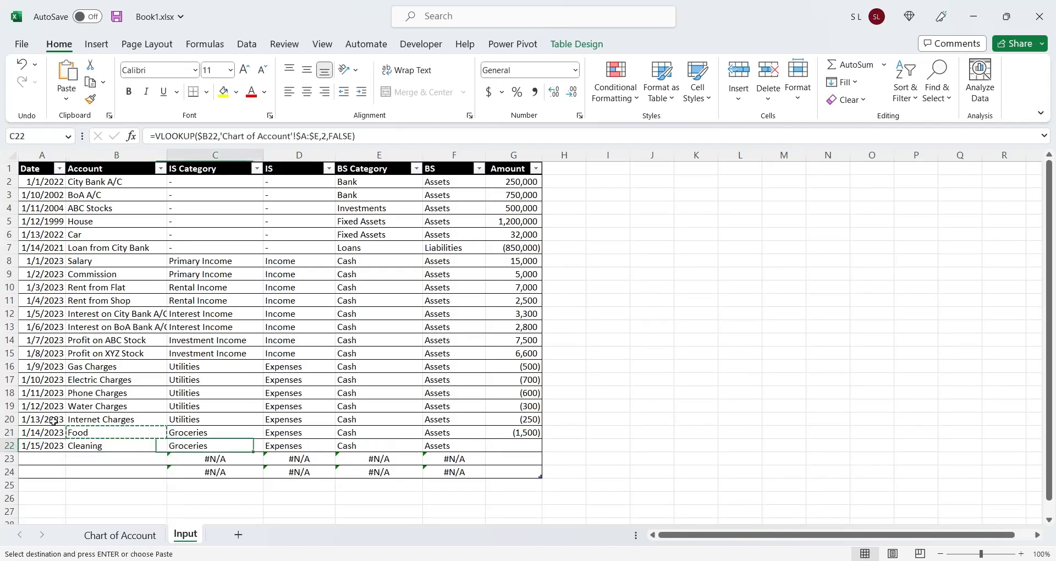
type("-850")
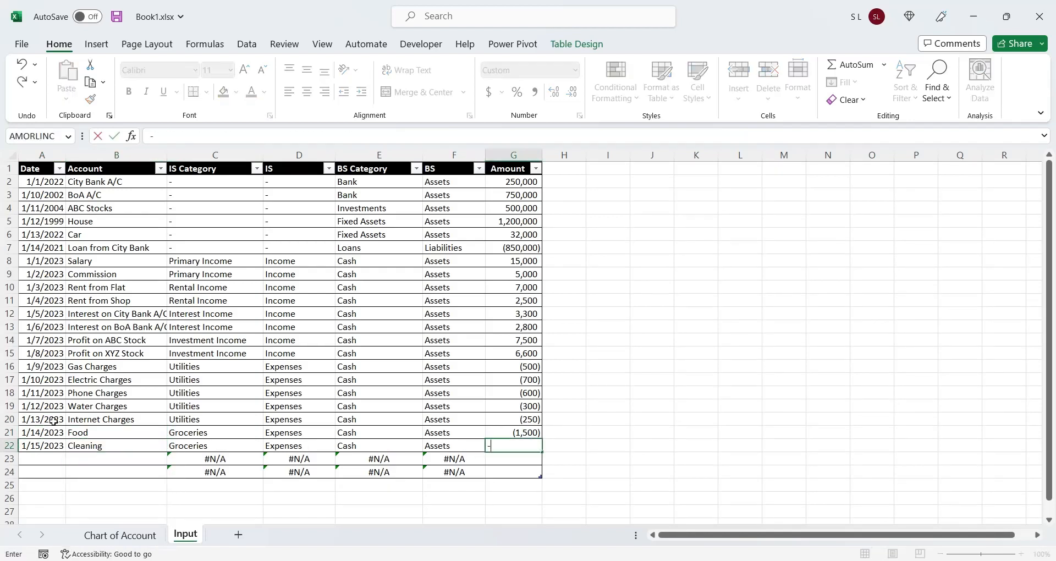
key("Return")
- Copy the date formula from row 22 into A23 for 1/16/2023
key("Left")
key("Home")
key("Up")
key("ctrl+c")
key("Down")
key("ctrl+v")
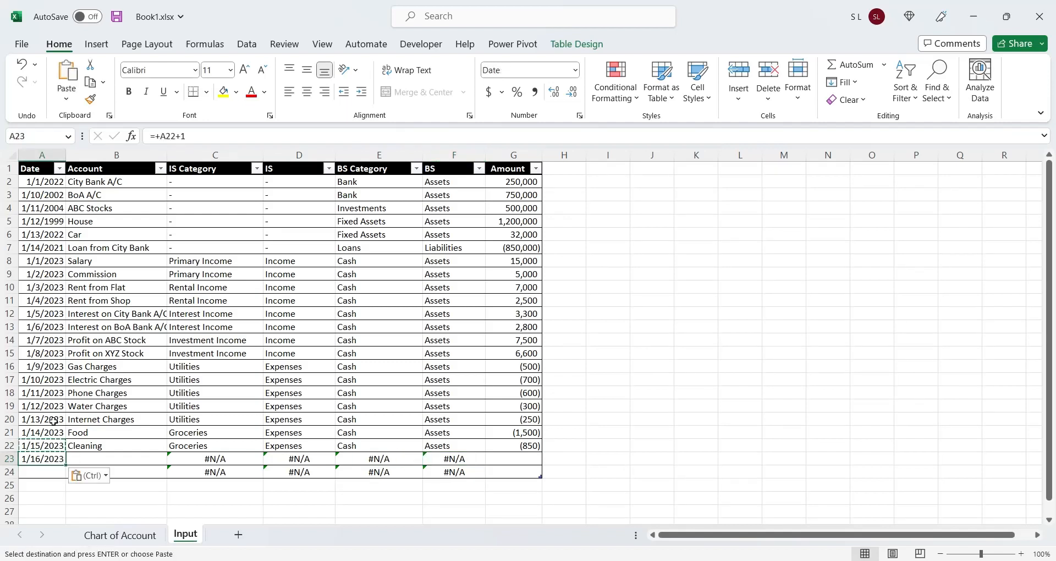
- Fill the Account cell in row 23 from the row above and change it to Cooking
key("Right")
key("Up")
key("ctrl+c")
key("Down")
key("ctrl+v")
key("alt+Down")
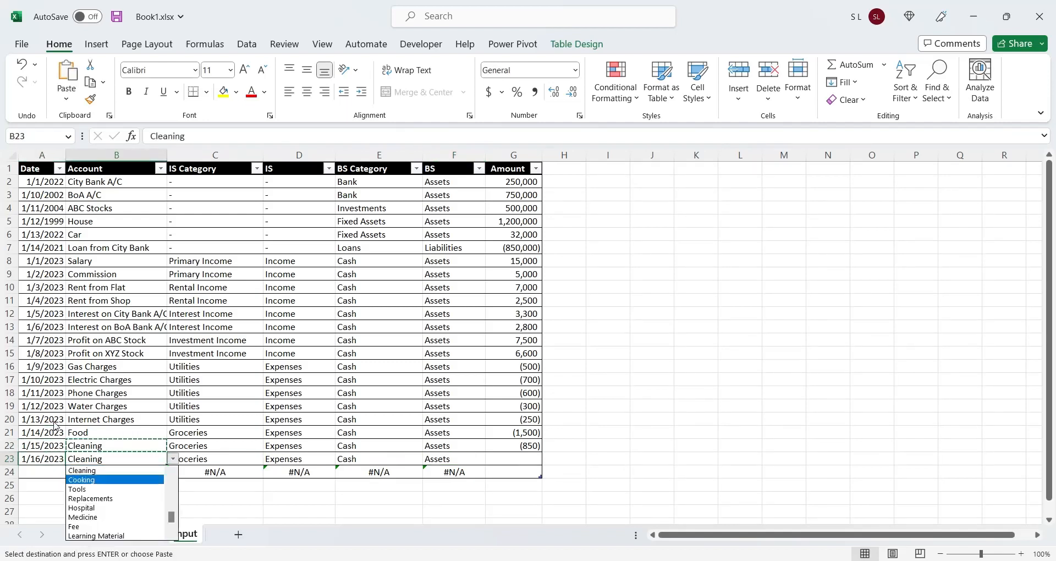
key("Down")
key("Return")
- Enter -1200 as the amount for Cooking in row 23
key("Right")
key("Right")
key("Right")
key("Right")
key("Right")
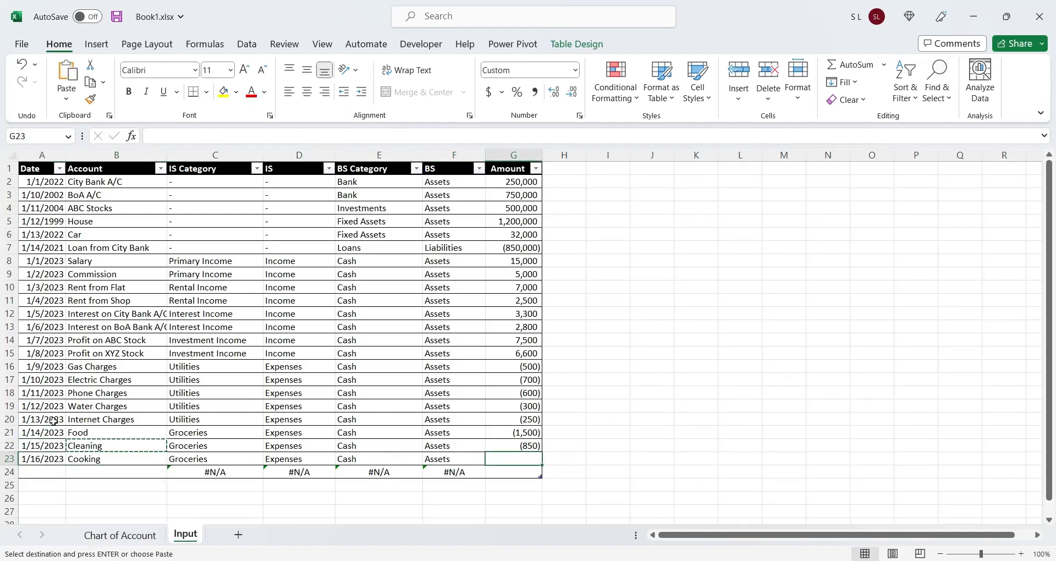
type("-1200")
key("Return")
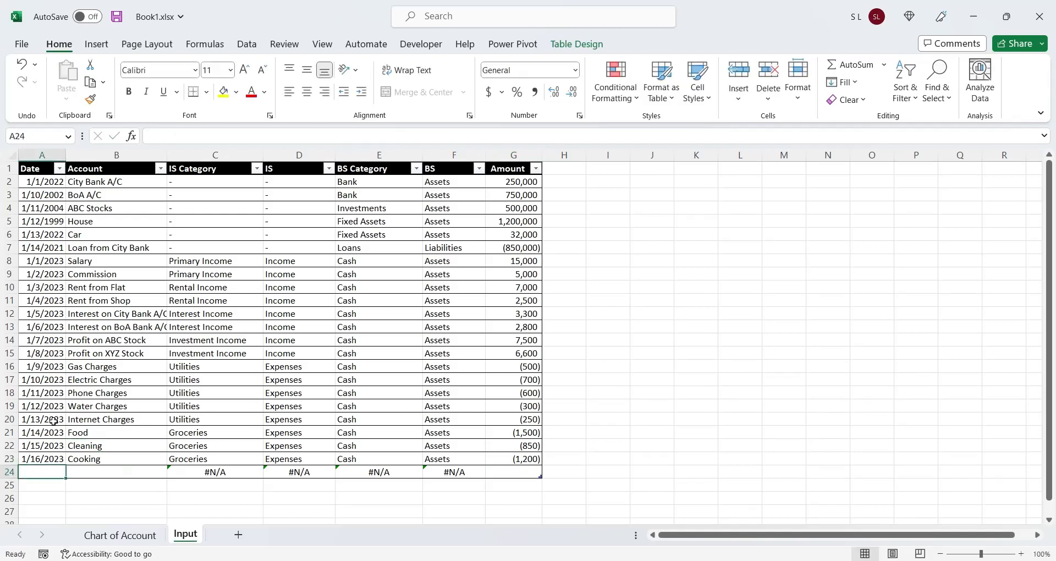
- Copy the date formula from row 23 into A24 for 1/17/2023
key("Up")
key("ctrl+c")
key("Down")
key("ctrl+v")
- Fill the Account cell in row 24 from the row above and change it to Tools
key("Right")
key("Up")
key("ctrl+c")
key("Down")
key("ctrl+v")
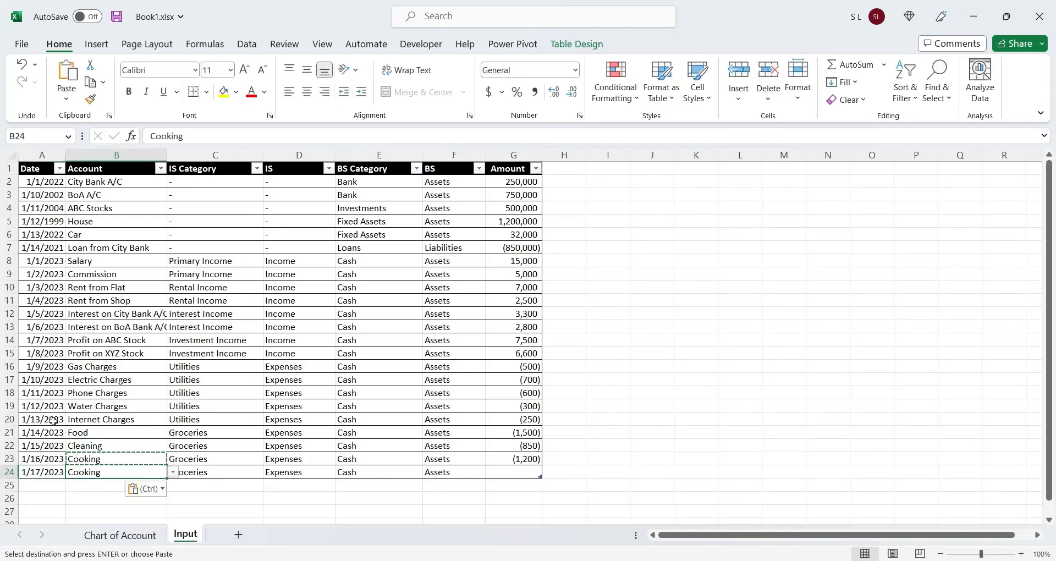
key("alt+Down")
key("Down")
key("Return")
- Enter -2500 as the amount for Tools in row 24 and add a new table row below it
key("Right")
key("Right")
key("Right")
key("Right")
key("Right")
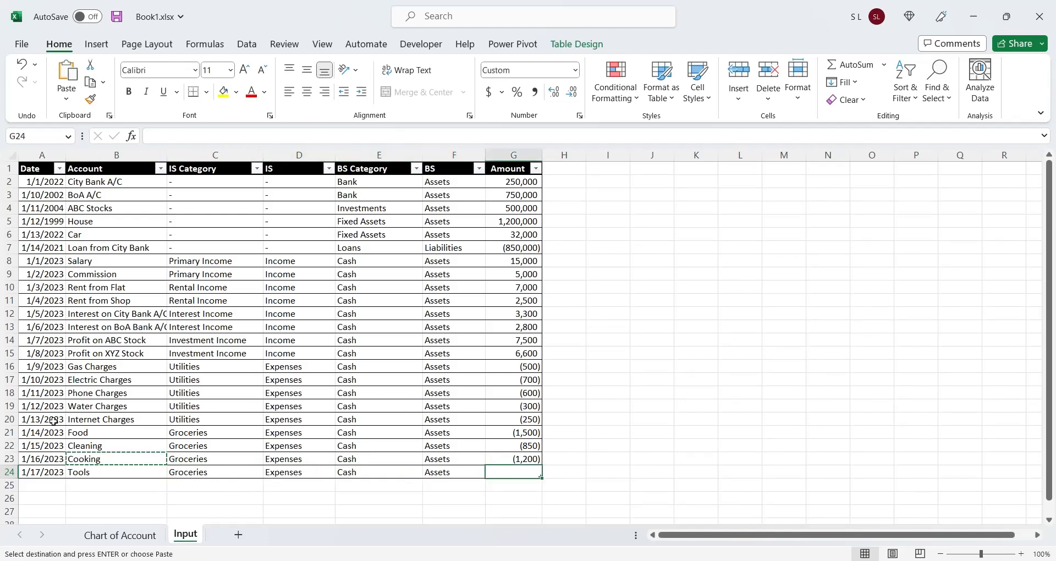
key("F2")
type("-2500")
key("Tab")
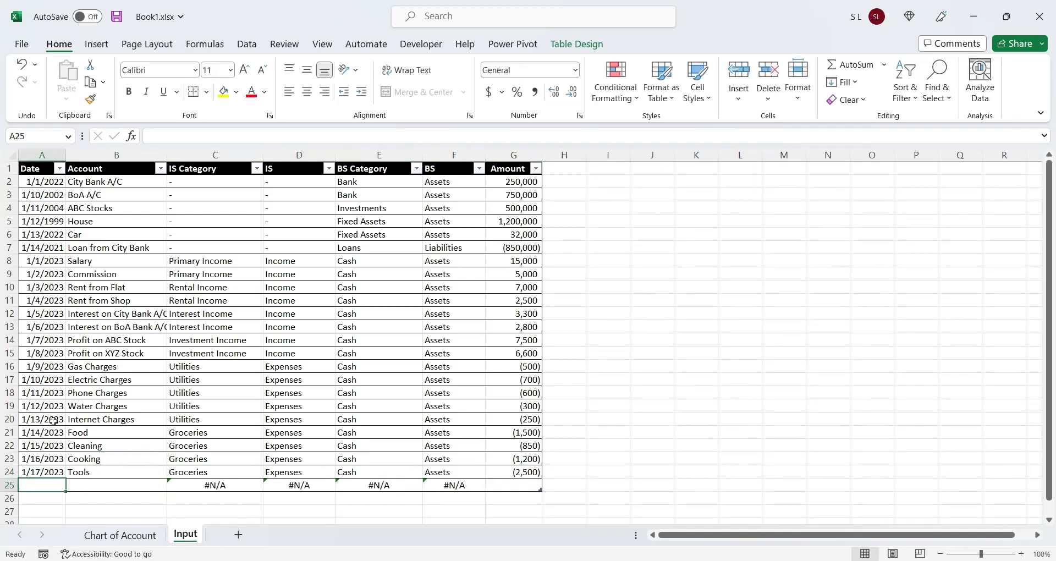
- Copy the date formula from row 24 into A25 for 1/18/2023
key("Up")
key("ctrl+c")
key("Down")
key("ctrl+v")
- Fill the Account cell in row 25 from the row above and change it to Replacements
key("Right")
key("Up")
key("alt")
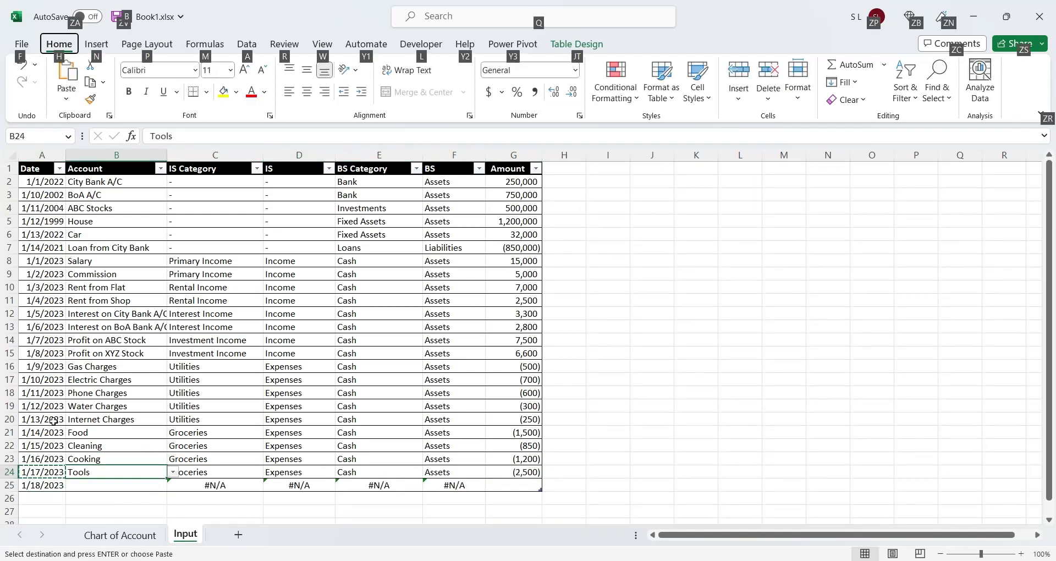
key("Escape")
key("Down")
key("ctrl+v")
key("alt+Down")
key("Down")
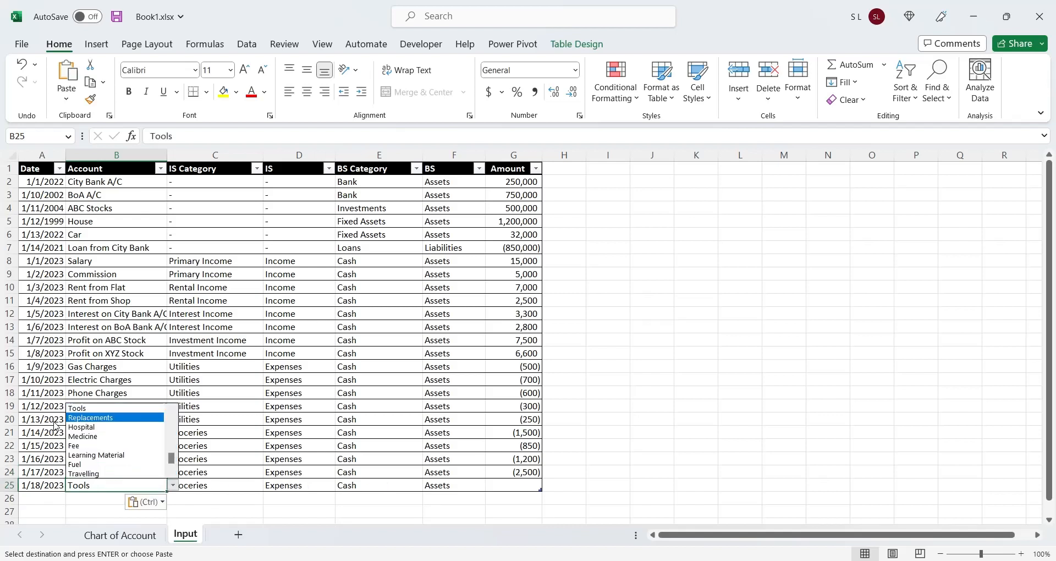
key("Return")
- Enter -3000 as the amount for Replacements in row 25 and add a new table row below it
key("Right")
key("Right")
key("Right")
key("Right")
key("Right")
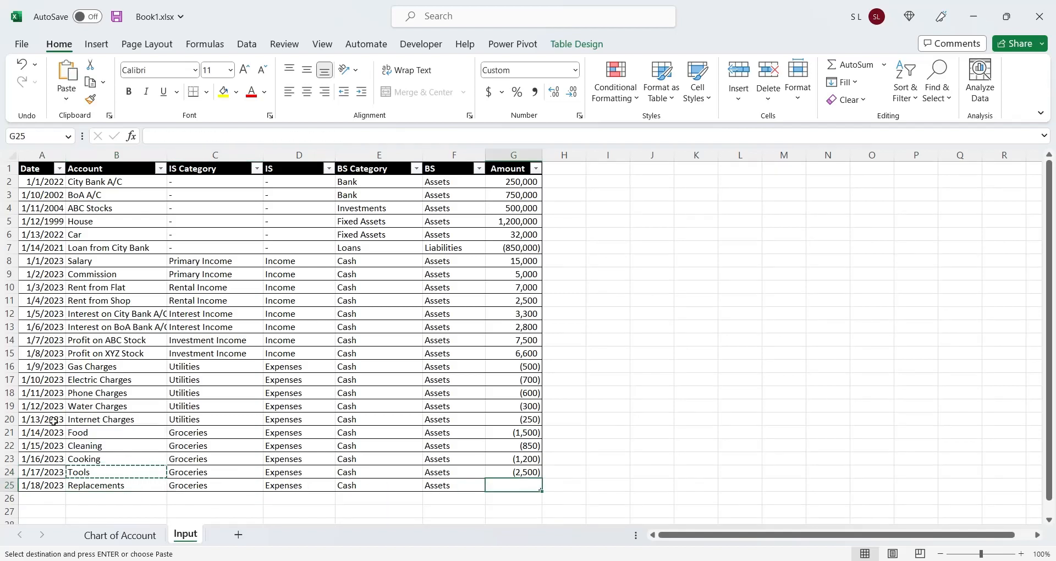
type("-3000")
key("Tab")
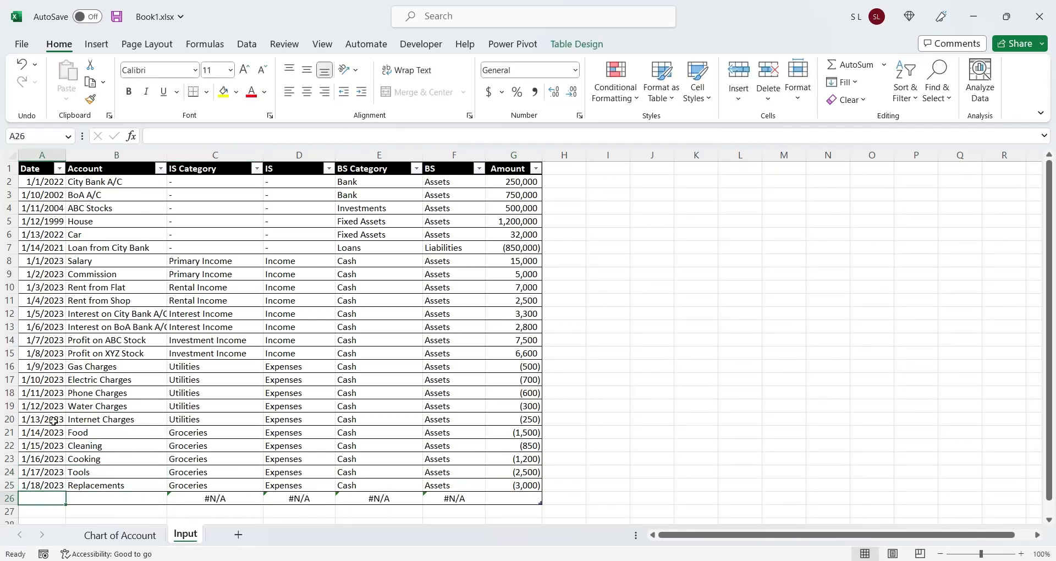
- Copy the date formula from row 25 into A26 for 1/19/2023
key("Up")
key("ctrl+c")
key("Down")
key("ctrl+v")
- Fill the Account cell in row 26 from the row above and change it to Hospital
key("Right")
key("Up")
key("ctrl+c")
key("Down")
key("ctrl+v")
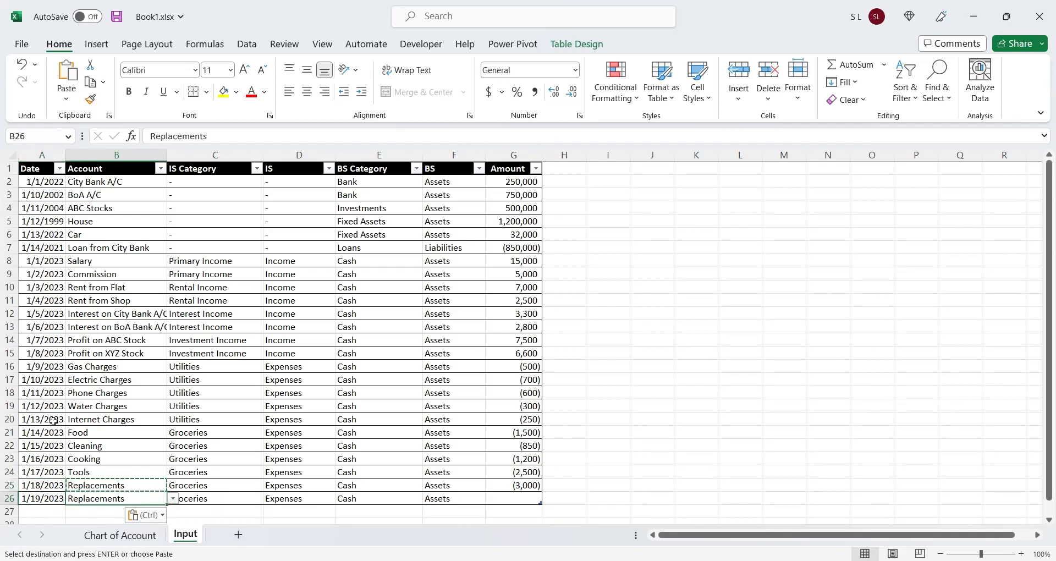
key("alt+Down")
key("Down")
key("Return")
- Enter -2200 as the amount for Hospital in row 26
key("Right")
key("Right")
key("Right")
key("Right")
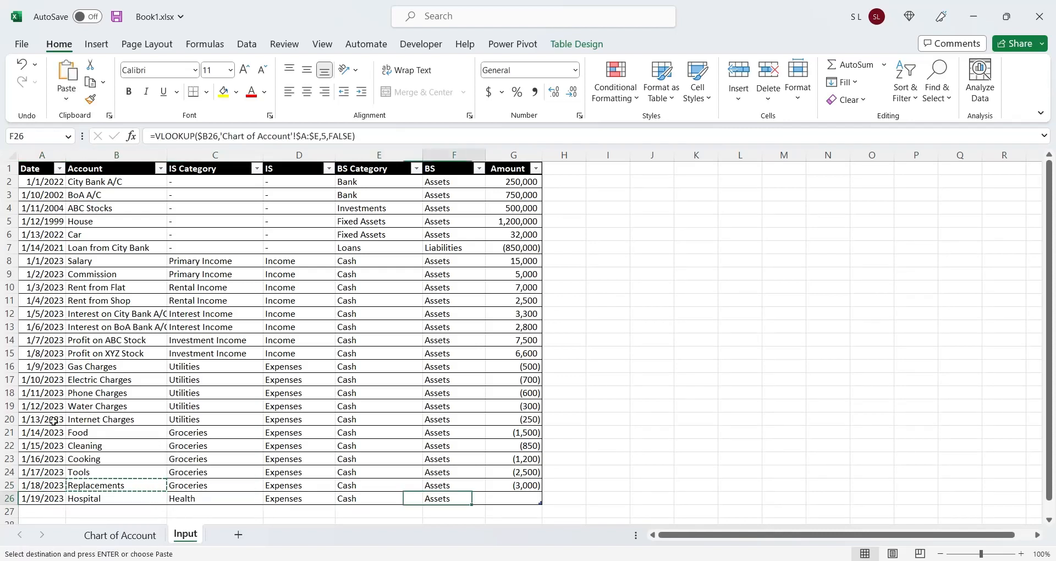
key("Right")
type("-2200")
key("Return")
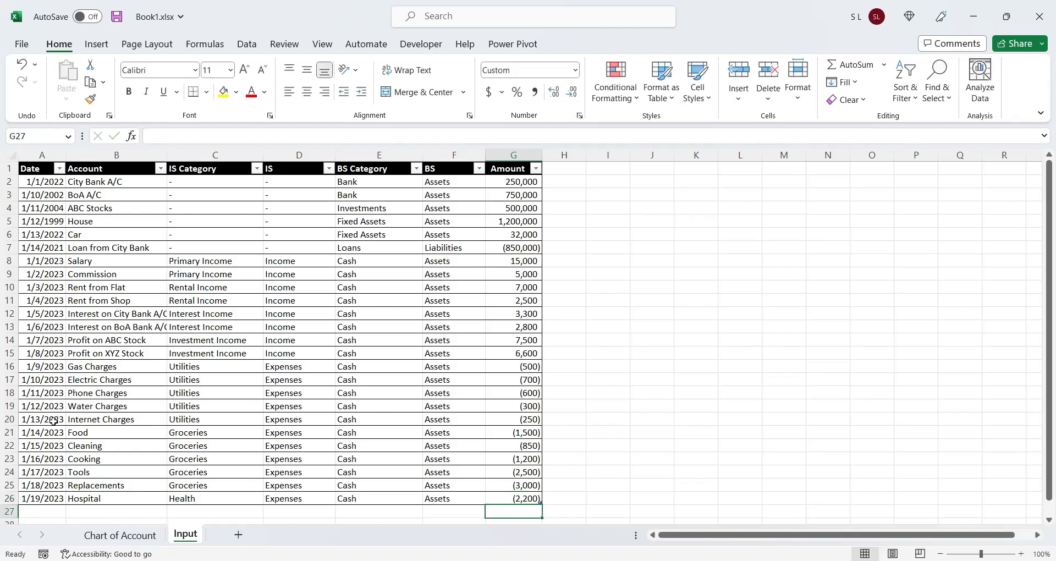
- Add table row 27 and copy the date formula from row 26 into its Date cell
key("Up")
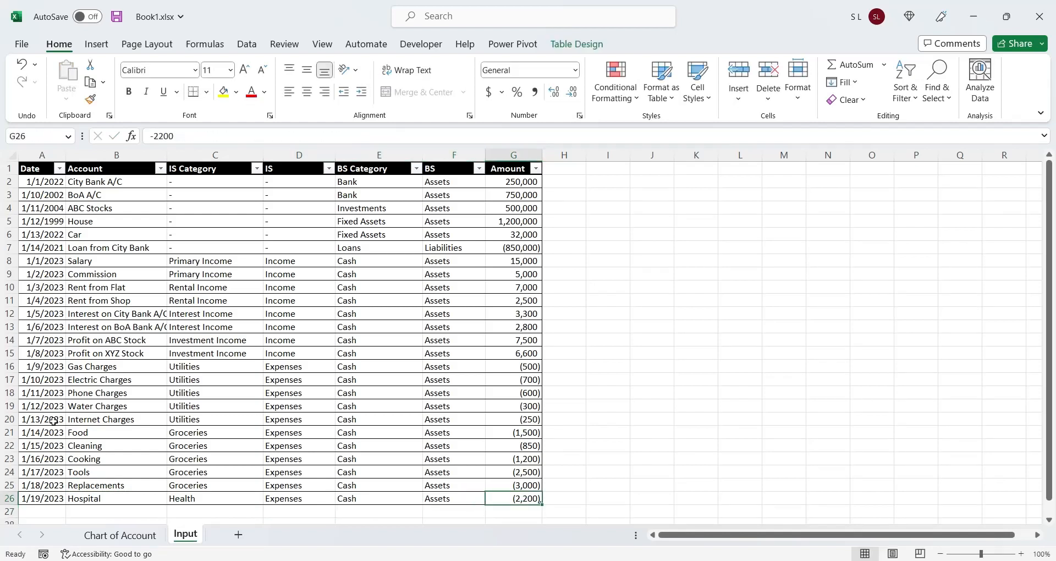
key("Tab")
key("Up")
key("ctrl+c")
key("Down")
key("ctrl+v")
- Fill the Account cell in row 27 from the row above and change it to Medicine
key("Right")
key("Up")
key("ctrl+c")
key("Down")
key("ctrl+v")
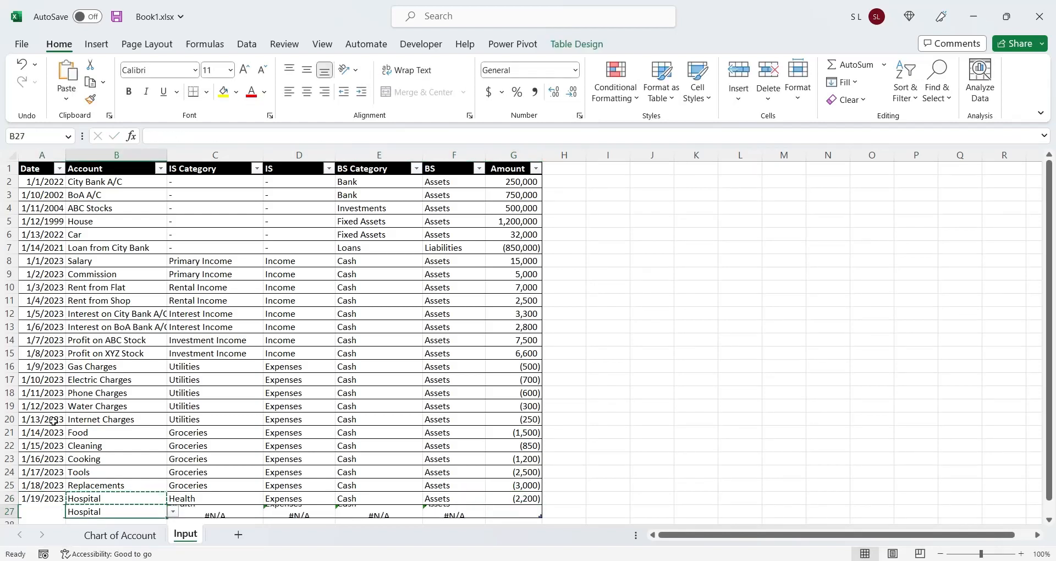
key("alt+Down")
key("Down")
key("Return")
- Enter -800 as the amount for Medicine in row 27
key("Right")
key("Right")
key("Right")
key("Right")
key("Right")
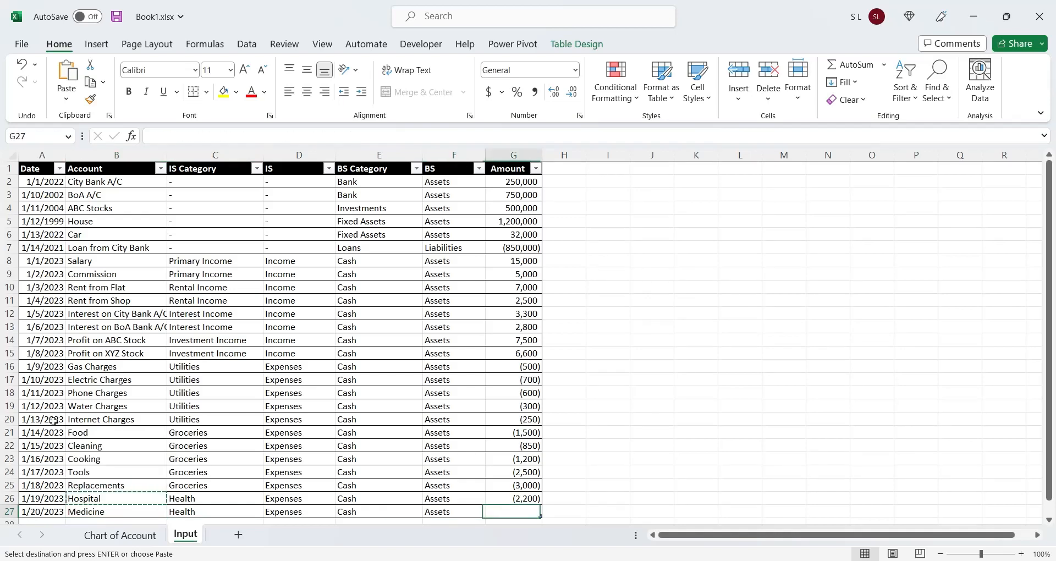
type("-800")
- Add table row 28 and copy the date formula from row 27 into its Date cell
key("Tab")
key("Up")
key("ctrl+c")
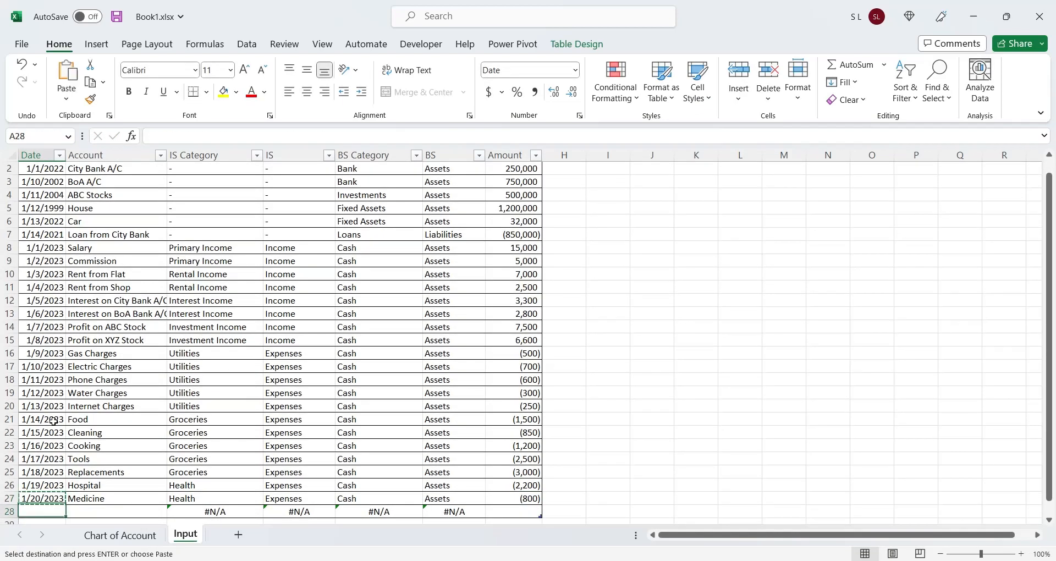
key("Down")
key("ctrl+v")
- Fill the Account cell in row 28 from the row above and change it to Fee
key("Right")
key("Up")
key("ctrl+c")
key("Down")
key("alt+Down")
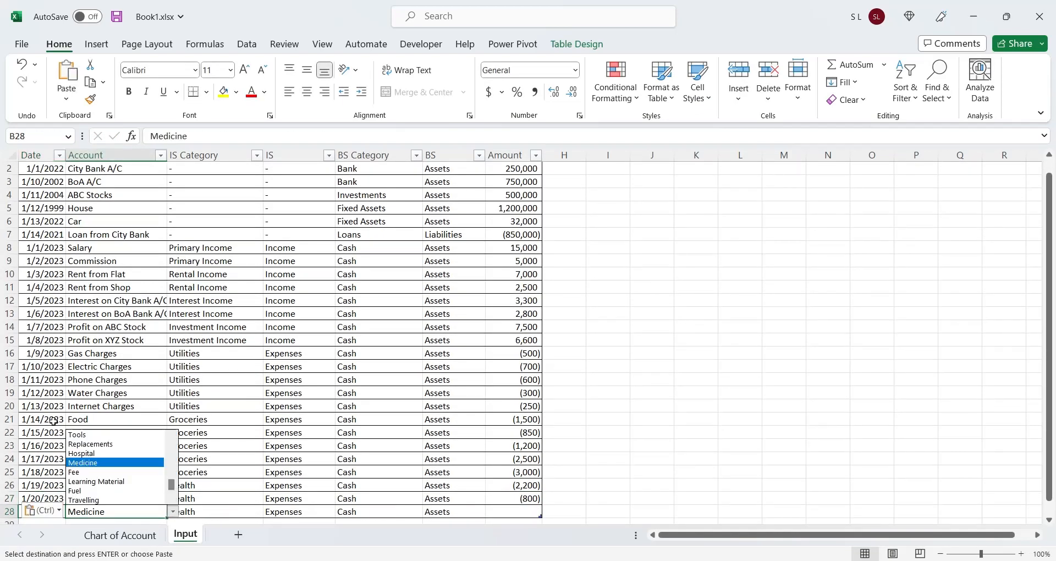
key("Down")
key("Return")
- Enter -3000 as the amount for Fee in row 28
key("Right")
key("Right")
key("Right")
key("Right")
key("Right")
type("-")
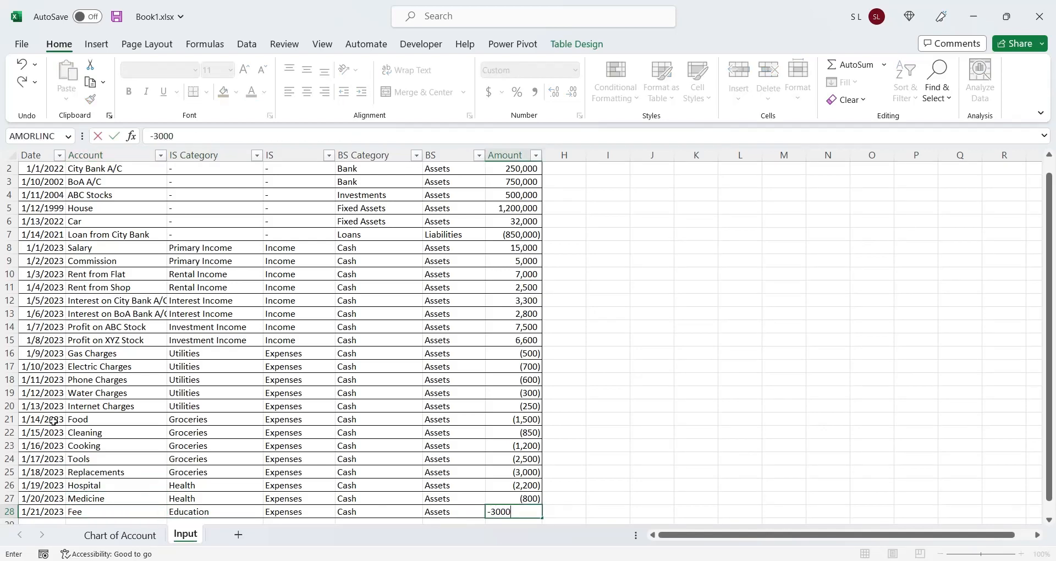
- Add table row 29 and copy the date formula from row 28 into its Date cell
key("Tab")
key("Up")
key("ctrl+c")
key("Down")
key("ctrl+v")
- Fill the Account cell in row 29 from the row above and change it to Learning Material
key("Right")
key("Up")
key("ctrl+c")
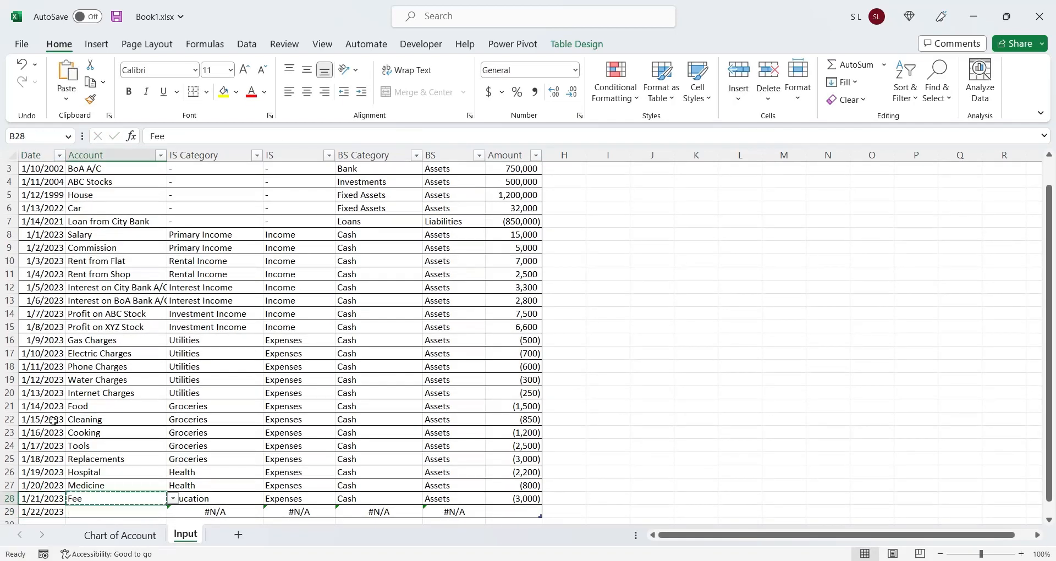
key("Down")
key("alt+Down")
key("Down")
key("Return")
- Enter -640 as the amount for Learning Material in row 29
key("Right")
key("Right")
key("Right")
key("Right")
key("Right")
key("Right")
key("Right")
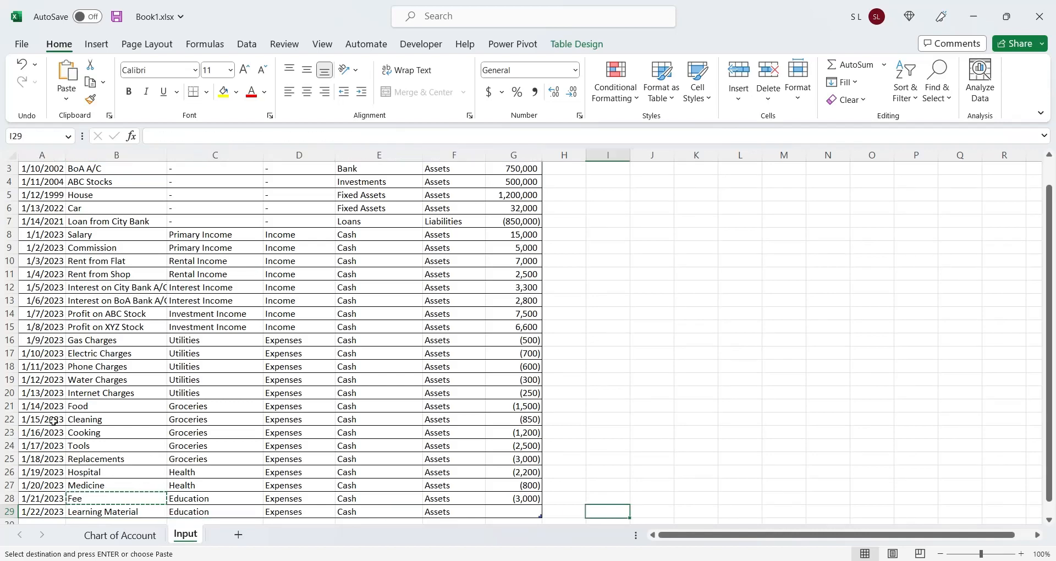
key("Left")
key("Left")
type("-640")
key("Return")
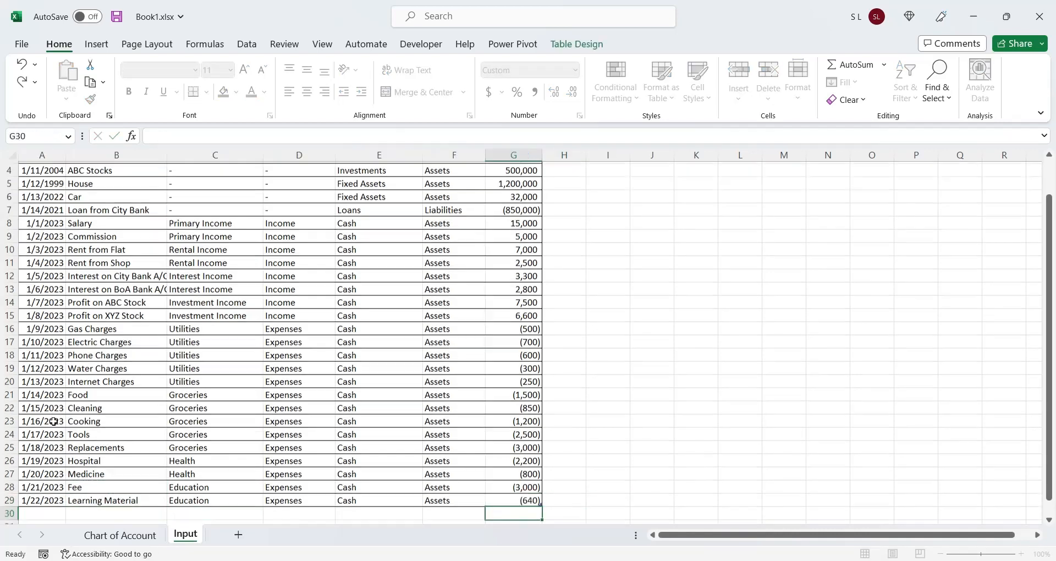
- Extend the table to row 30 by copying the date formula from A29 into A30
key("Home")
key("Up")
key("ctrl+c")
key("Down")
key("ctrl+v")
- Fill the Account cell in row 30 from the row above and change it to Fuel
key("Up")
key("Right")
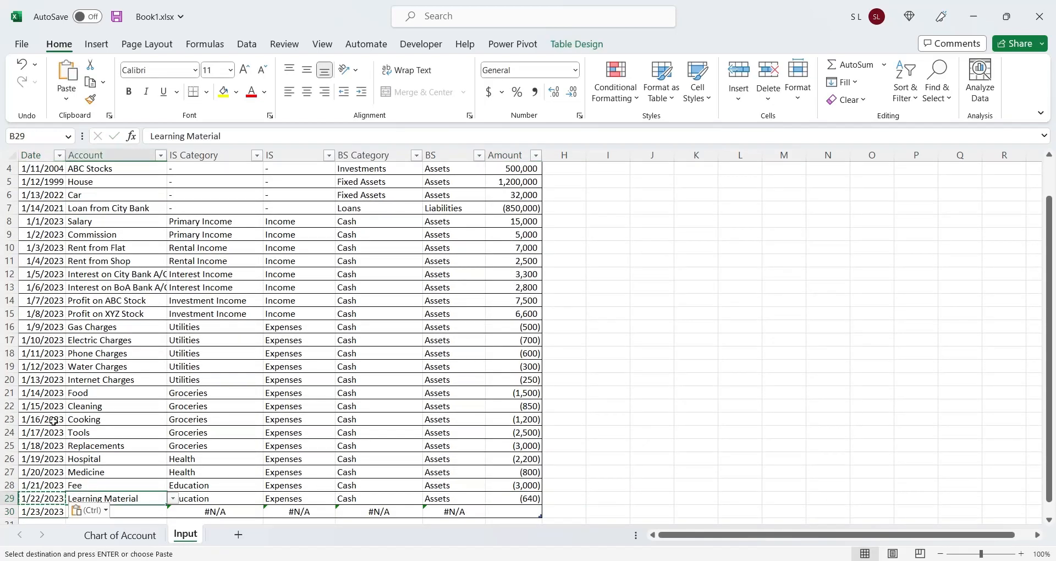
key("ctrl+c")
key("Down")
key("ctrl+v")
key("Right")
key("Right")
key("Right")
key("Right")
key("Left")
key("Left")
key("Left")
key("Left")
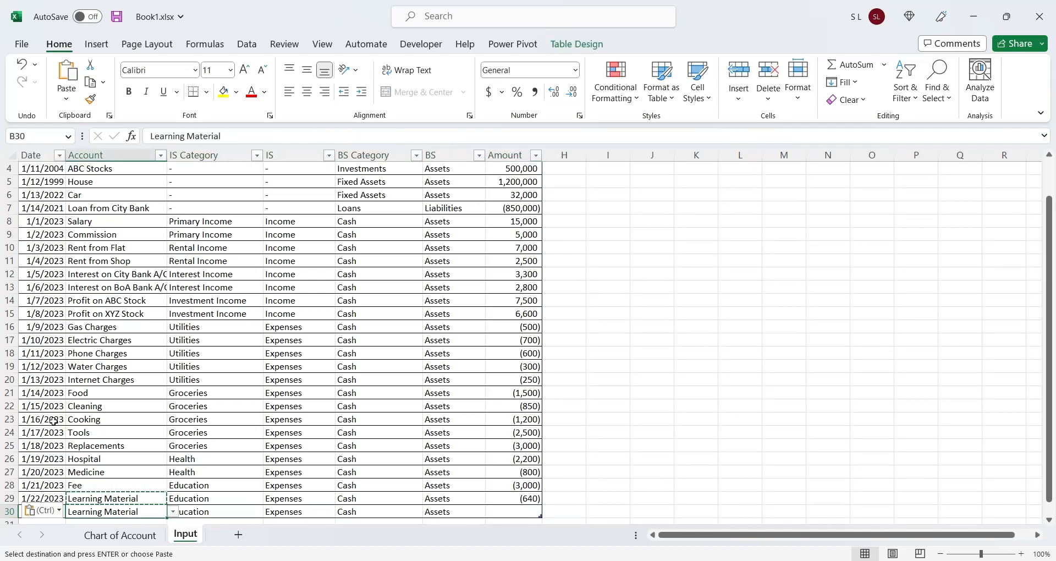
key("alt+Down")
key("Down")
key("Return")
- Enter -3500 as the amount for Fuel in row 30
key("Right")
key("Right")
key("Right")
key("Right")
key("Right")
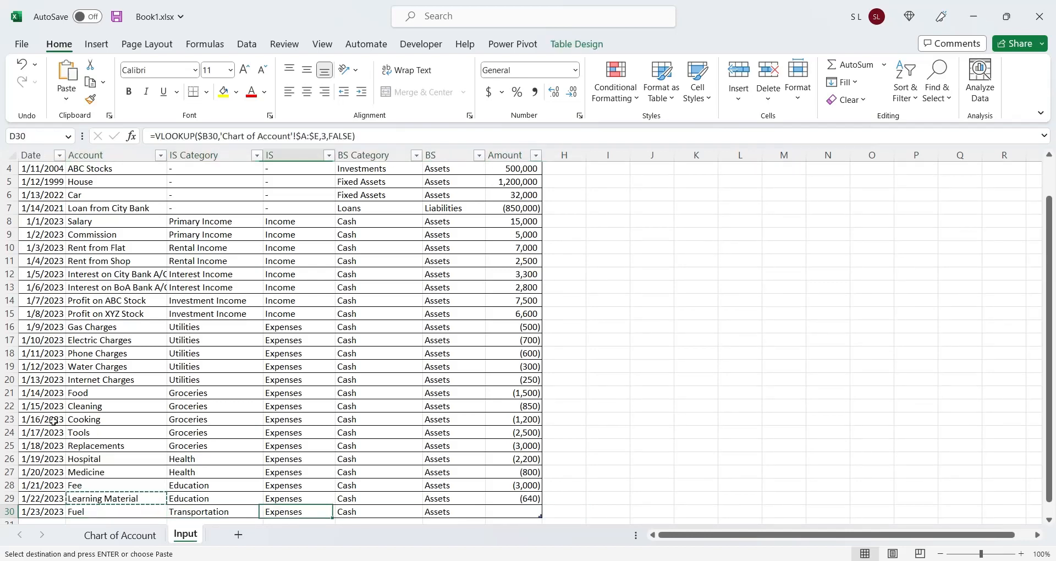
type("-3500")
- Add table row 31 and copy the date formula from row 30 into its Date cell
key("Tab")
key("Up")
key("ctrl+c")
key("Down")
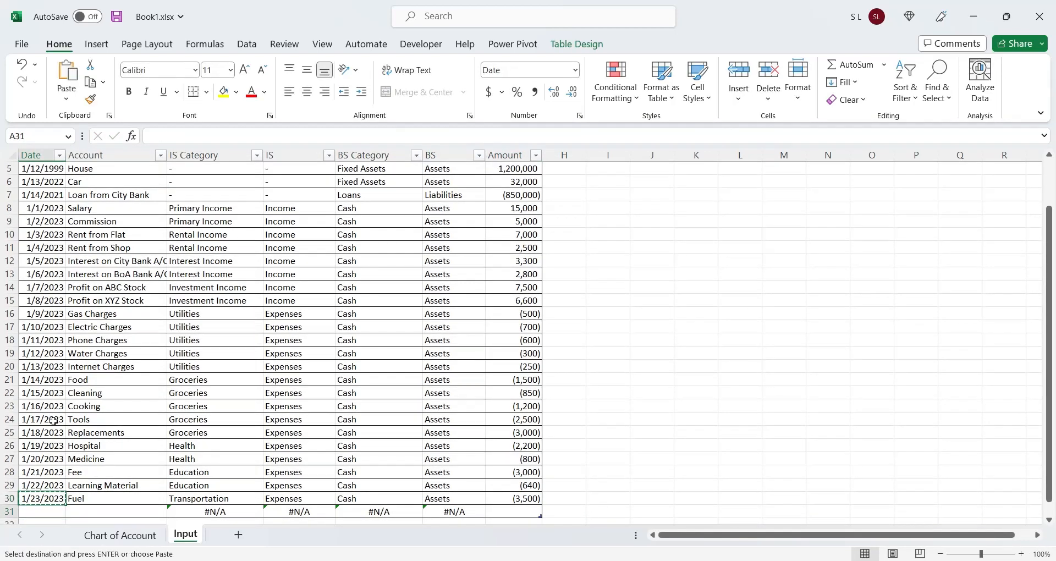
key("ctrl+v")
- Fill the Account cell in row 31 from the row above and change it to Travelling
key("Up")
key("Right")
key("ctrl+c")
key("Down")
key("alt+Down")
key("Down")
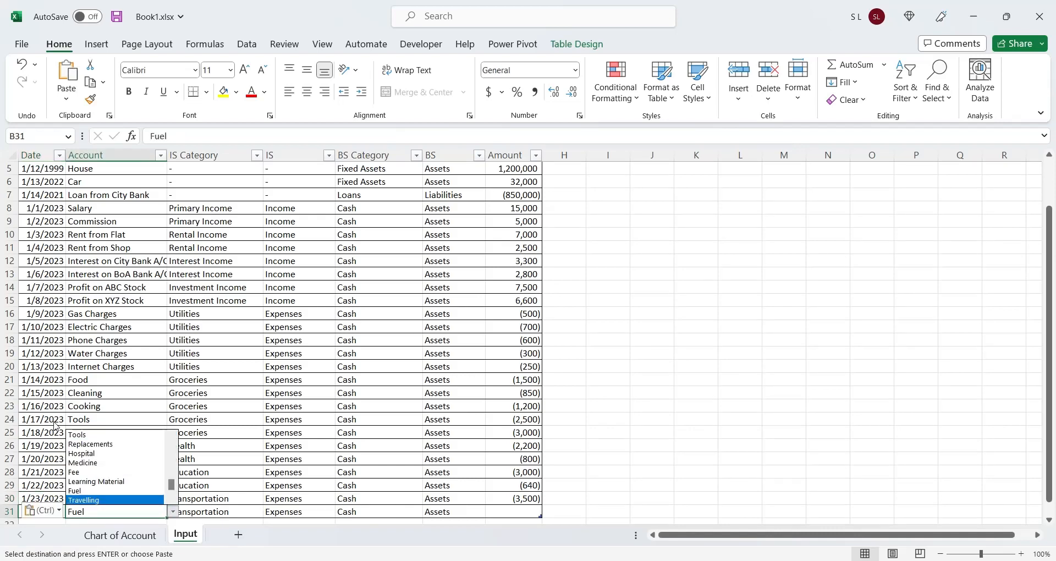
key("Return")
- Enter -2850 as the amount for Travelling in row 31
key("Right")
key("Right")
key("Right")
key("Right")
key("Right")
type("-28")
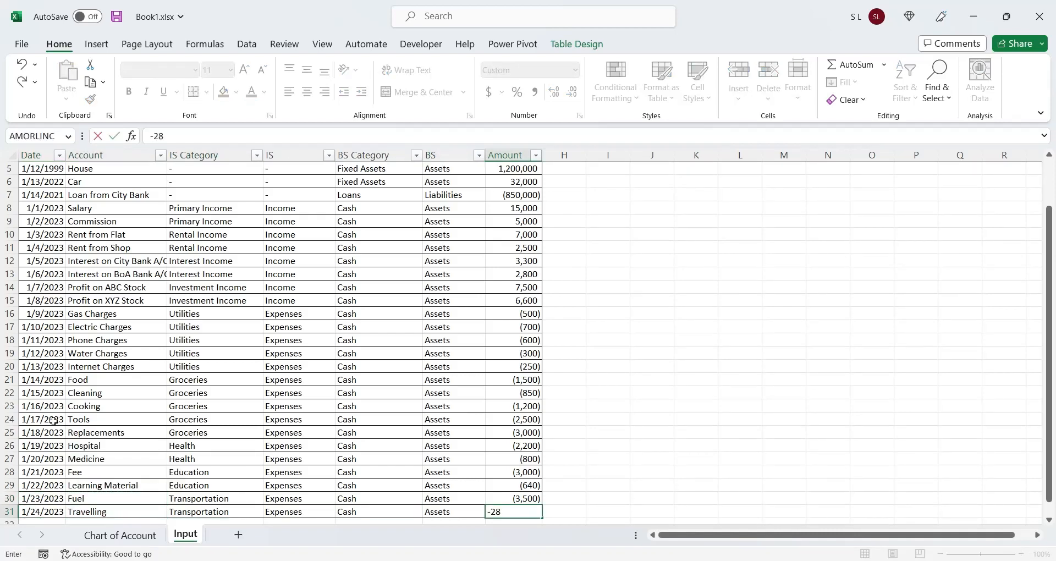
type("50")
- Add table row 32 and enter 2-1-2023 as its date
key("Tab")
key("Up")
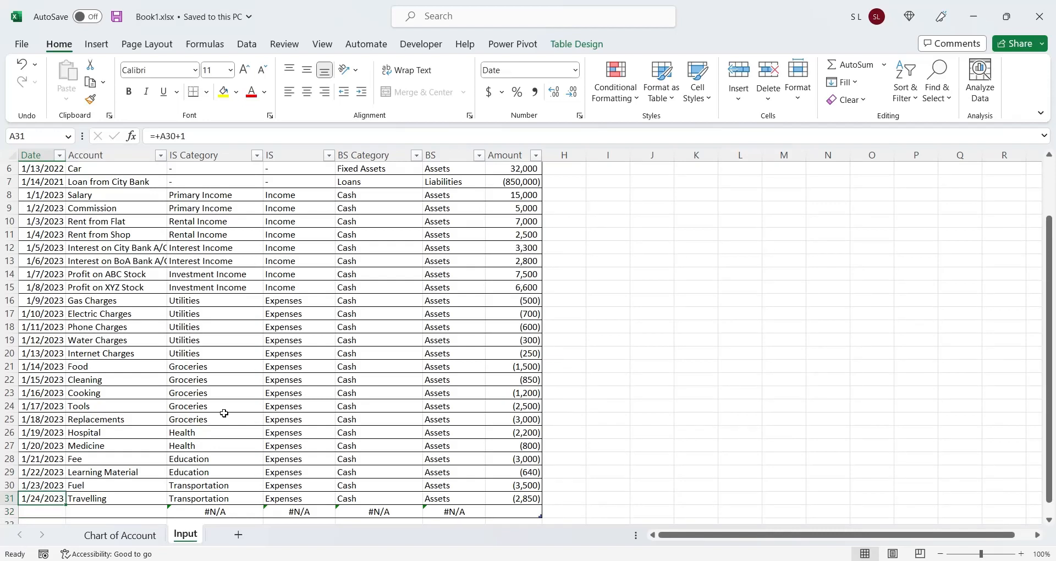
left_click(49, 513)
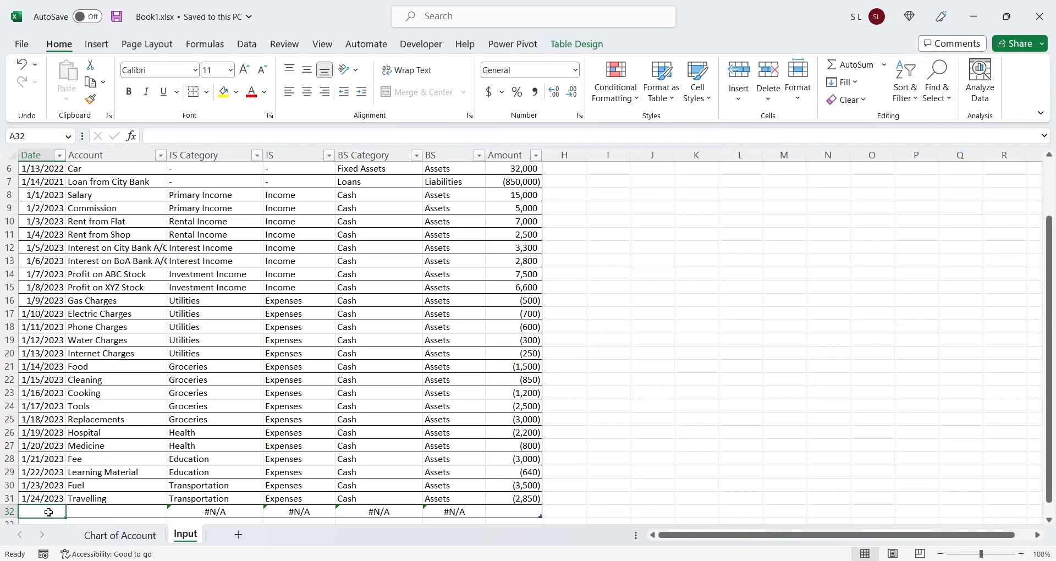
type("2-1-20")
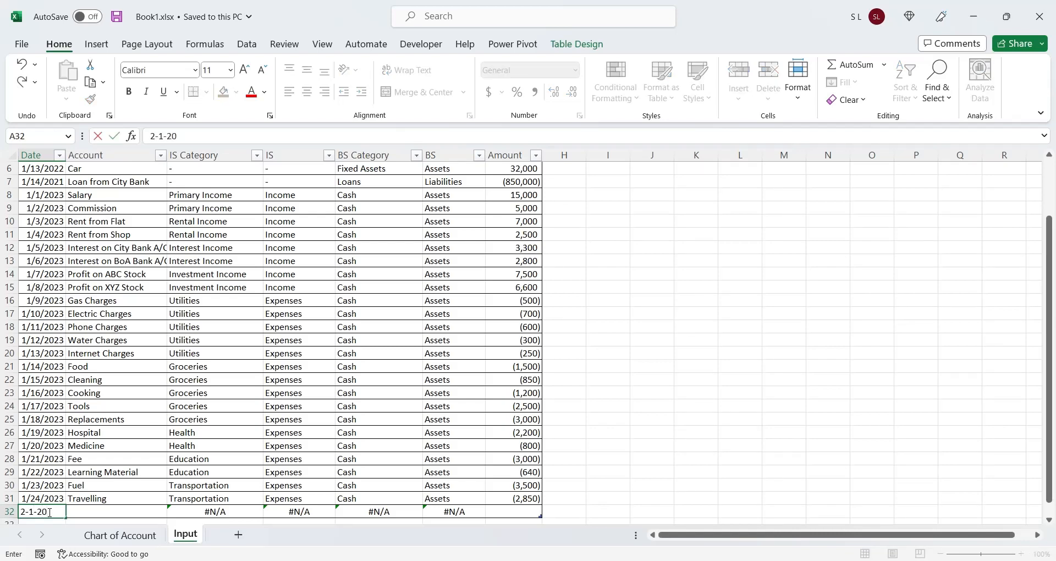
type("23")
key("Return")
- Try entering the formula +A32+1 in A33 and resizing the table to end at row 32
type("+")
key("Up")
type("+")
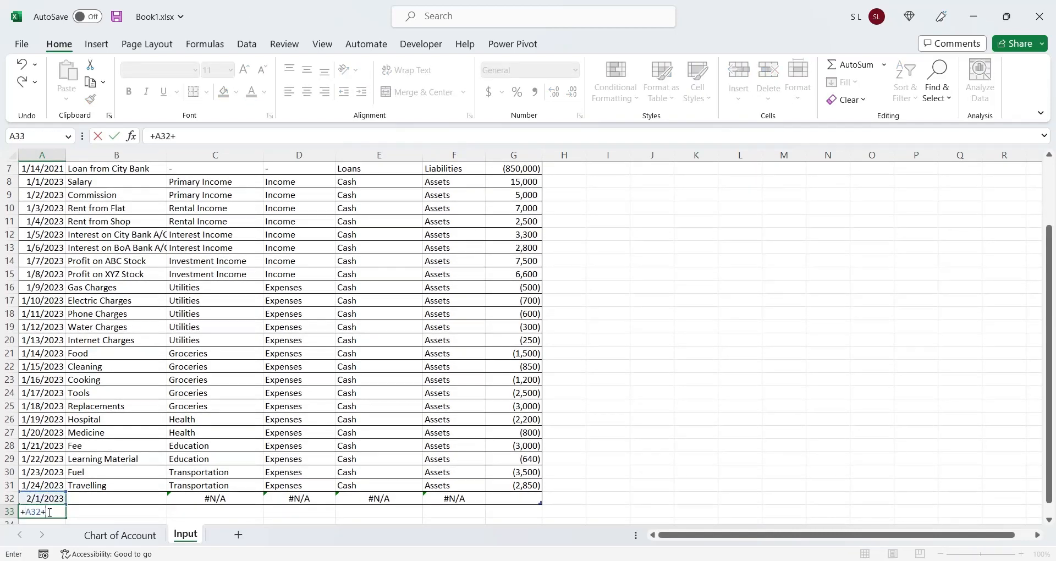
type("1")
key("Return")
left_click(56, 486)
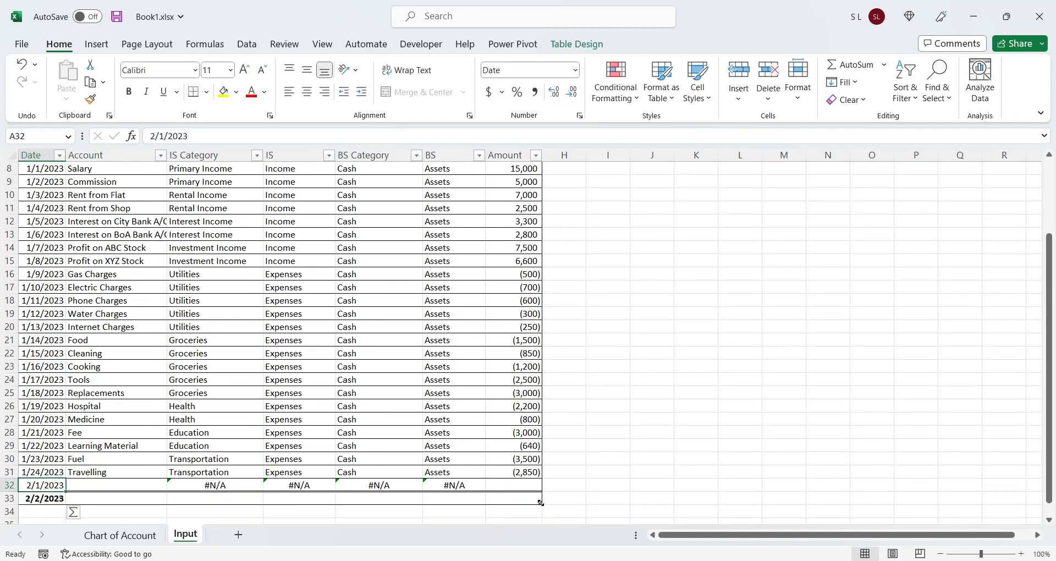
left_click_drag(539, 517, 517, 485)
- Copy the January accounts and categories in B8:F31 and paste them starting at B32
scroll(134, 474, "up", 9)
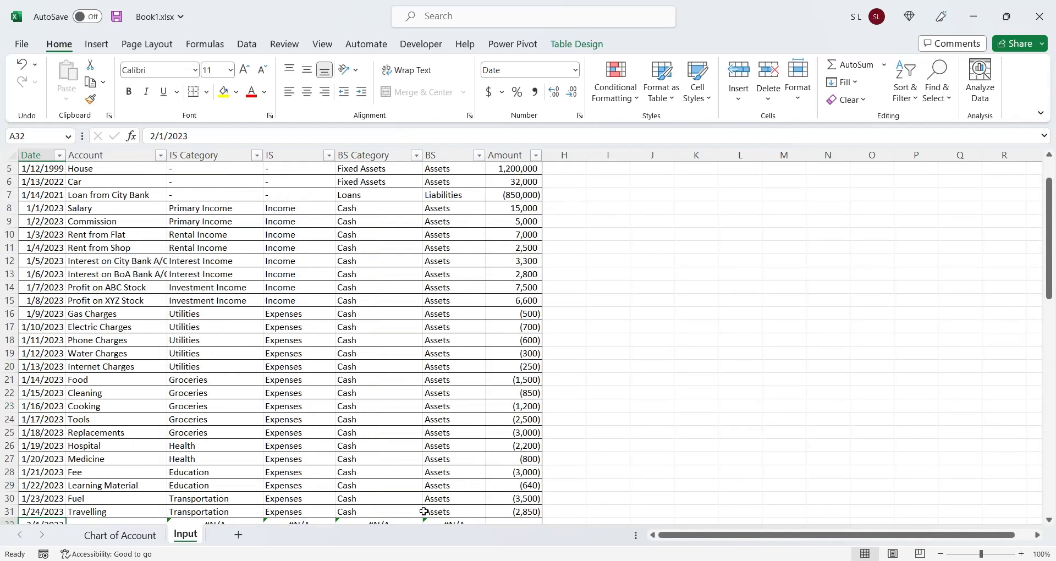
left_click(500, 511)
left_click(449, 513)
left_click(90, 208, "shift")
key("ctrl+c")
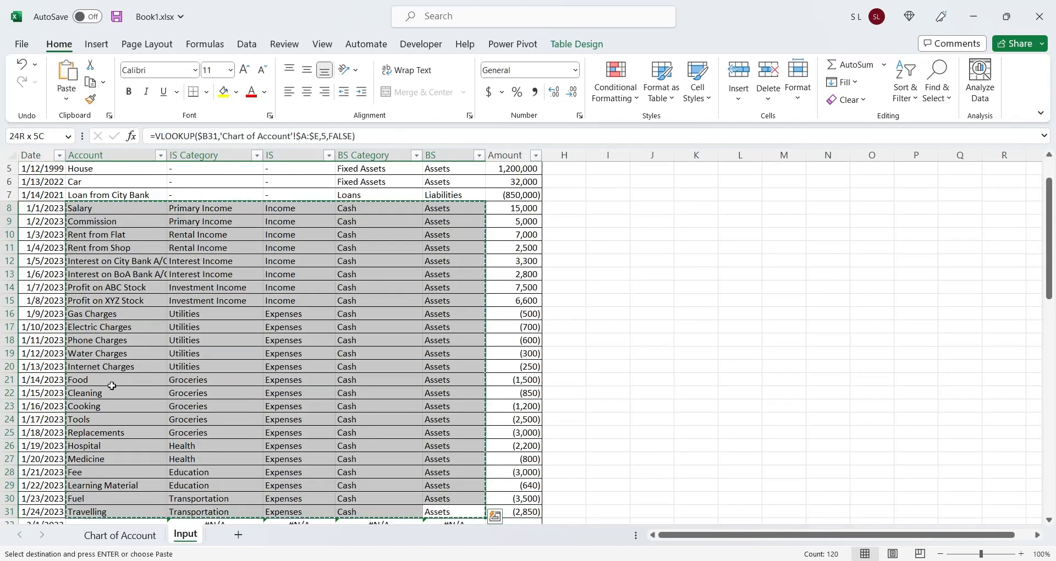
scroll(111, 385, "down", 5)
left_click(93, 334)
key("ctrl+v")
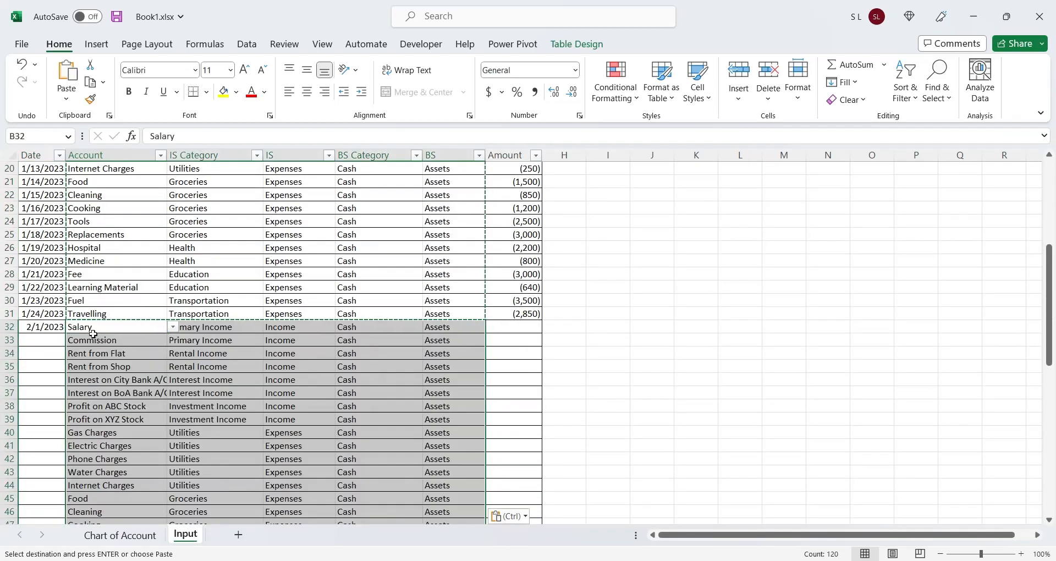
- Enter the formula +A32+1 in A33 and fill it down the Date column for the pasted accounts
left_click(55, 331)
left_click(56, 339)
type("+")
key("Up")
type("+1")
key("Return")
left_click(60, 340)
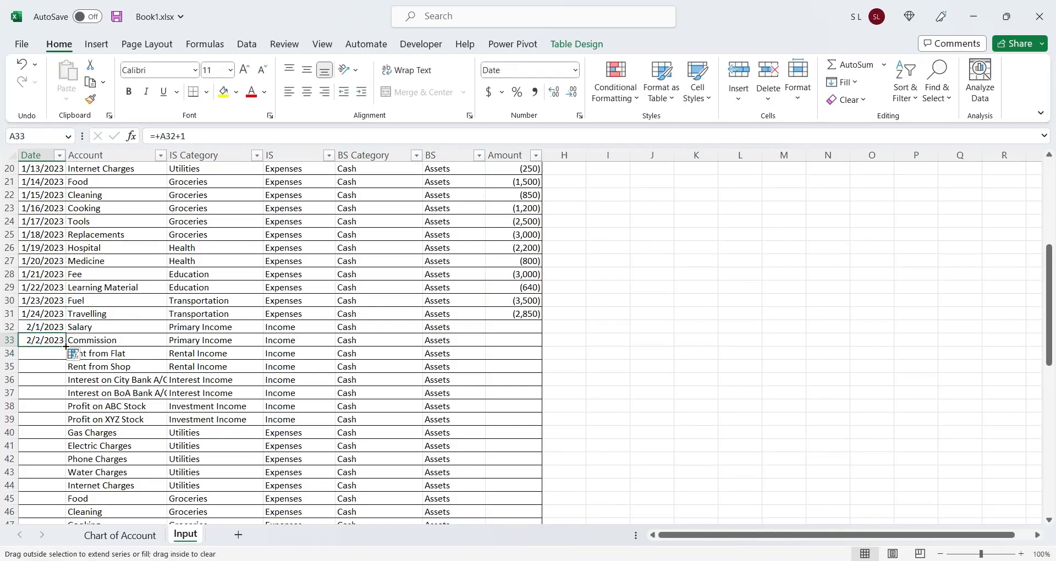
left_click_drag(66, 346, 55, 498)
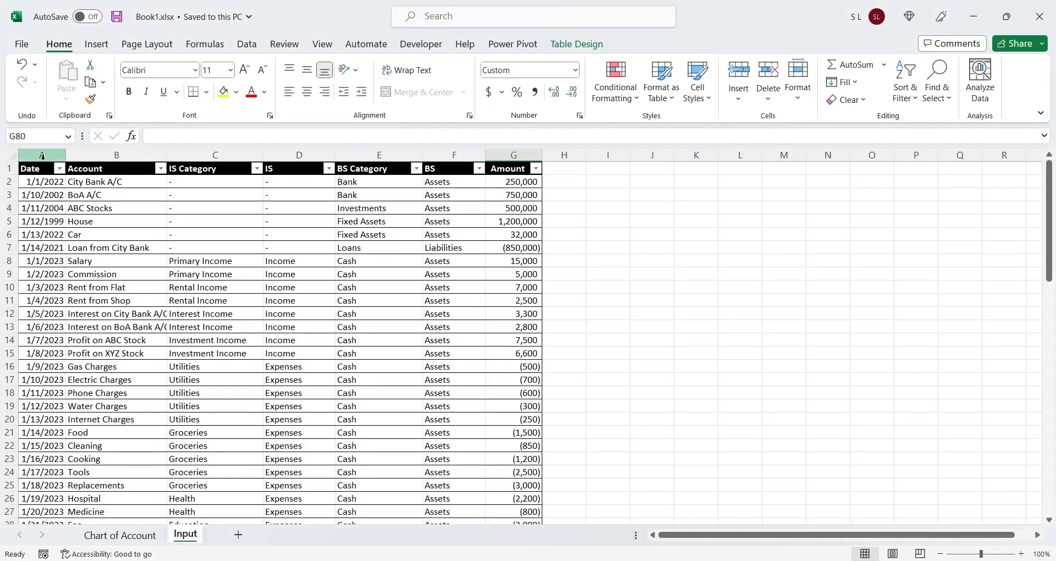
- Insert a PivotTable from columns A to G of the Input sheet on a new worksheet
left_click_drag(42, 156, 498, 168)
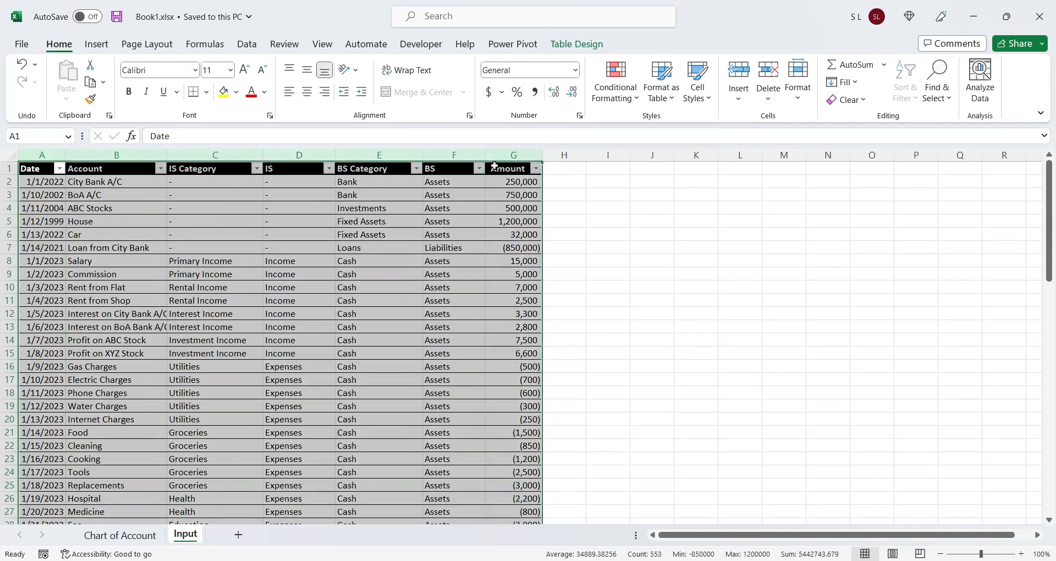
left_click(97, 44)
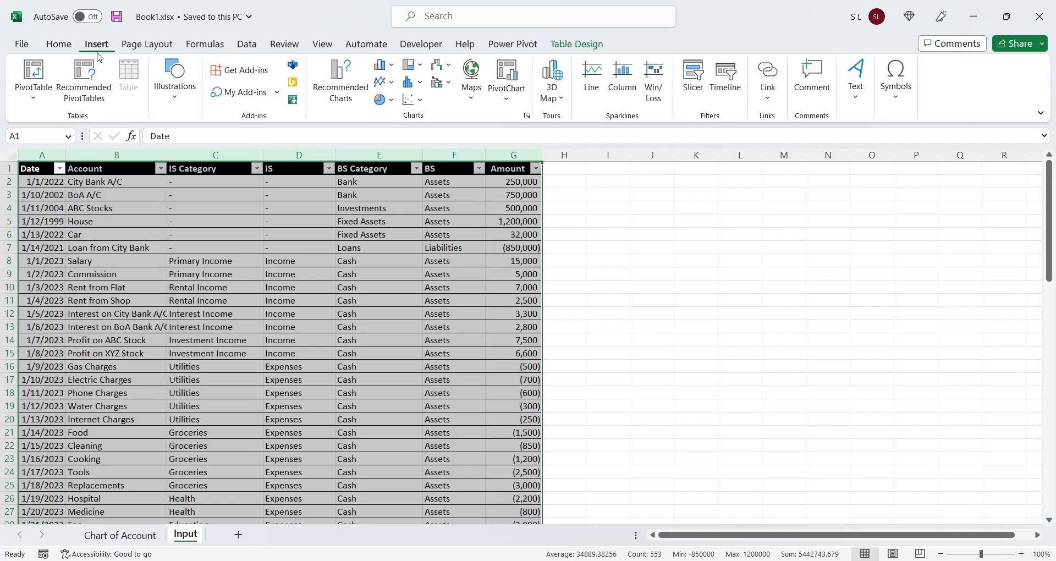
left_click(45, 73)
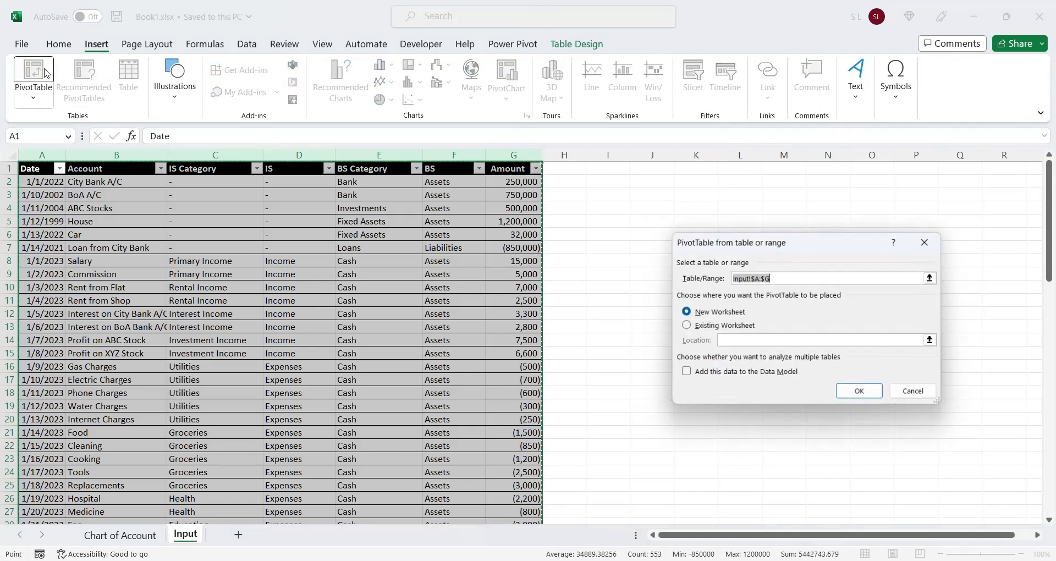
left_click(842, 388)
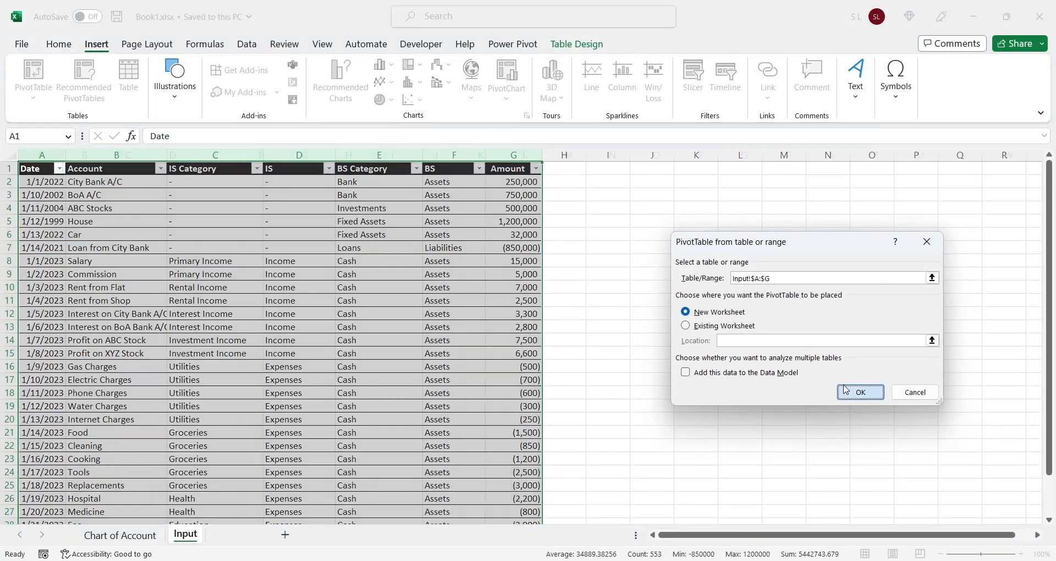
- Rename the new PivotTable worksheet as IS
left_click_drag(262, 531, 259, 531)
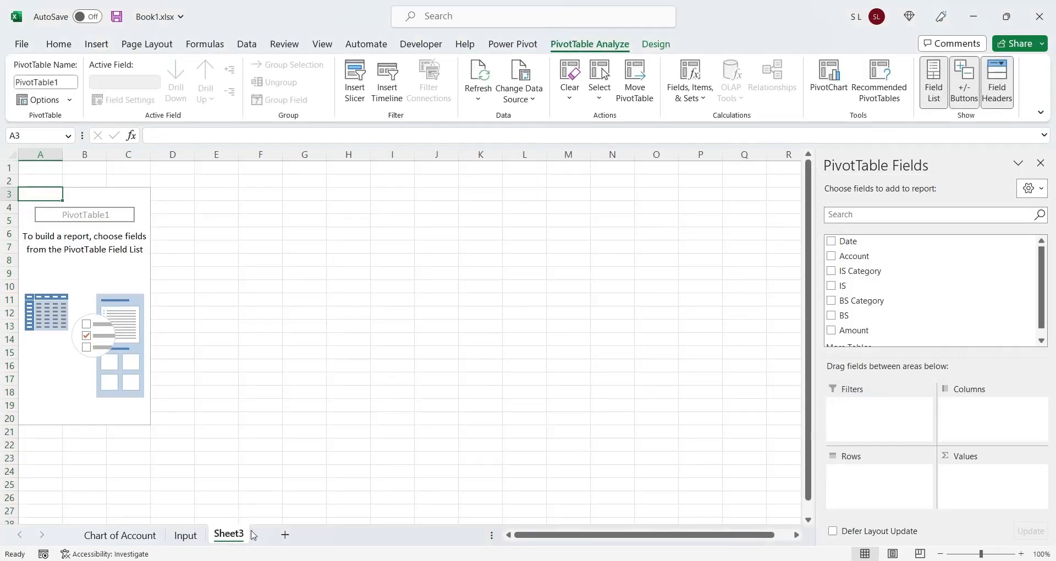
double_click(238, 533)
type("IA")
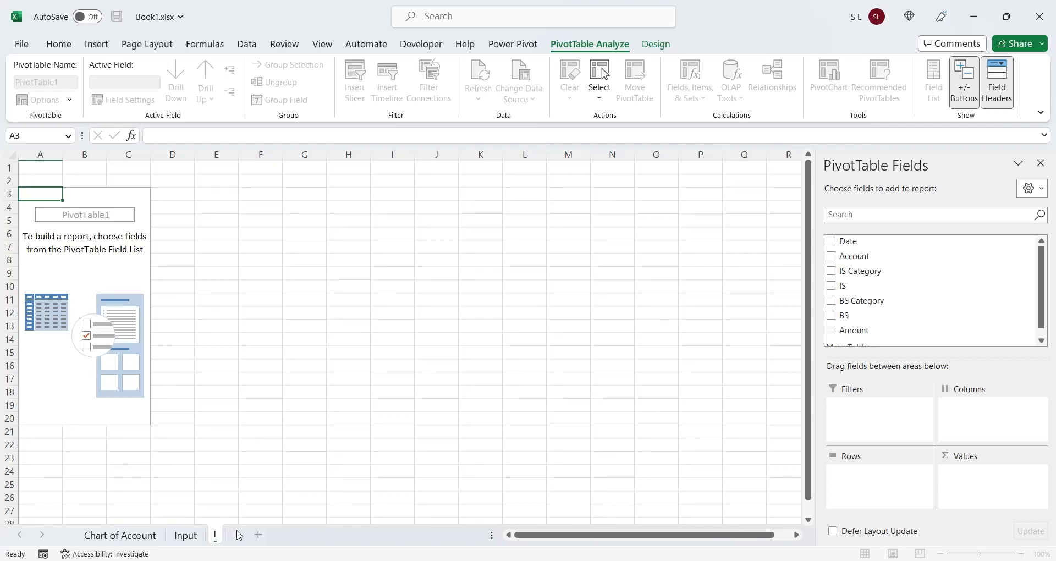
key("Return")
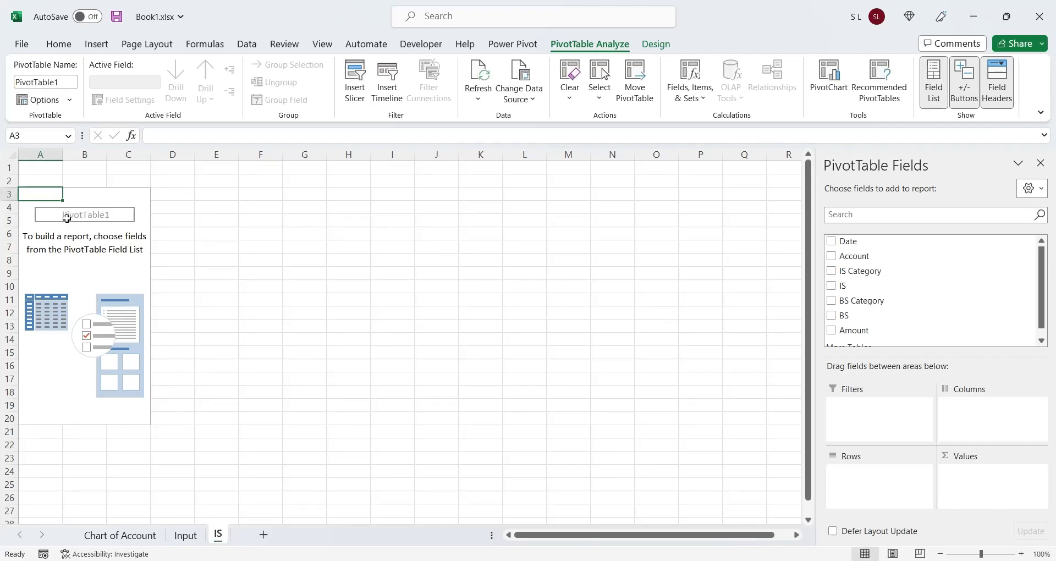
- Delete the two empty rows above the PivotTable on the IS sheet
left_click_drag(13, 181, 11, 168)
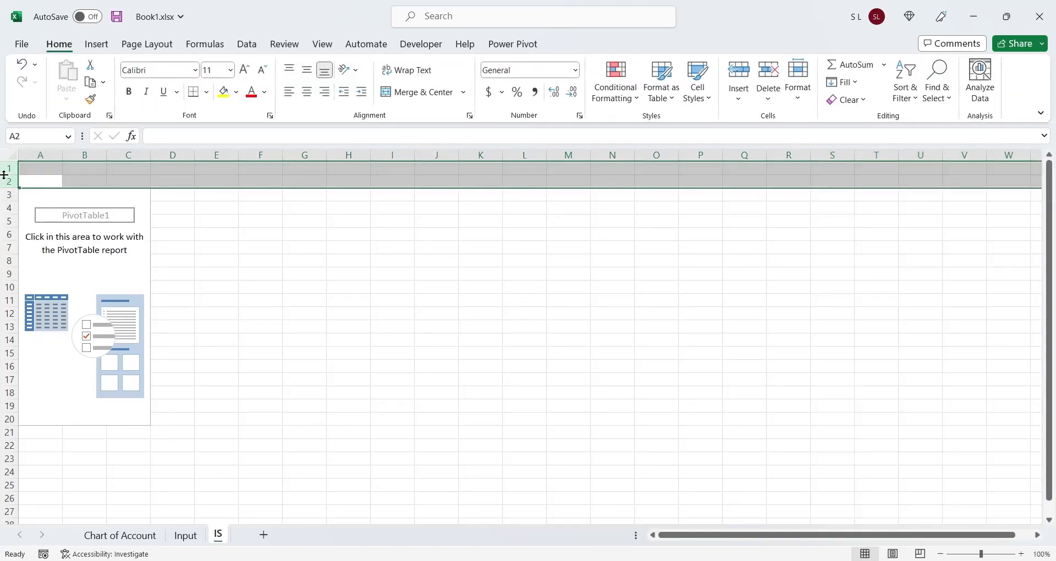
right_click(9, 175)
left_click(40, 315)
- Add the IS field to the PivotTable rows and filter out its "-" and (blank) items
left_click(94, 261)
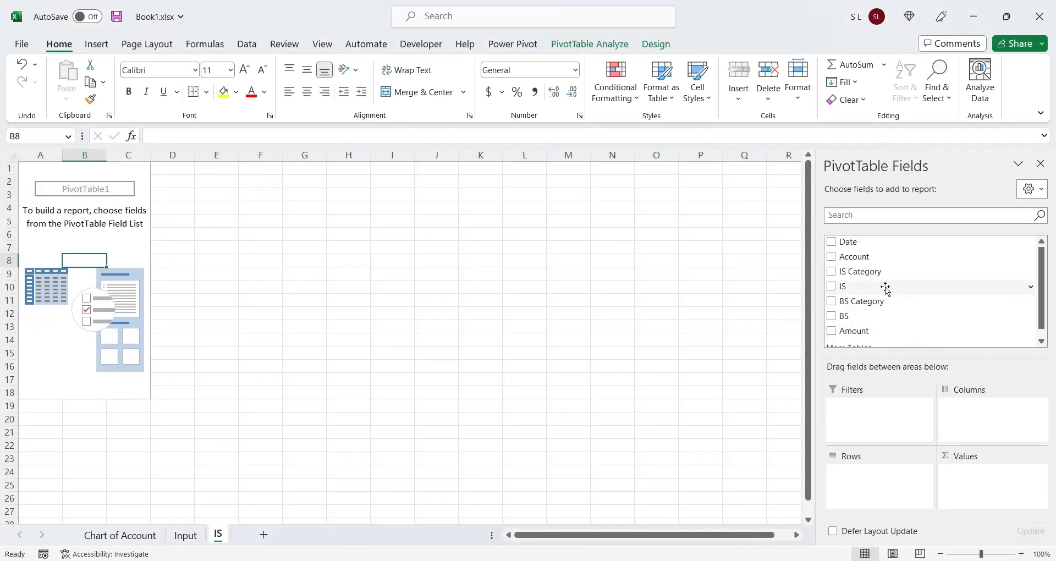
left_click_drag(887, 290, 889, 488)
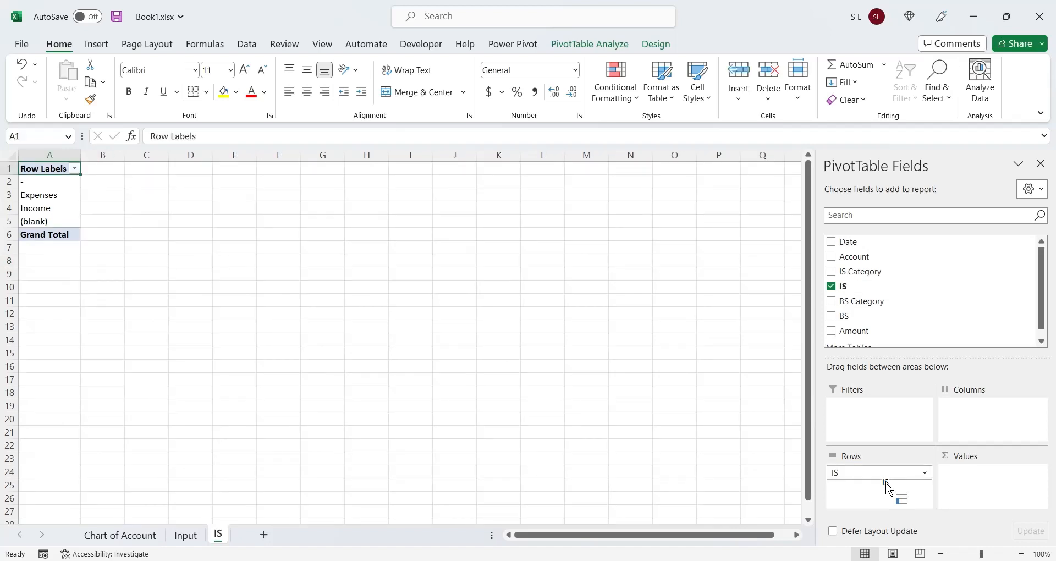
left_click(74, 169)
left_click(37, 328)
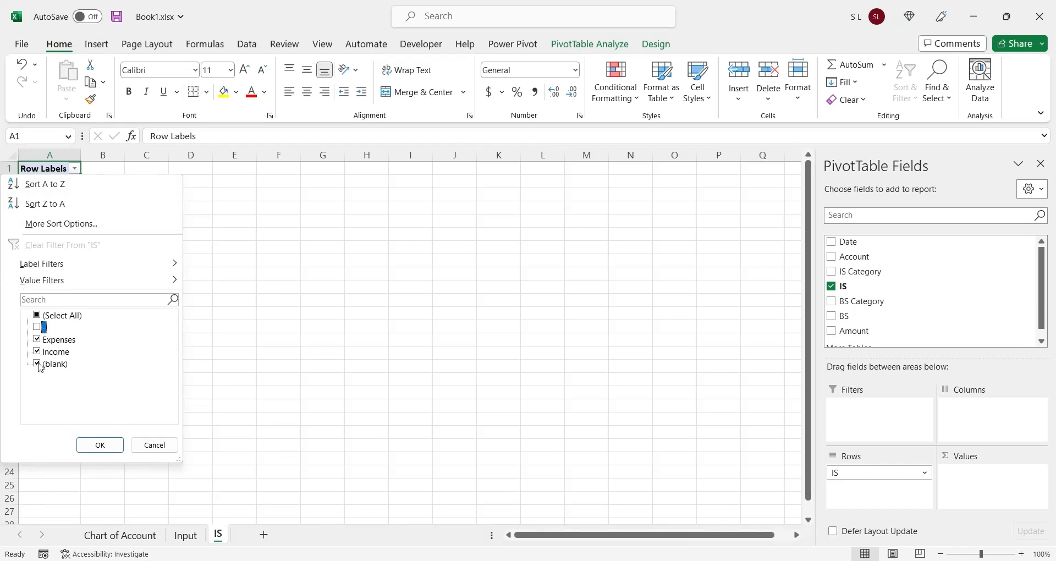
left_click(37, 363)
left_click(97, 444)
- Reorder the PivotTable row items so that Income comes above Expenses
left_click(21, 207)
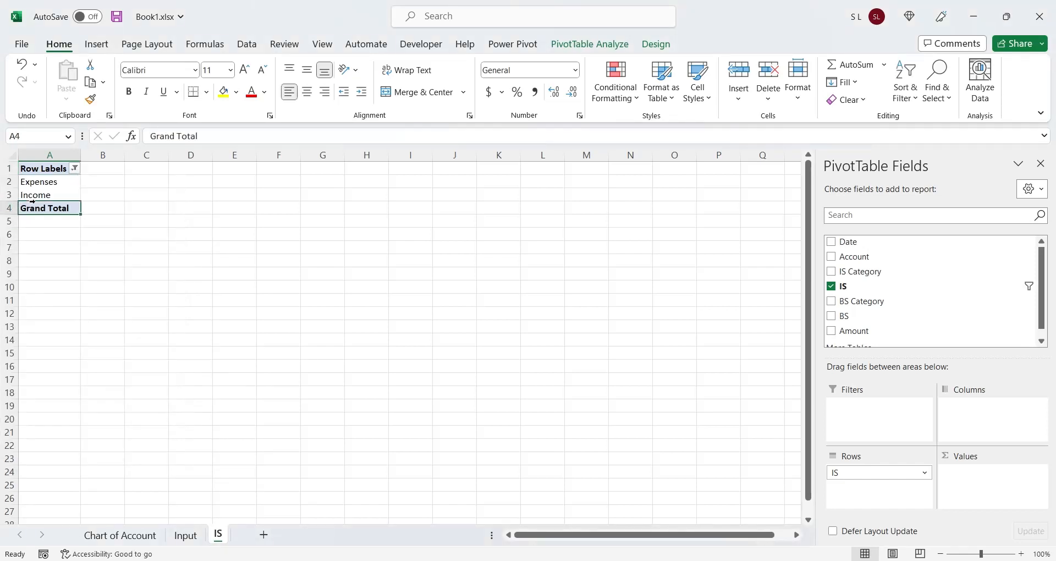
left_click(39, 196)
left_click_drag(43, 201, 45, 186)
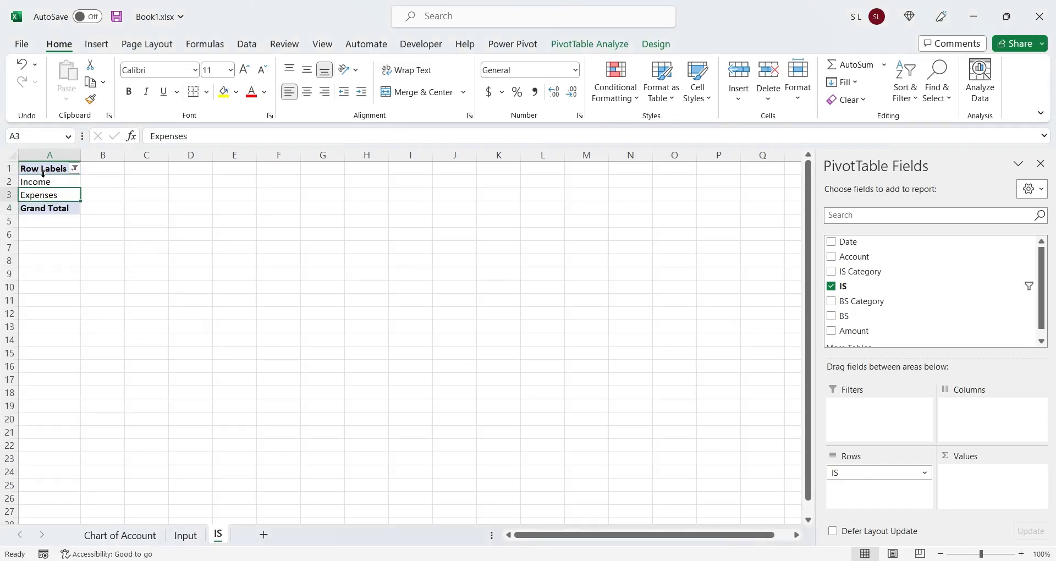
- Rename the PivotTable's Row Labels header as Description
left_click(47, 169)
type("De")
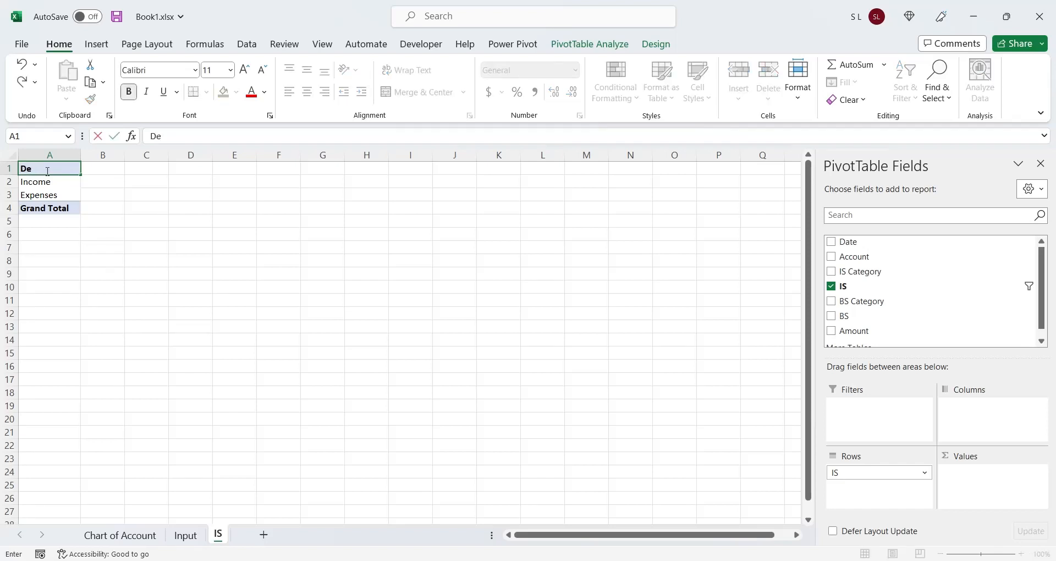
type("scription")
key("Return")
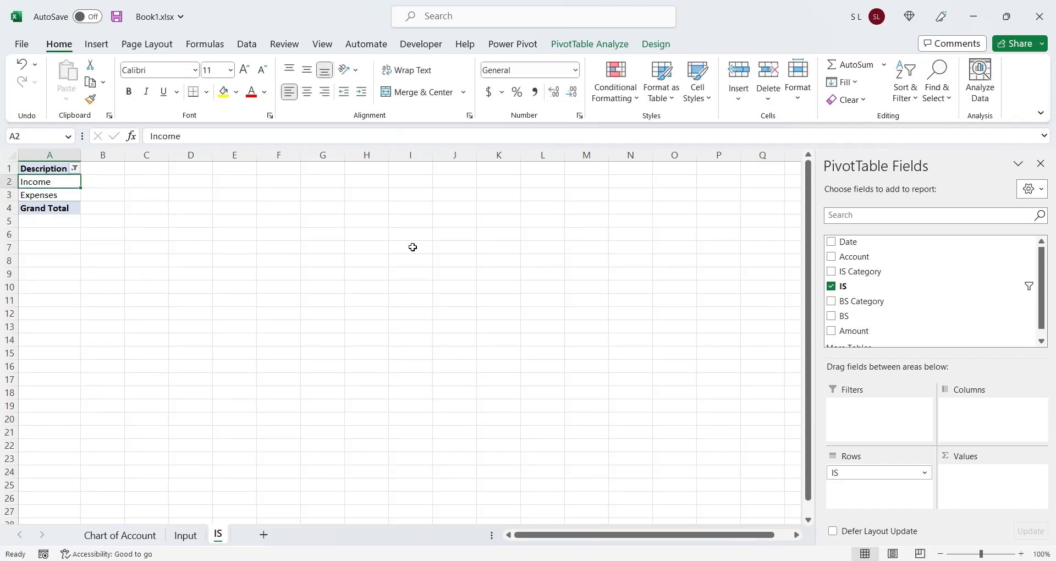
- Add IS Category and Account below IS in the PivotTable rows, and put Date in the columns
left_click_drag(857, 273, 878, 485)
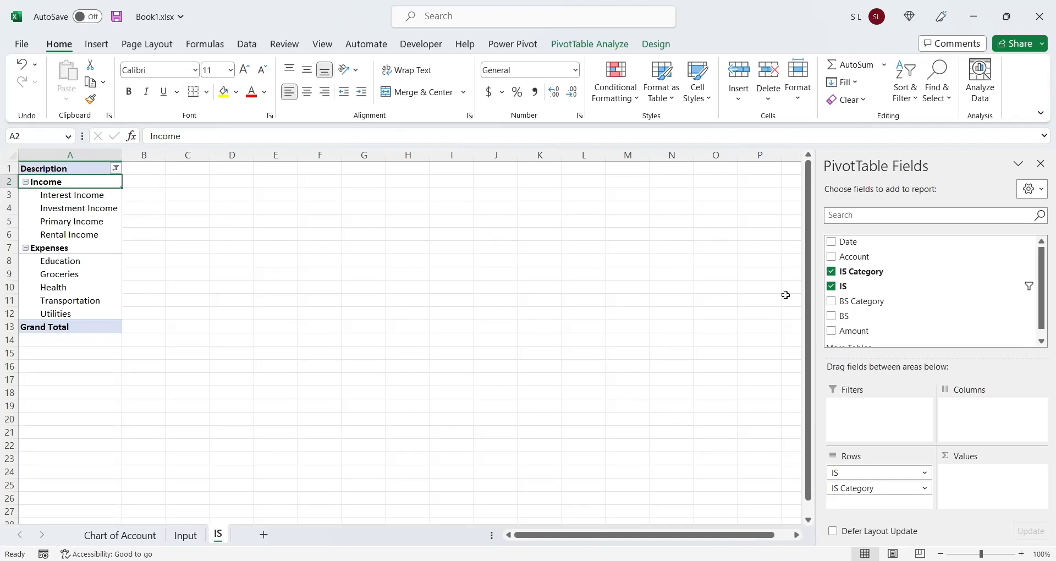
left_click_drag(862, 263, 896, 501)
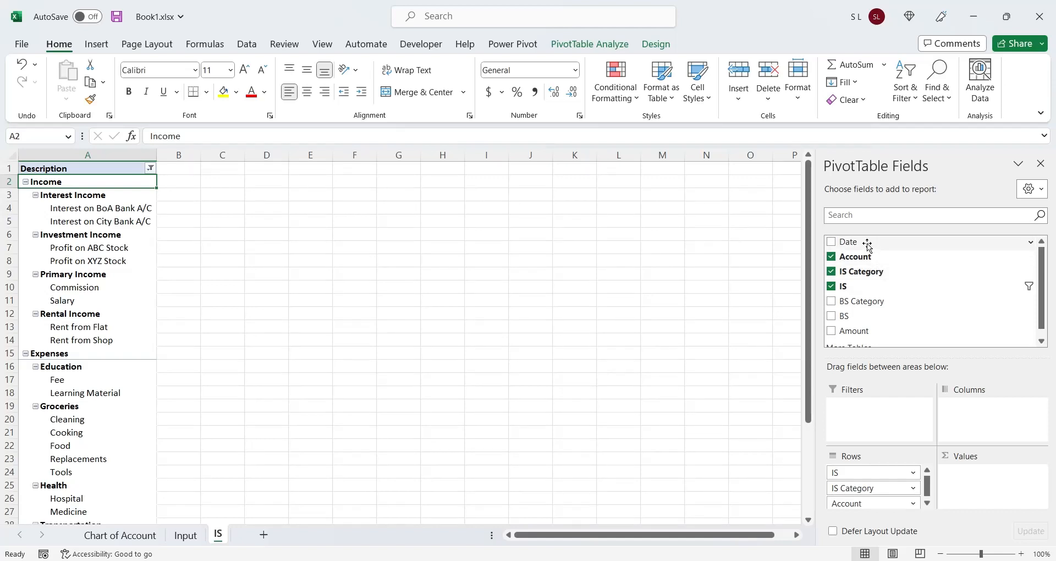
left_click_drag(869, 246, 999, 407)
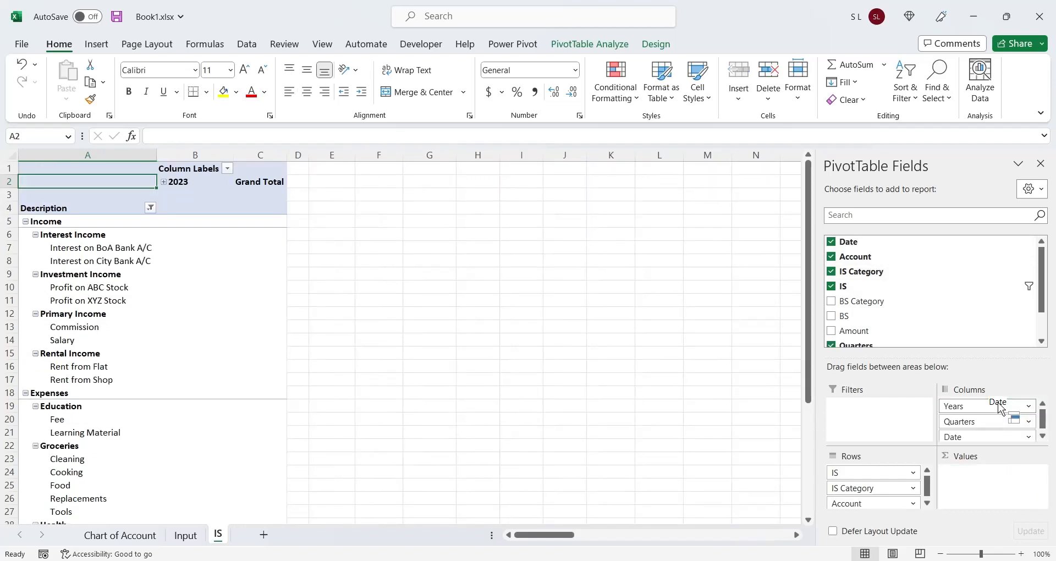
- Rename the PivotTable's Column Labels header as Period
left_click(182, 170)
type("Perio")
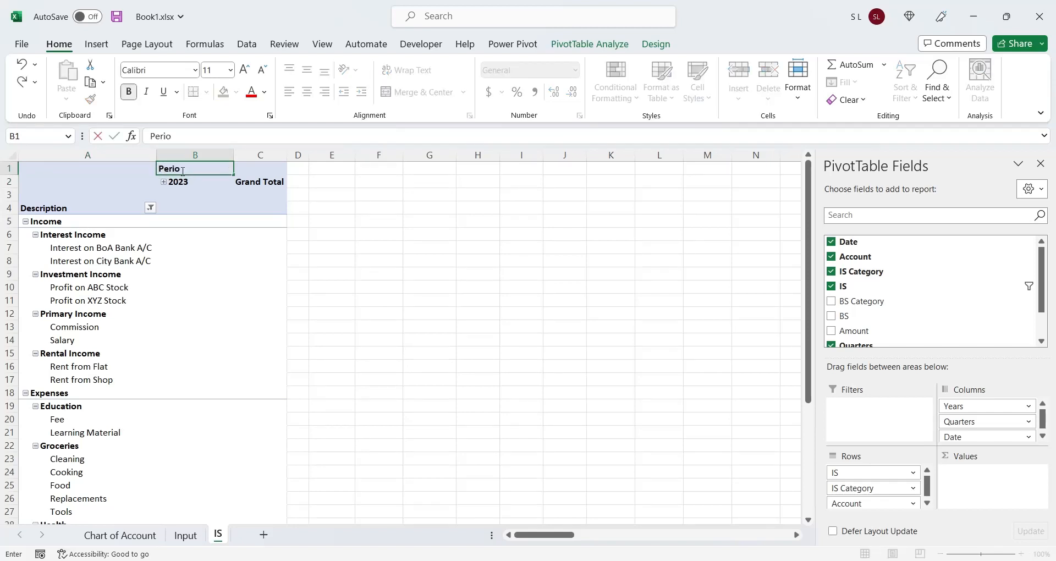
type("d")
key("Return")
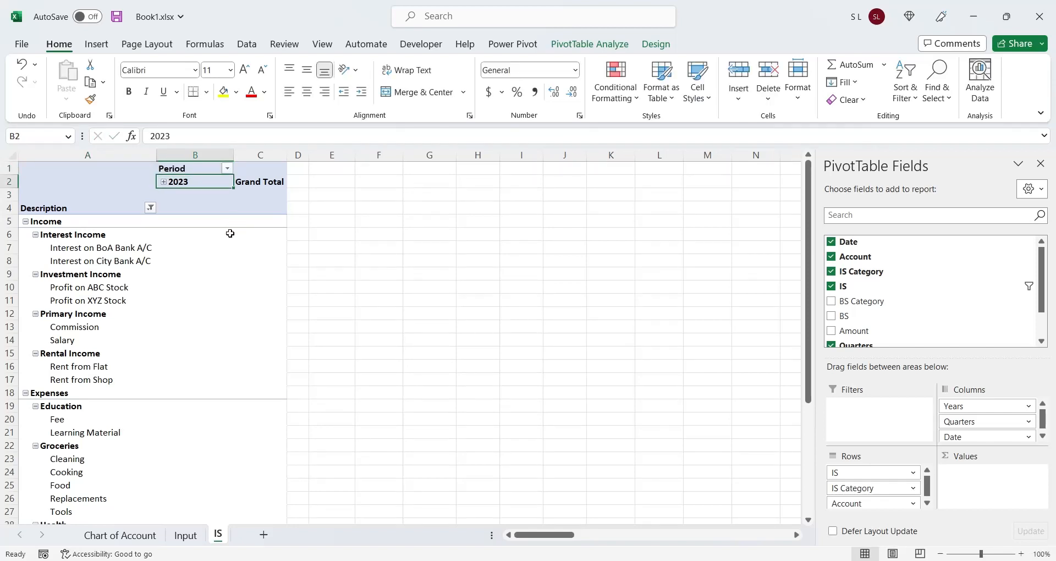
- Add the Amount field to the PivotTable values
scroll(231, 242, "down", 6)
scroll(231, 253, "up", 6)
left_click(169, 260)
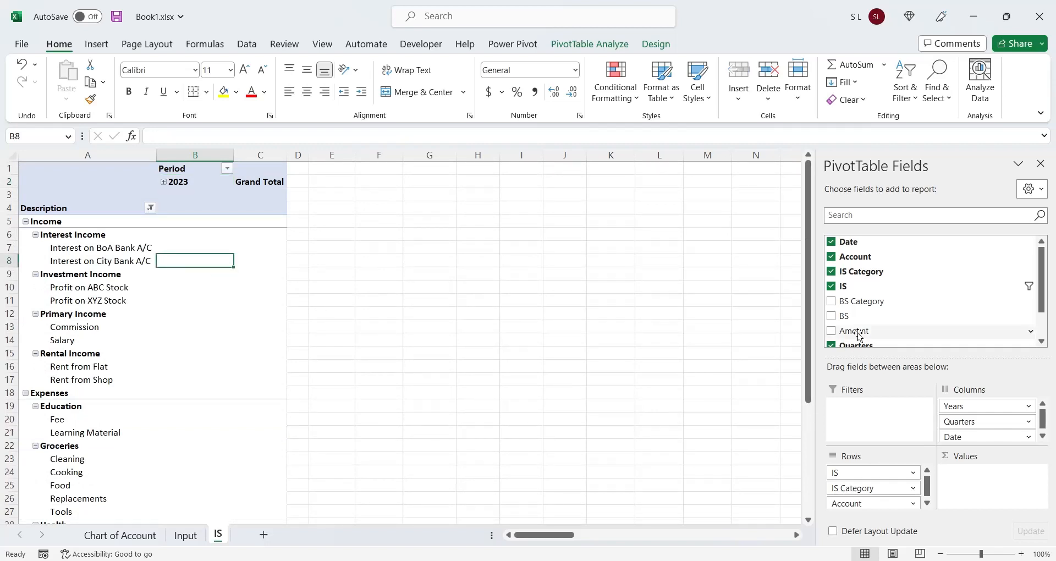
scroll(935, 322, "down", 1)
left_click_drag(878, 302, 988, 484)
- Shorten the value field's custom name to Amount by removing "Sum of" in the value field settings
left_click(988, 475)
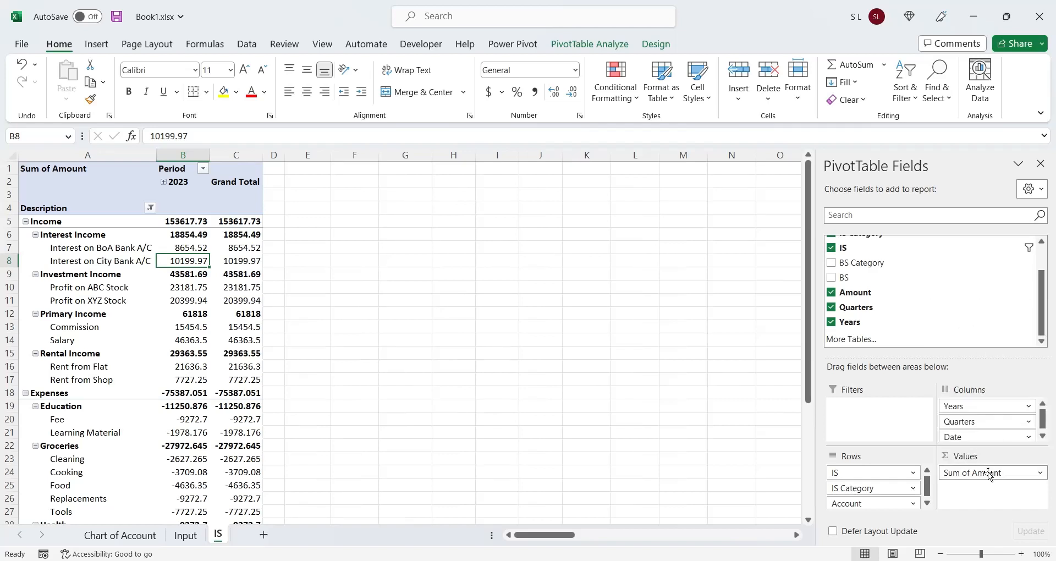
left_click(987, 456)
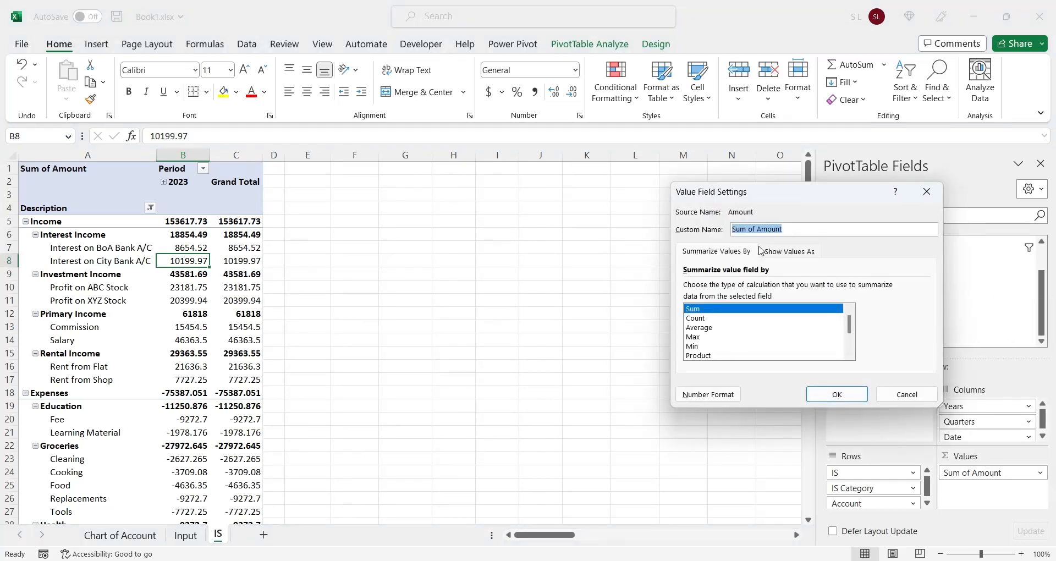
left_click(758, 229)
left_click_drag(758, 229, 733, 230)
key("BackSpace")
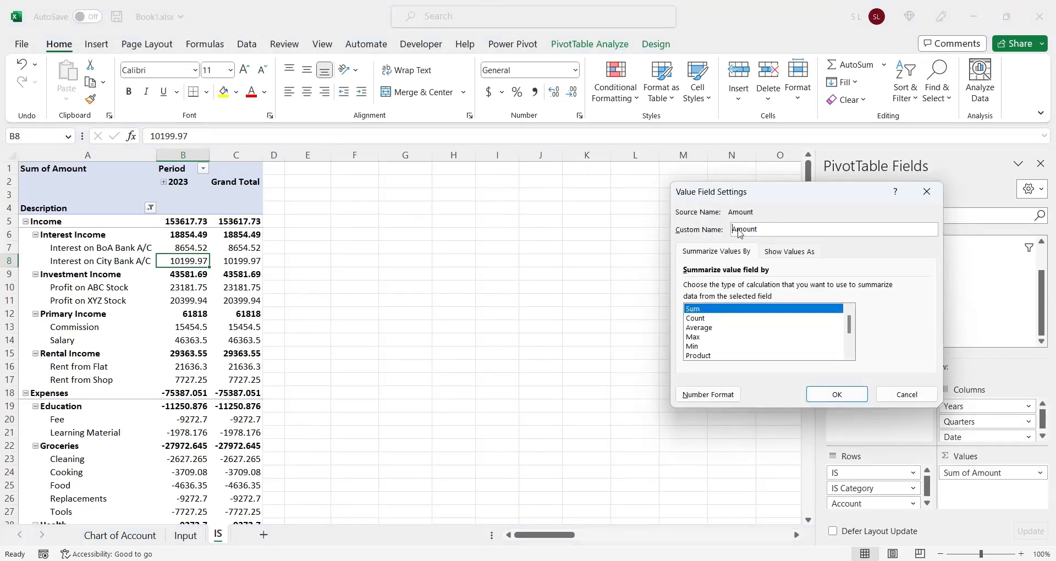
- Format the Amount value field as Accounting with 0 decimal places and no currency symbol
left_click(708, 395)
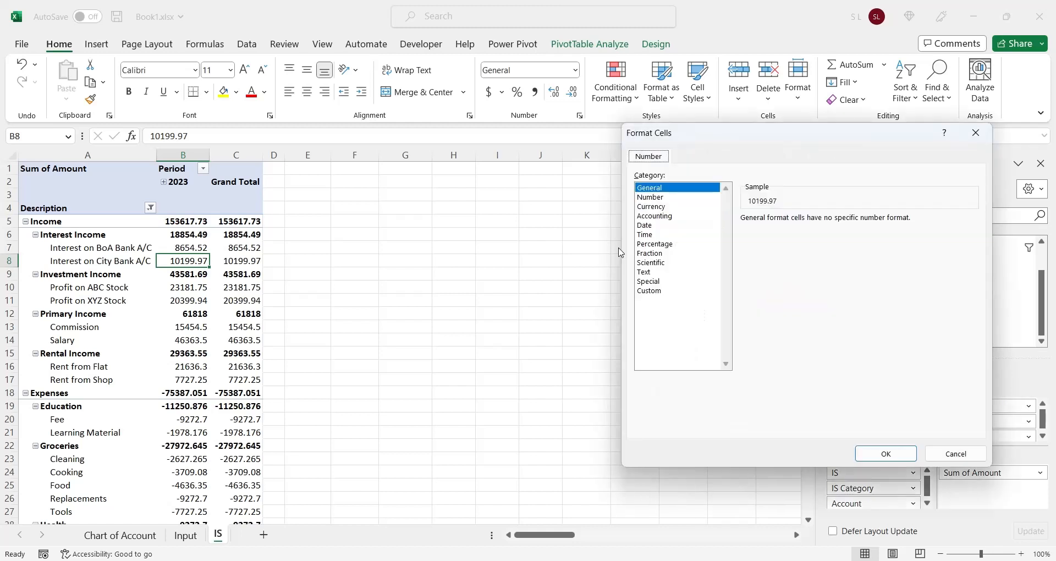
left_click(674, 216)
left_click(837, 223)
left_click(837, 223)
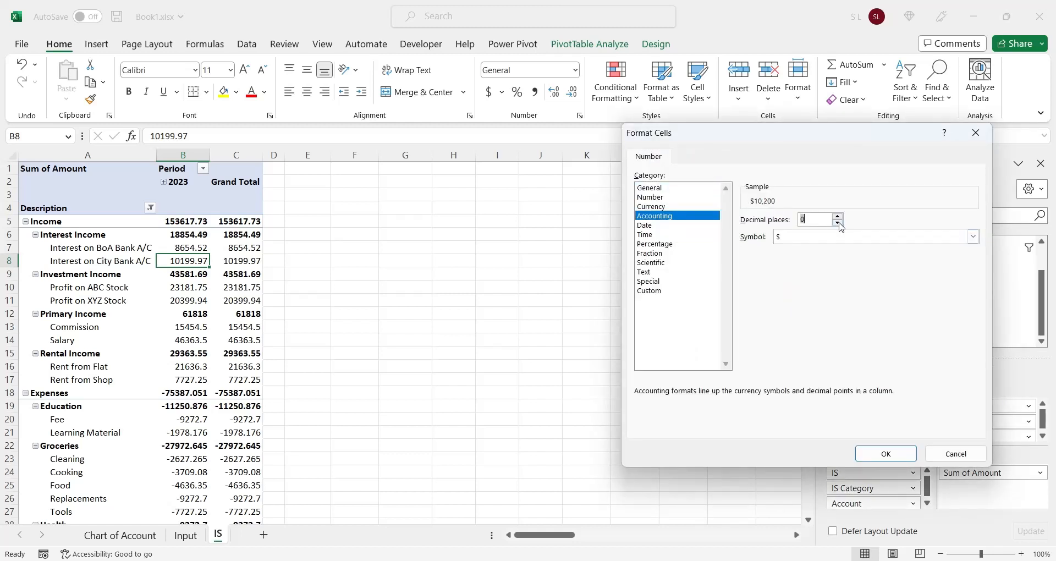
left_click(841, 238)
left_click(828, 238)
left_click(825, 238)
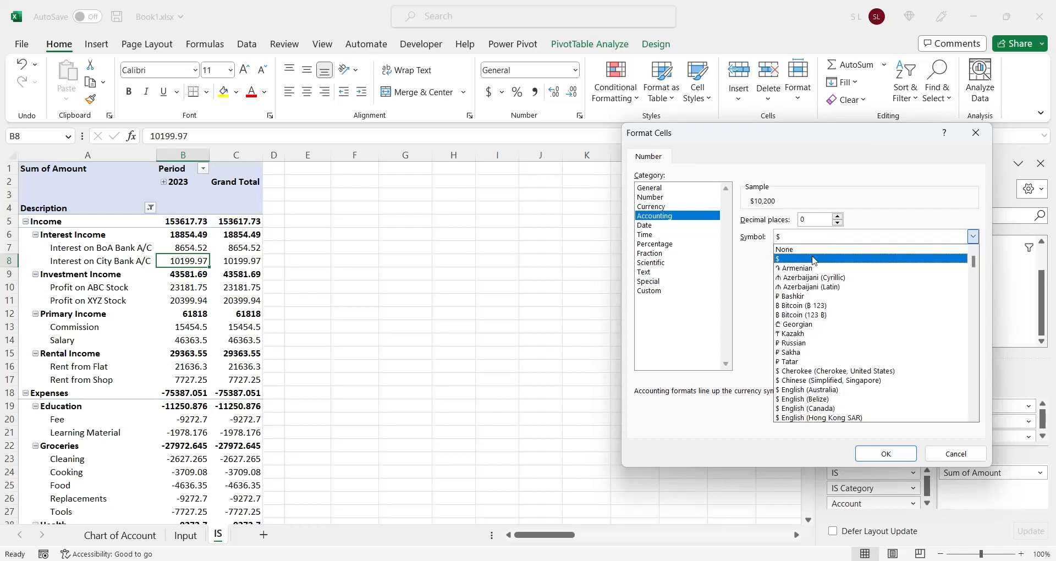
left_click(820, 246)
left_click(860, 449)
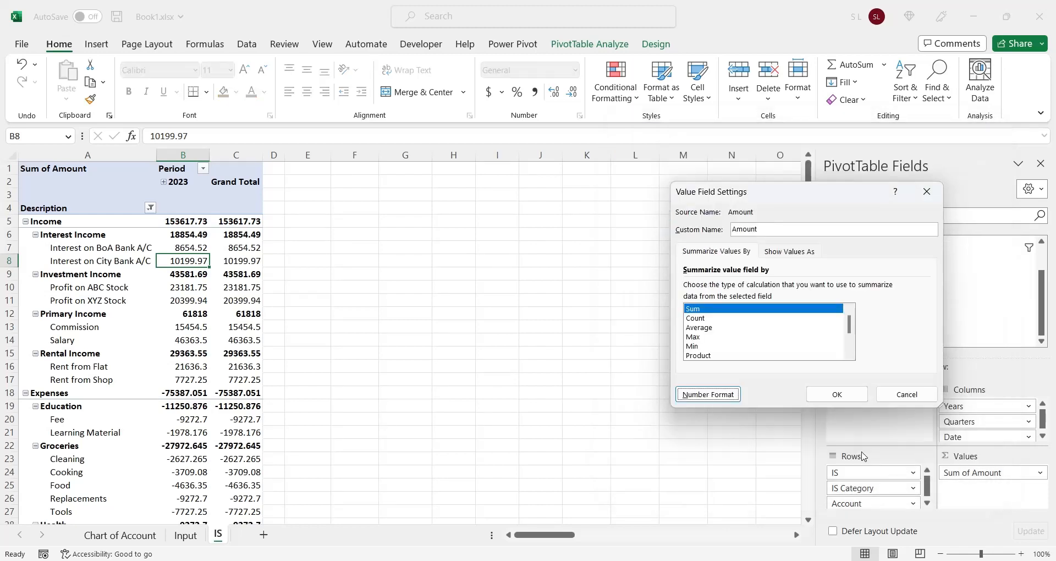
left_click(845, 400)
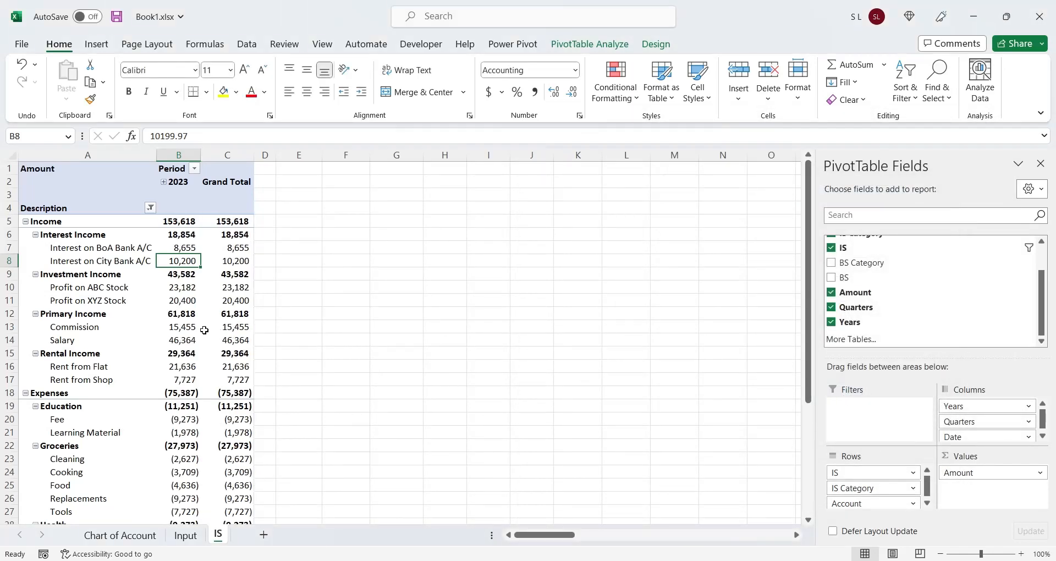
- Expand 2023 and Qtr1 to the monthly columns, and freeze the panes at cell B5
left_click(163, 182)
left_click(163, 195)
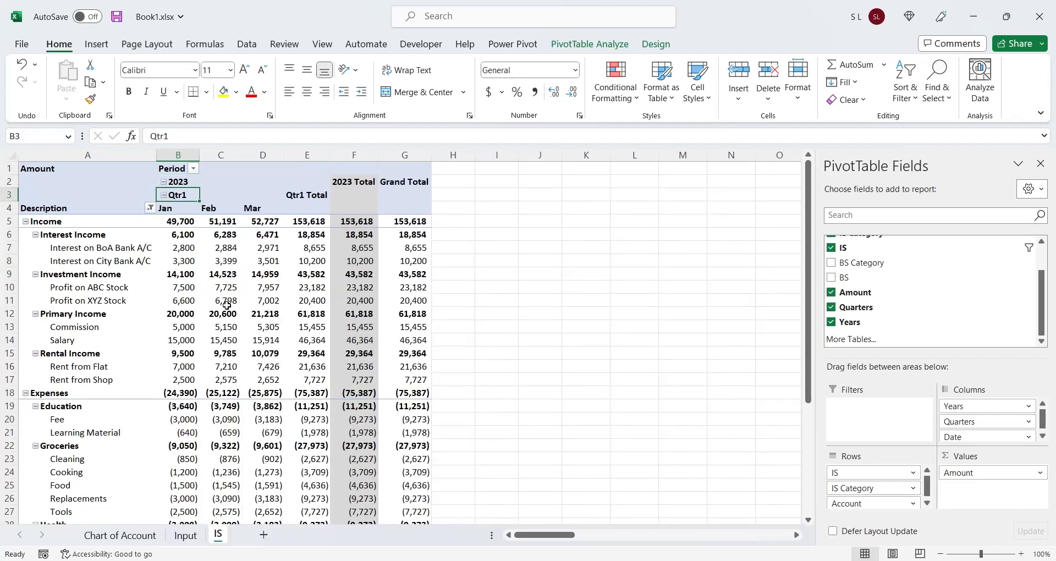
left_click(169, 225)
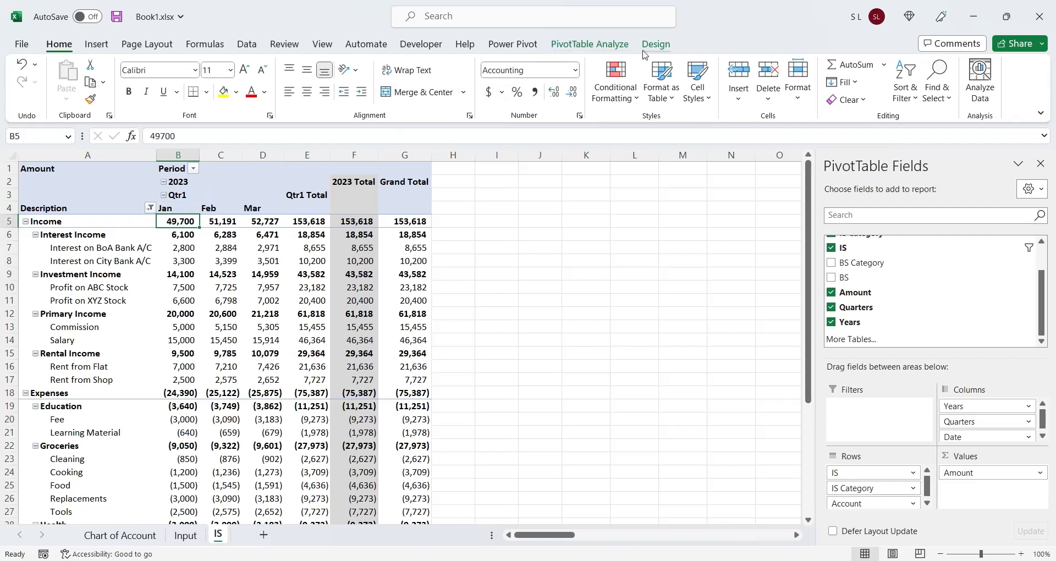
left_click(322, 44)
left_click(693, 102)
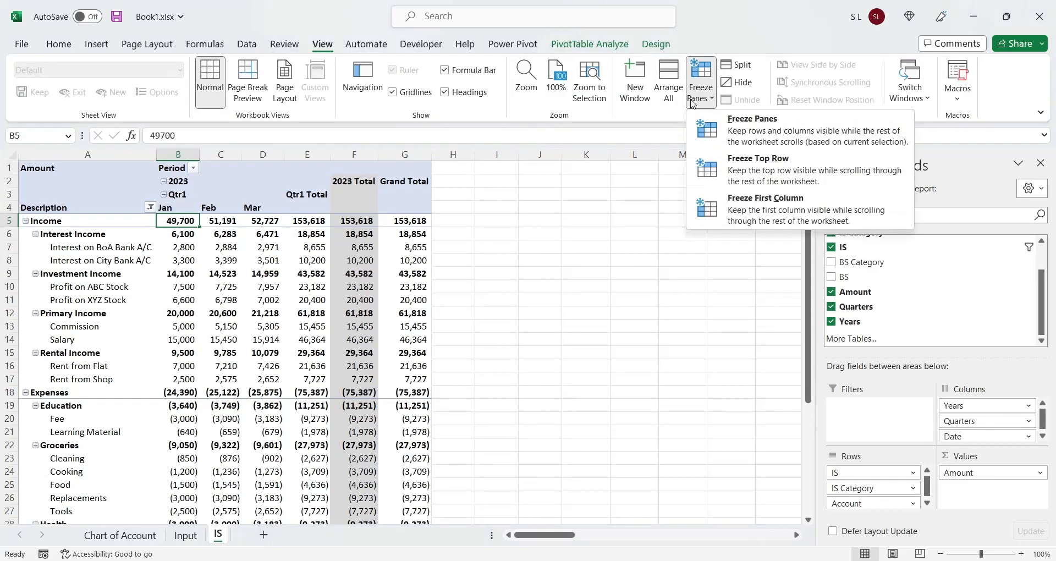
left_click(696, 129)
left_click(353, 289)
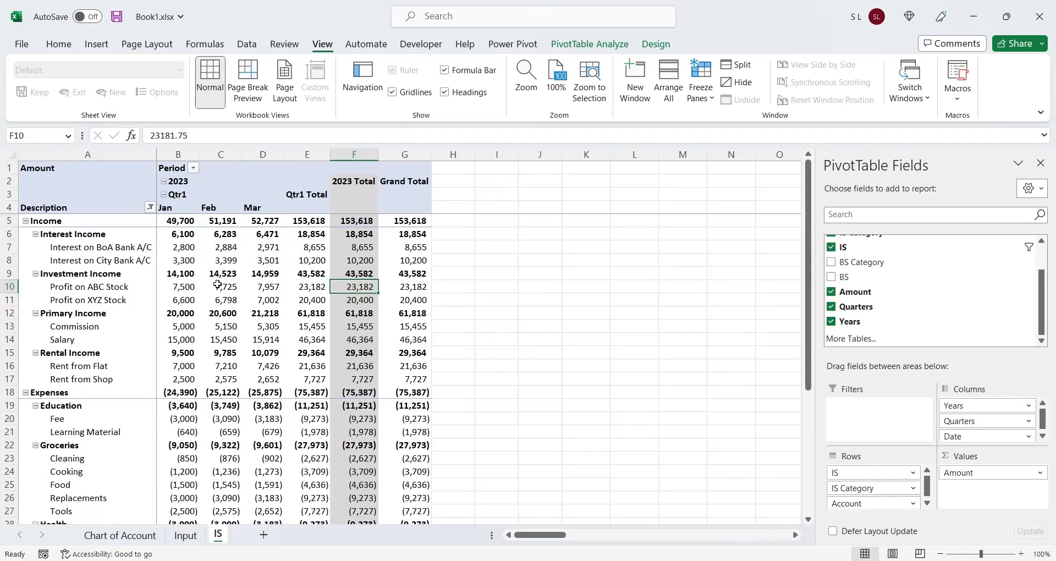
- Examine the Grand Total, Expenses and Income rows of the PivotTable for each month and the quarter
scroll(225, 284, "down", 2)
scroll(224, 284, "down", 5)
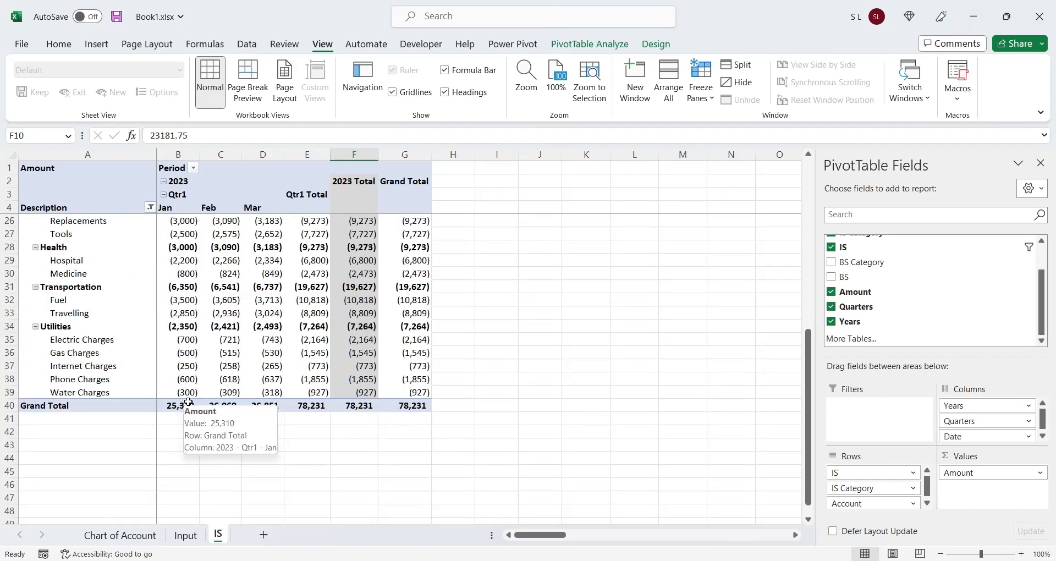
left_click_drag(179, 408, 333, 413)
left_click(263, 366)
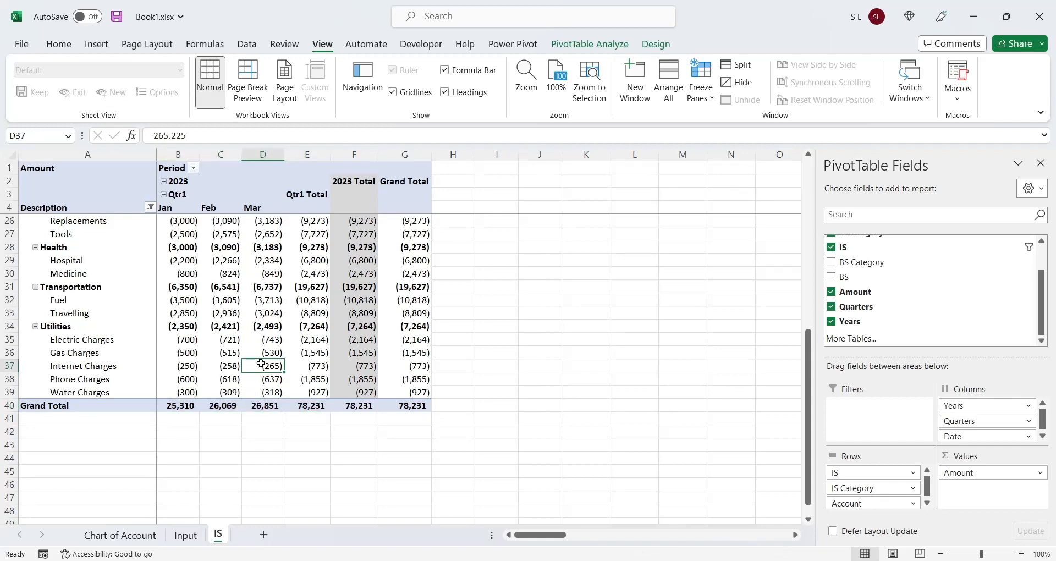
scroll(263, 364, "up", 6)
scroll(262, 363, "up", 1)
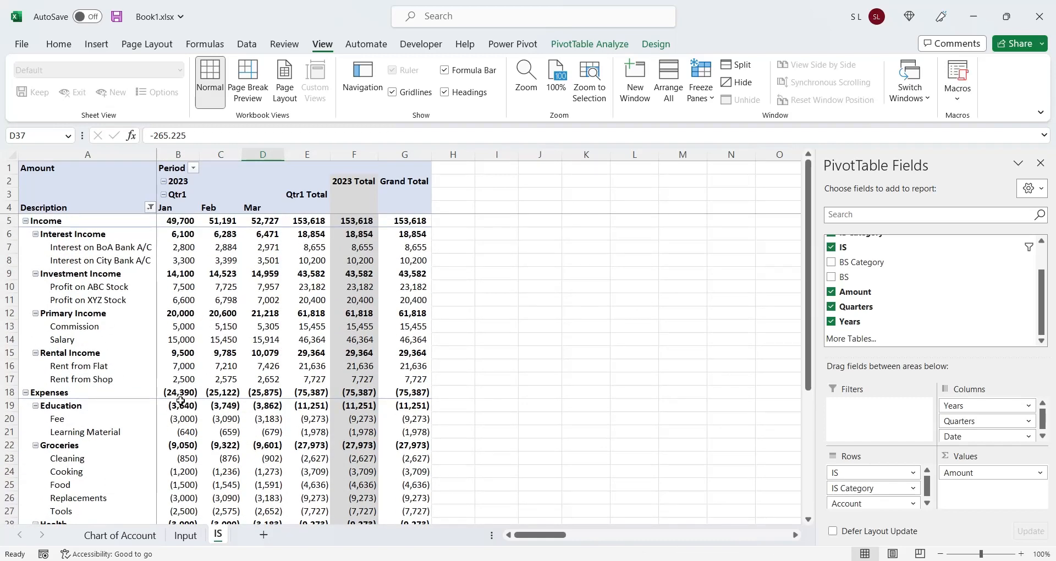
mouse_move(177, 398)
left_click(258, 393)
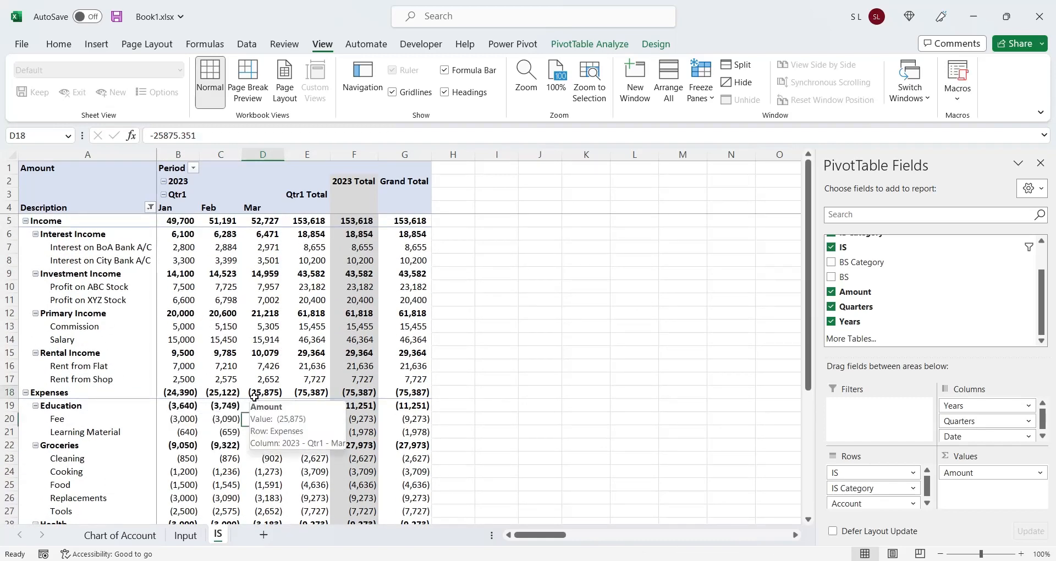
left_click_drag(167, 222, 308, 222)
left_click(241, 338)
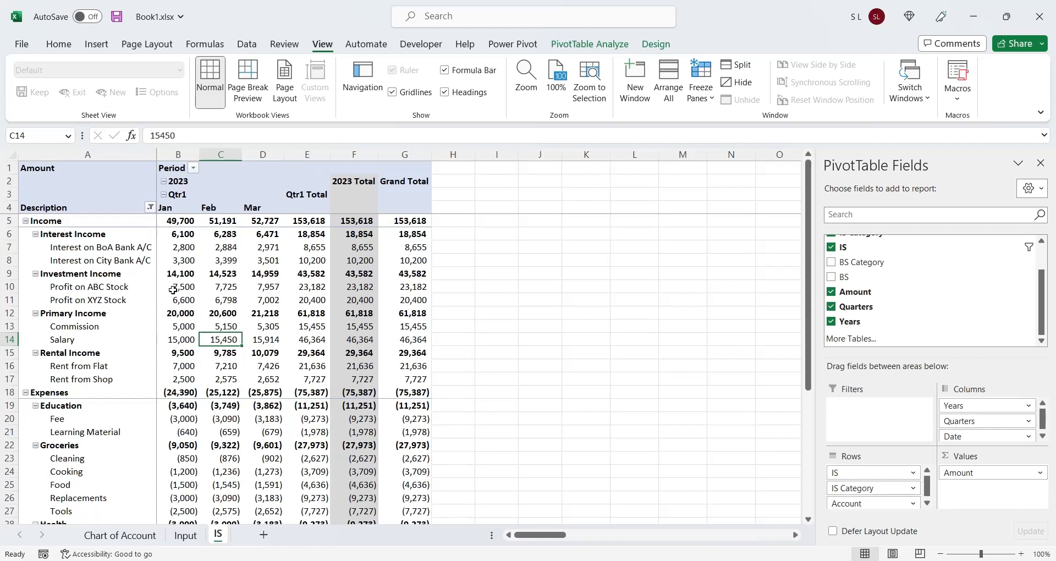
- Show all PivotTable subtotals at the bottom of each group
left_click(207, 274)
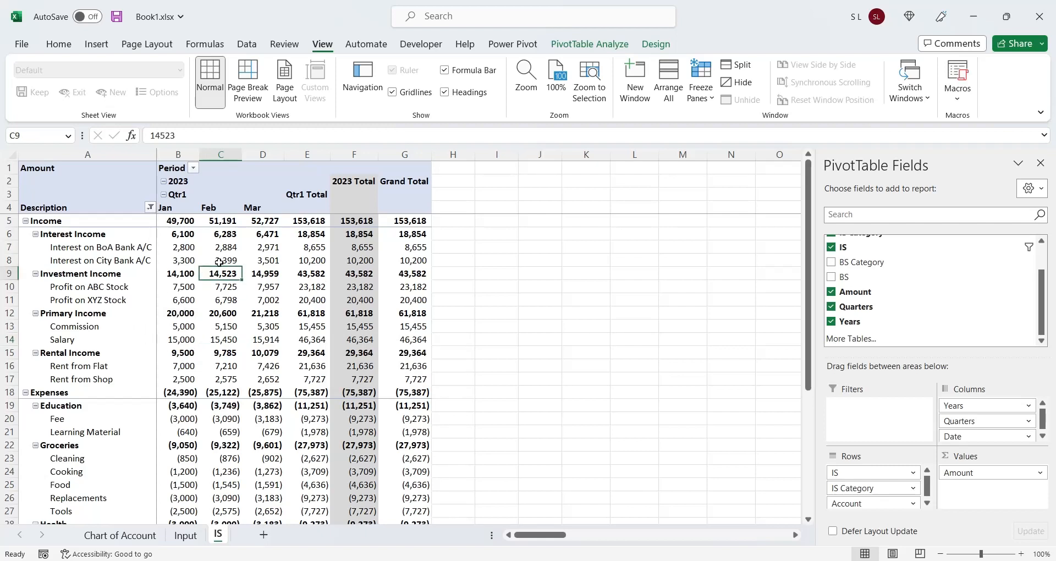
left_click(605, 44)
left_click(656, 44)
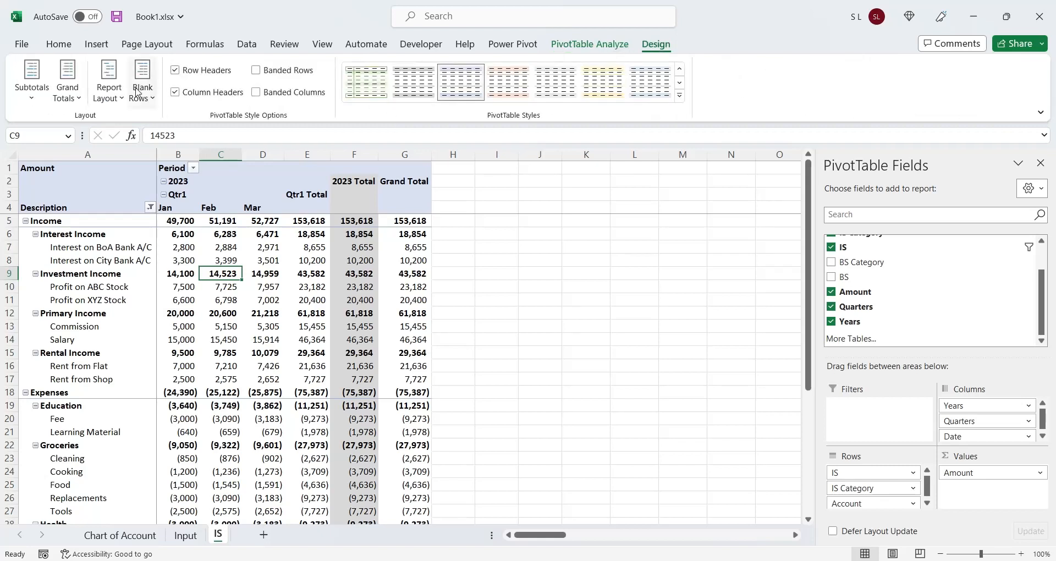
left_click(32, 83)
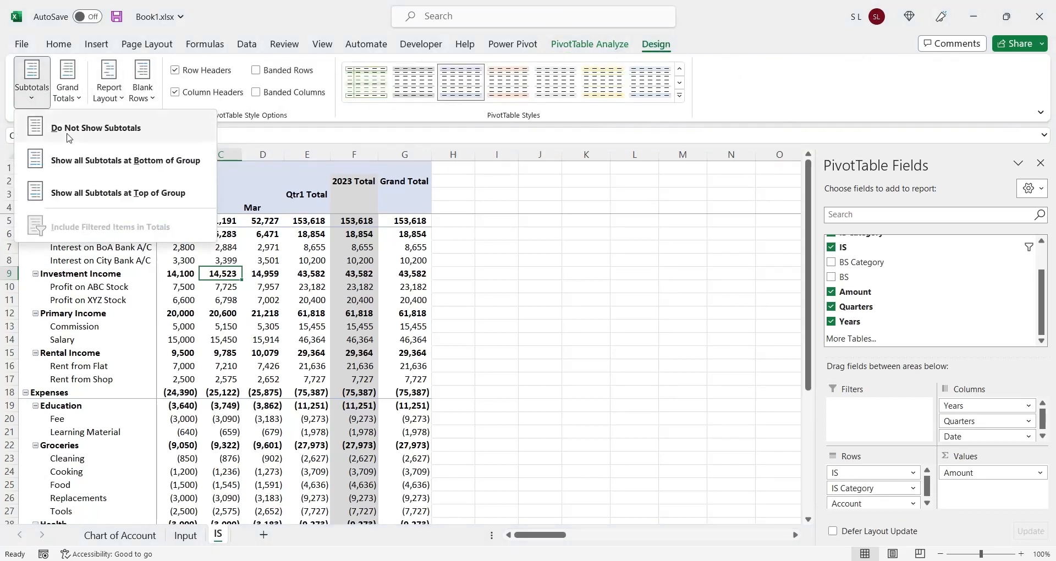
left_click(150, 164)
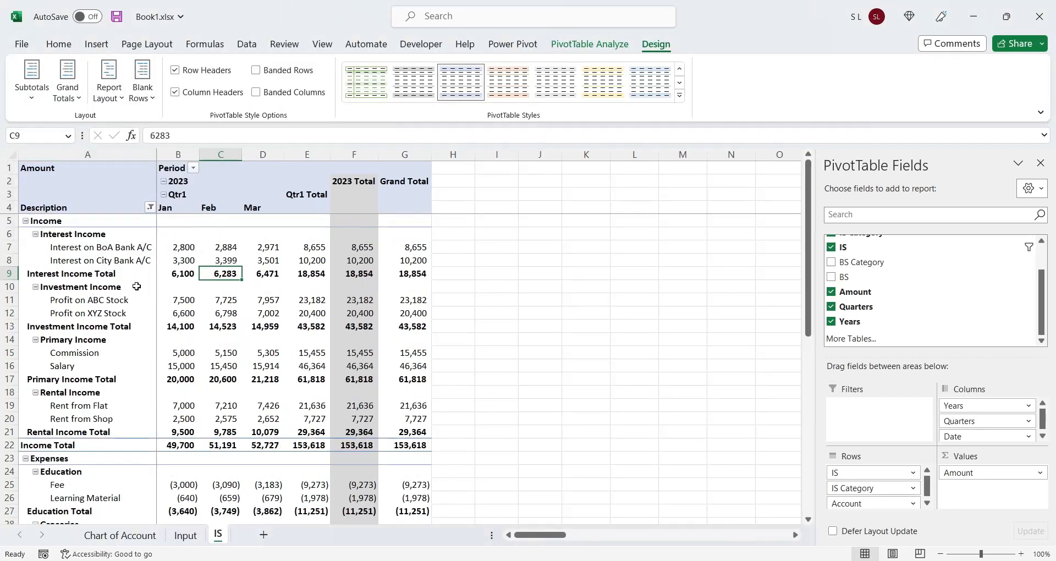
- Remove the word Total from the category subtotal labels by renaming the Interest Income subtotal in A9 to "Interest Income"
left_click(110, 274)
left_click(241, 136)
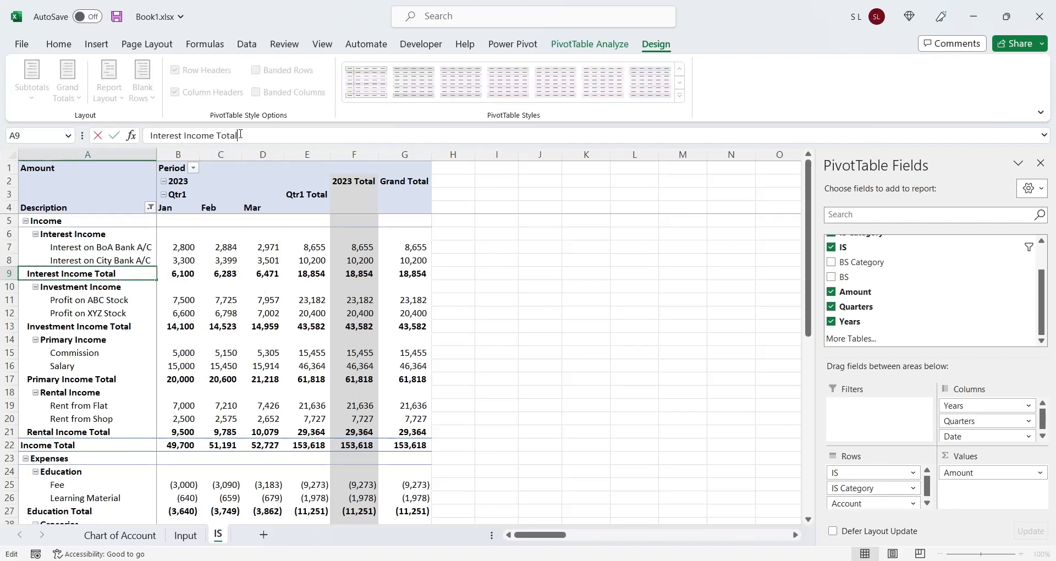
key("BackSpace")
key("BackSpace")
key("BackSpace")
key("BackSpace")
key("BackSpace")
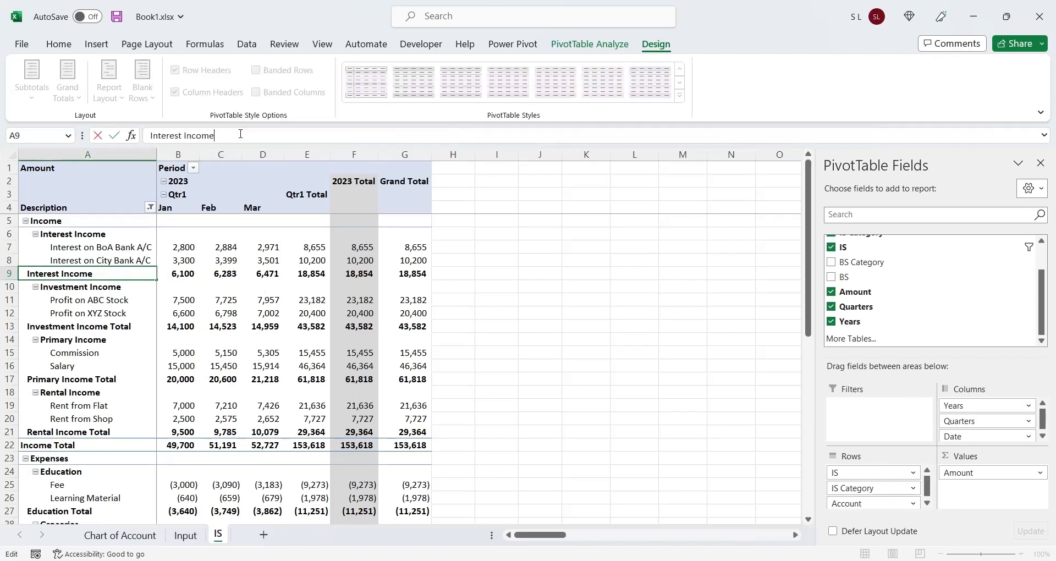
key("Return")
- Examine the category subtotal labels and the Income Total, Expenses Total and Grand Total rows throughout the income statement
left_click(212, 305)
scroll(224, 325, "down", 7)
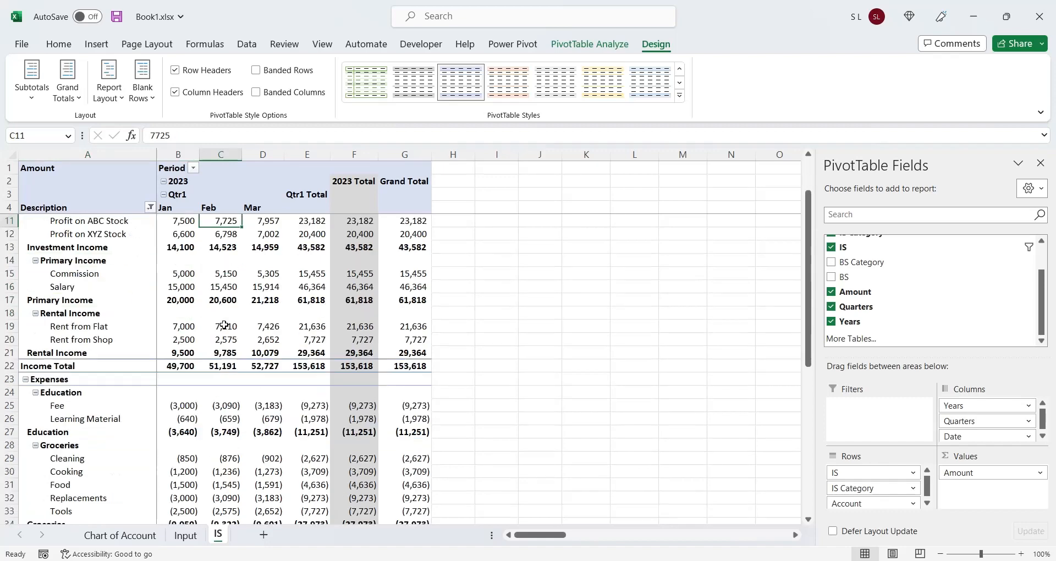
scroll(224, 325, "down", 3)
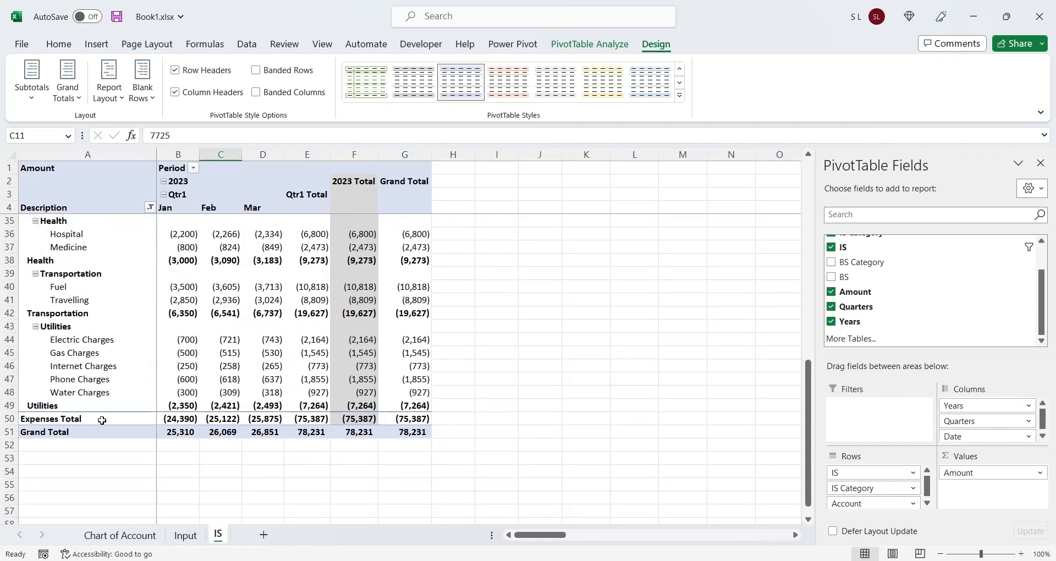
scroll(102, 421, "up", 9)
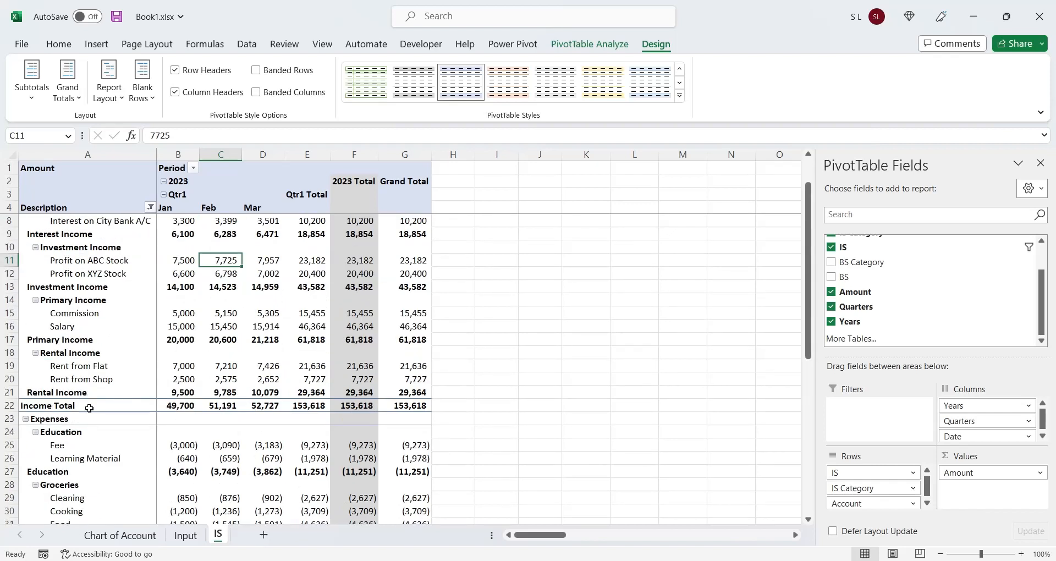
left_click(89, 407)
scroll(197, 319, "up", 1)
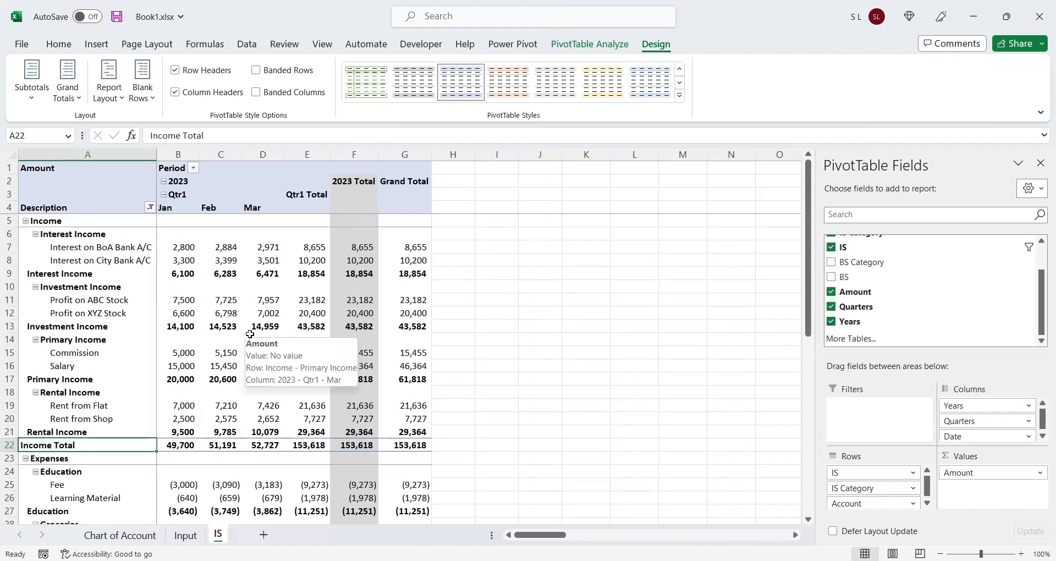
scroll(250, 334, "down", 10)
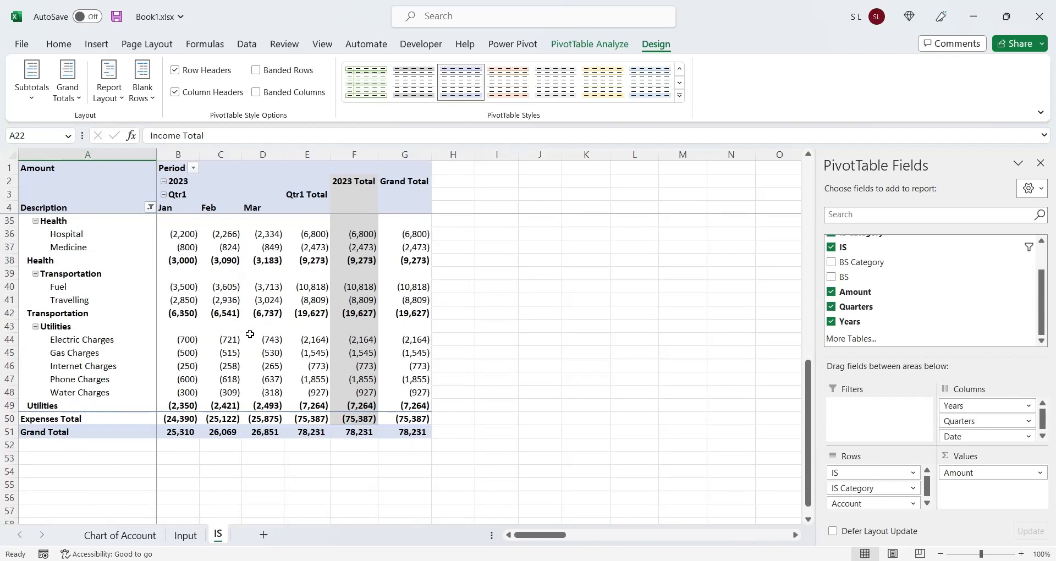
scroll(250, 334, "up", 10)
left_click(250, 334)
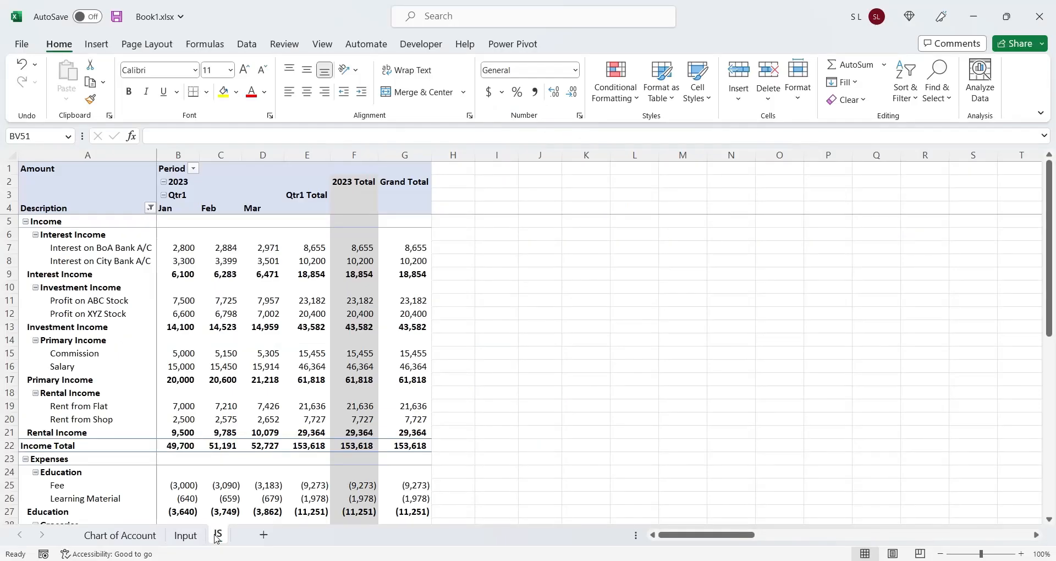
- Create a copy of the IS sheet at the end of the workbook and name it BS
right_click(218, 537)
left_click(267, 402)
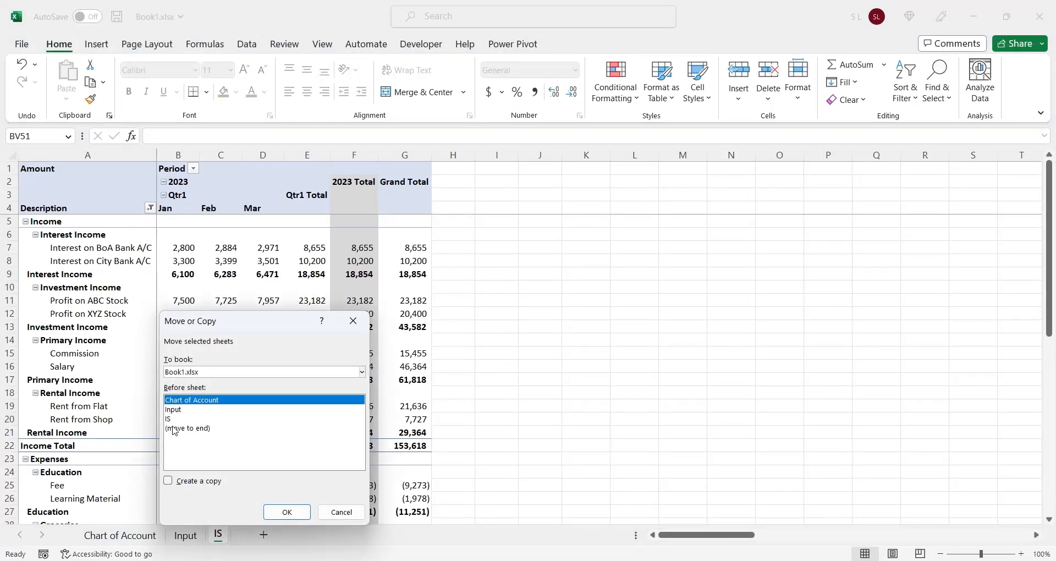
left_click(175, 429)
left_click(187, 482)
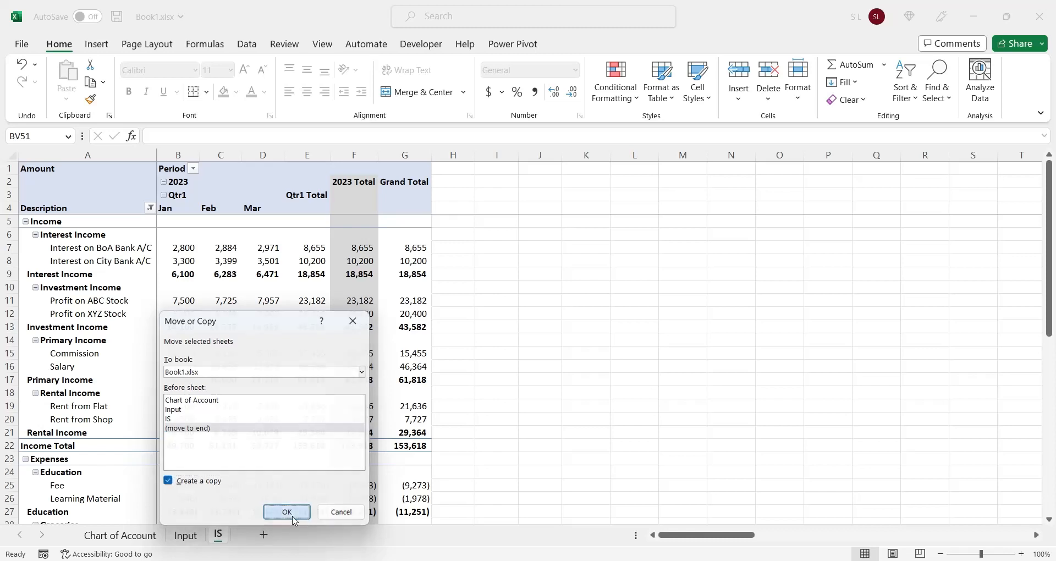
left_click(287, 512)
type("BS")
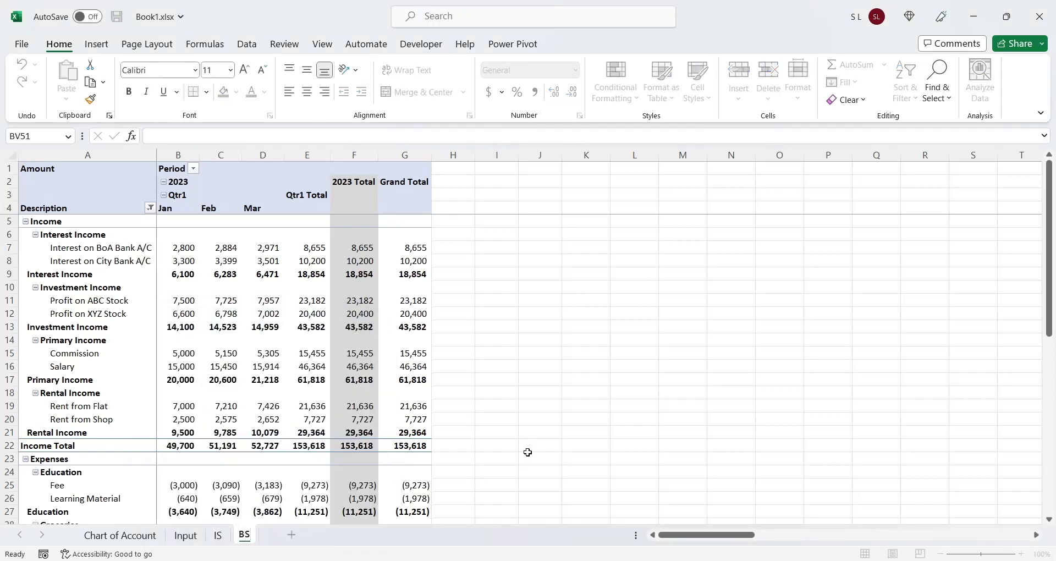
key("Return")
left_click(471, 414)
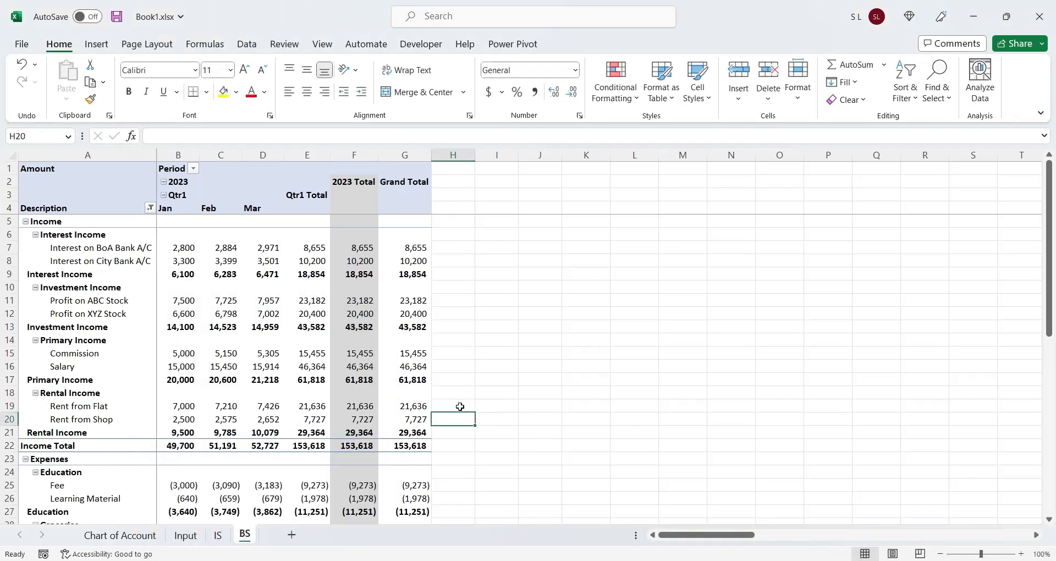
- Remove the IS and IS Category fields from the rows of the BS sheet's PivotTable
left_click(251, 277)
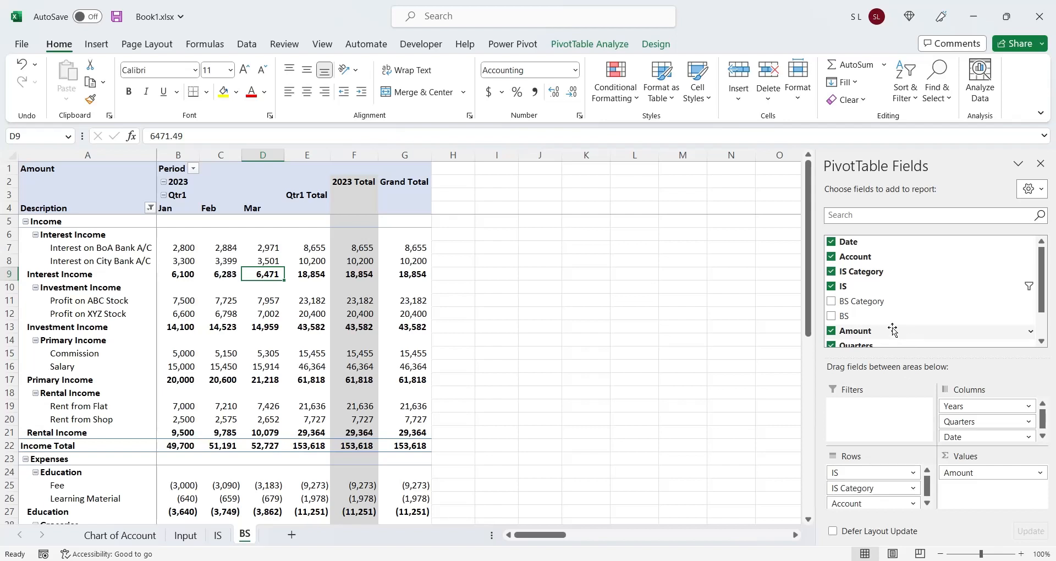
left_click(912, 472)
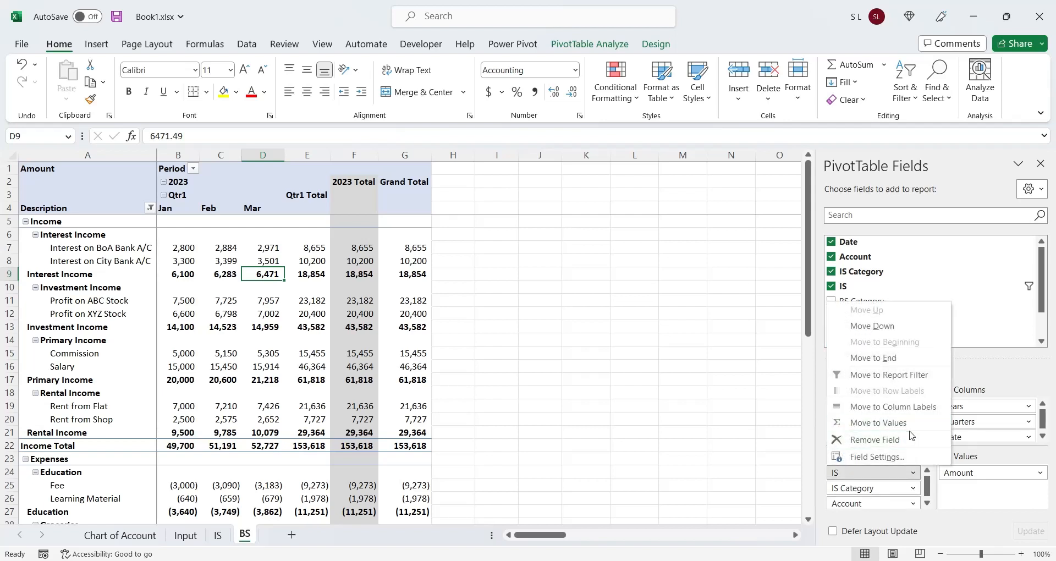
left_click(906, 440)
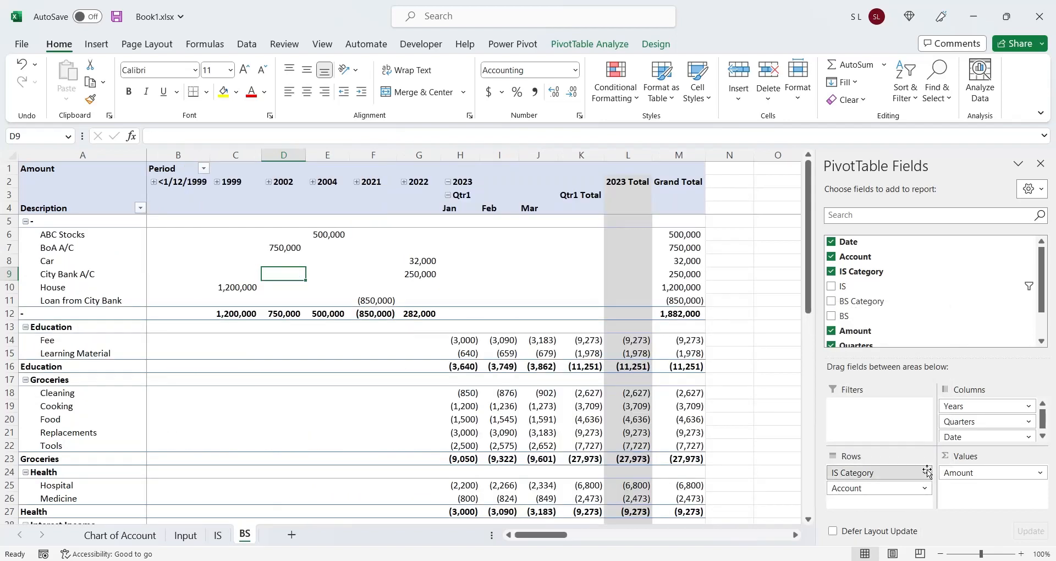
left_click(908, 474)
left_click(913, 439)
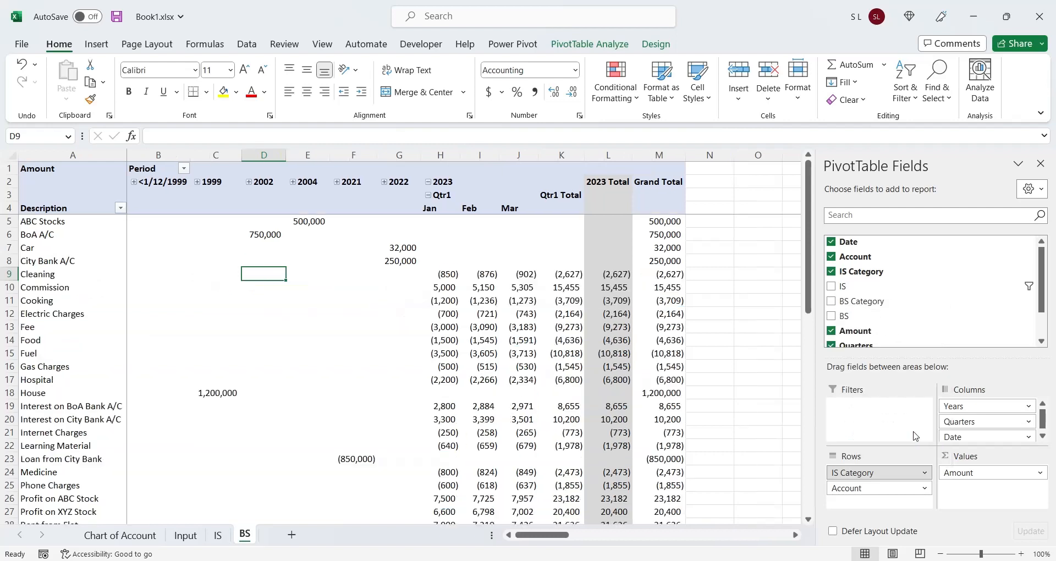
- Add BS and BS Category as row fields above Account, with BS as the outermost level
left_click(862, 318)
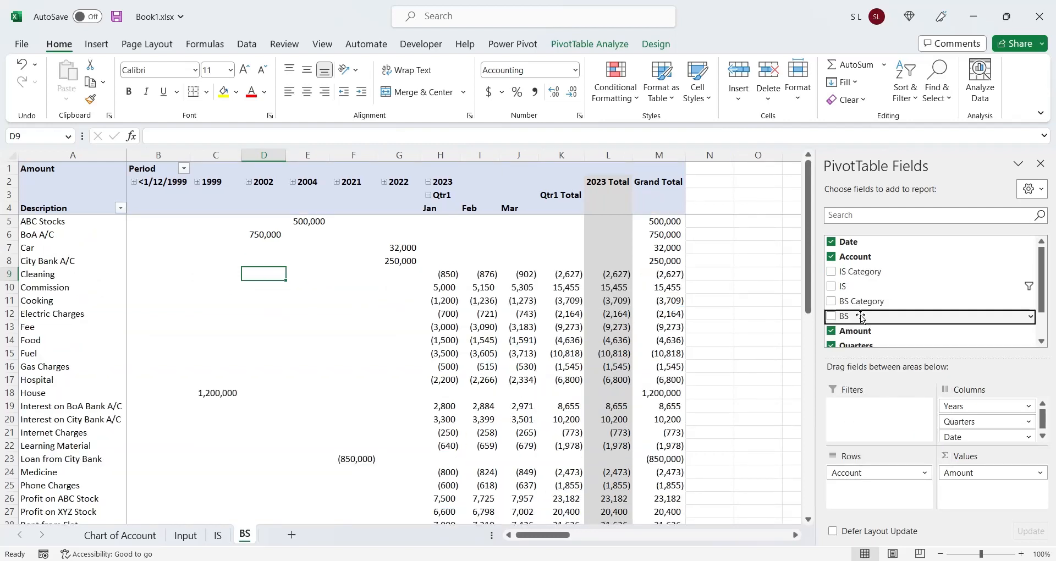
left_click_drag(862, 318, 868, 468)
left_click_drag(860, 302, 868, 490)
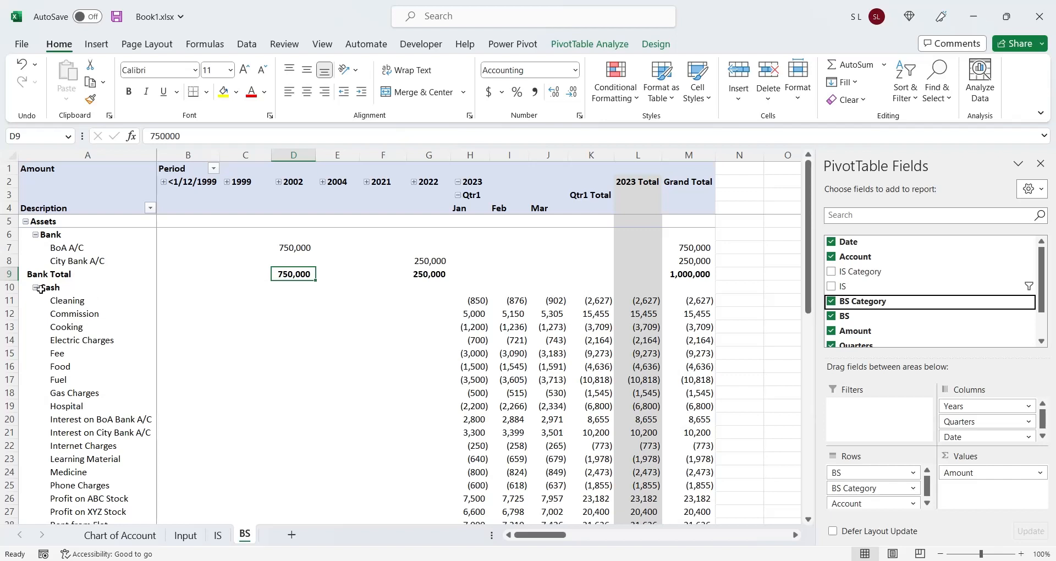
- Collapse the entire BS Category field to hide the individual accounts
right_click(49, 287)
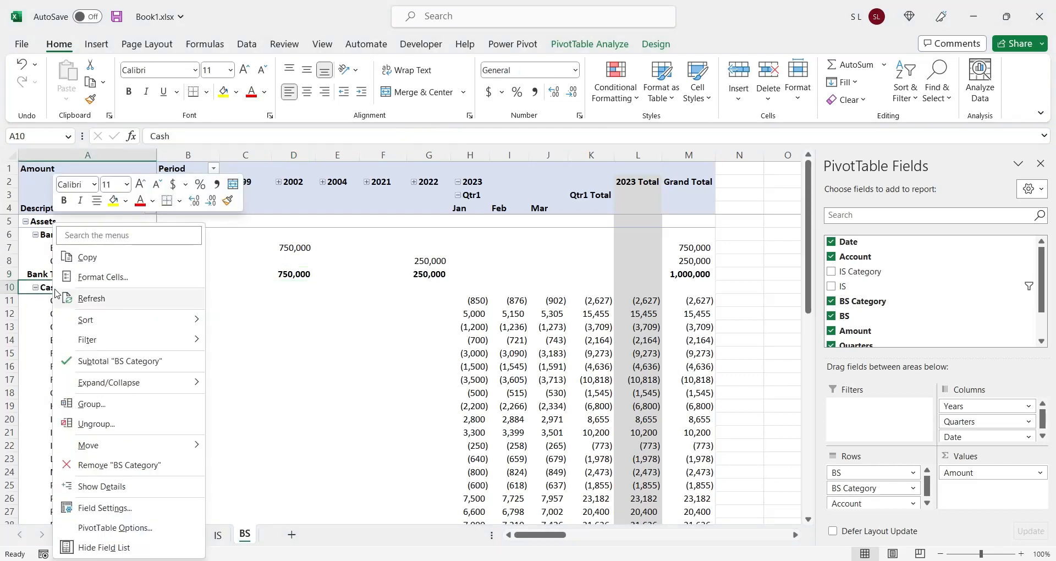
mouse_move(120, 390)
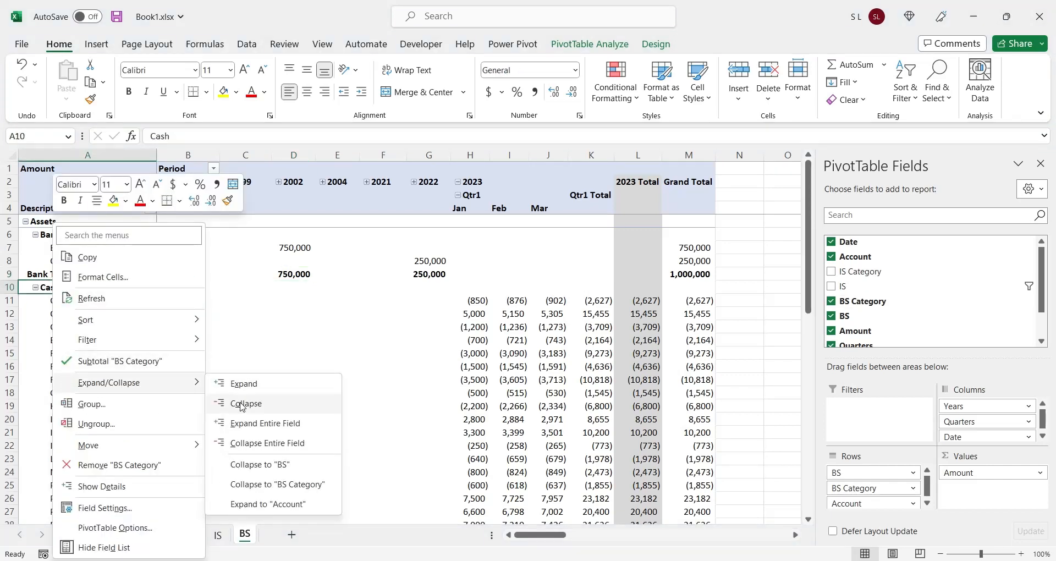
left_click(250, 444)
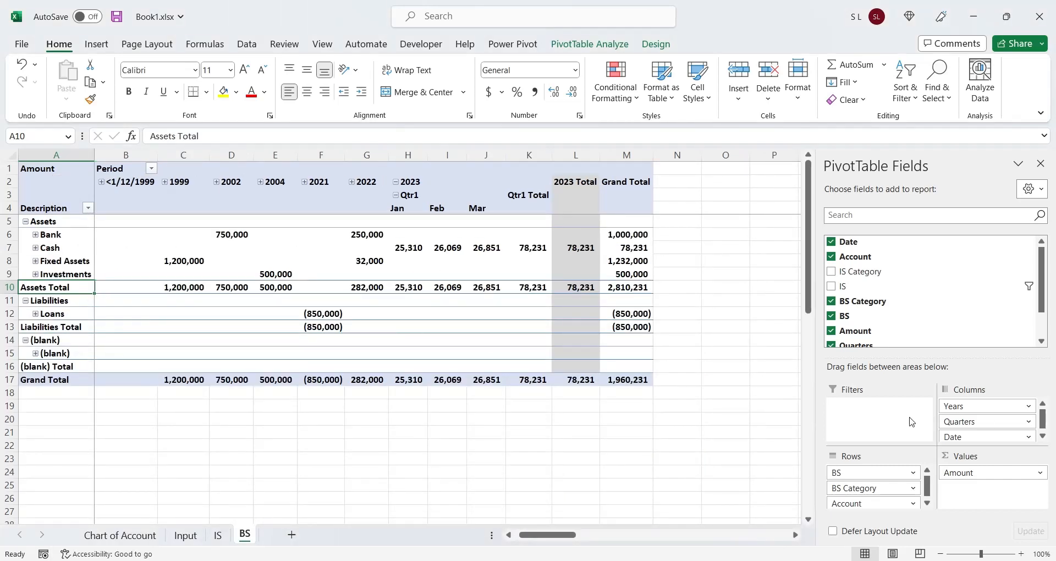
- Remove the Quarters, Date and Years fields from the PivotTable columns, leaving only the Amount values
left_click(1029, 422)
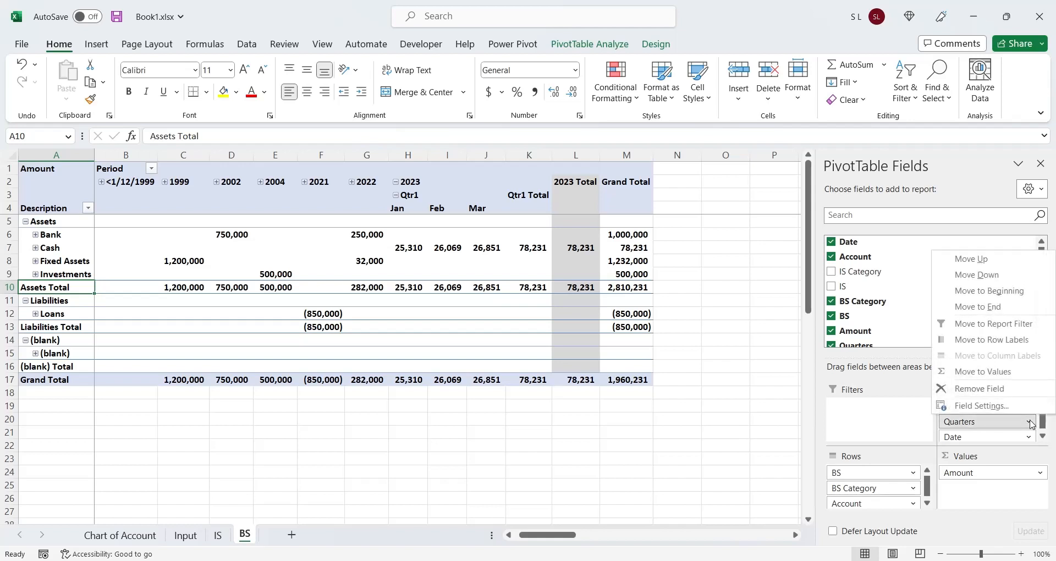
left_click(1009, 392)
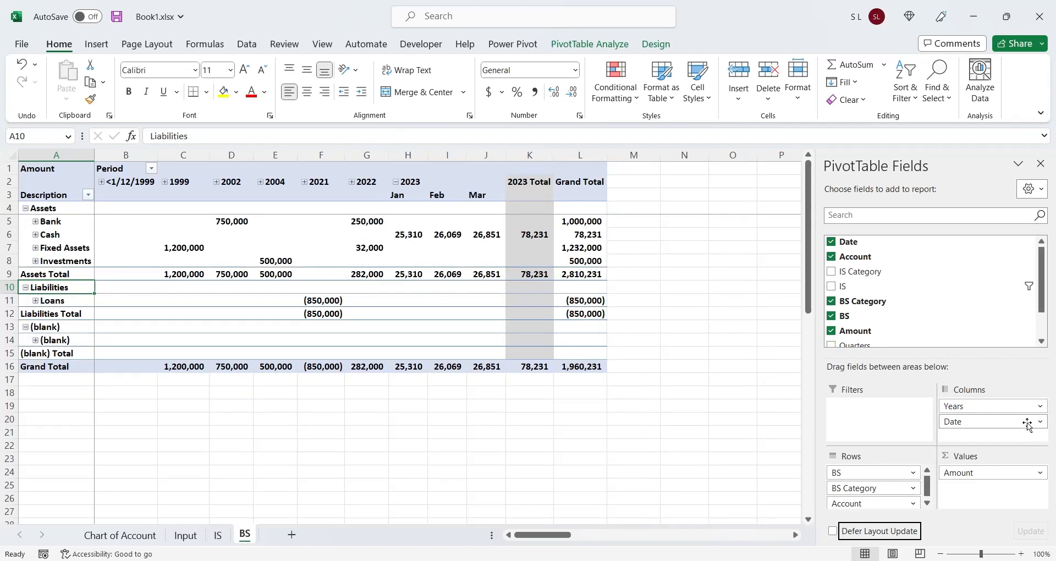
left_click(1029, 421)
left_click(973, 393)
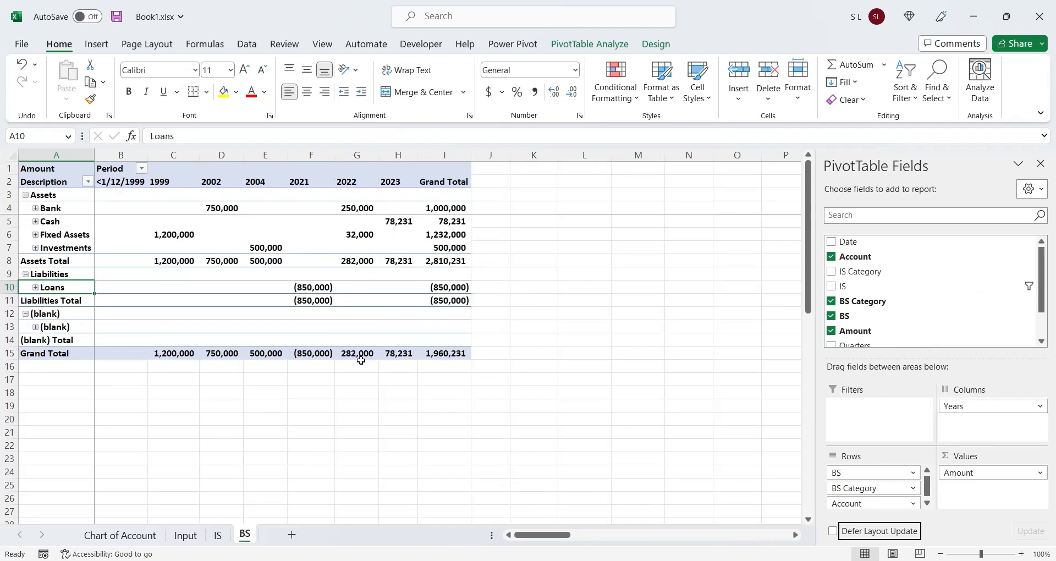
left_click(995, 411)
left_click(970, 376)
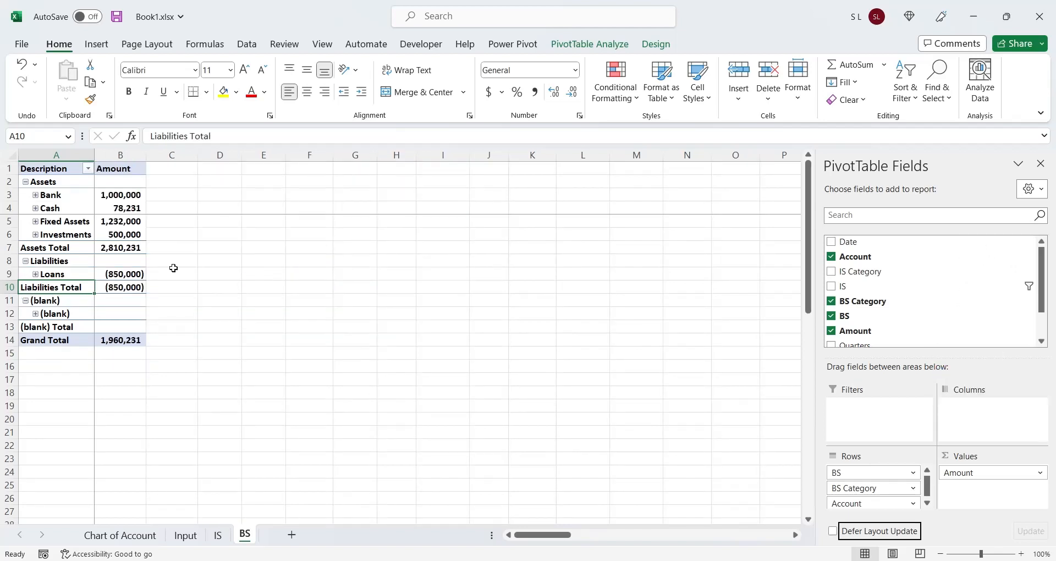
- Unfreeze the existing panes on the BS sheet and freeze them again at cell B2
left_click(118, 208)
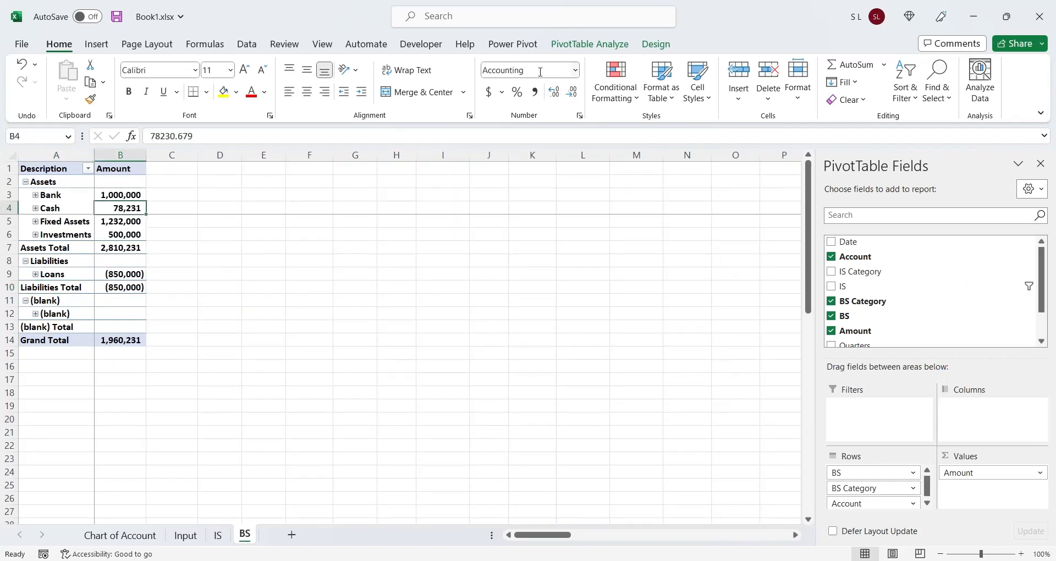
left_click(322, 44)
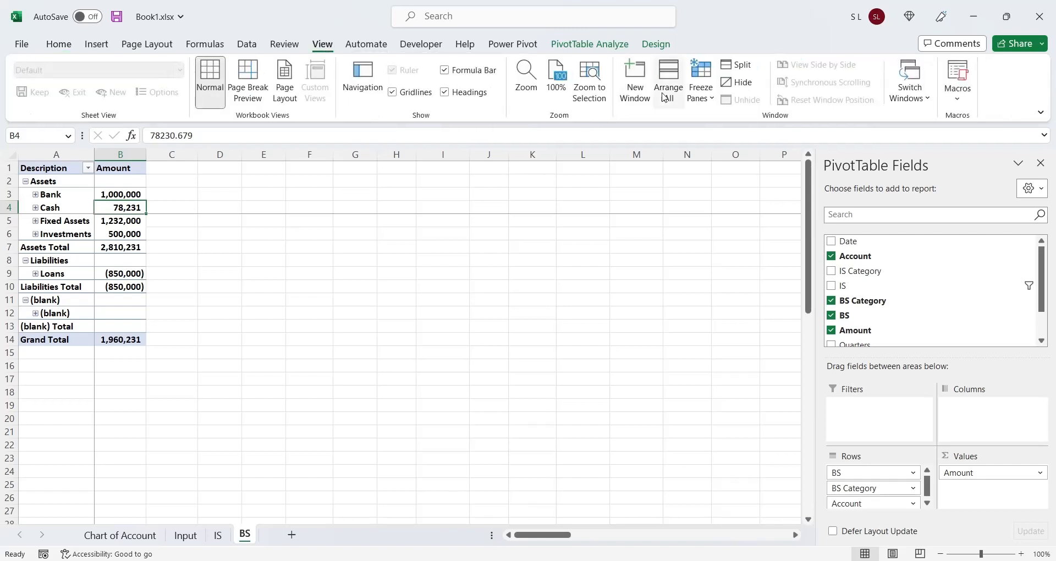
left_click(701, 81)
left_click(710, 123)
key("Up")
key("Up")
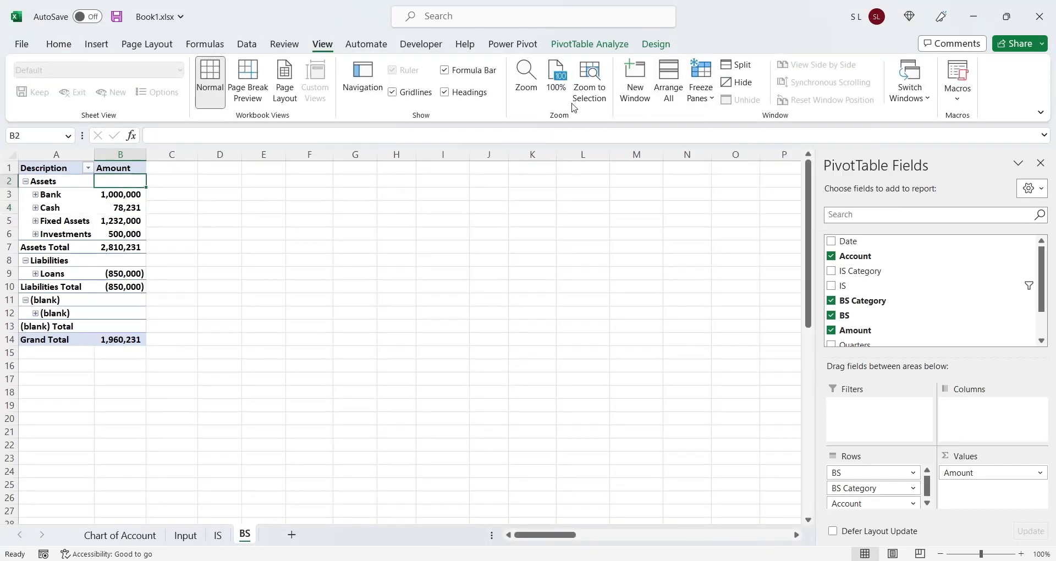
left_click(699, 93)
left_click(715, 121)
left_click(122, 236)
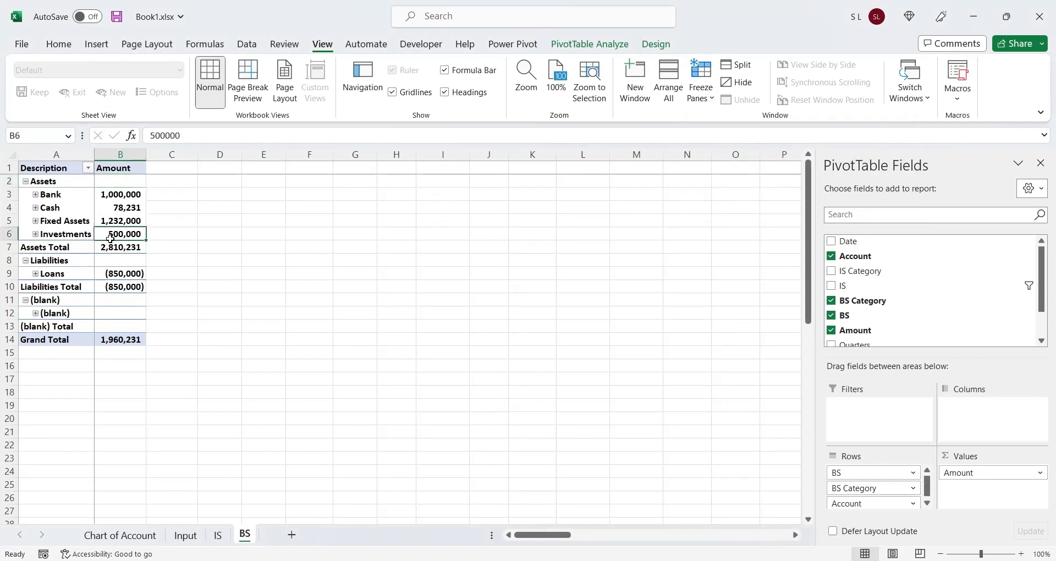
- Expand the entire BS Category field to list the accounts under every category
left_click(51, 196)
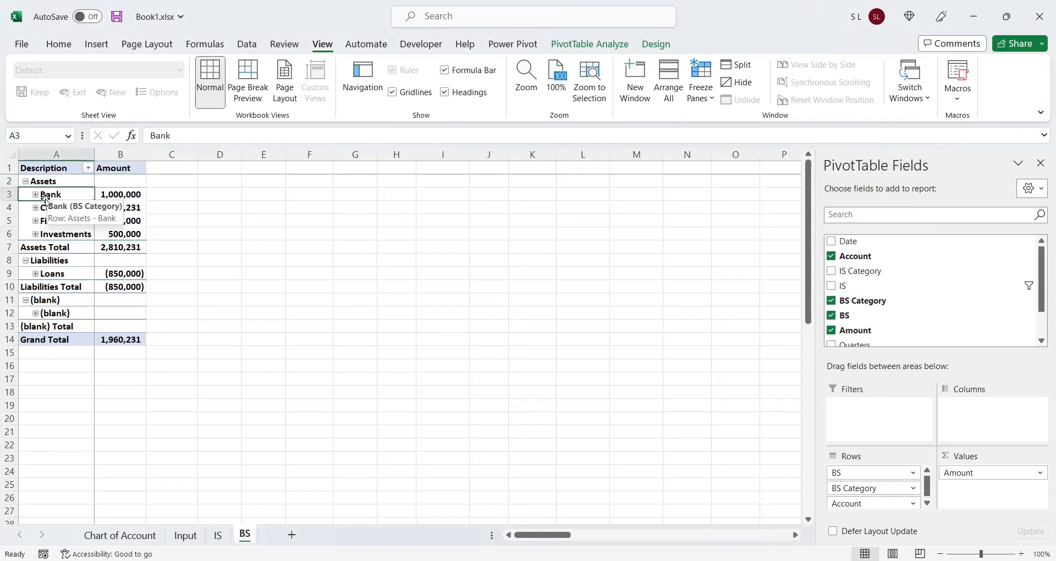
right_click(50, 196)
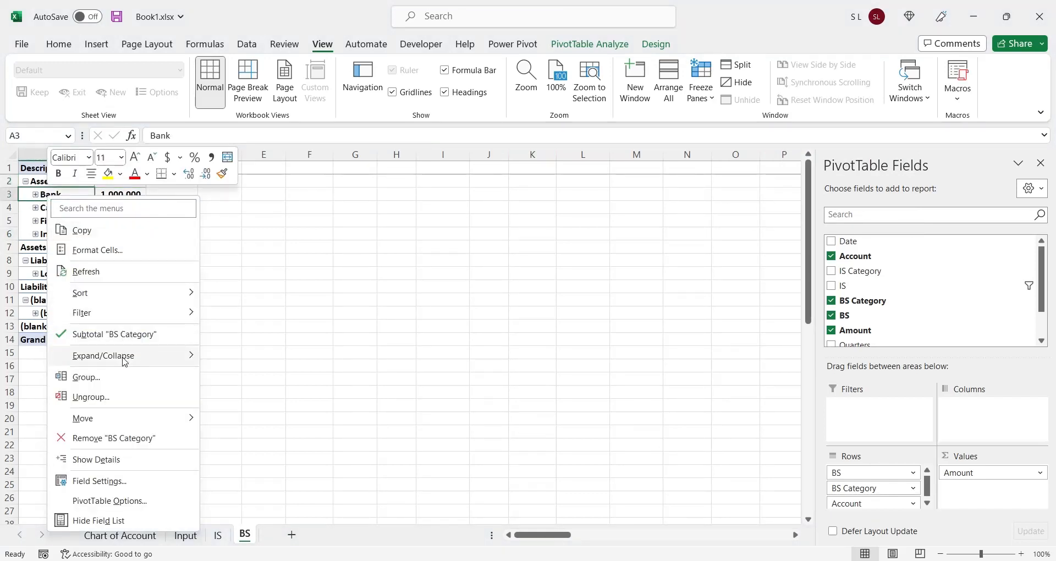
mouse_move(123, 358)
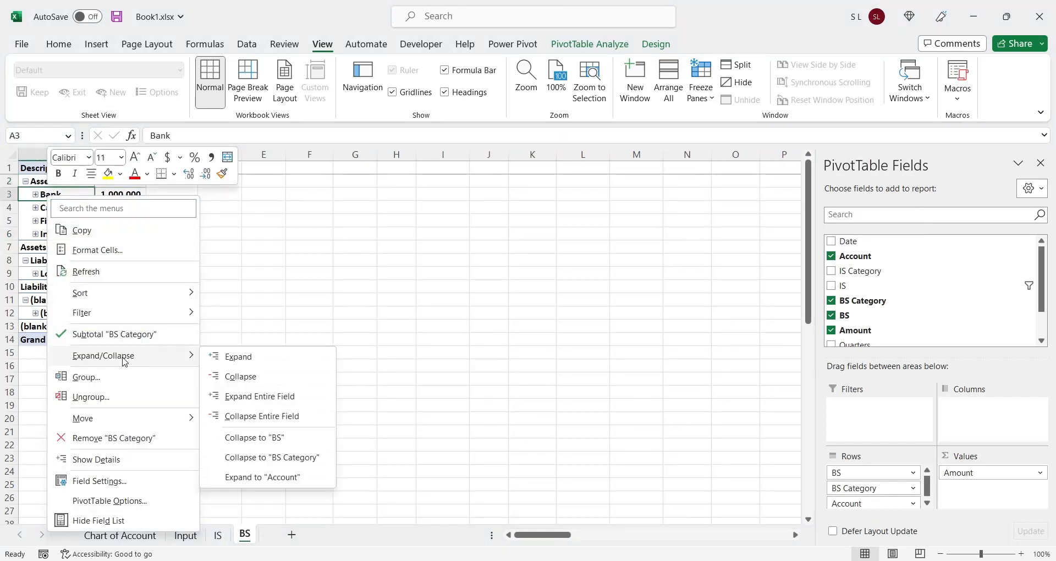
left_click(254, 397)
left_click(186, 274)
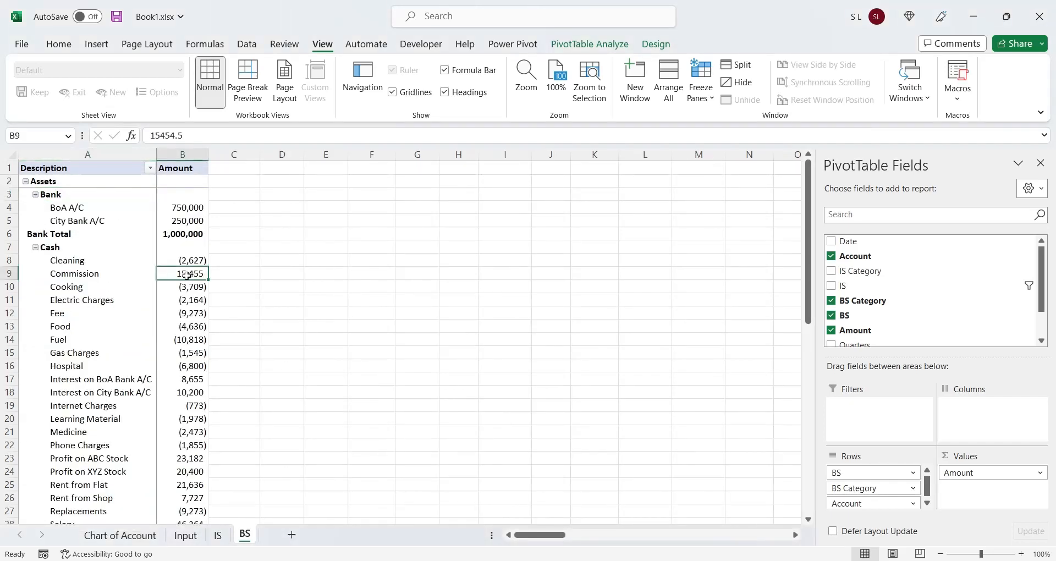
- Collapse the Cash category and move it above Bank as the first item under Assets
left_click(35, 250)
left_click(37, 248)
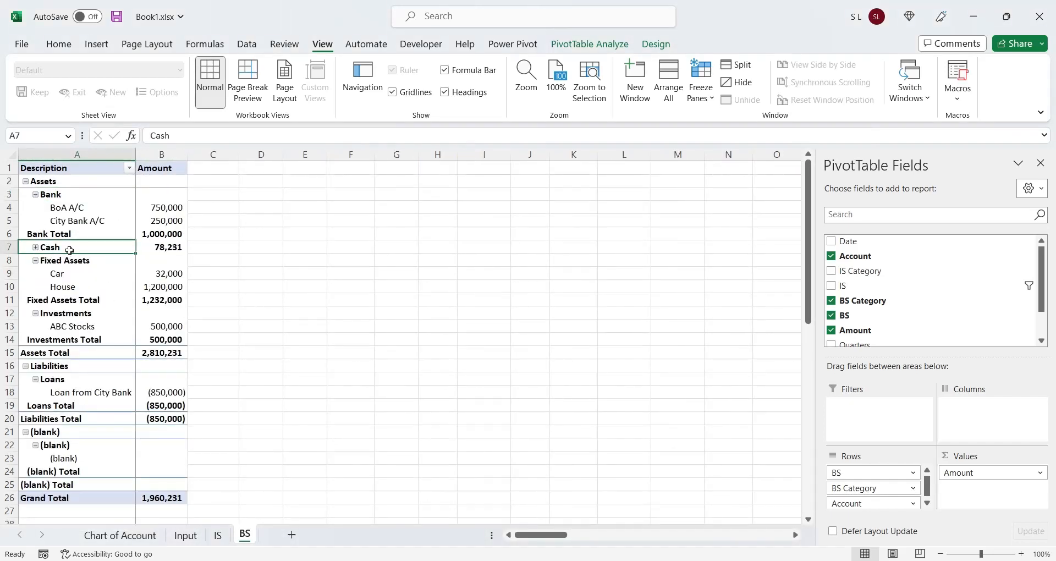
left_click_drag(75, 255, 78, 175)
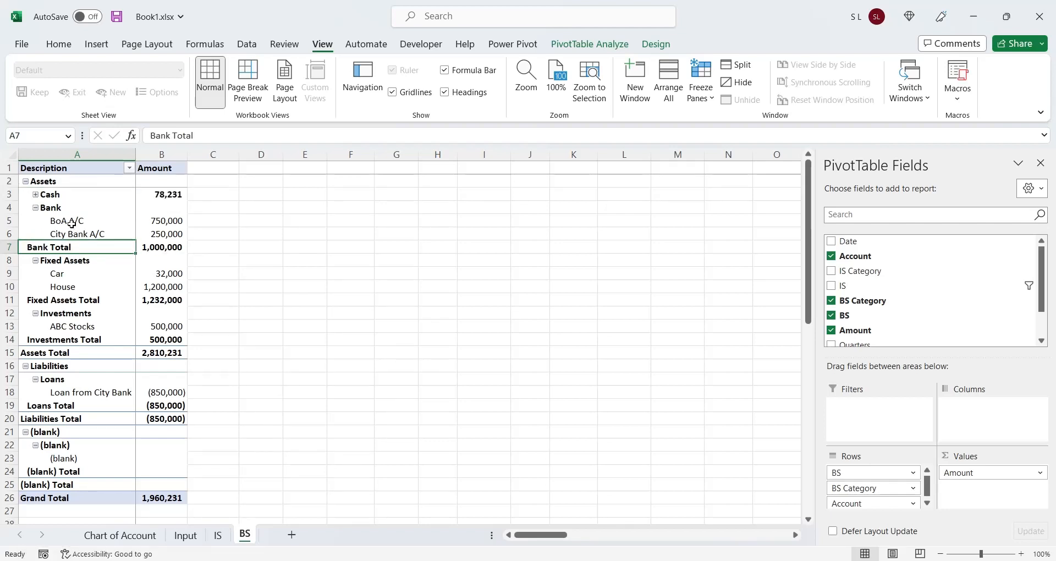
- Shorten the Bank Total subtotal label in A7 of the BS PivotTable to Bank
left_click(147, 208)
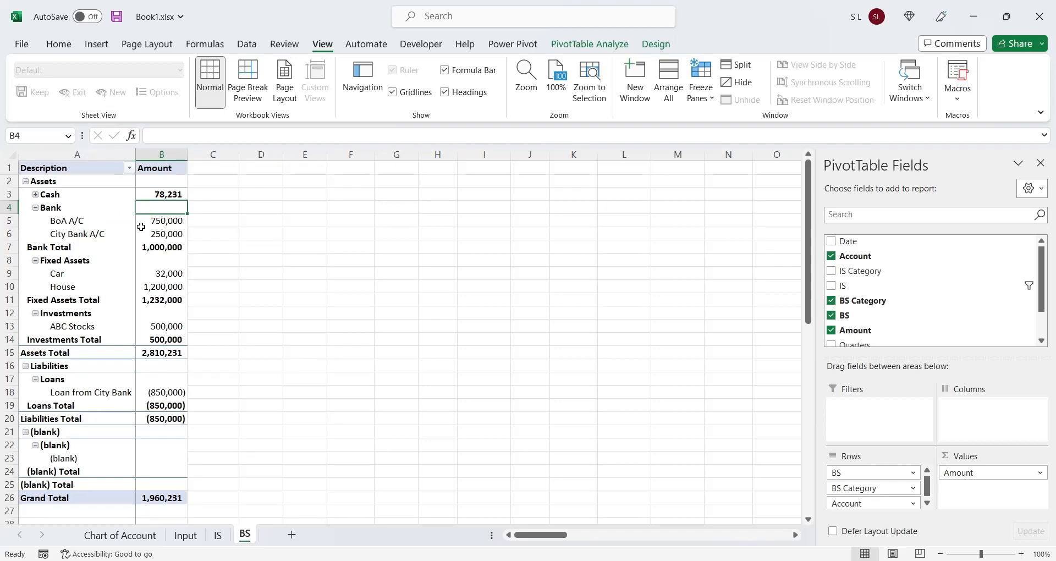
left_click(77, 249)
triple_click(196, 139)
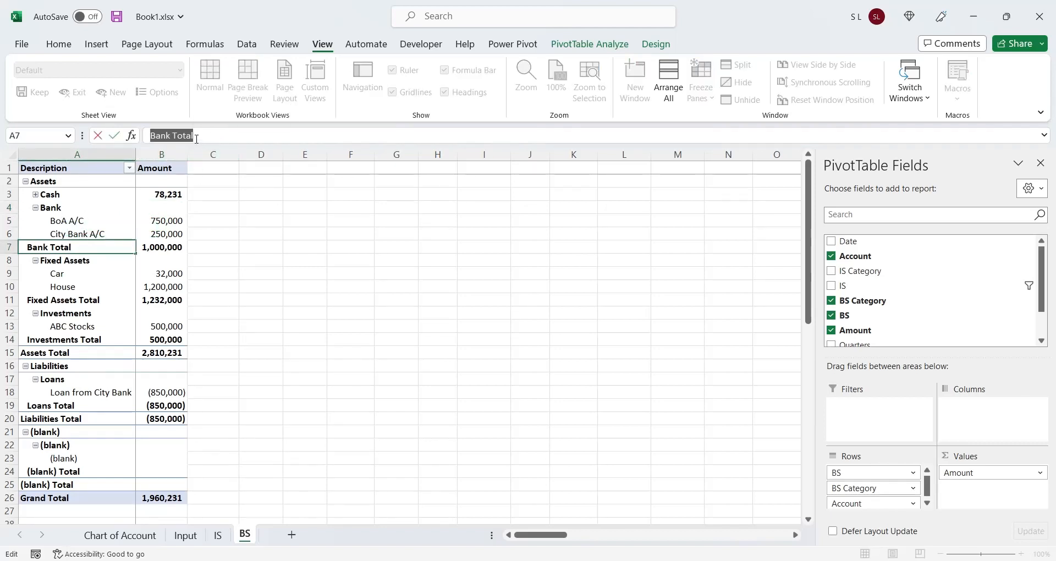
double_click(198, 137)
key("BackSpace")
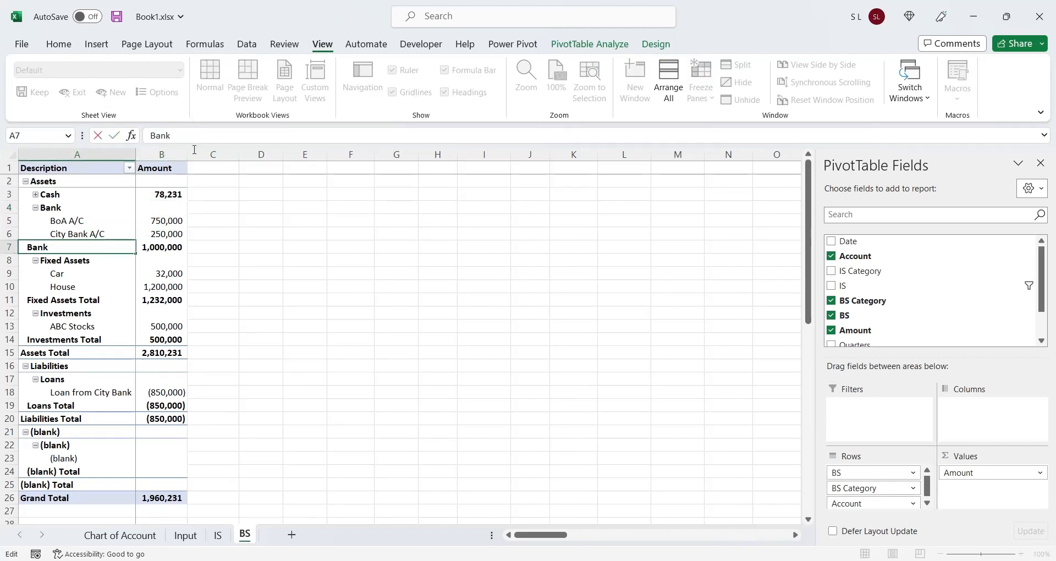
left_click(156, 234)
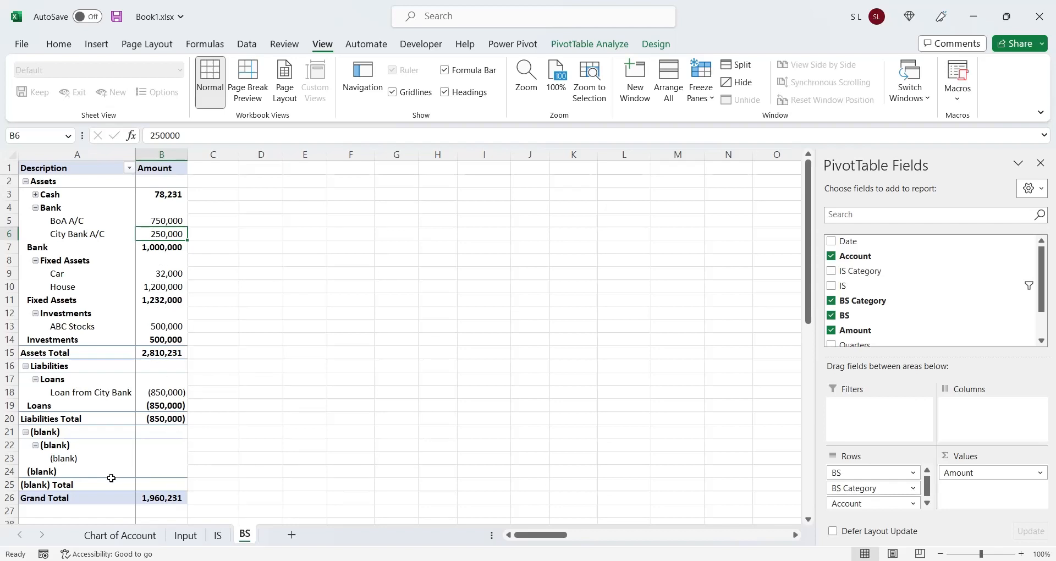
- Filter the (blank) item out of the BS field in the balance sheet PivotTable
left_click(26, 432)
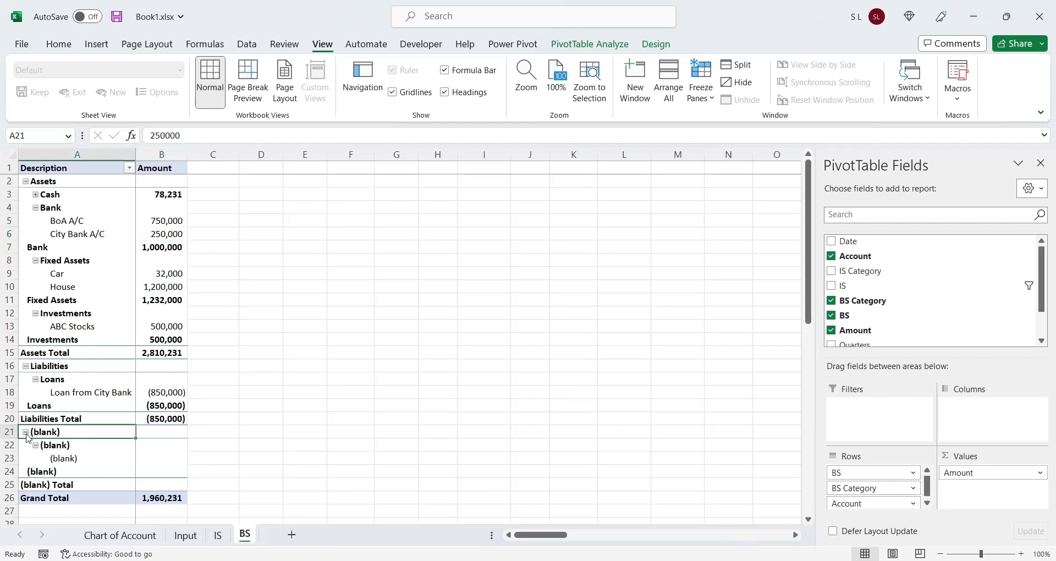
left_click(129, 167)
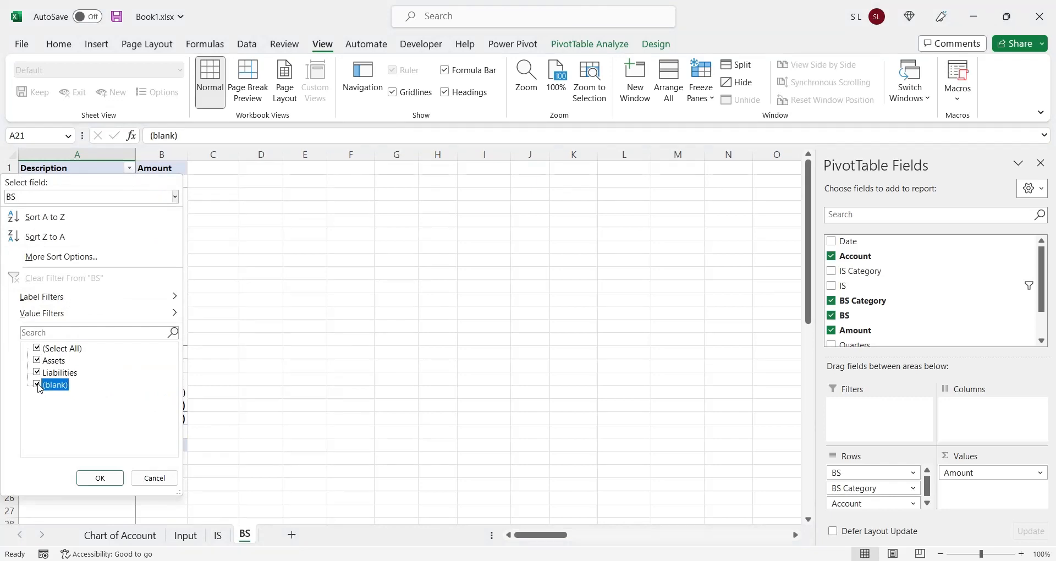
left_click(40, 384)
left_click(101, 478)
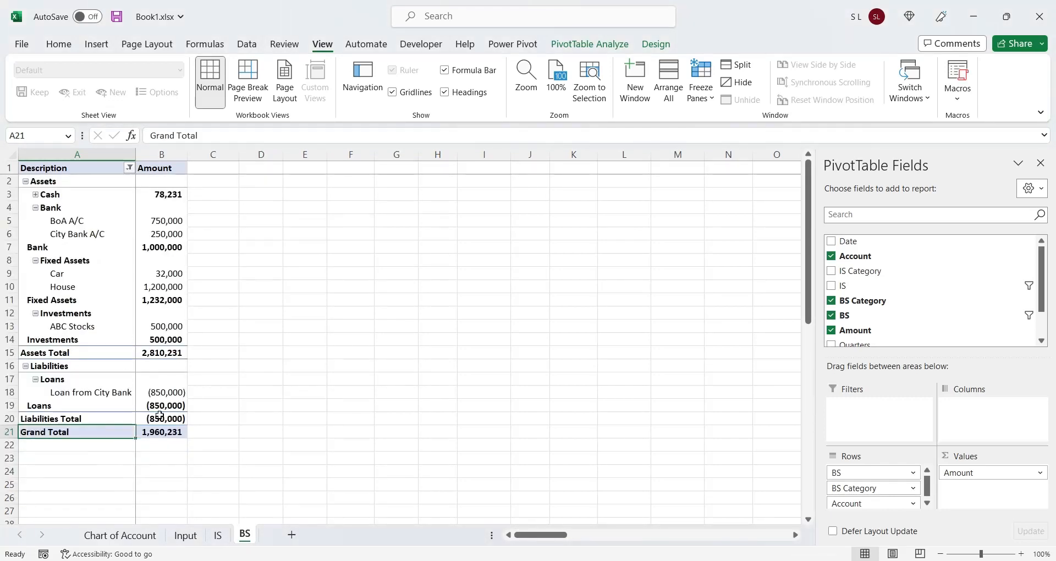
left_click(160, 405)
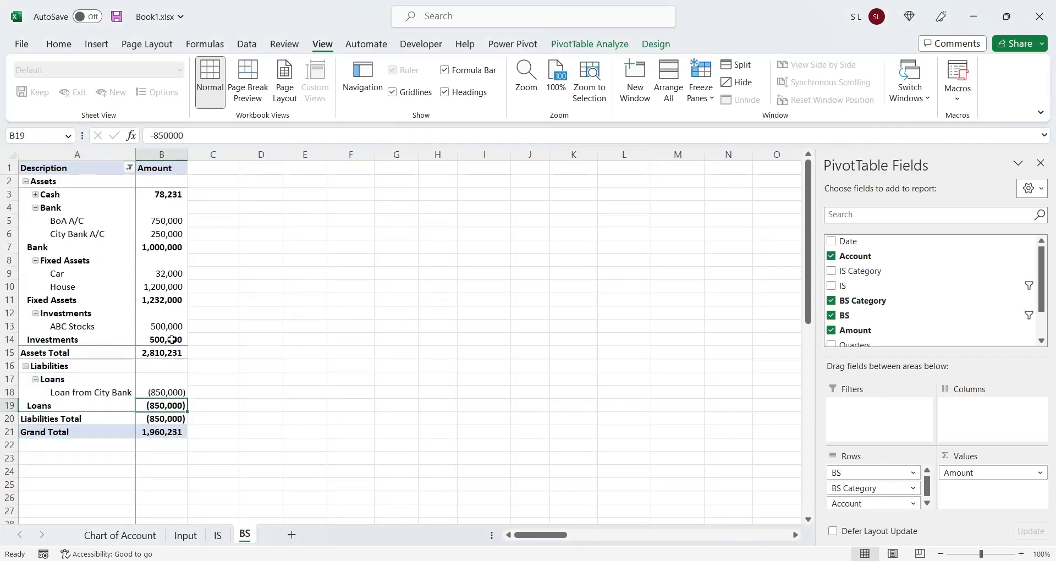
- Rename the PivotTable's Grand Total label in A21 as Net Assets
left_click(61, 434)
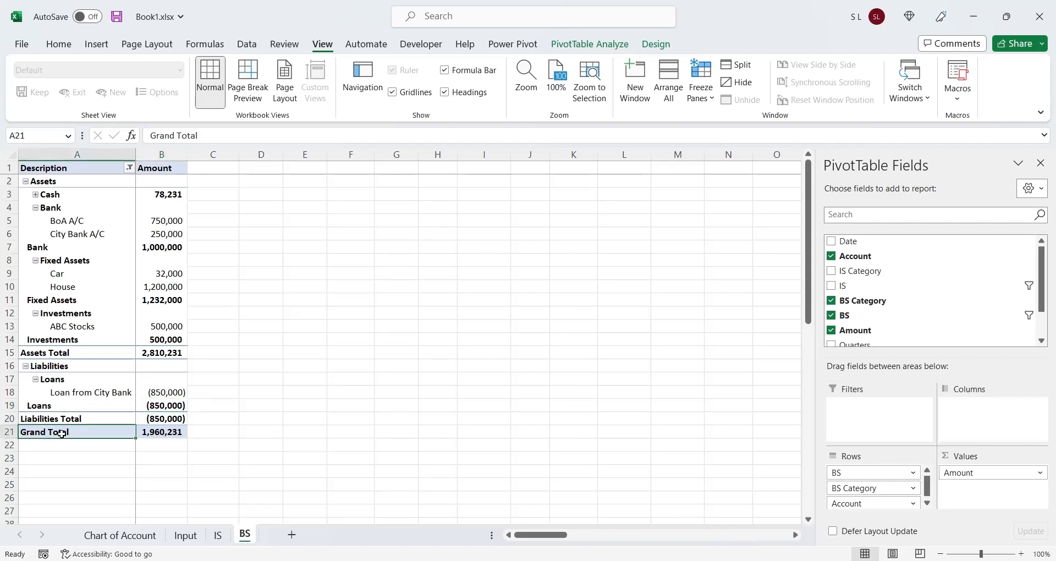
type("Net Assets")
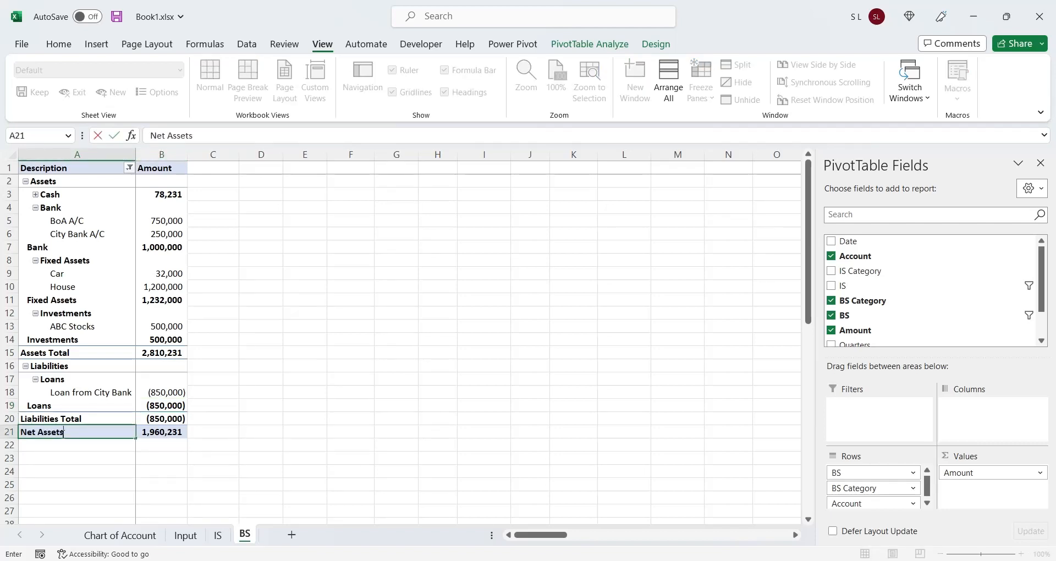
key("Return")
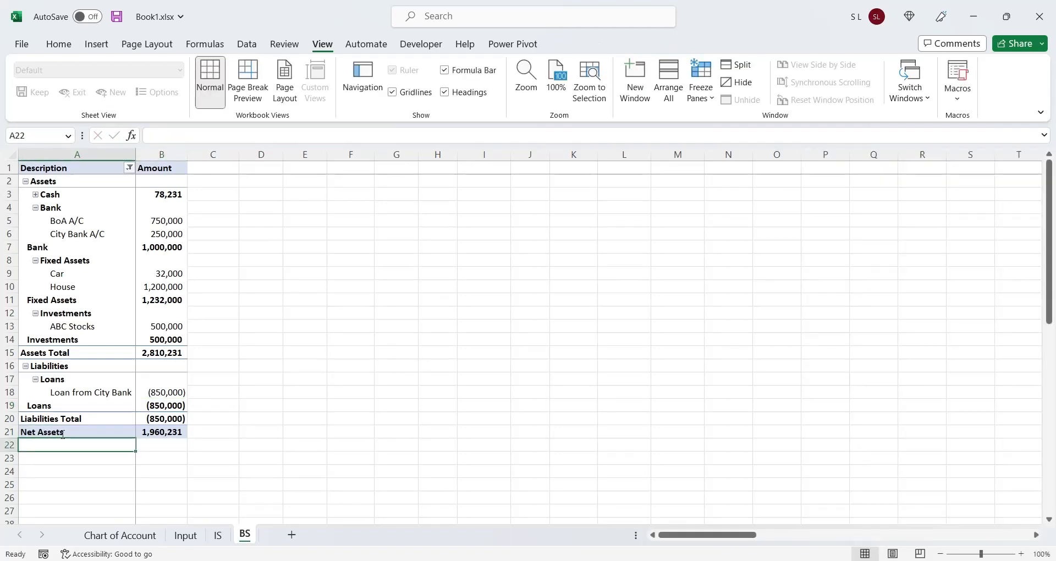
- Refresh the balance sheet PivotTable on the BS sheet to bring in the latest transactions
left_click(161, 435)
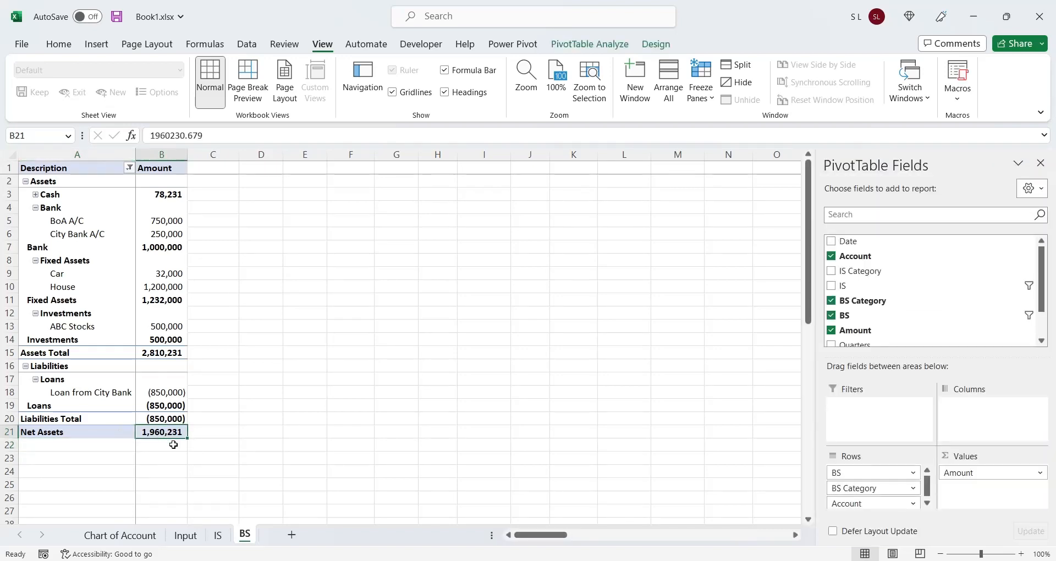
left_click(163, 196)
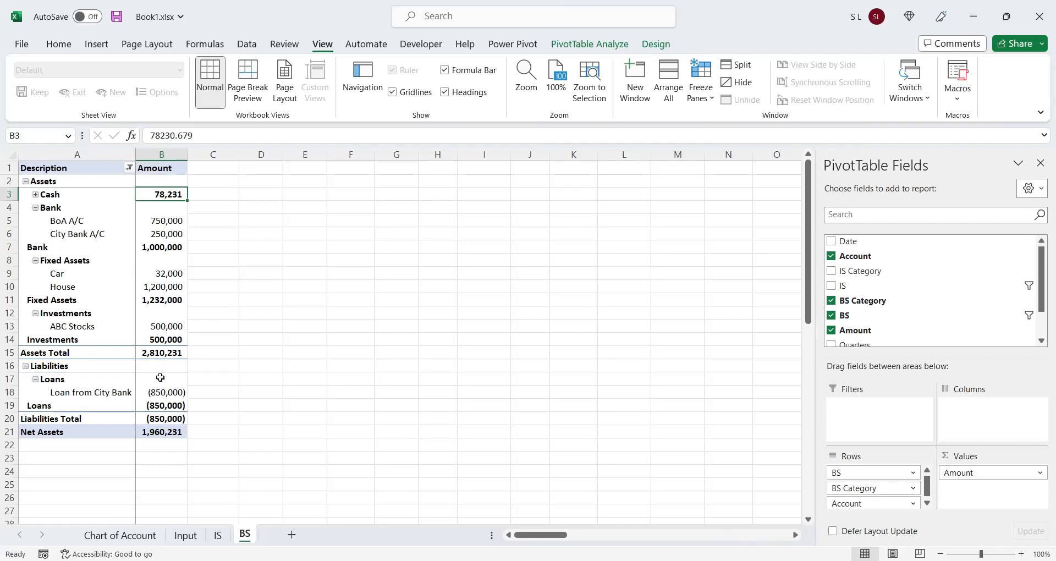
mouse_move(162, 401)
right_click(170, 261)
left_click(207, 333)
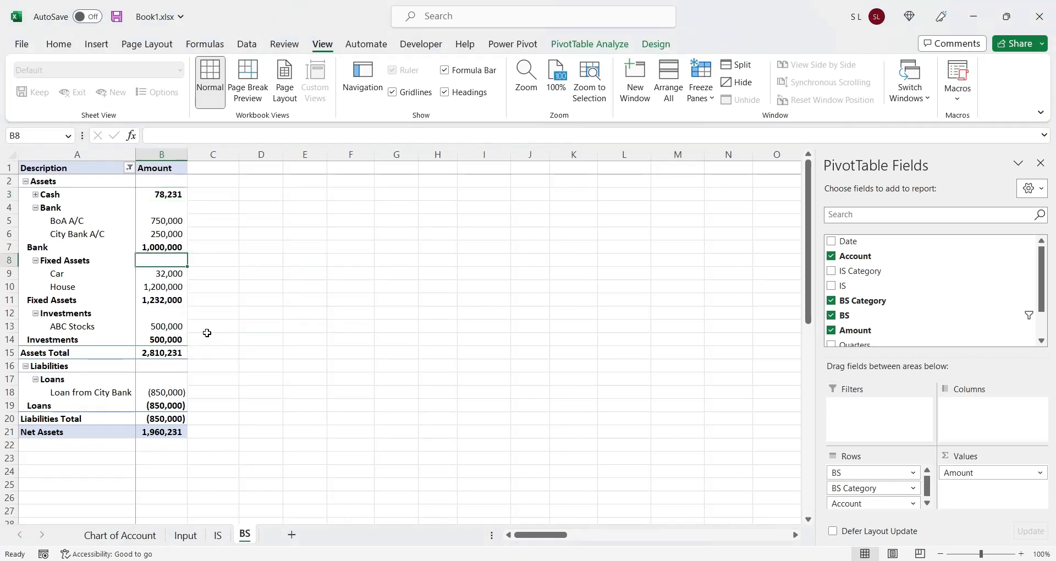
left_click(156, 331)
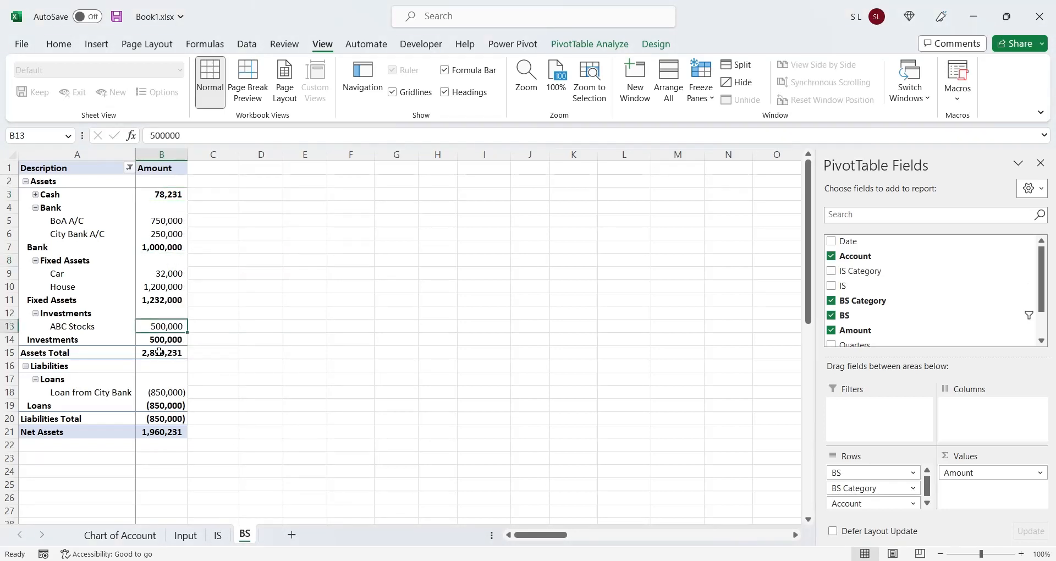
mouse_move(159, 355)
right_click(158, 335)
left_click(188, 146)
left_click(147, 237)
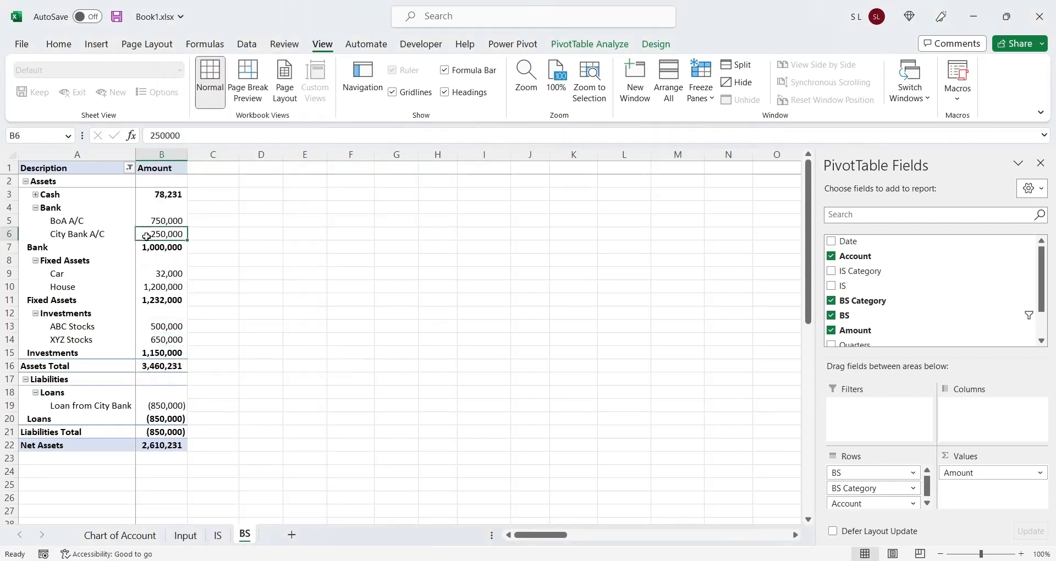
left_click(165, 443)
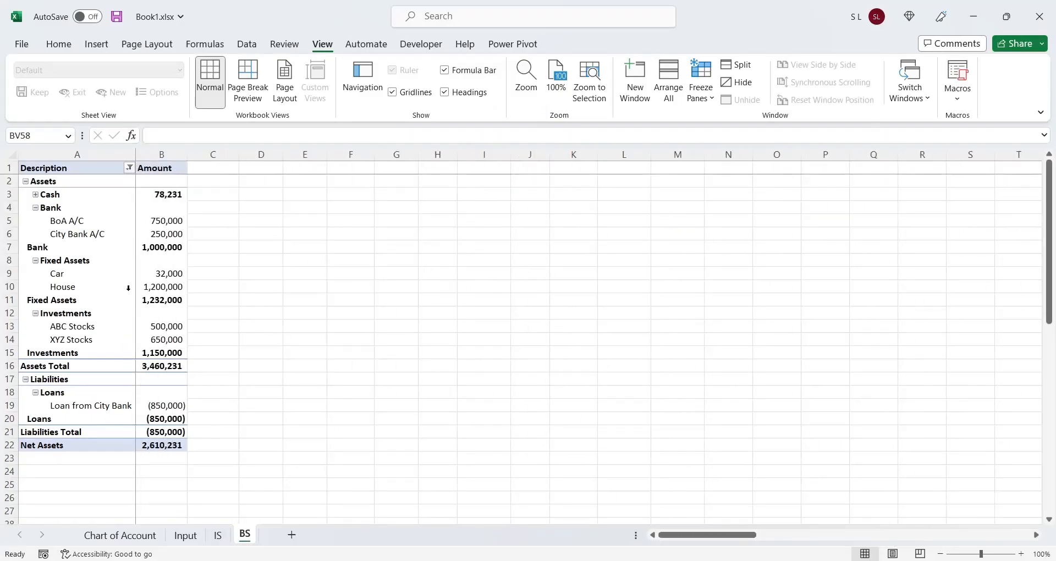
- Copy the Cash and Bank rows A3:B6 and paste them as plain values starting at F2
left_click(165, 196)
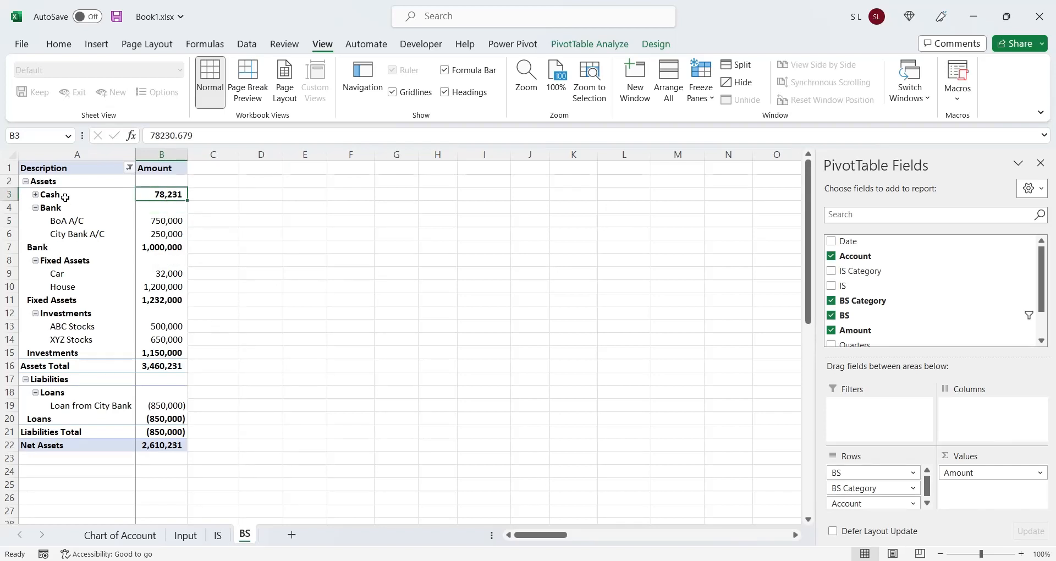
left_click_drag(65, 195, 165, 234)
key("ctrl+c")
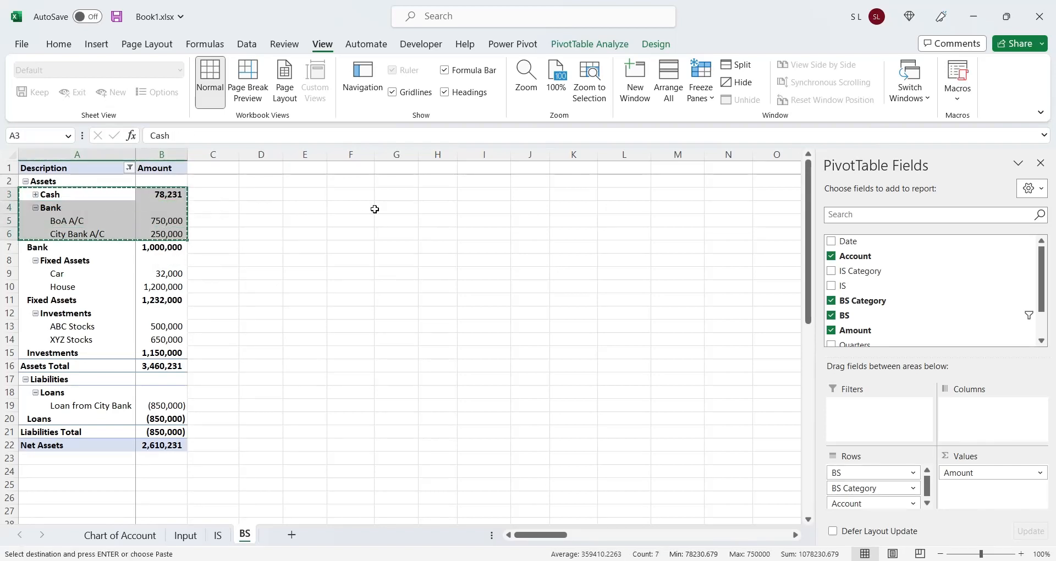
right_click(354, 182)
left_click(391, 240)
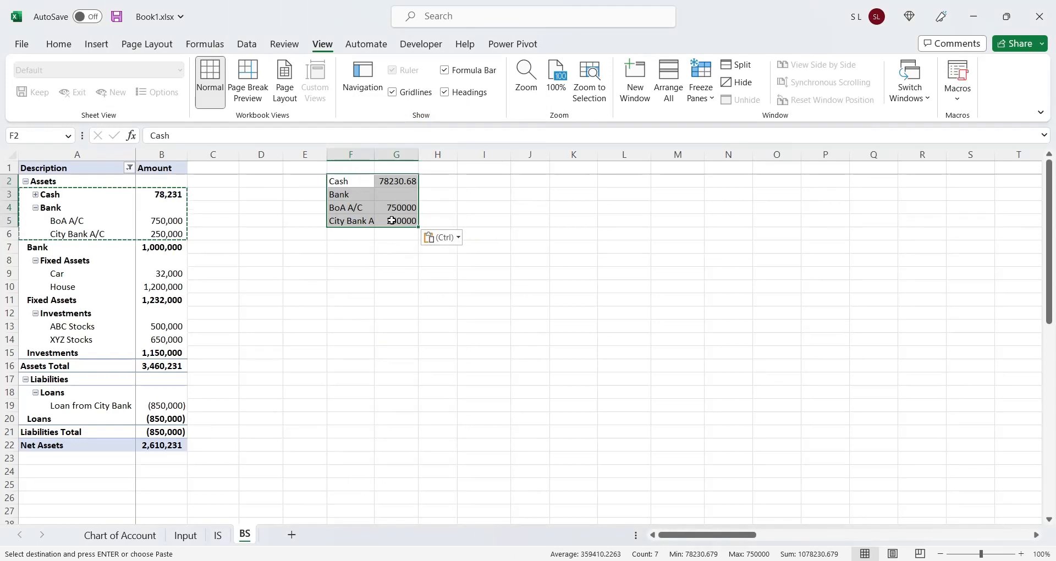
left_click(392, 221)
- Format the pasted amounts in G2:G5 with thousands separators and no decimals
left_click(404, 181)
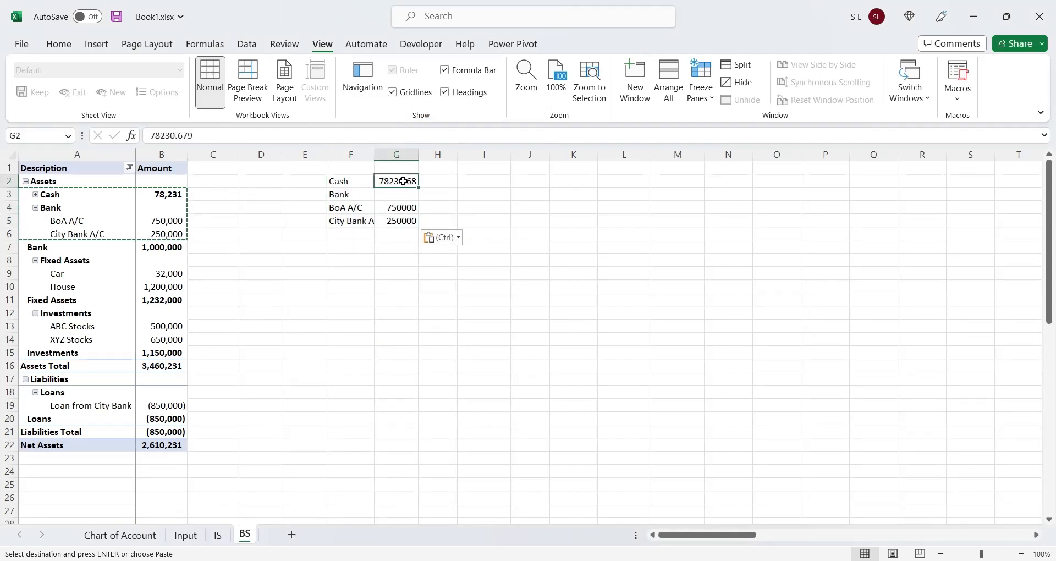
left_click_drag(404, 181, 398, 221)
left_click(58, 44)
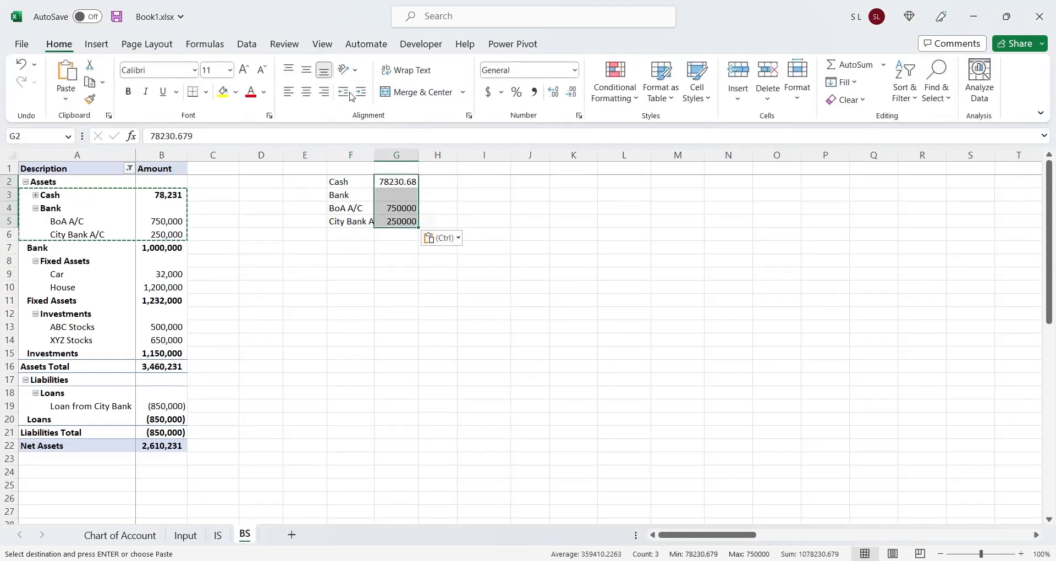
left_click(535, 92)
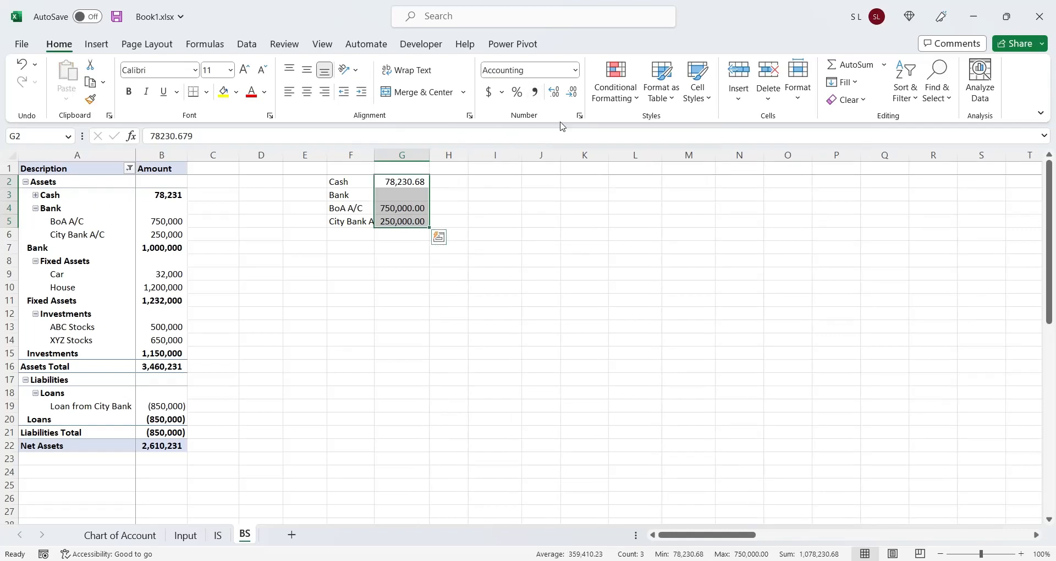
left_click(572, 92)
left_click(572, 91)
left_click(403, 208)
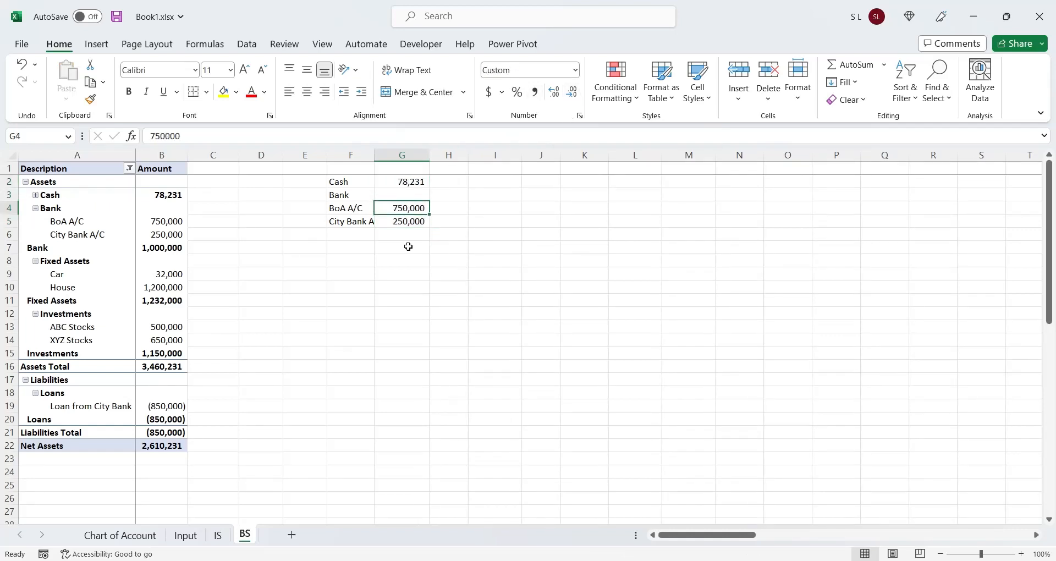
- Extend the transactions table on the Input sheet by three rows, down to row 84
left_click(186, 535)
scroll(308, 451, "down", 20)
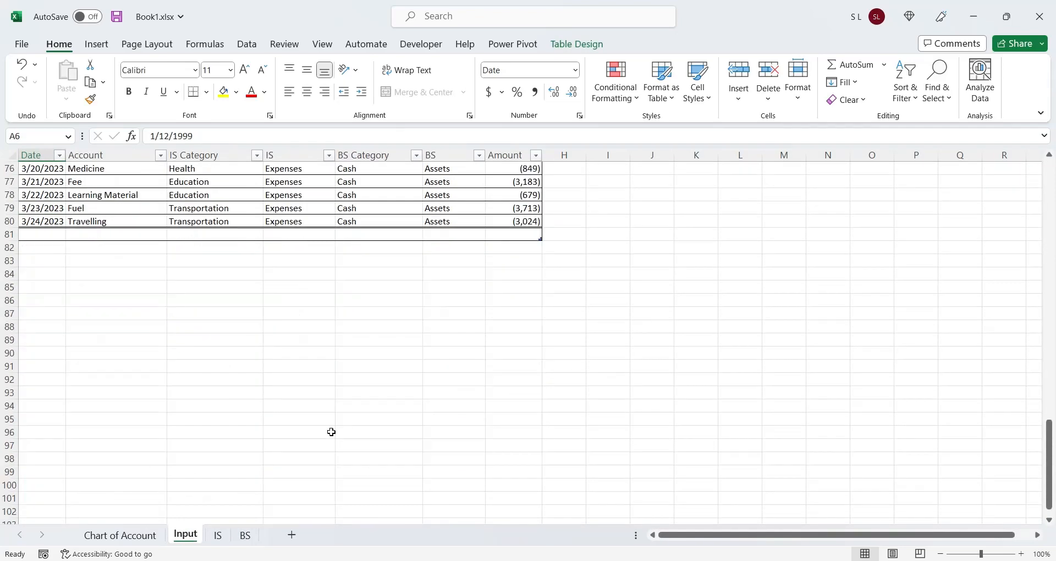
scroll(336, 423, "up", 3)
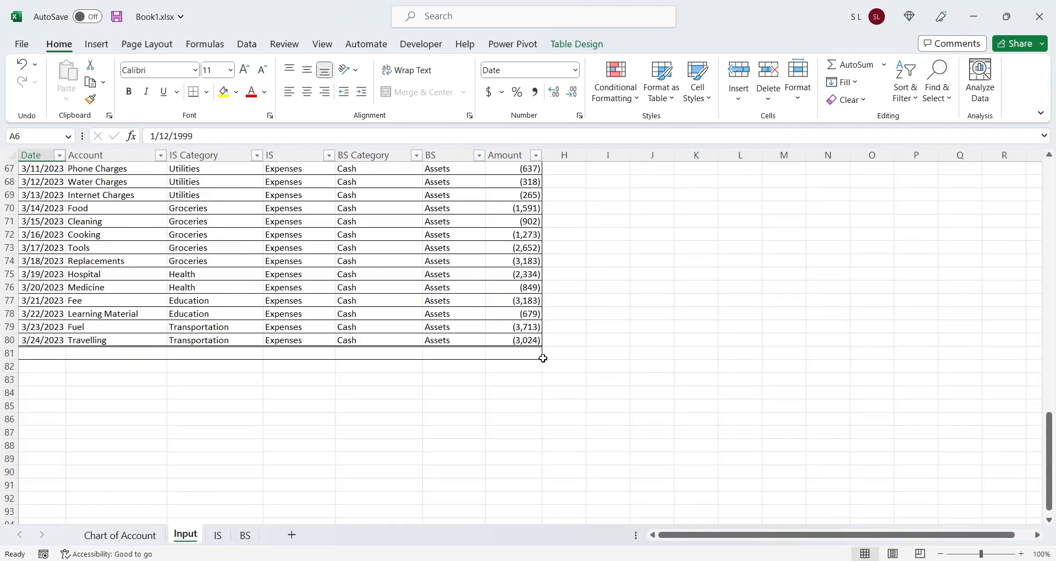
left_click_drag(539, 359, 540, 397)
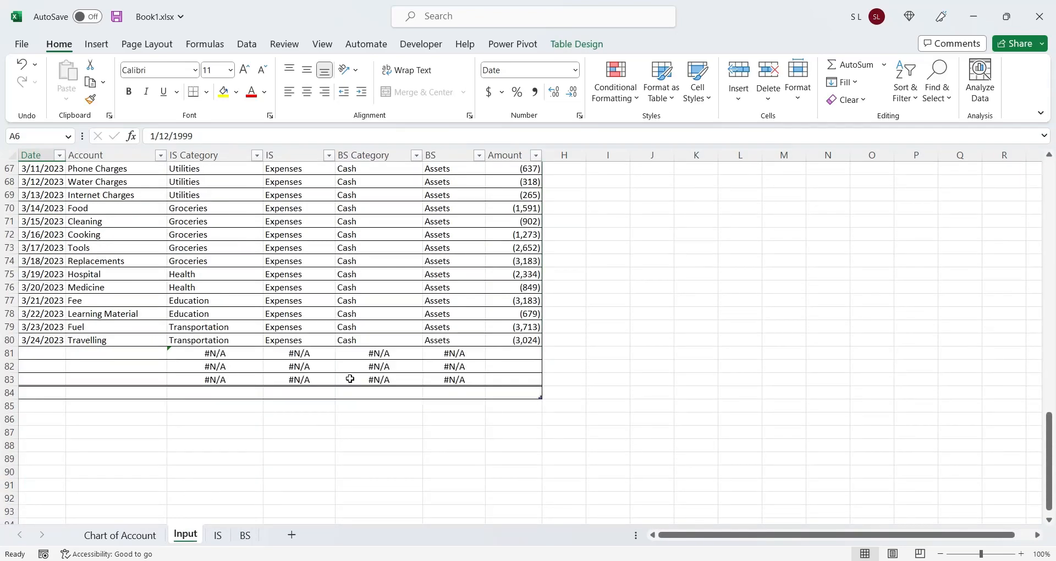
- Start a new entry in row 81 by copying the date formula from A80 and choosing Cash Transfer as the account
left_click(51, 353)
key("Up")
key("ctrl+c")
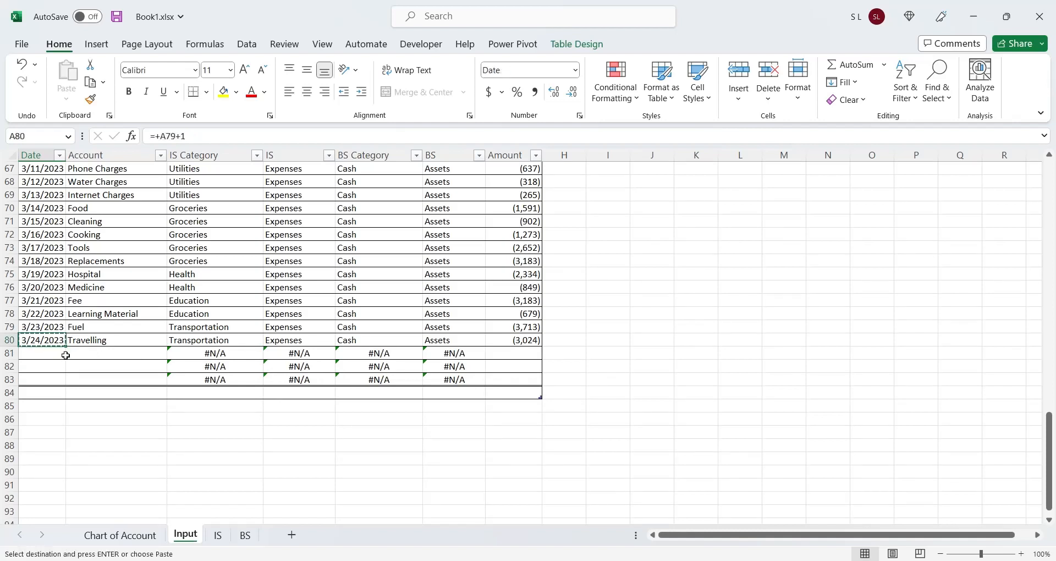
key("Down")
key("ctrl+v")
key("Right")
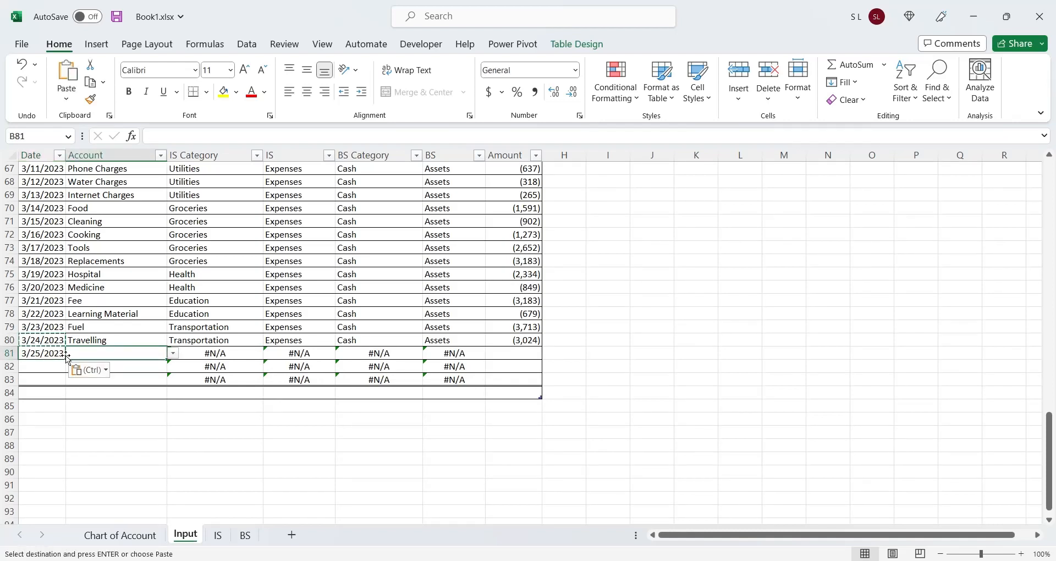
key("alt+Down")
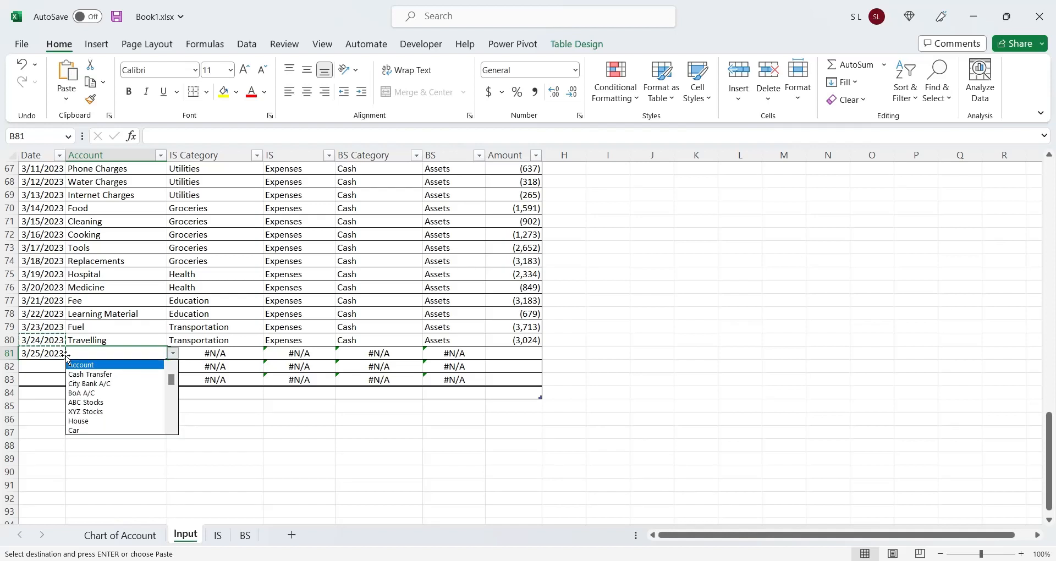
key("Down")
key("Return")
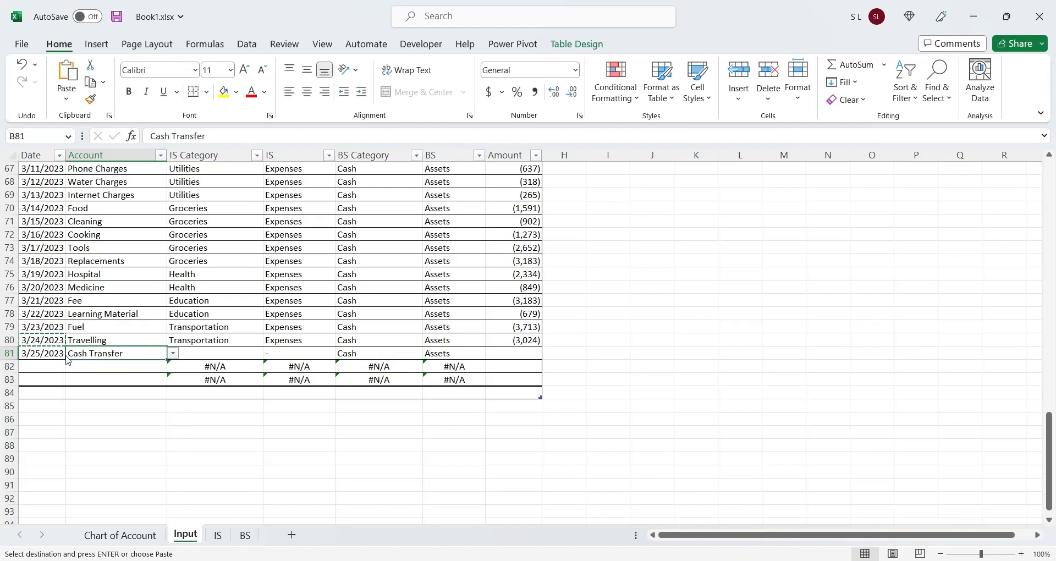
- Enter -5000 as the amount of the Cash Transfer entry in G81
key("Right")
key("Right")
key("Right")
key("Right")
key("Right")
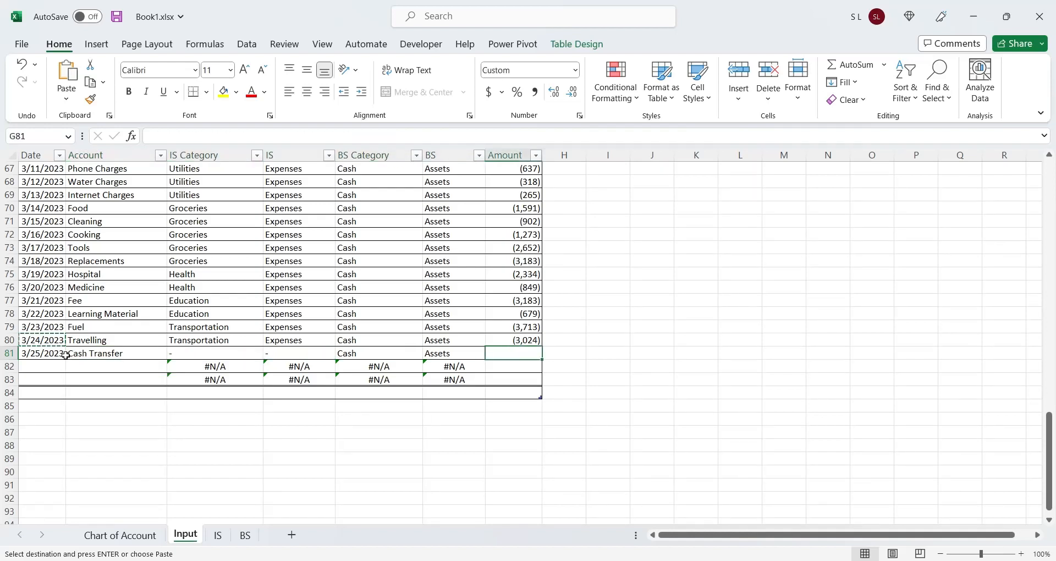
type("5000")
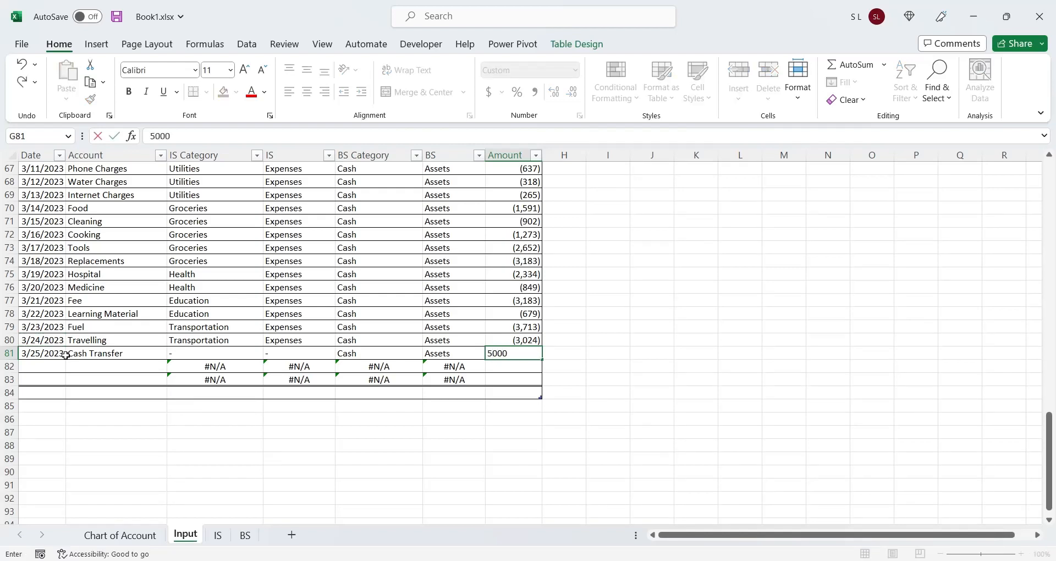
key("ctrl+Return")
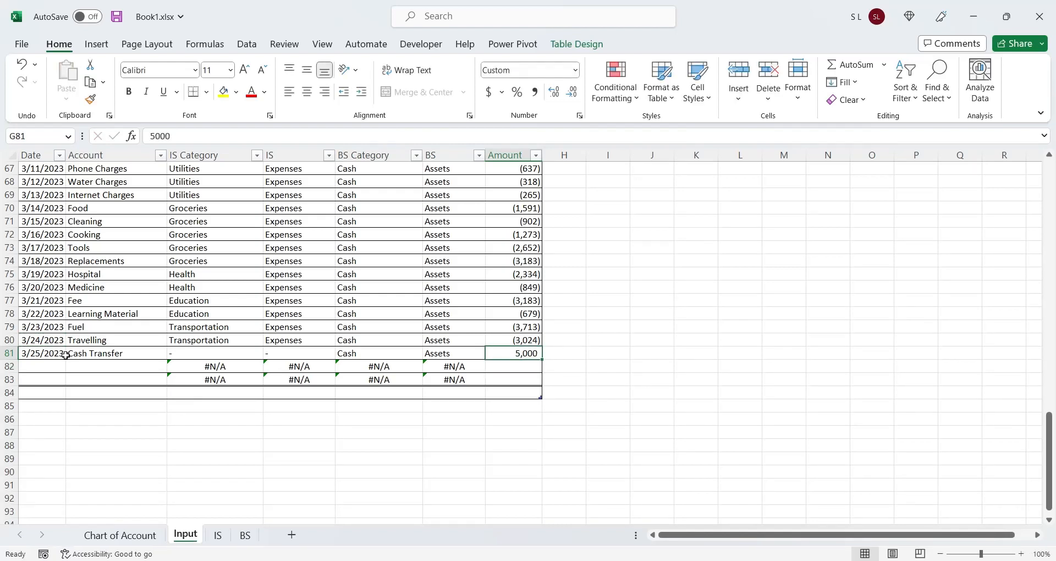
left_click(146, 132)
type("-")
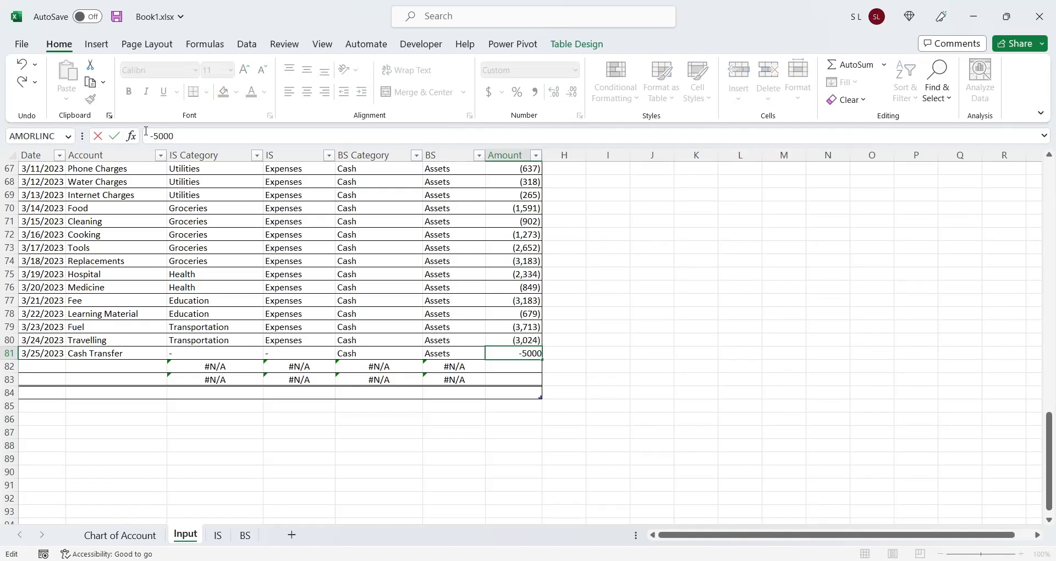
key("Return")
- Start the matching entry in row 82 by copying the date formula from A81 and choosing City Bank A/C as the account
key("Left")
key("Home")
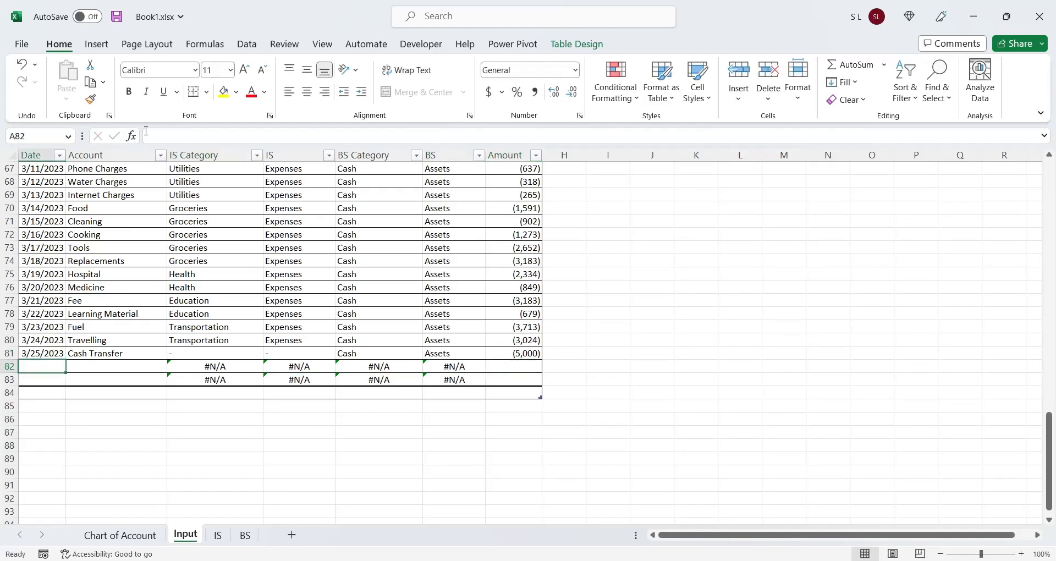
key("Up")
key("ctrl+c")
key("Down")
key("ctrl+v")
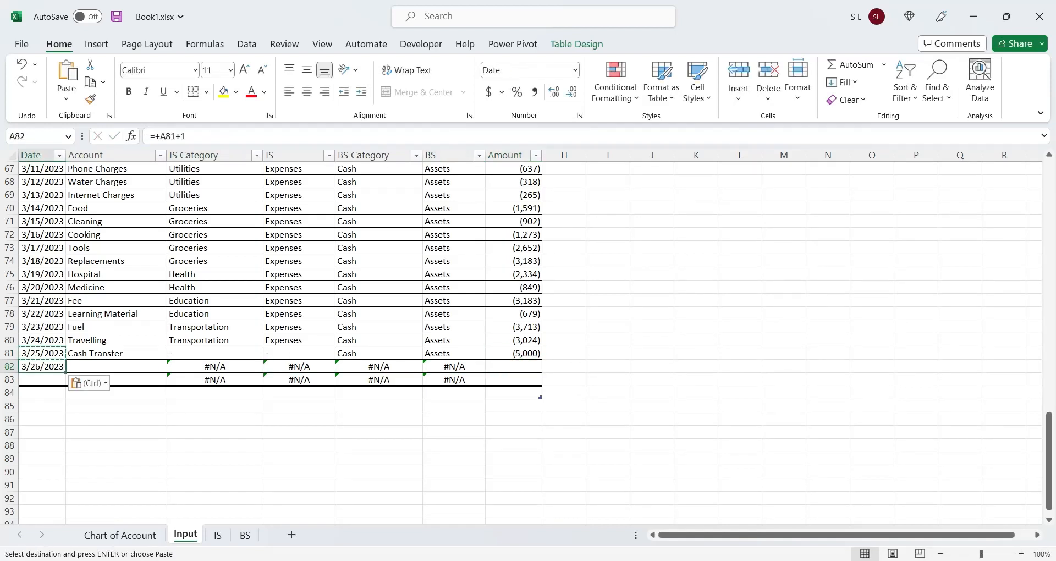
key("Right")
key("alt+Down")
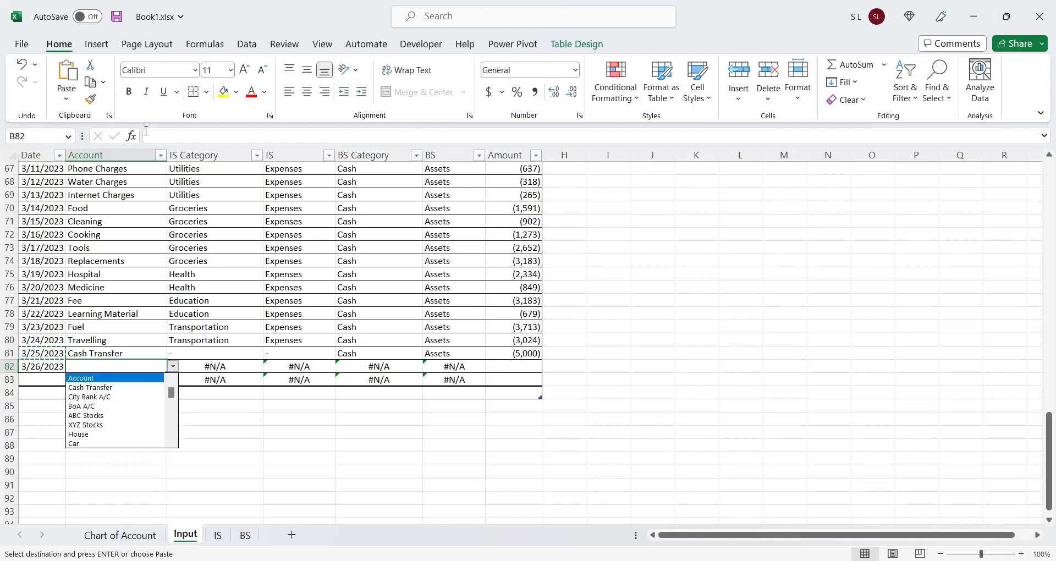
key("Down")
key("Down")
key("Return")
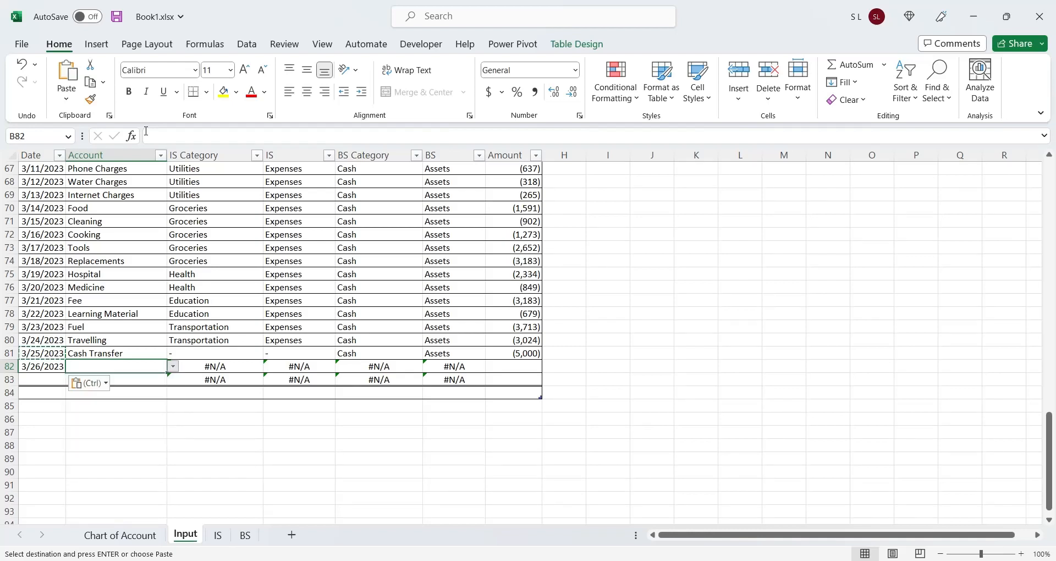
- Enter 5000 as the amount of the City Bank A/C entry in G82
key("Right")
key("Right")
key("Right")
key("Right")
key("Right")
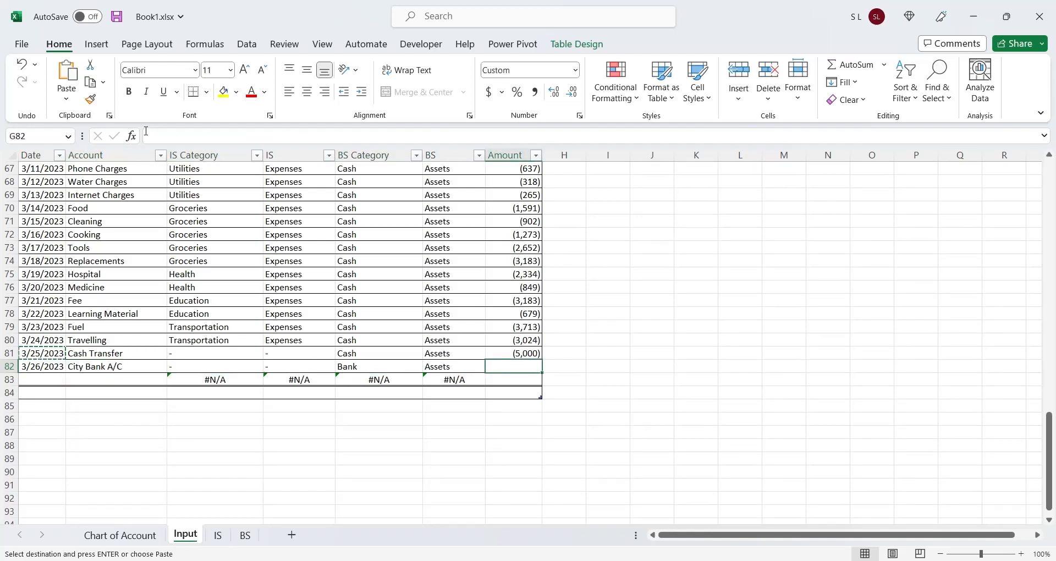
type("5000")
key("Return")
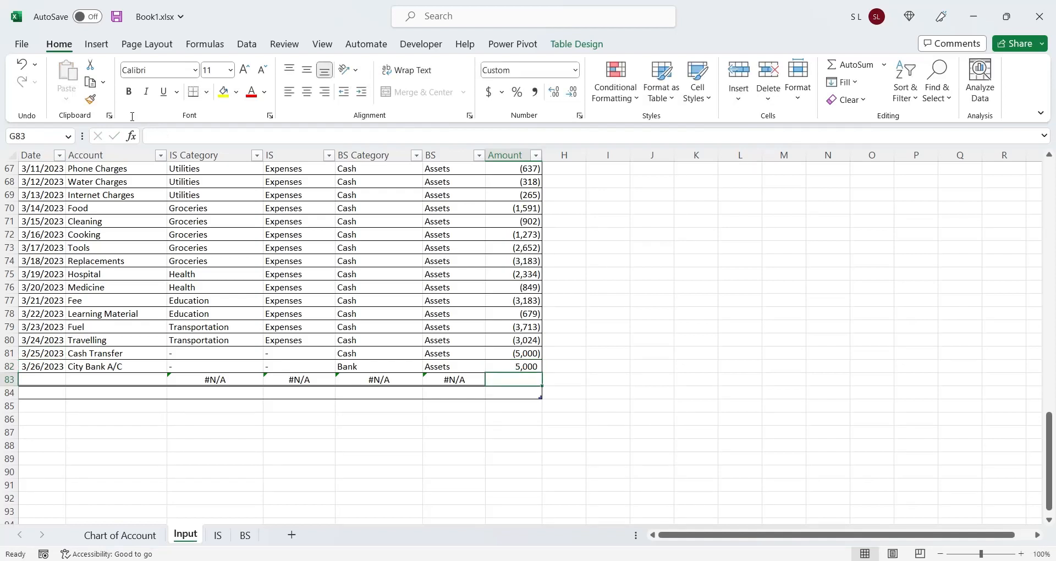
- Refresh the balance sheet PivotTable on the BS sheet to include the transfer entries
left_click(301, 258)
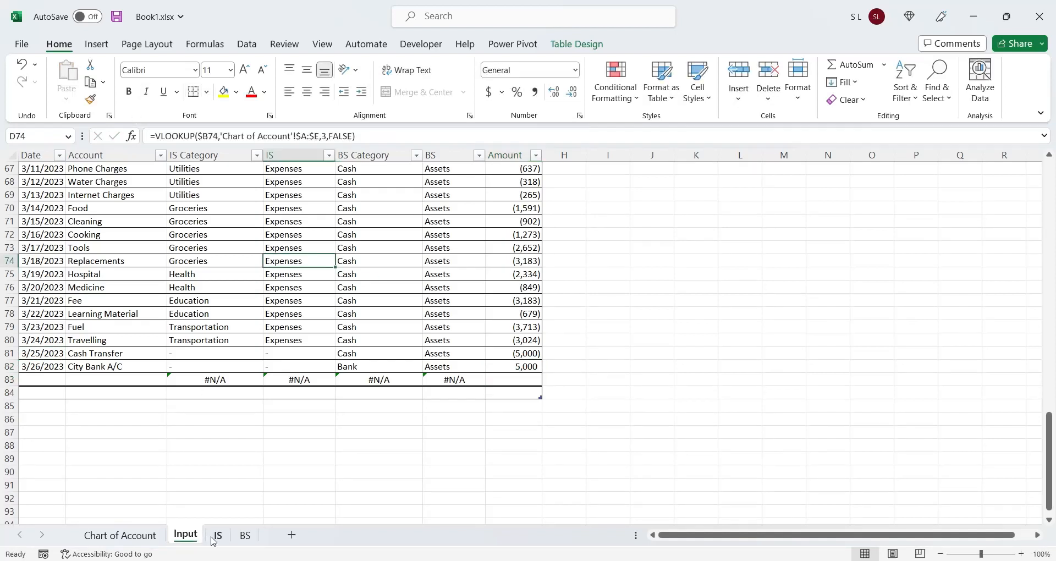
left_click(244, 535)
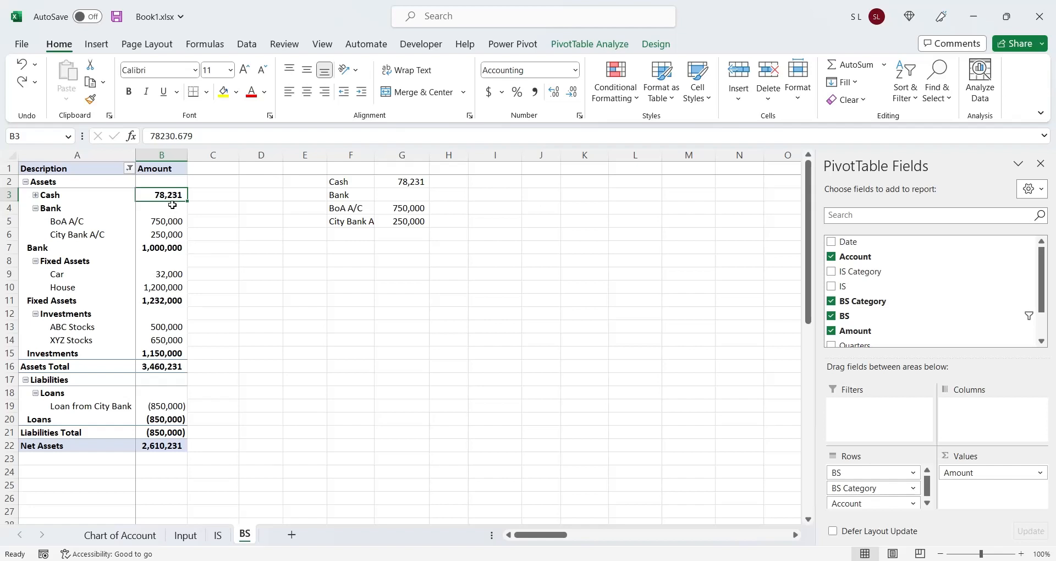
left_click(170, 231)
left_click(170, 247)
left_click(170, 220)
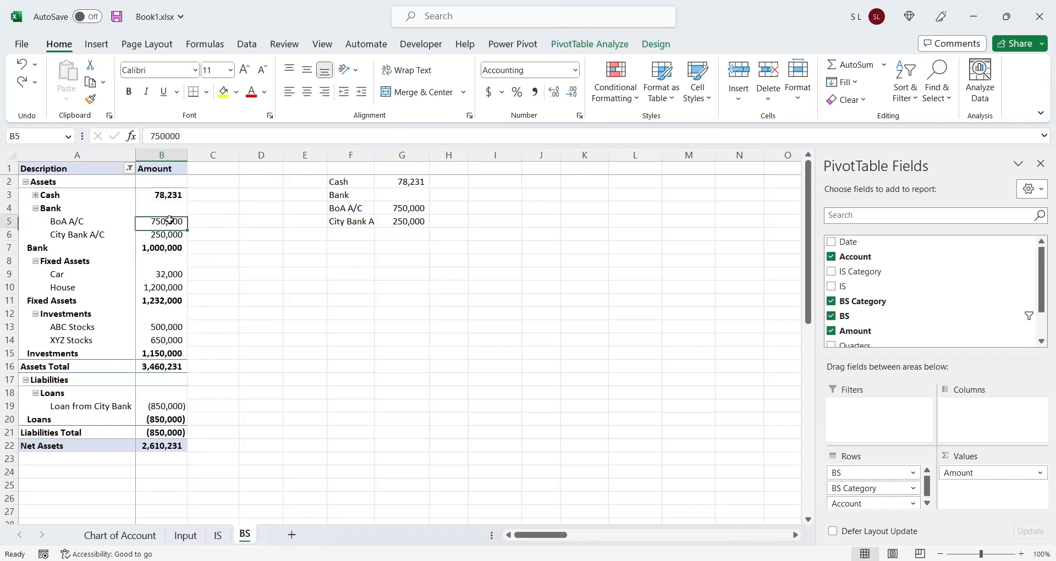
right_click(170, 220)
left_click(215, 321)
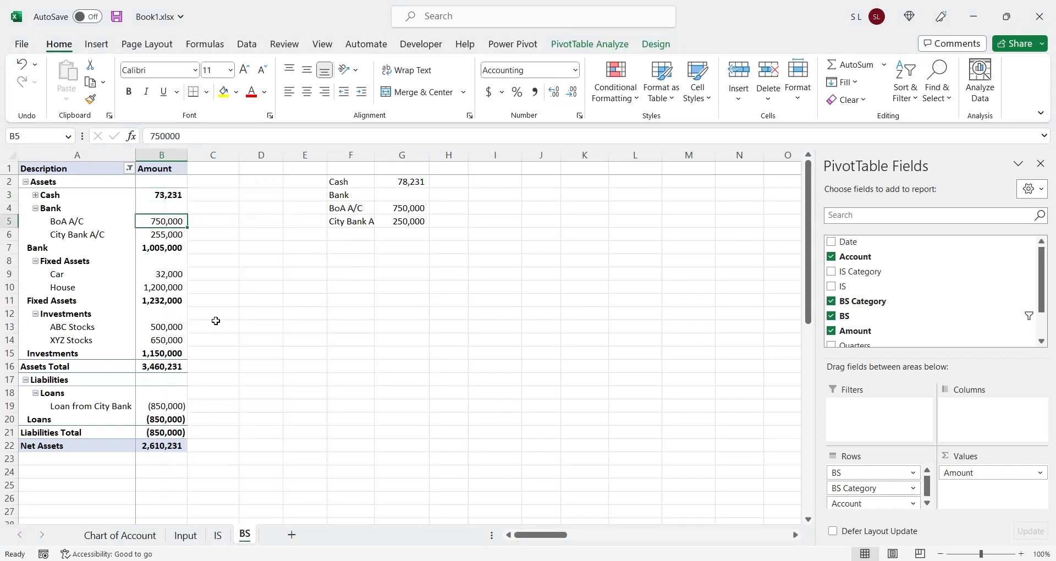
- Compare the refreshed Cash and Bank balances in column B with the earlier values pasted in G2:G5
left_click(178, 193)
left_click(406, 182)
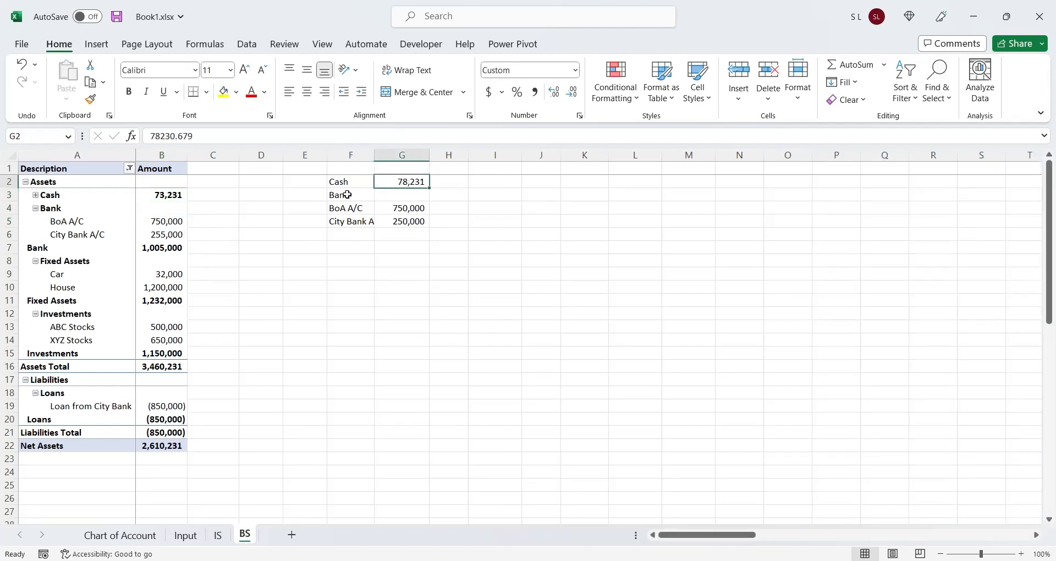
left_click(171, 197)
left_click(407, 208)
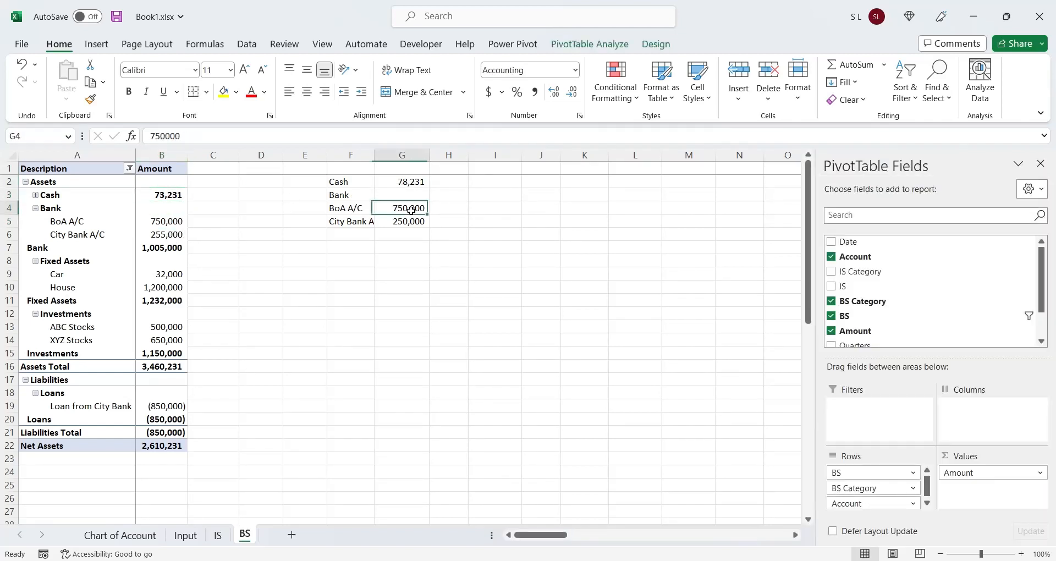
left_click(396, 223)
left_click(161, 235)
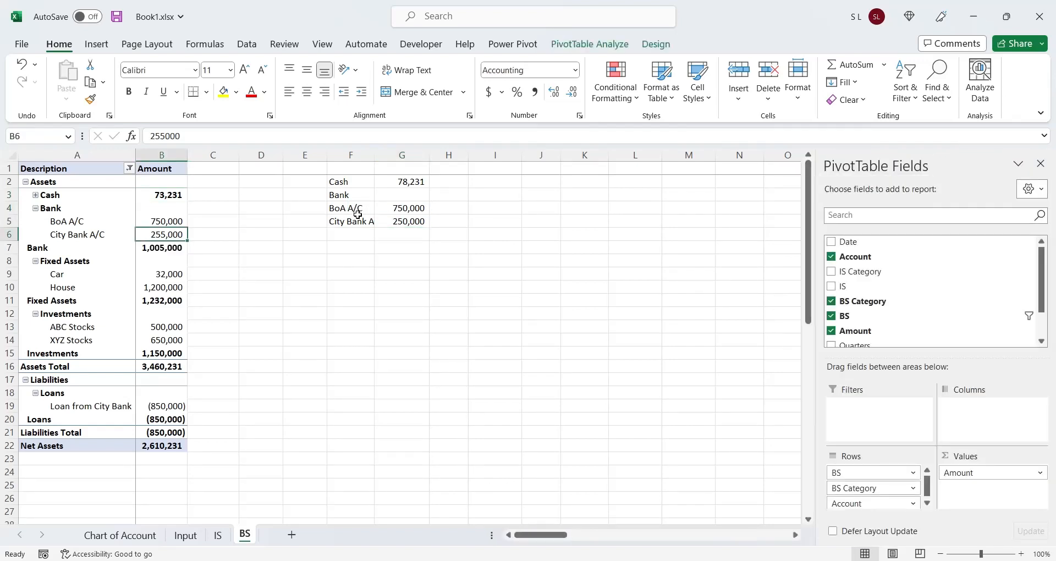
left_click(159, 248)
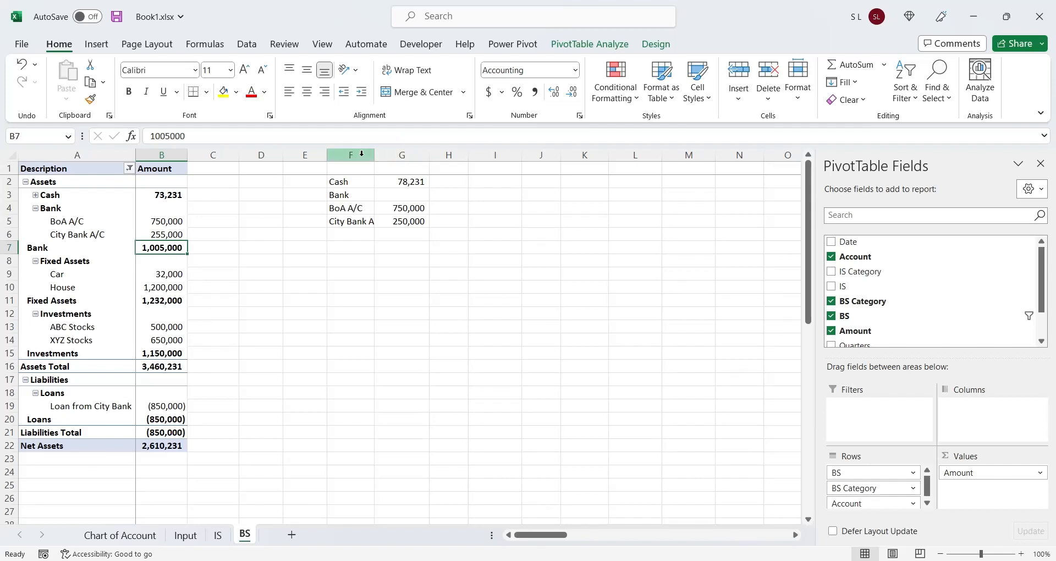
- Delete columns F and G with the pasted comparison values from the BS sheet
left_click_drag(360, 154, 416, 154)
right_click(416, 154)
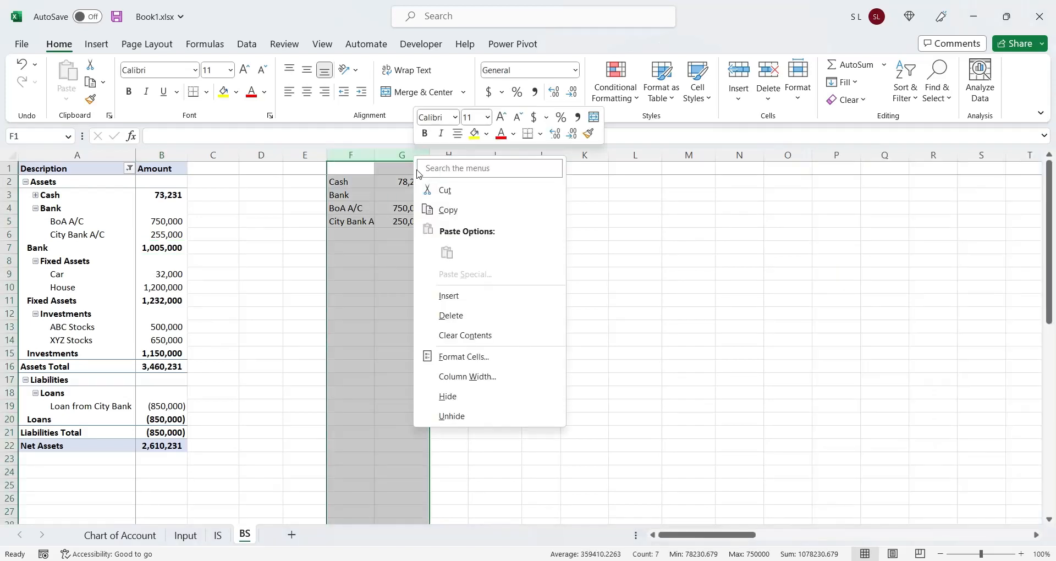
left_click(462, 316)
left_click(169, 248)
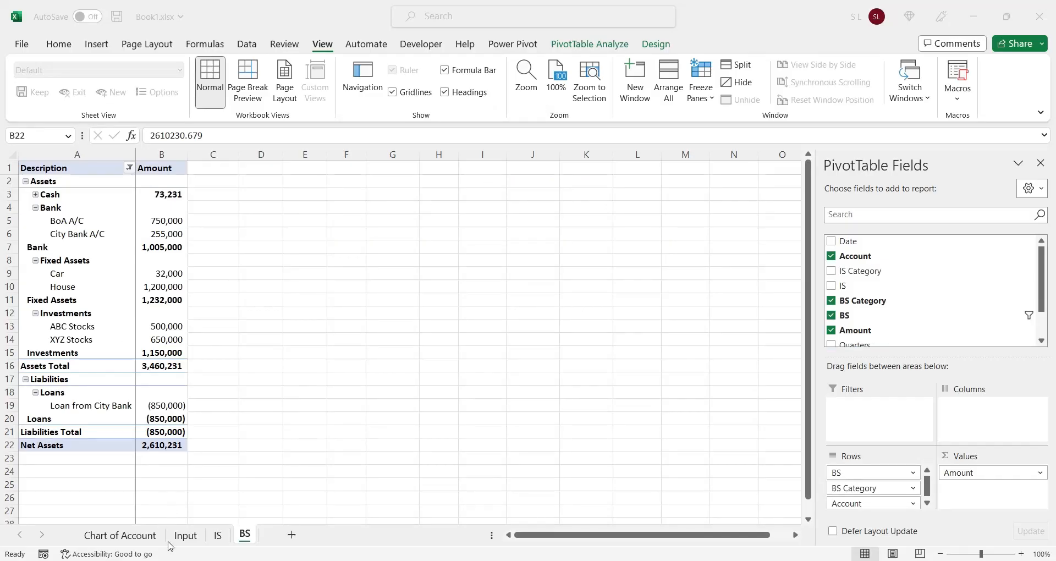
- Create a copy of the IS sheet at the end of the workbook and rename it Expenses
right_click(221, 539)
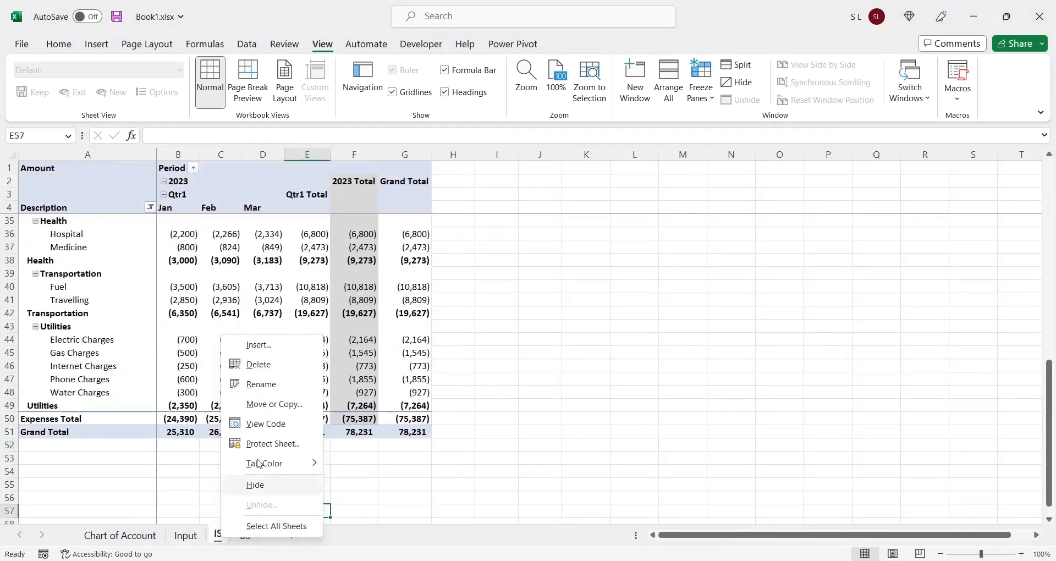
left_click(277, 404)
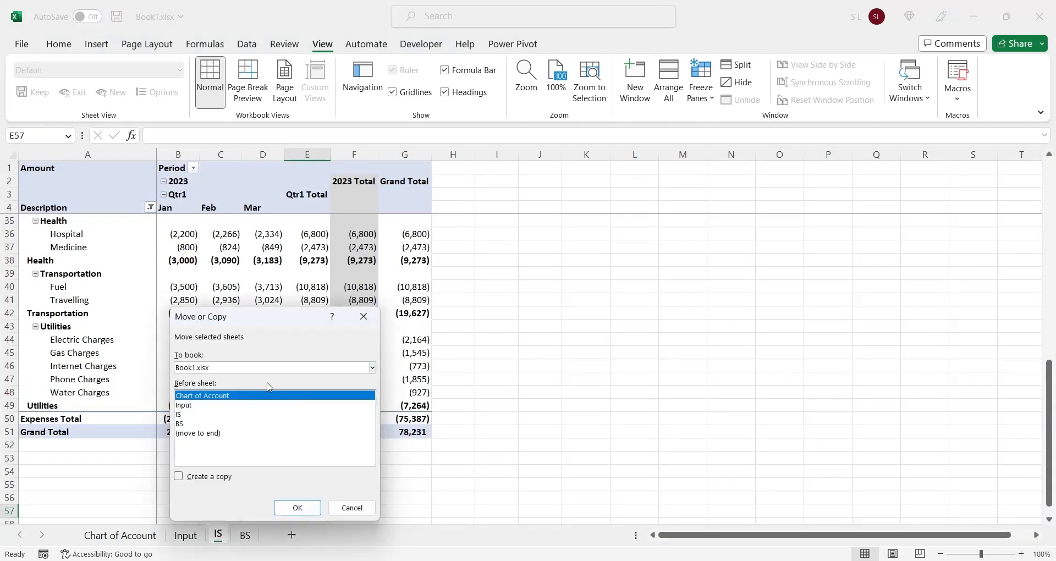
left_click(221, 434)
left_click(211, 476)
left_click(298, 508)
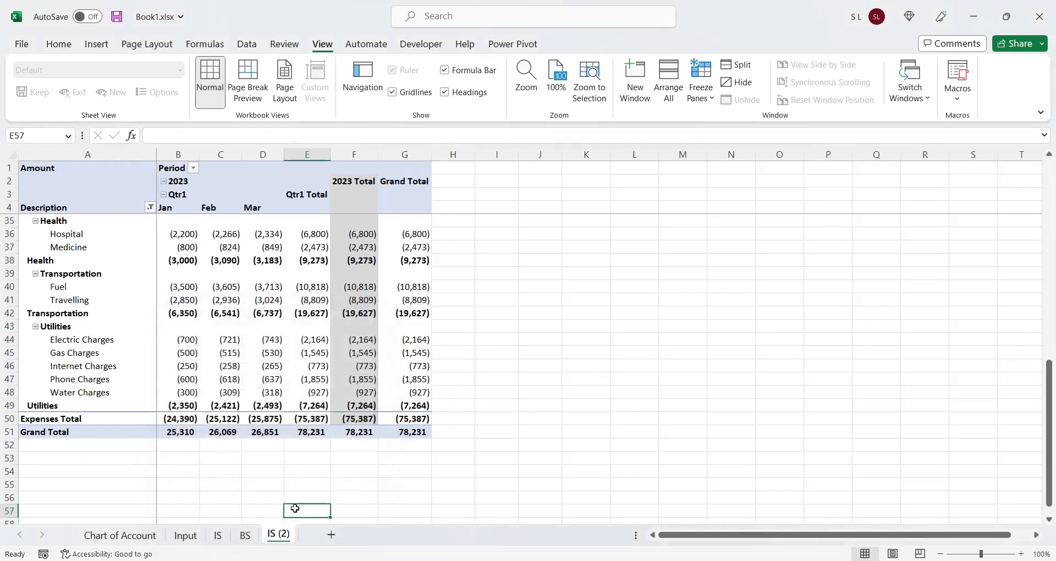
double_click(291, 536)
type("Expenses")
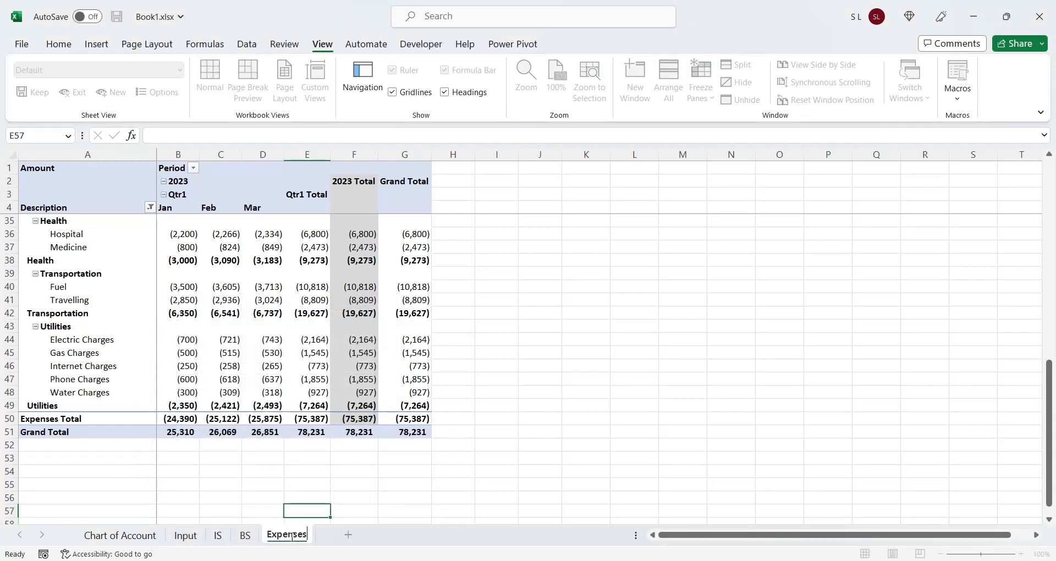
key("Return")
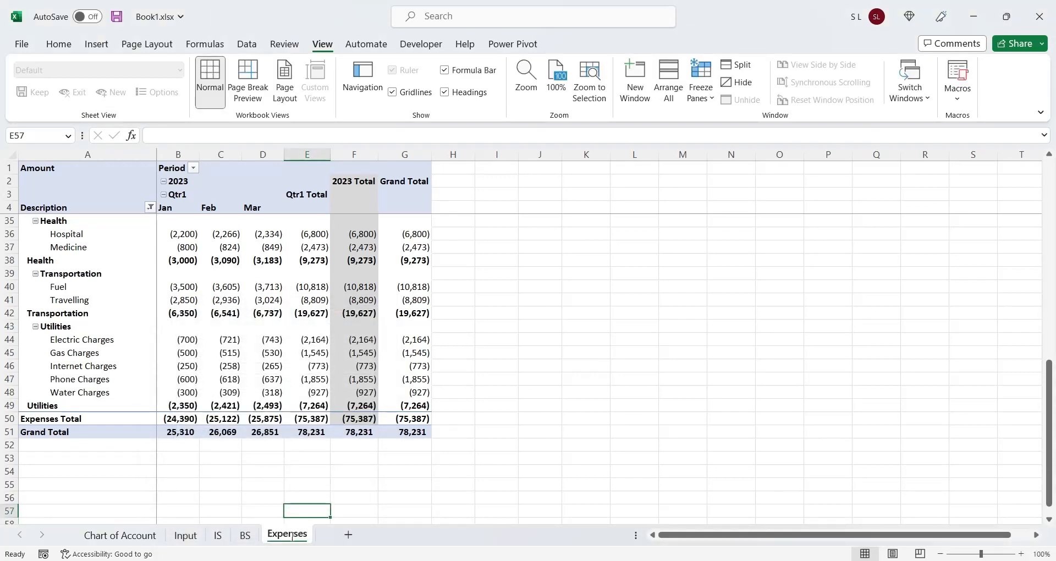
- Remove the Years, Quarters and Date fields from the columns of the Expenses sheet's PivotTable
left_click(344, 351)
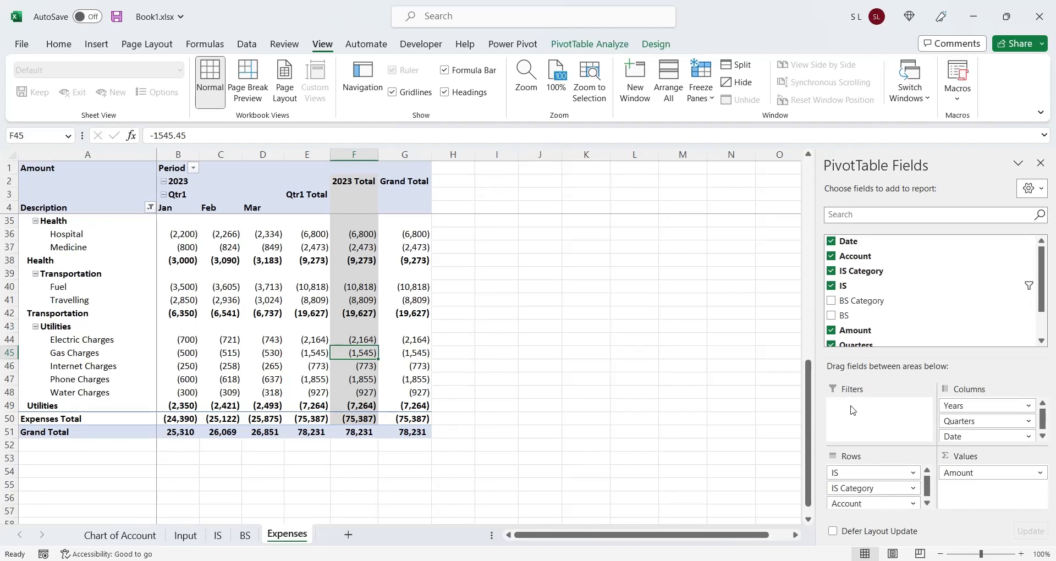
left_click(985, 405)
left_click(968, 382)
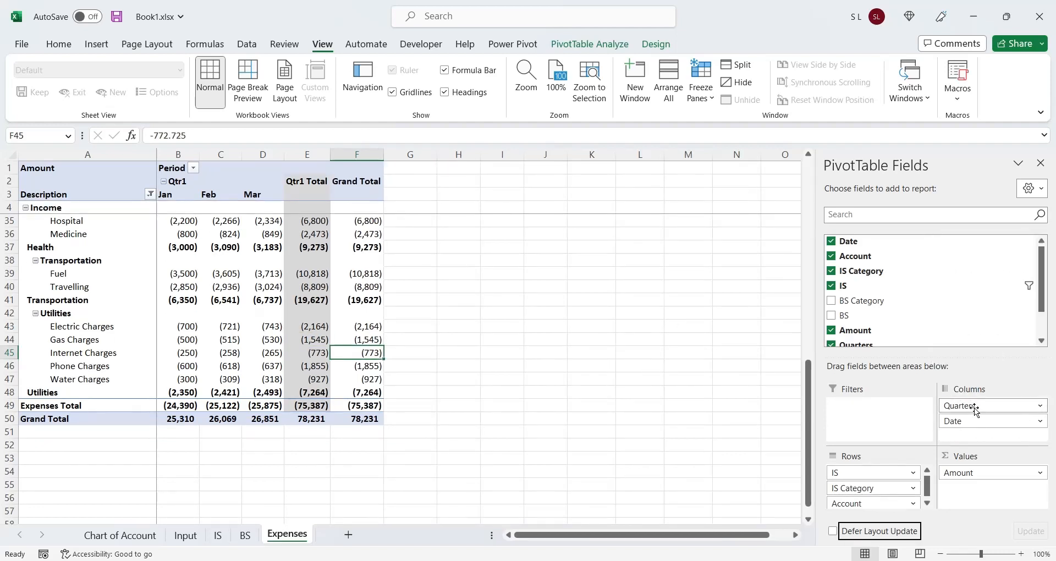
left_click(976, 407)
left_click(975, 379)
left_click(973, 407)
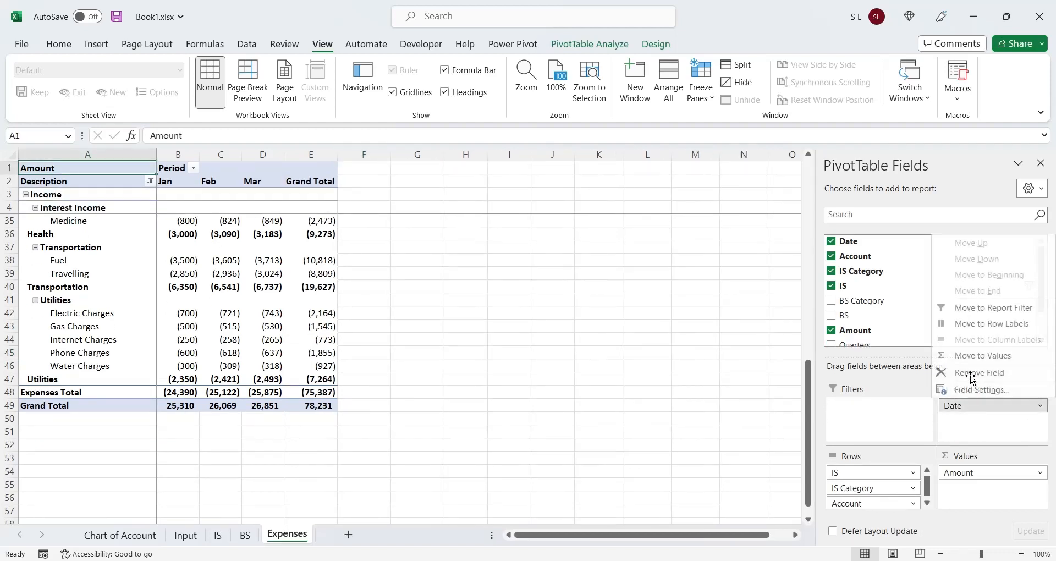
left_click(975, 374)
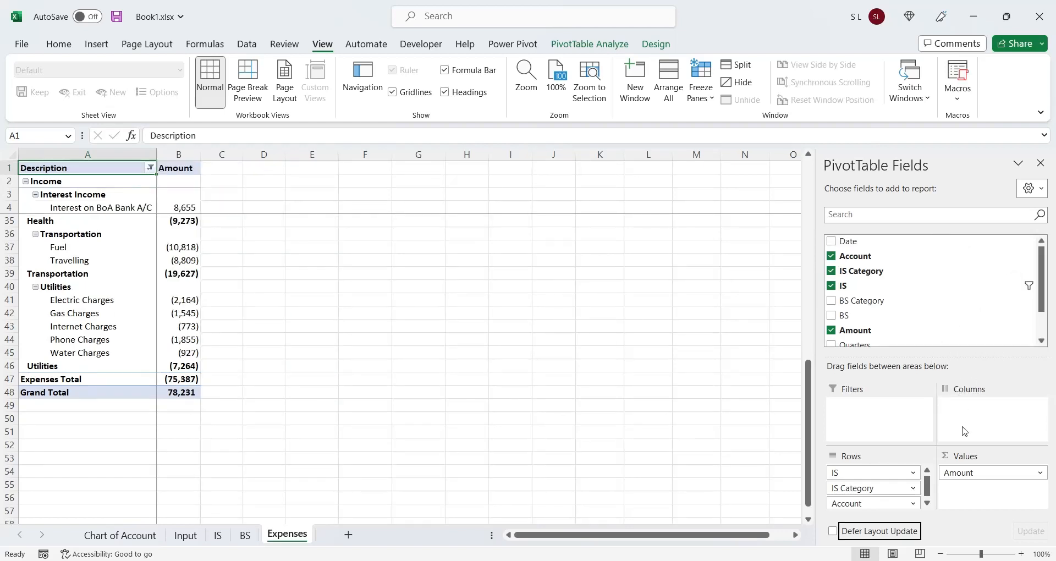
- Place the IS and Date fields in the PivotTable's filters and remove Account from its rows
left_click_drag(875, 473, 893, 437)
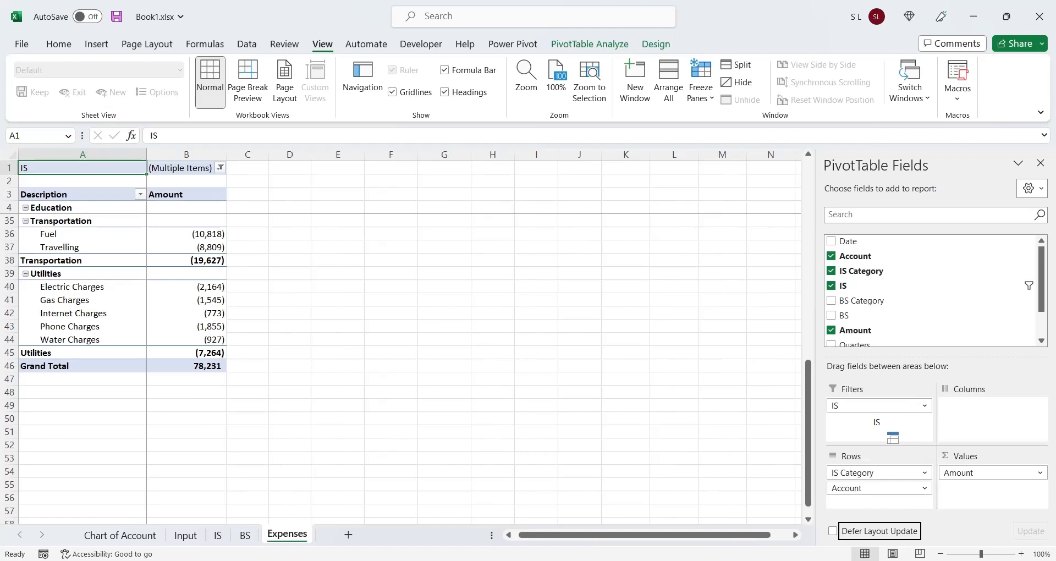
left_click(891, 489)
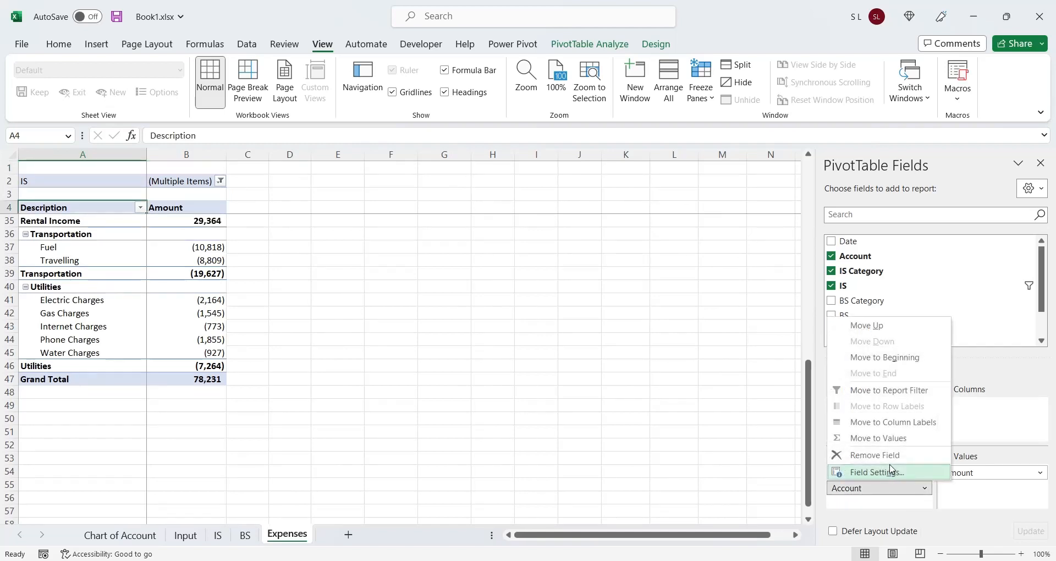
left_click(891, 459)
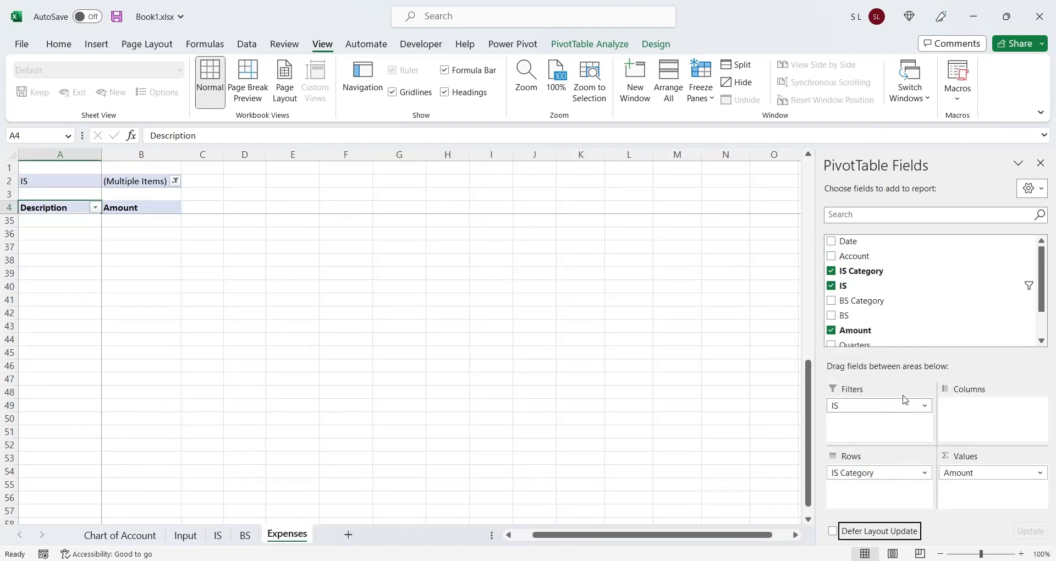
left_click_drag(859, 242, 868, 409)
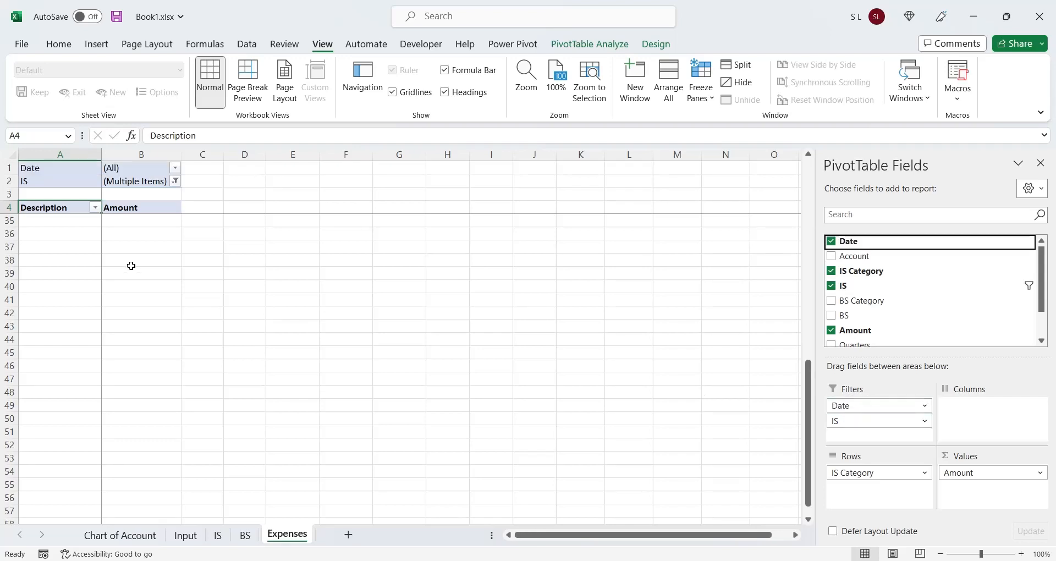
- Unfreeze the panes on the Expenses sheet
scroll(165, 226, "up", 5)
left_click(217, 198)
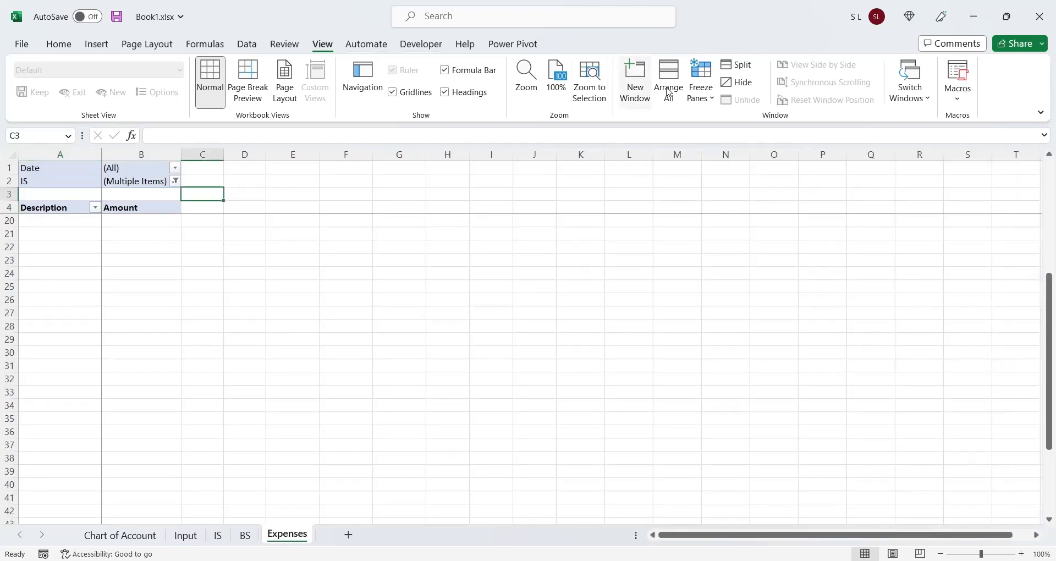
left_click(701, 99)
left_click(770, 124)
left_click(347, 194)
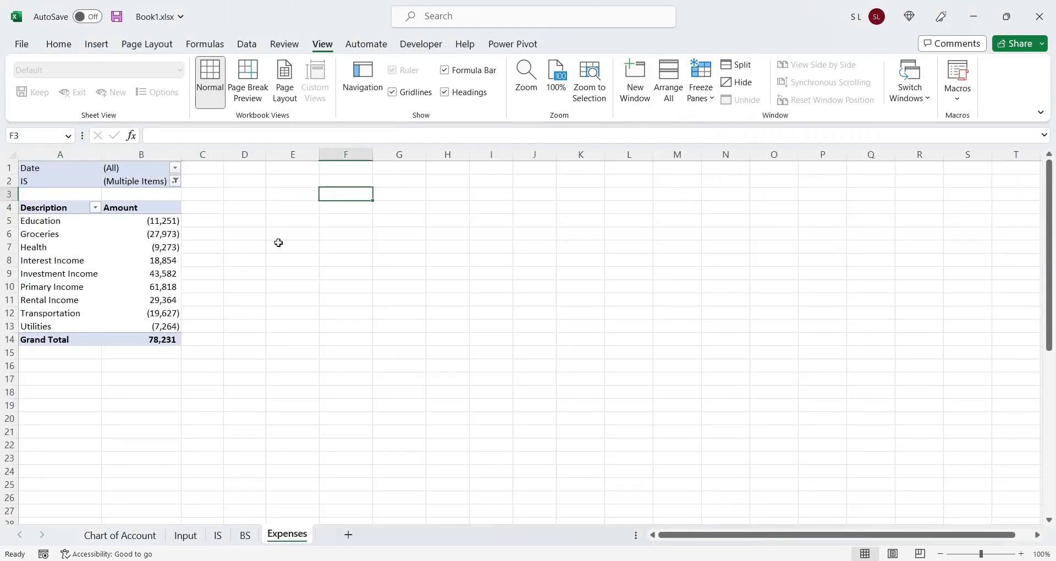
- Filter the Expenses sheet's PivotTable by the IS field so that only Expenses is included
left_click(175, 181)
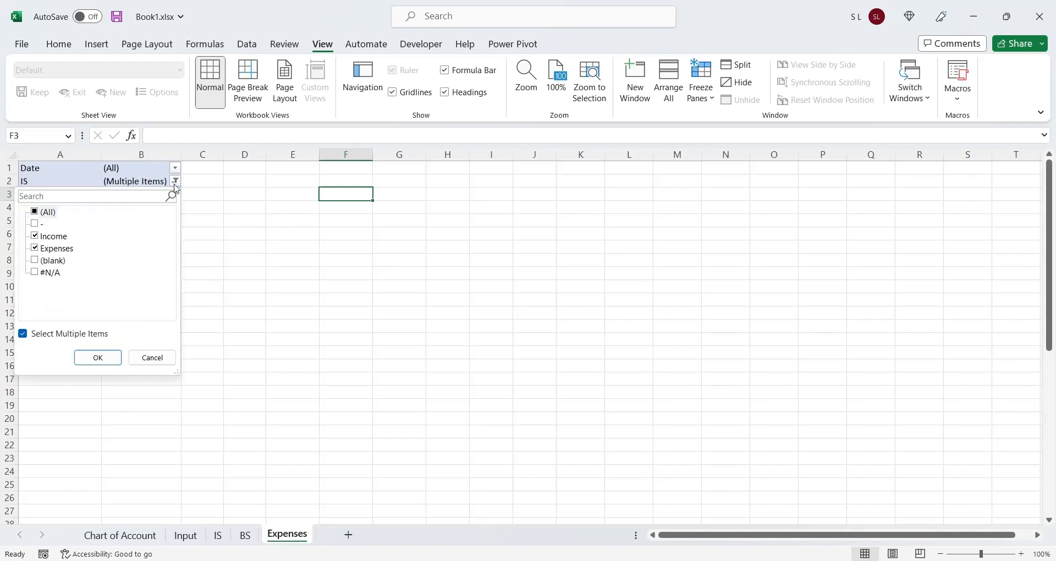
left_click(35, 236)
left_click(98, 357)
- Insert a 2-D pie PivotChart from the expense amounts on the Expenses sheet
left_click(108, 240)
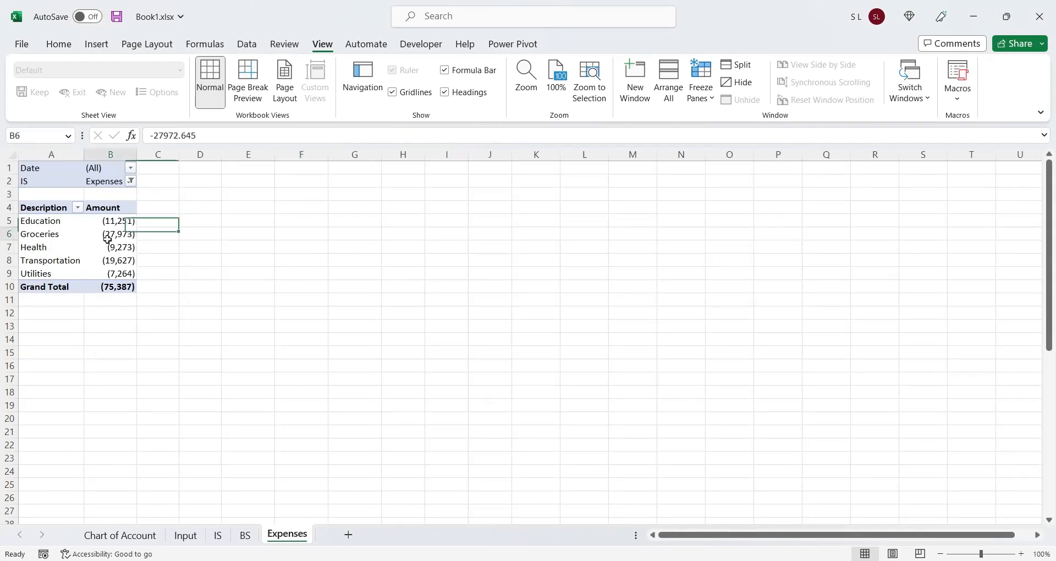
left_click(96, 44)
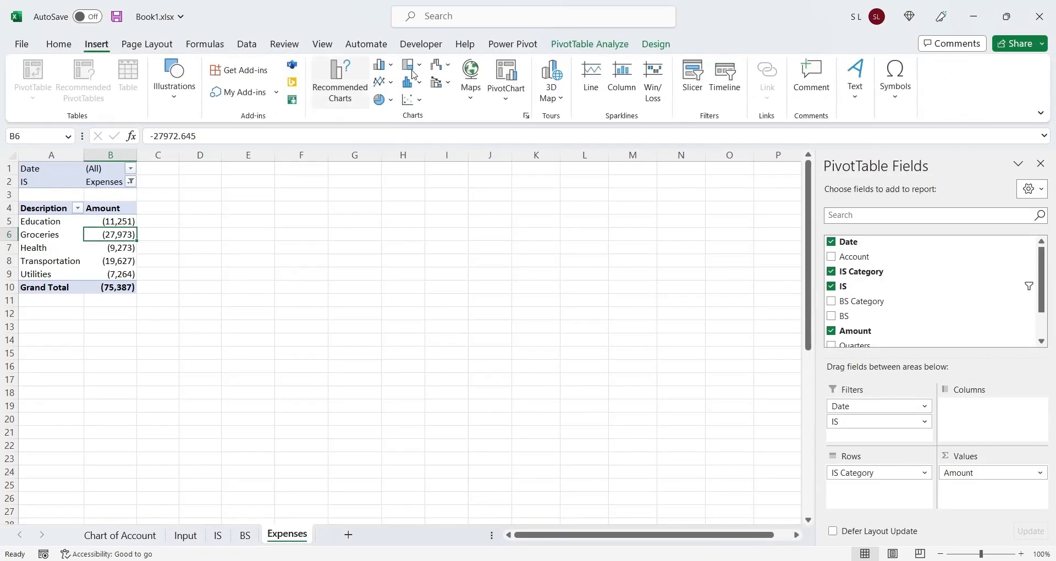
left_click(385, 100)
left_click(391, 147)
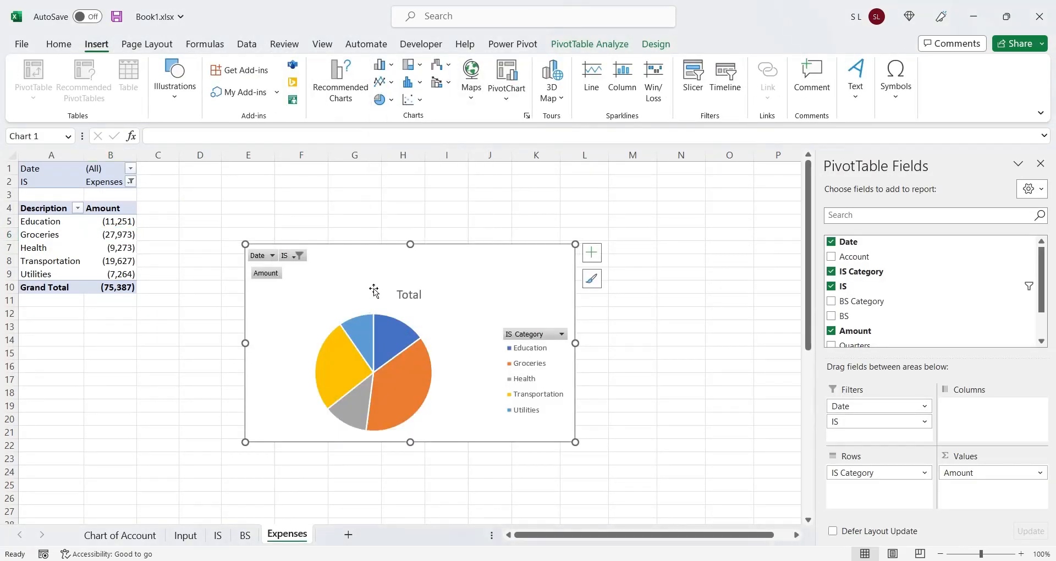
- Insert a new chart sheet and place it after the Expenses sheet
right_click(302, 535)
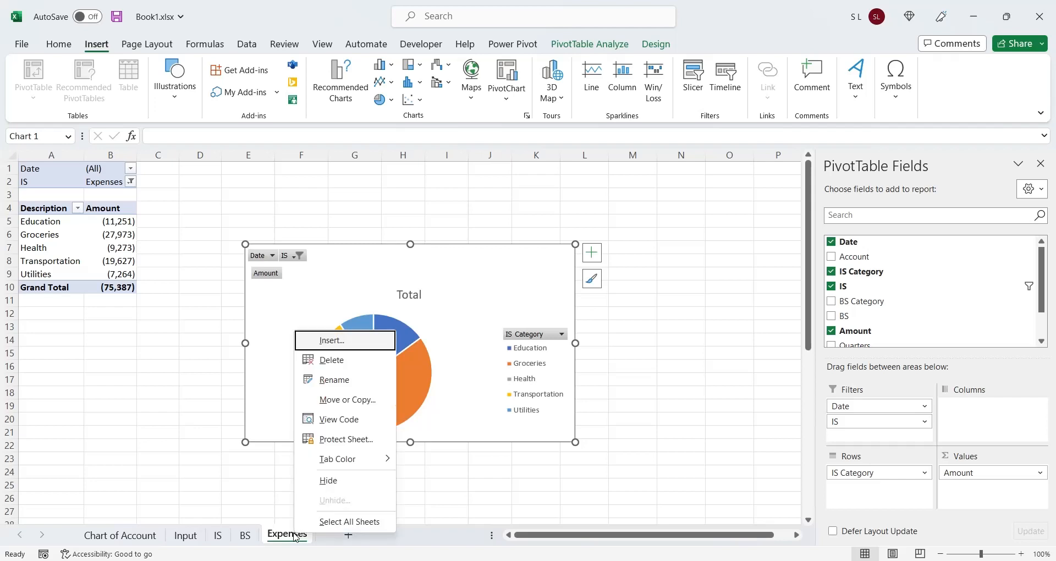
left_click(337, 341)
left_click(234, 281)
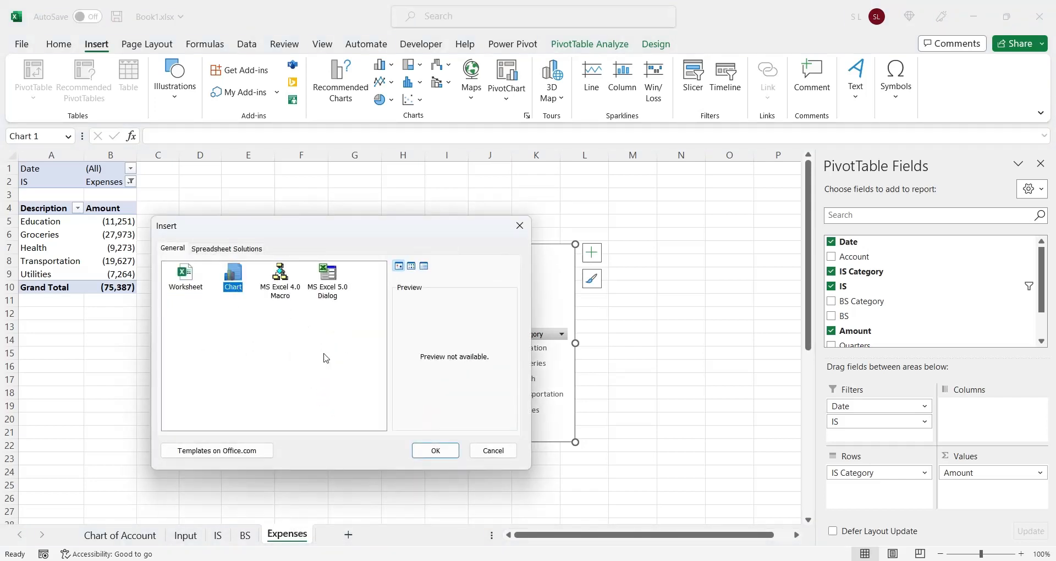
left_click(435, 451)
left_click_drag(379, 542, 358, 539)
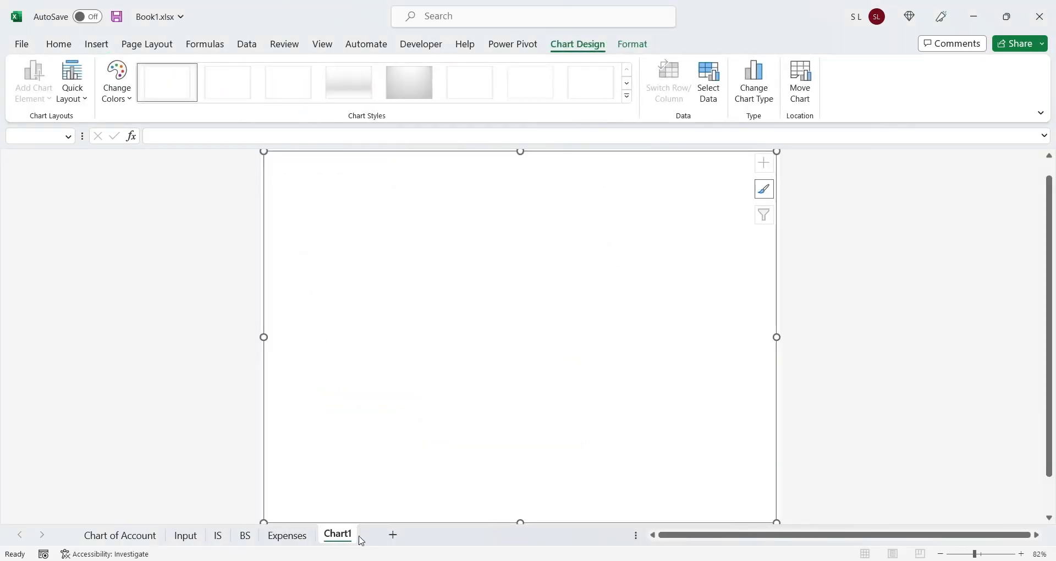
- Rename the new chart sheet Expenses_Chart
double_click(337, 537)
type("Exp")
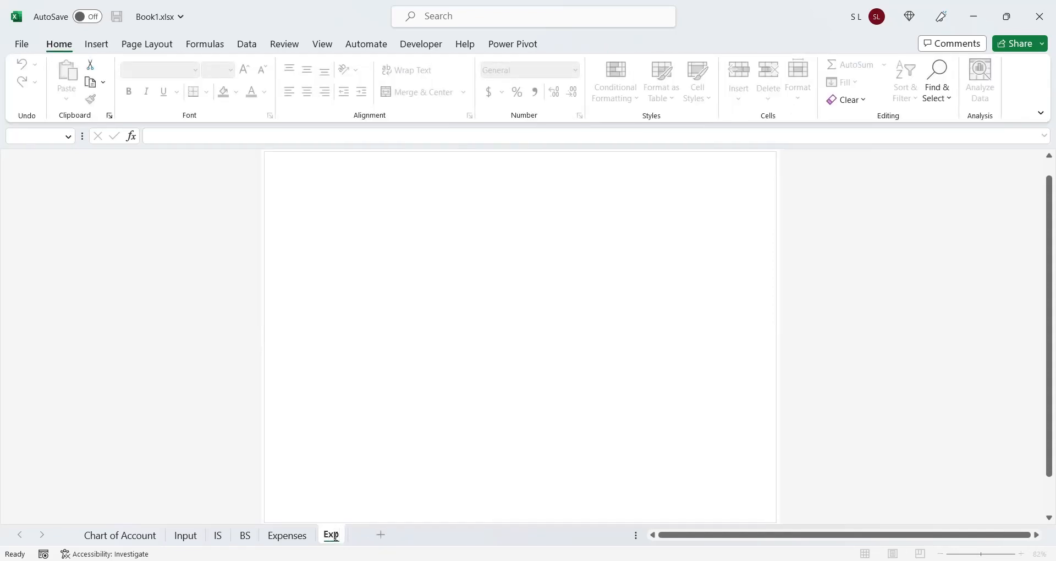
type("enses")
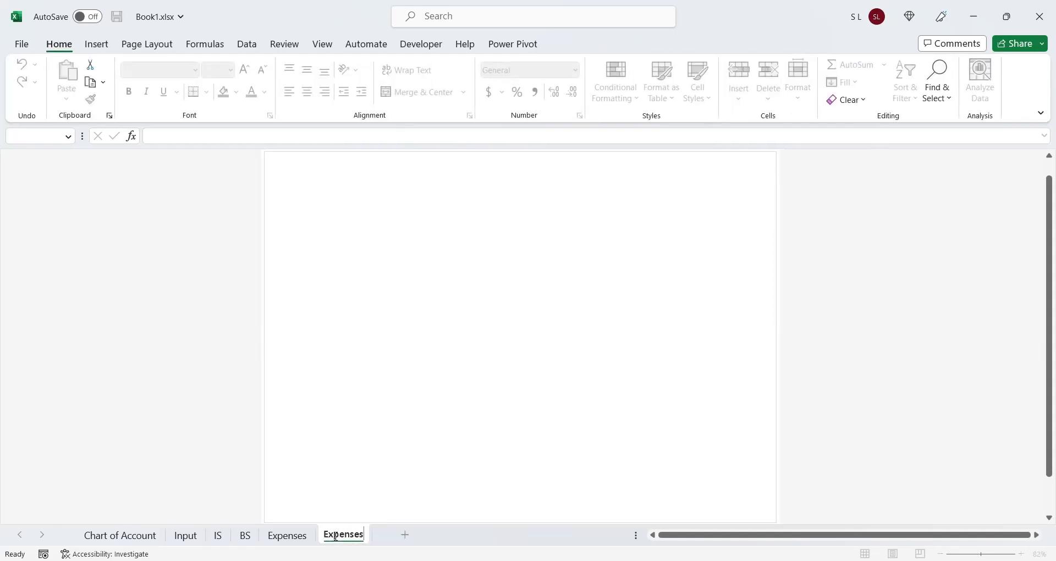
type("hart")
key("Return")
- Copy the pie chart from the Expenses sheet and paste it into the Expenses_Chart sheet
left_click(300, 537)
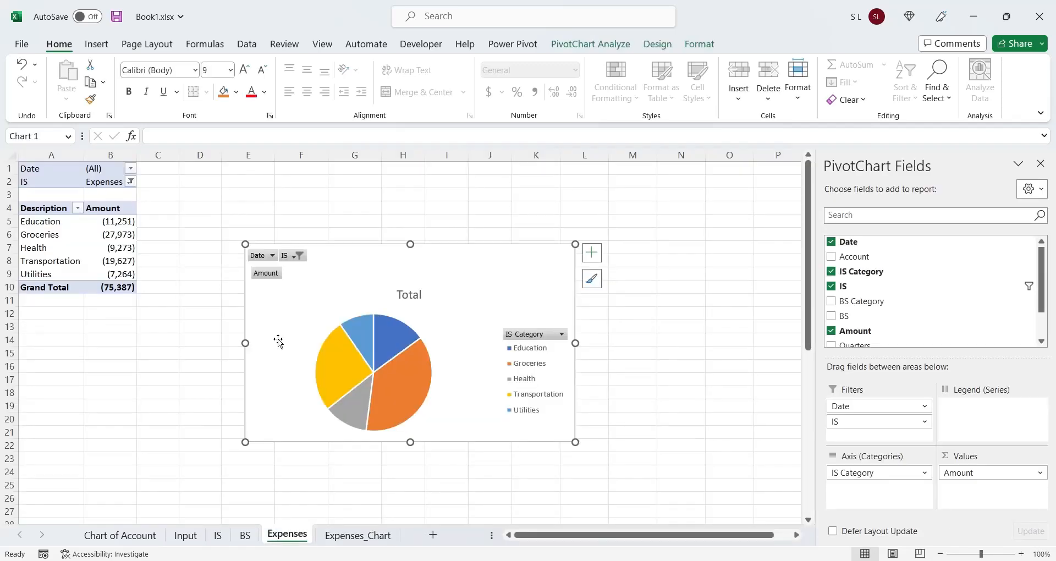
key("ctrl+c")
left_click(340, 535)
key("ctrl+v")
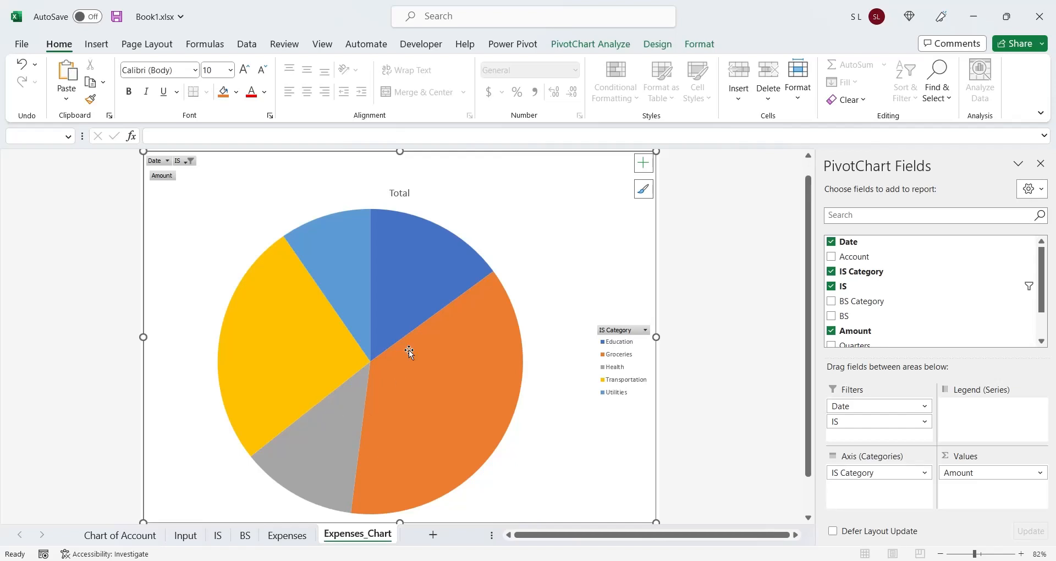
- Change the title of the pie chart on the Expenses_Chart sheet to Expenses
left_click(400, 193)
double_click(401, 193)
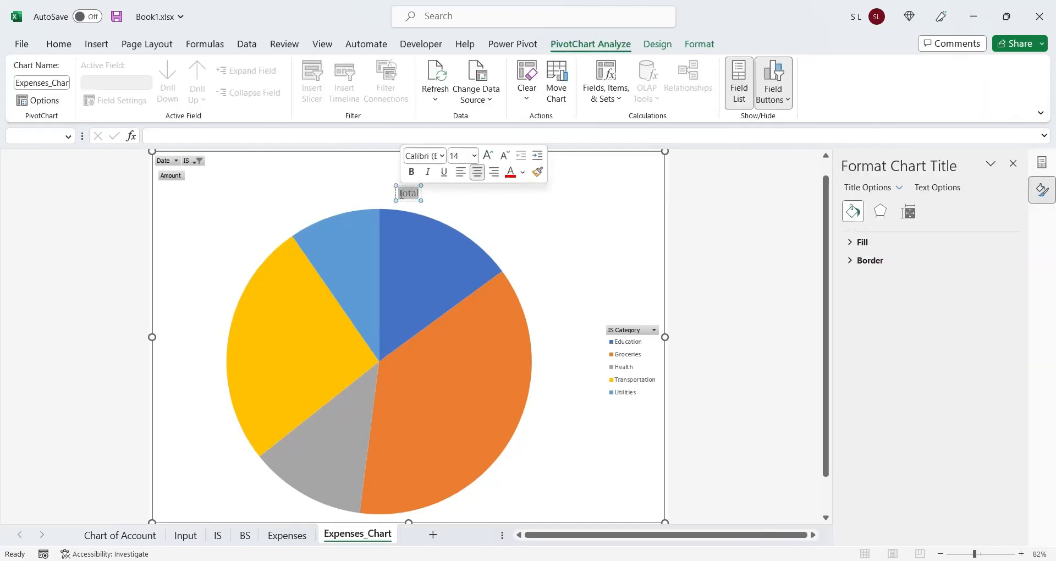
type("Expenses")
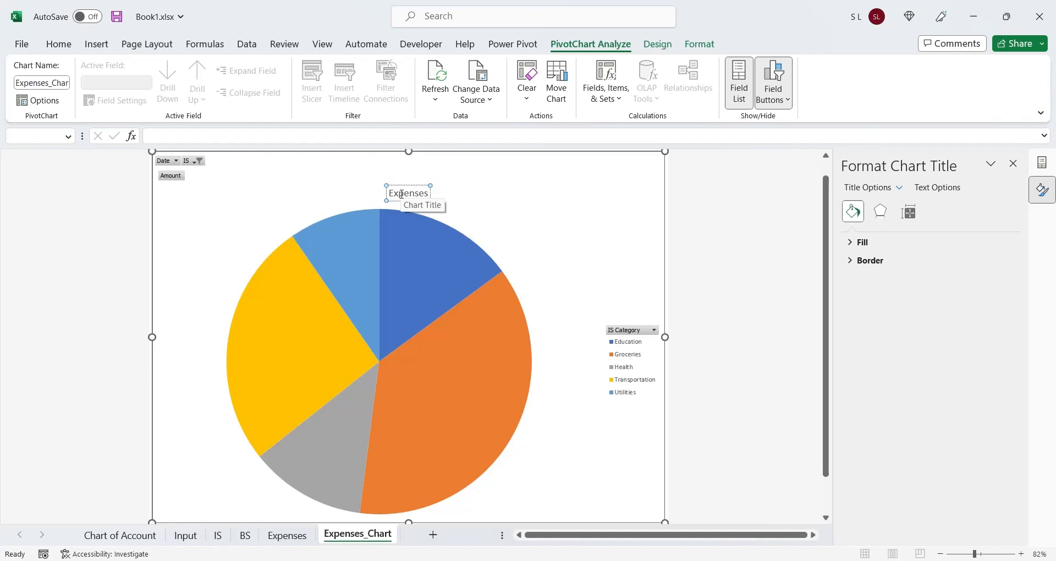
left_click(606, 165)
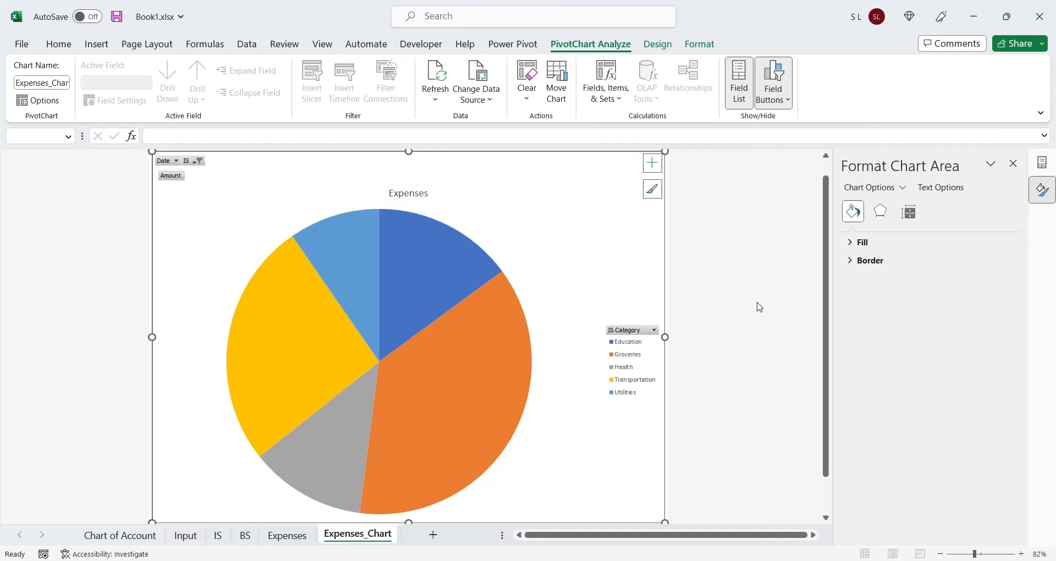
left_click(730, 318)
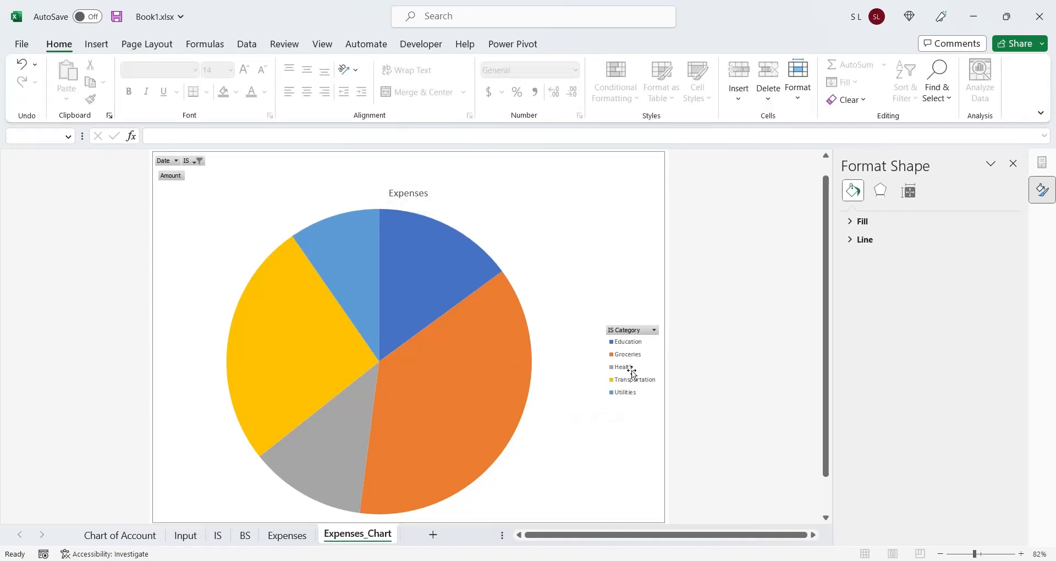
left_click(408, 352)
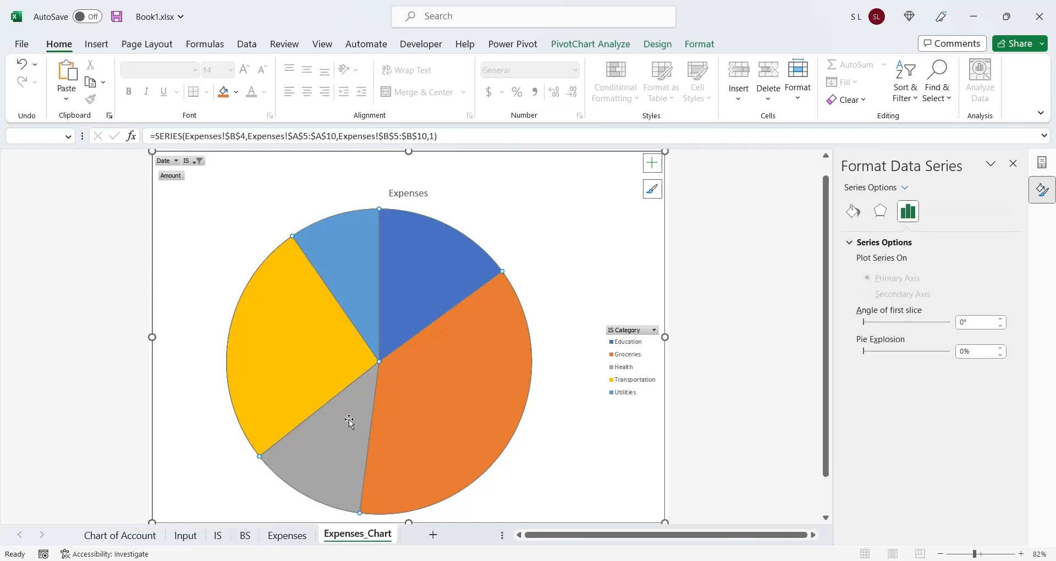
- Create a copy of the Expenses sheet at the end of the workbook
left_click(286, 535)
right_click(205, 536)
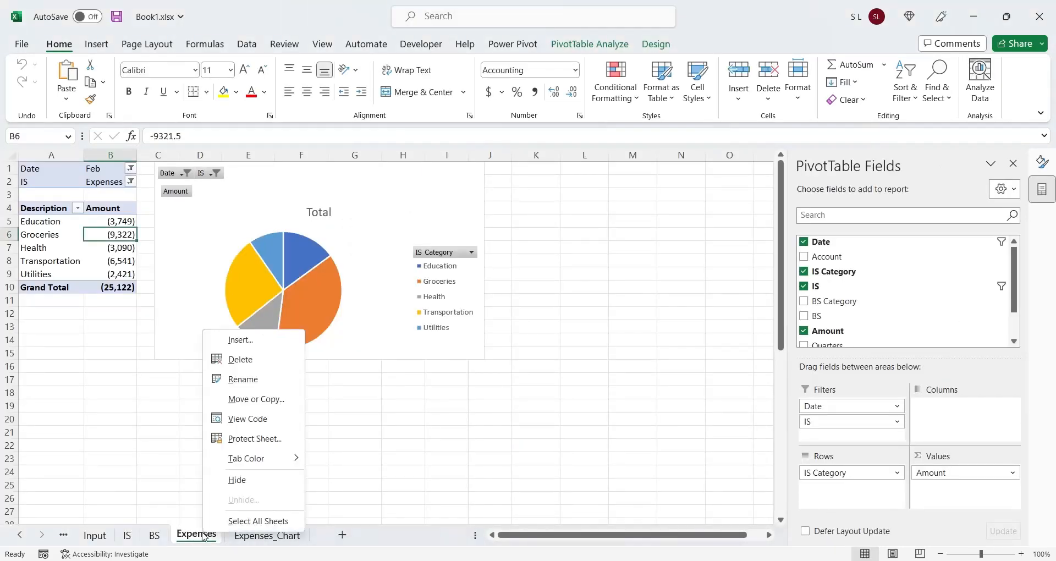
left_click(225, 400)
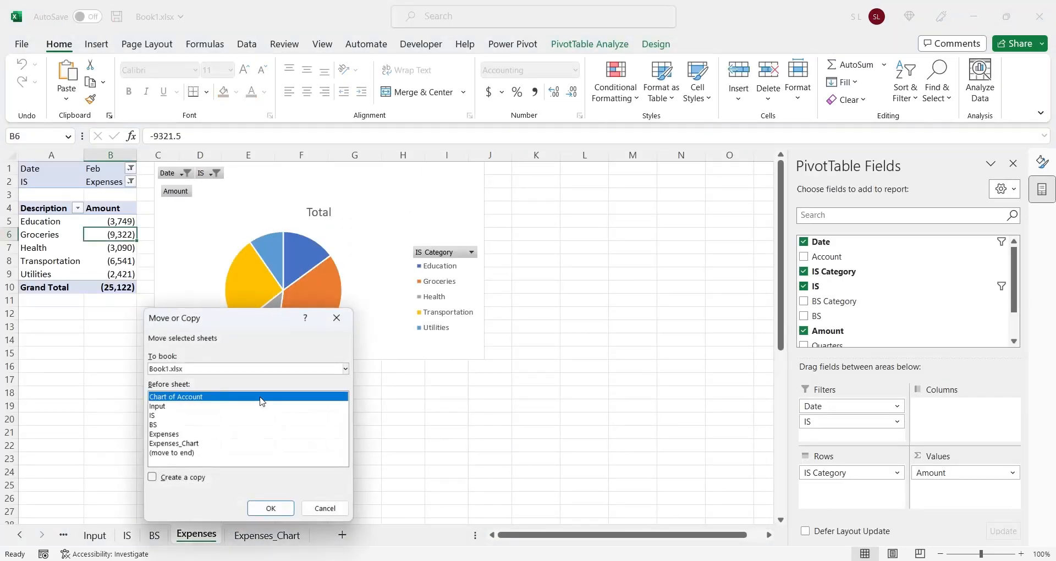
left_click(172, 453)
left_click(152, 477)
left_click(264, 505)
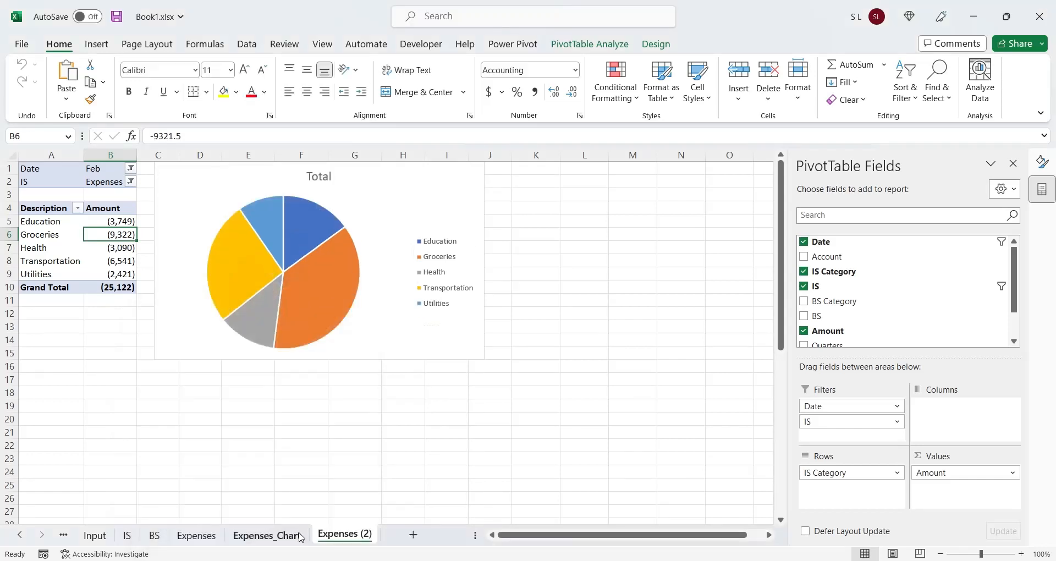
- Rename the copied Expenses sheet Expenses_Detail
double_click(357, 534)
key("Return")
double_click(370, 537)
left_click_drag(358, 536, 408, 534)
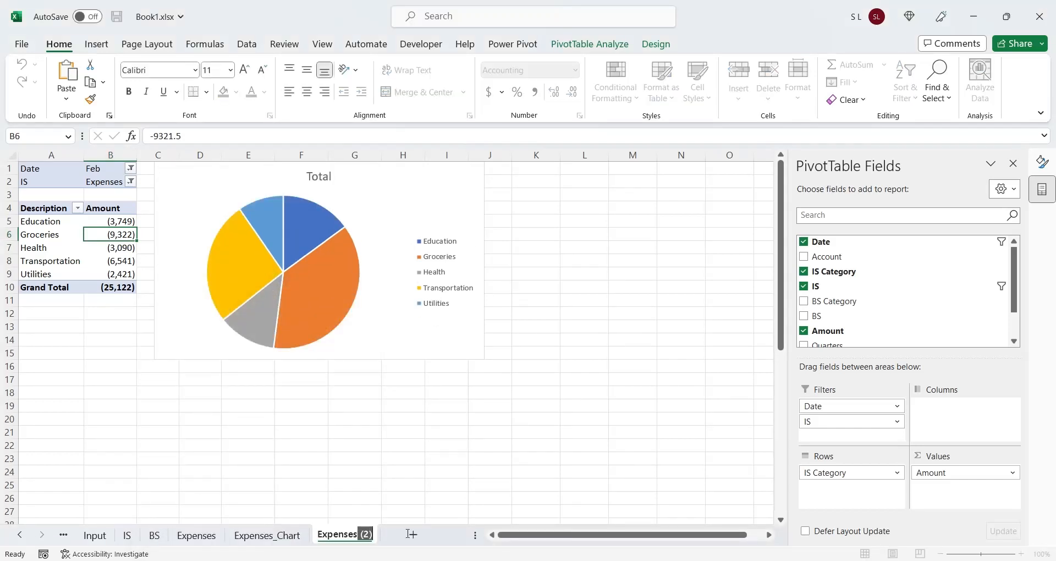
key("BackSpace")
key("BackSpace")
key("BackSpace")
key("BackSpace")
type("_Detauk")
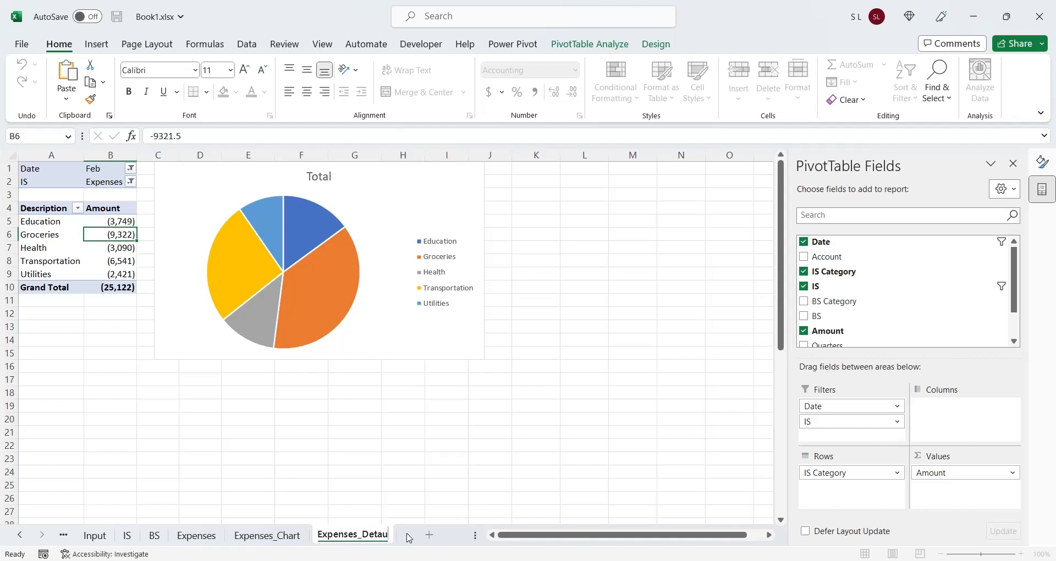
key("BackSpace")
key("BackSpace")
key("Return")
- Delete the pie chart from the Expenses_Detail sheet and add Account below IS Category in the PivotTable's rows
left_click(186, 334)
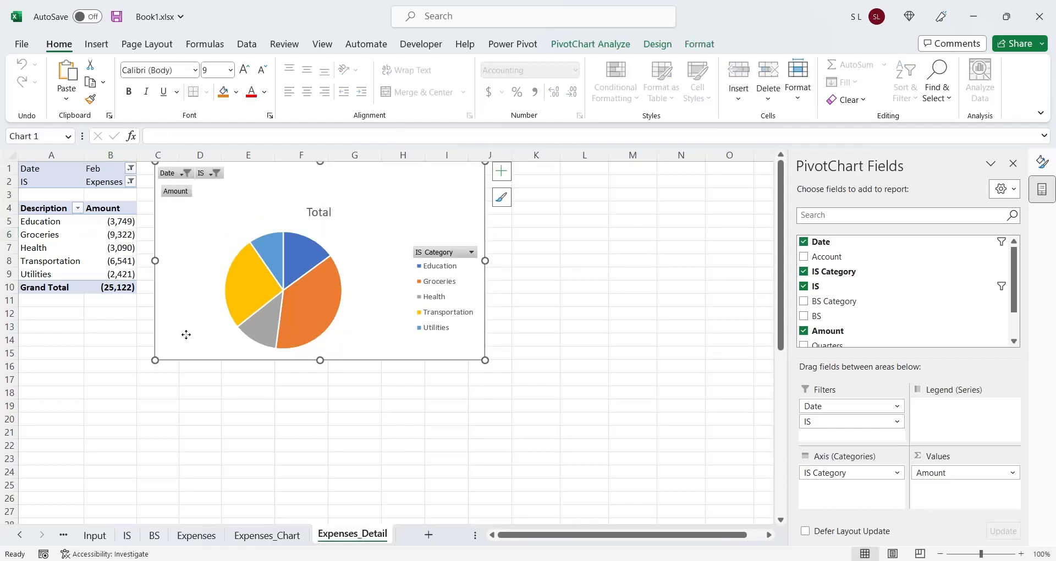
key("Delete")
left_click(46, 275)
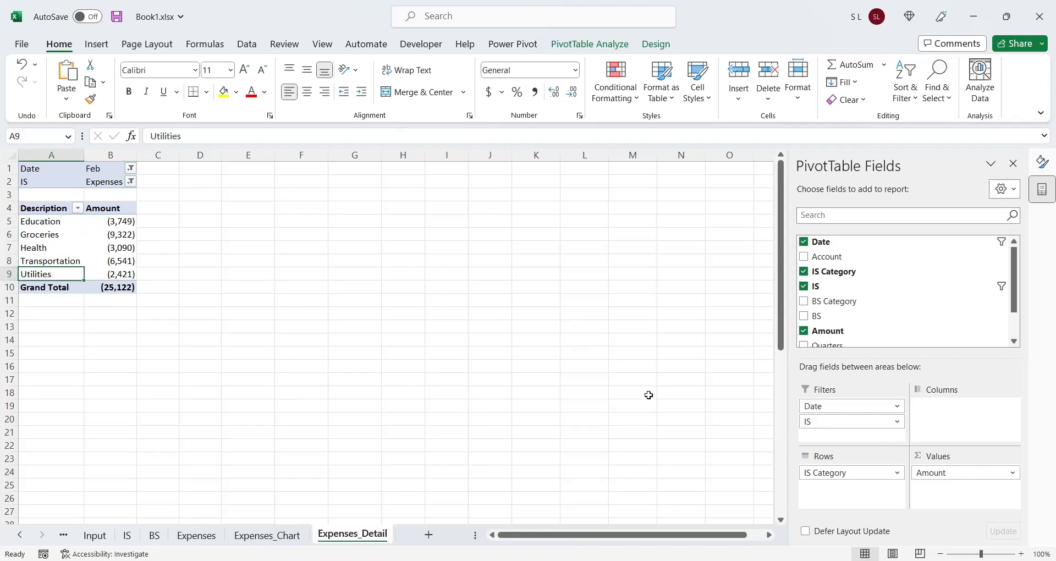
left_click_drag(827, 256, 854, 494)
- Insert a 2-D stacked column PivotChart from the Expenses_Detail PivotTable
left_click(144, 300)
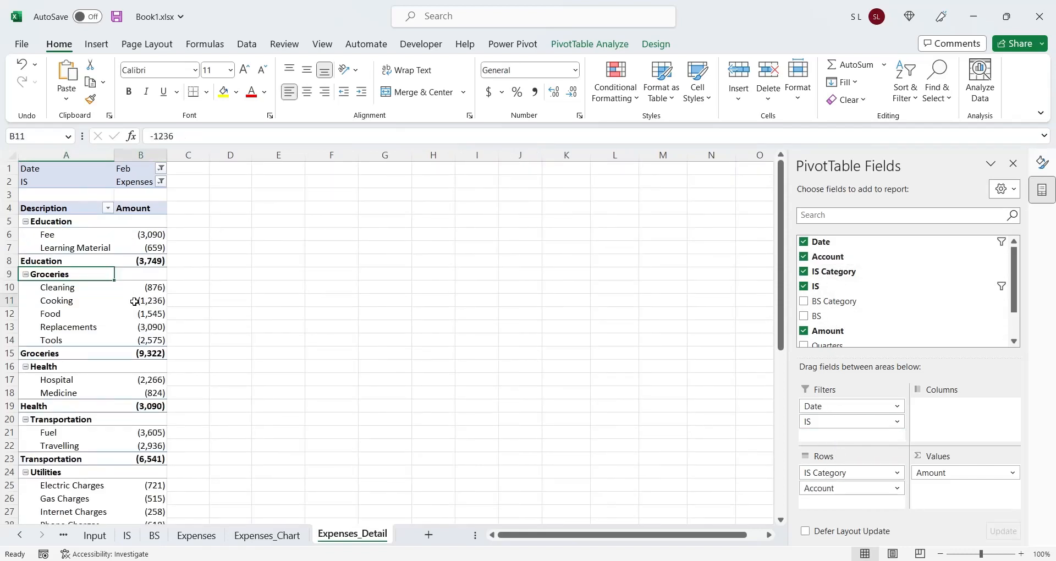
left_click(96, 44)
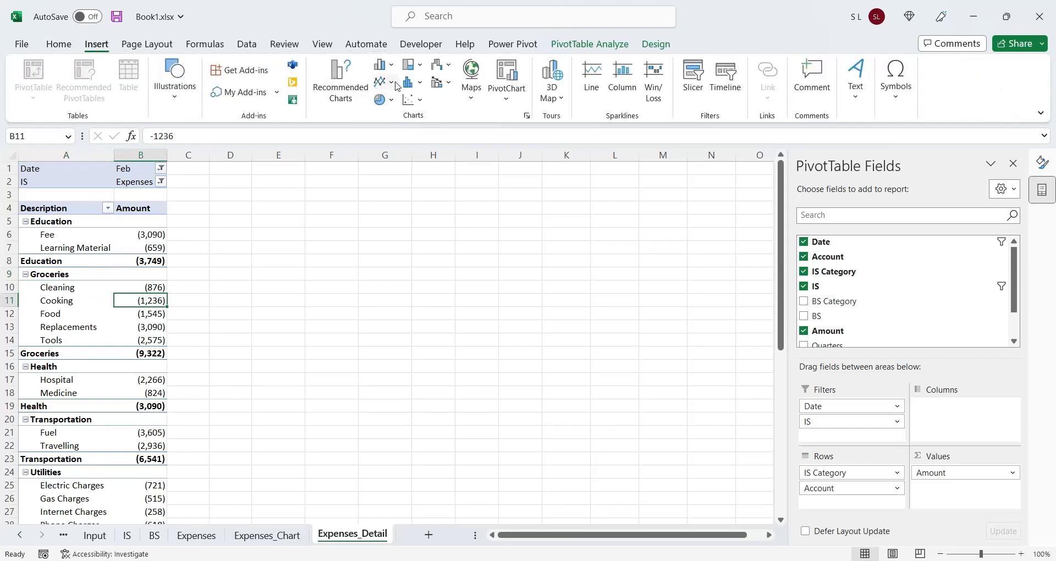
left_click(384, 65)
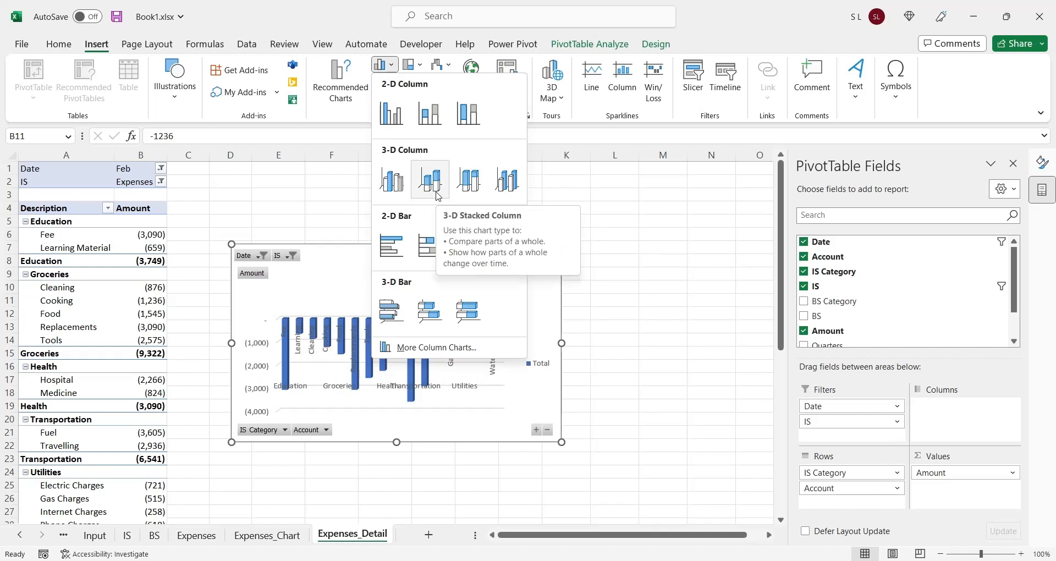
left_click(444, 130)
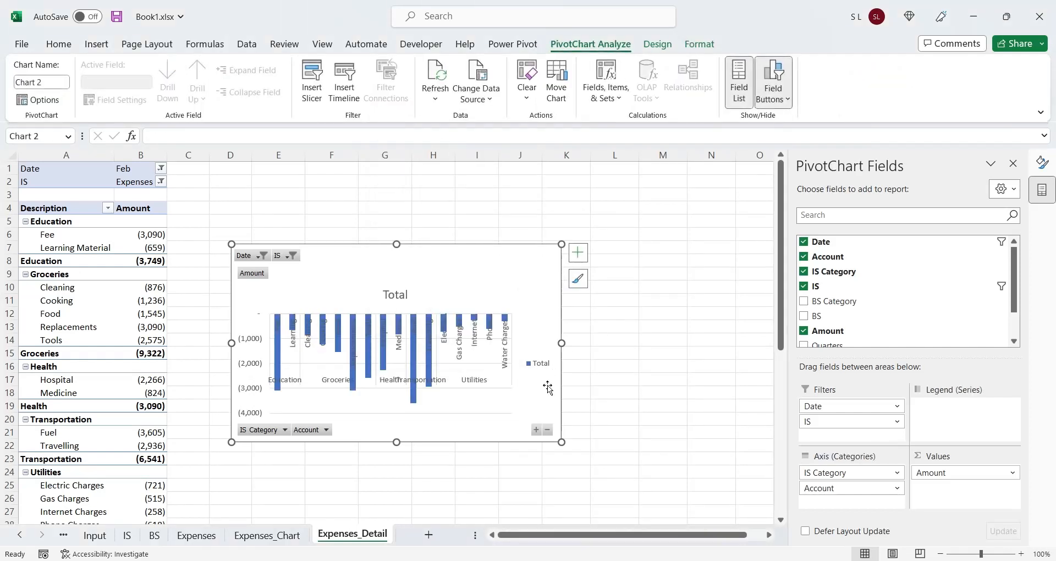
- Show the Amount values as % of Grand Total and make the column chart taller by extending its upper edge
left_click(1013, 474)
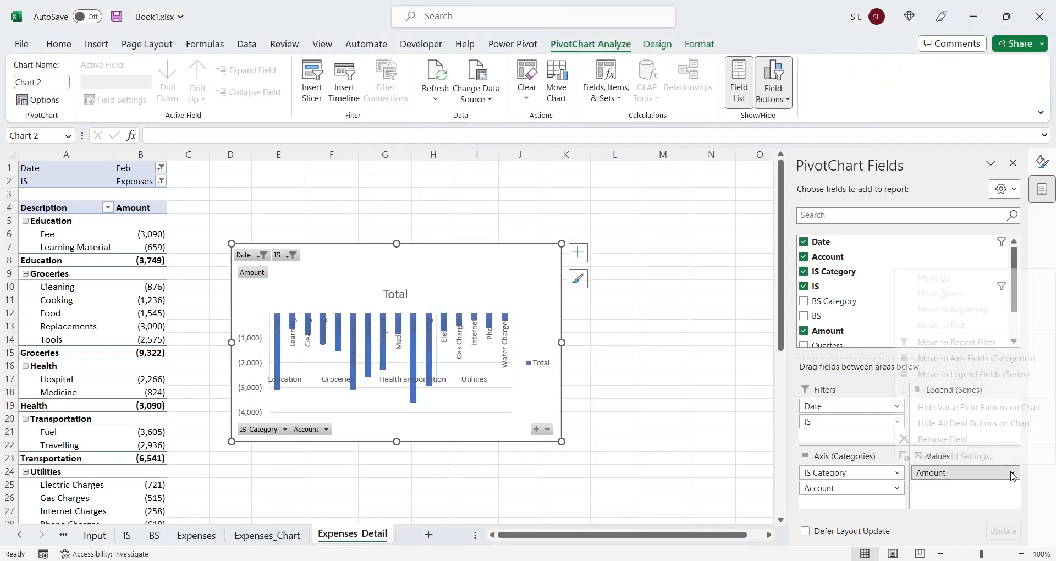
left_click(958, 456)
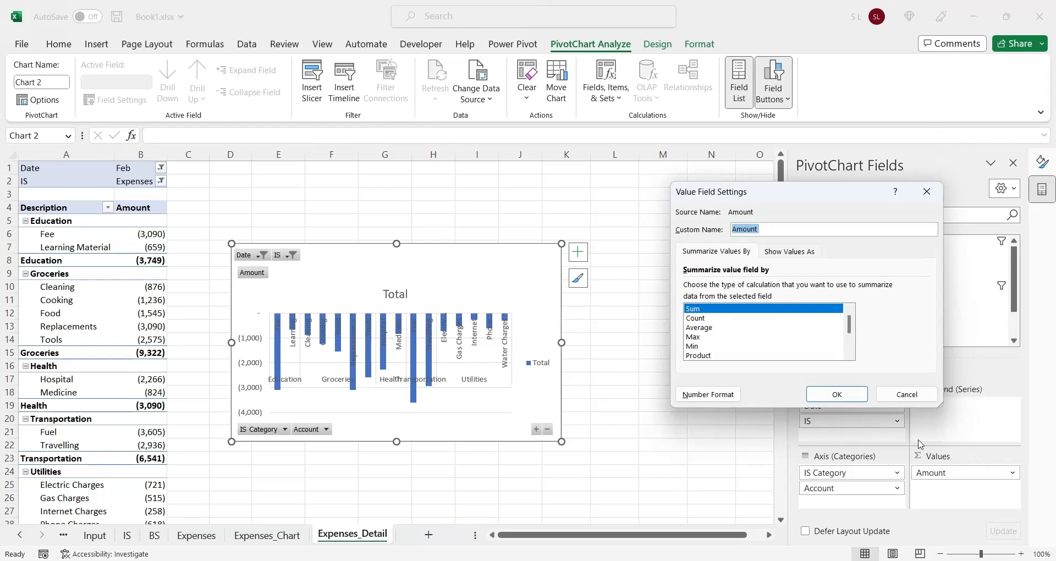
left_click(788, 253)
left_click(721, 287)
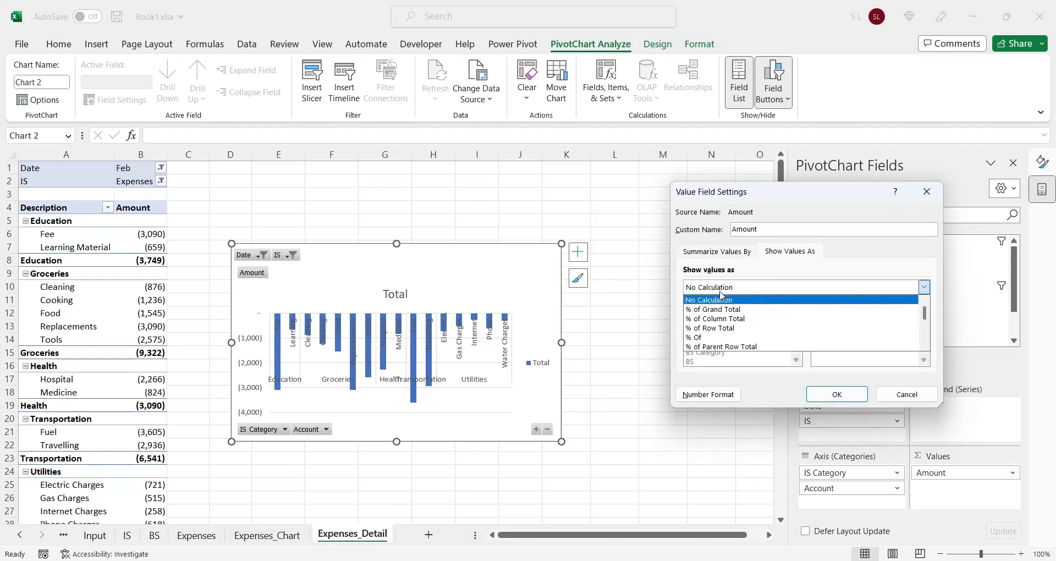
left_click(724, 310)
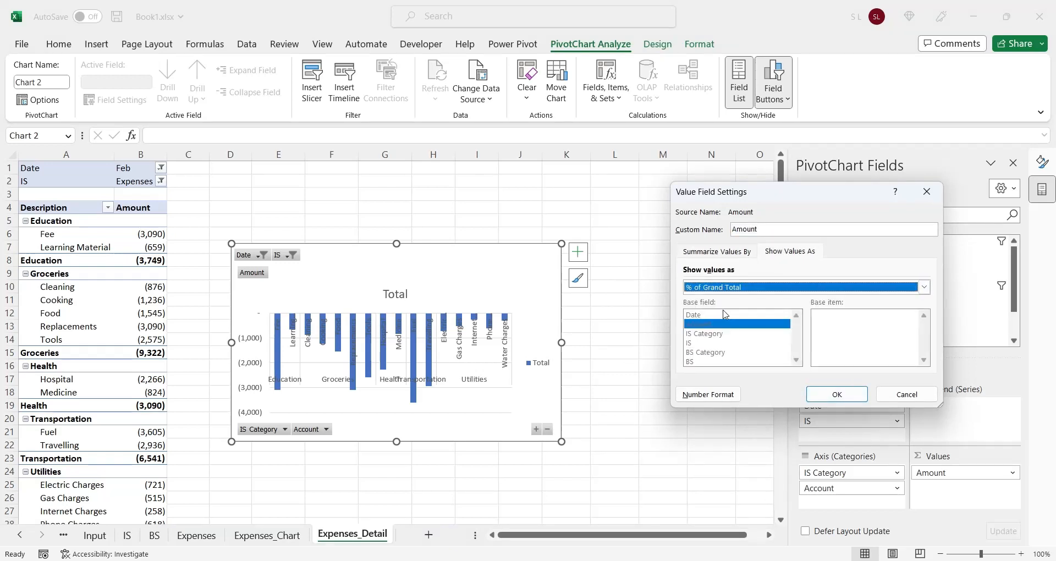
left_click(833, 396)
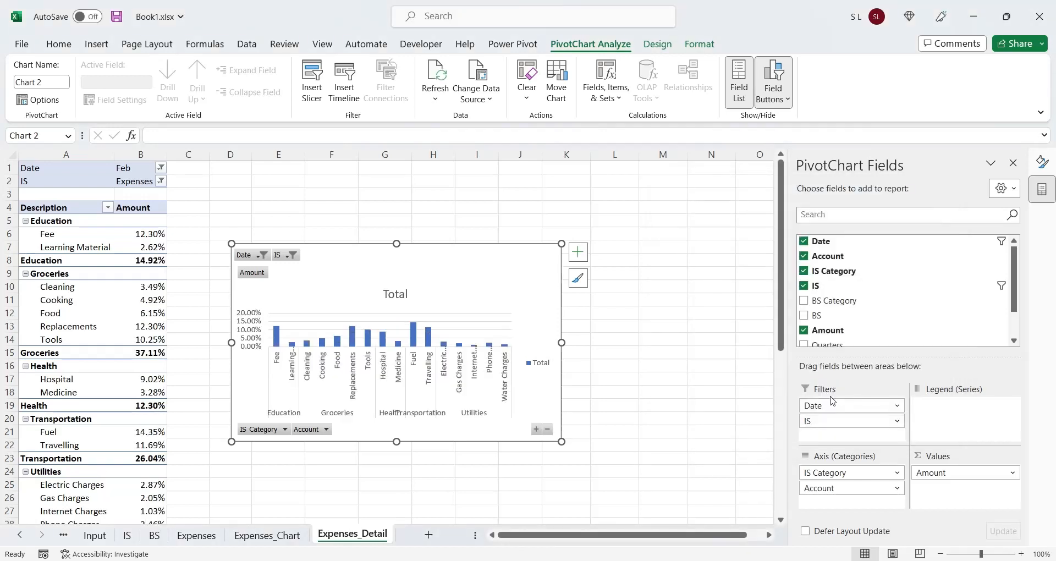
left_click_drag(402, 249, 402, 198)
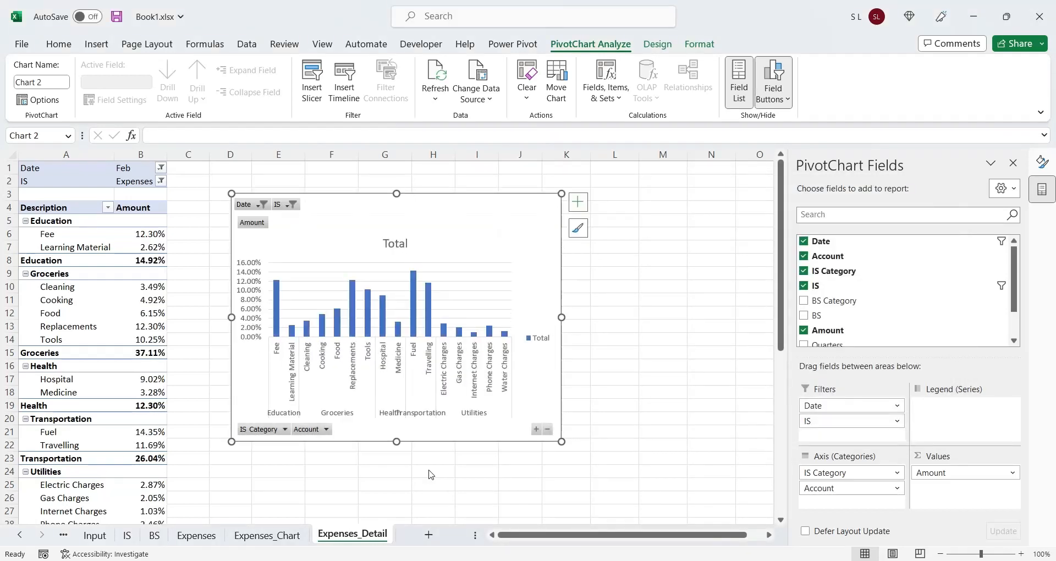
- Insert a new blank chart sheet and place it after the Expenses_Detail sheet
right_click(368, 531)
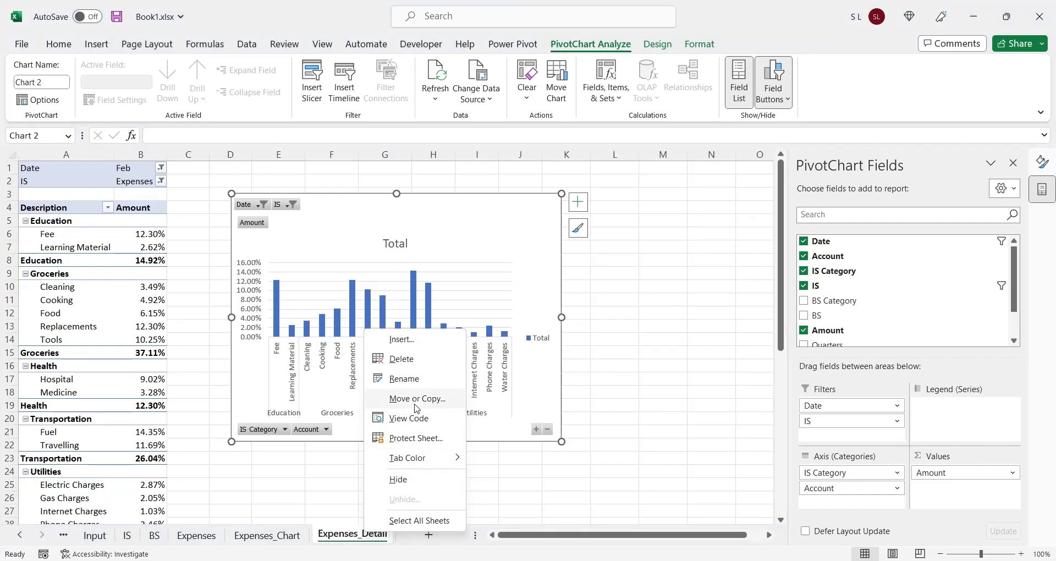
left_click(402, 339)
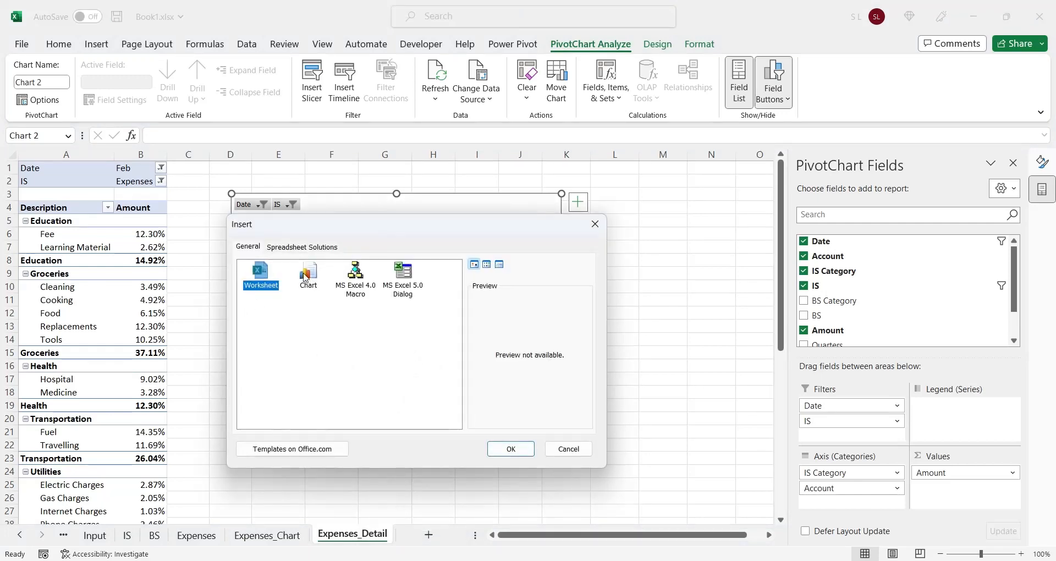
left_click(498, 449)
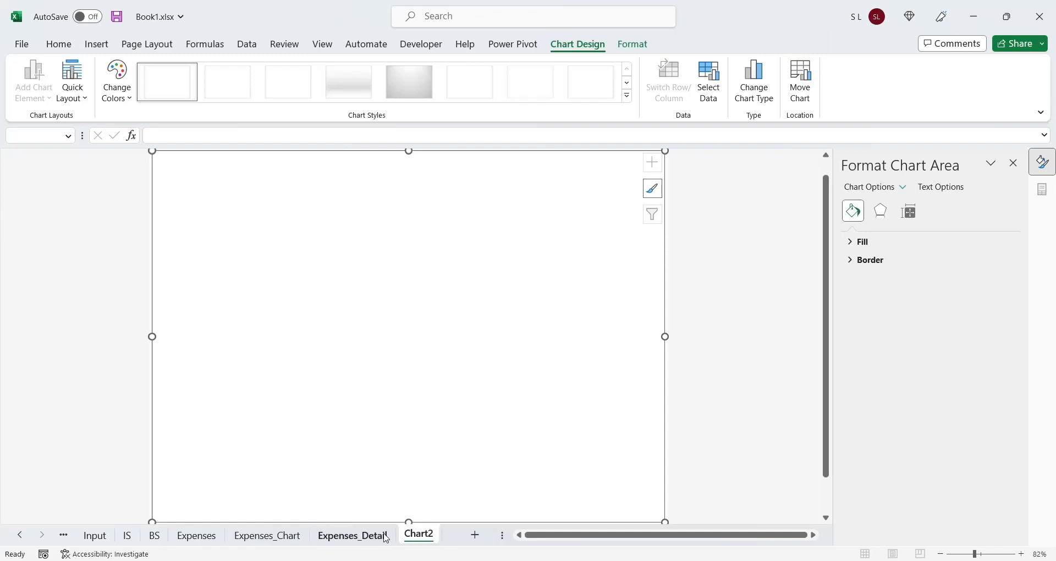
- Rename the new chart sheet Expenses_Detail_Chart
left_click(383, 536)
left_click(411, 537)
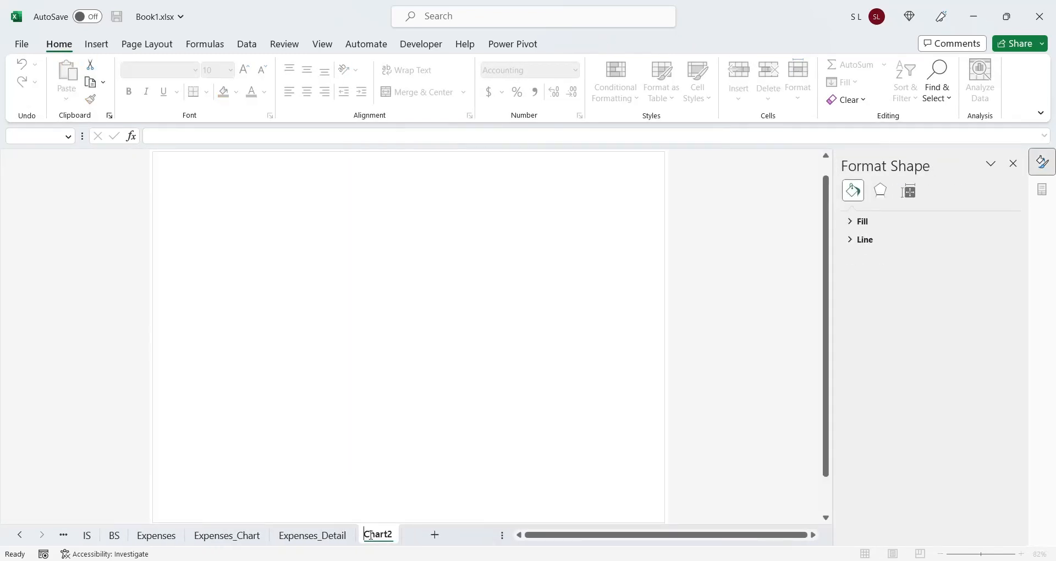
type("Expenses_Detail")
type("_")
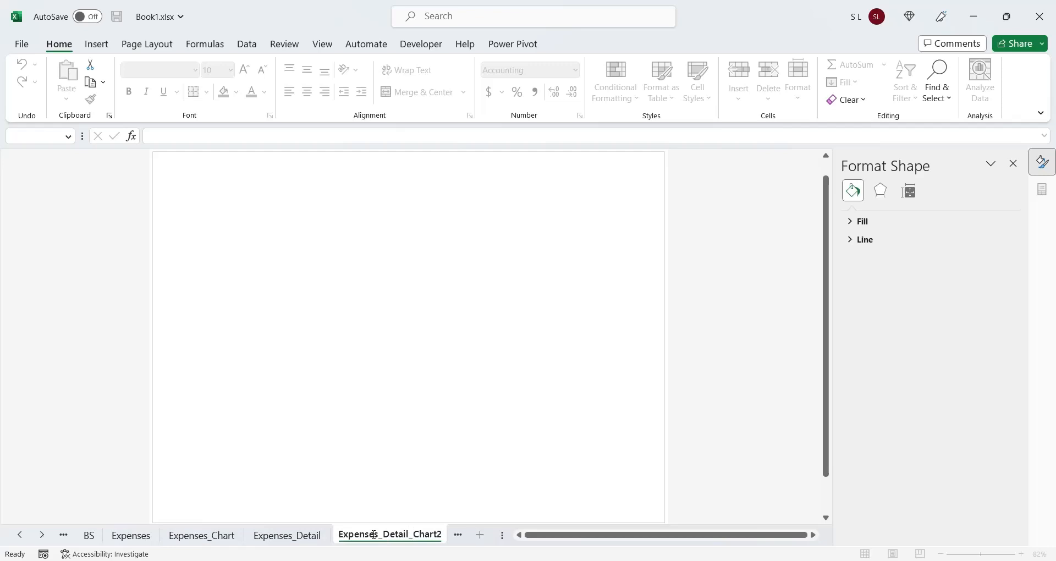
key("Delete")
key("Return")
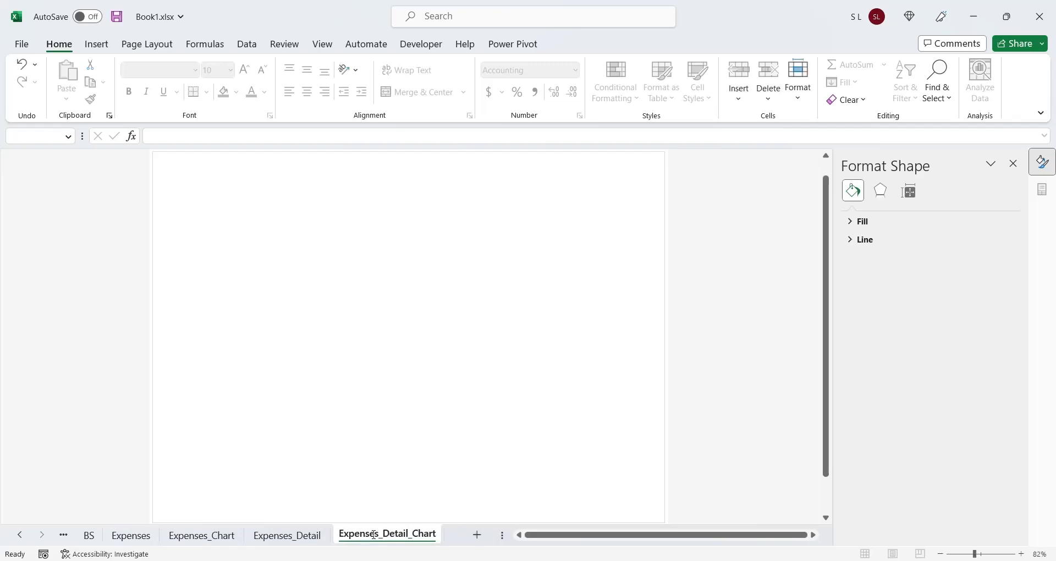
- Copy the column PivotChart from the Expenses_Detail sheet and paste it into the Expenses_Detail_Chart sheet
left_click(1014, 163)
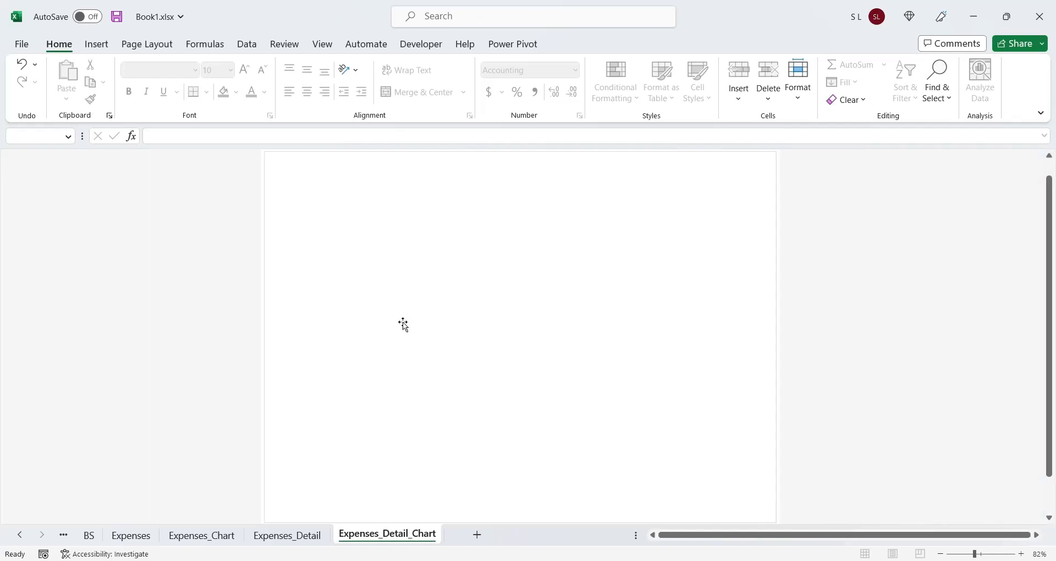
left_click(287, 535)
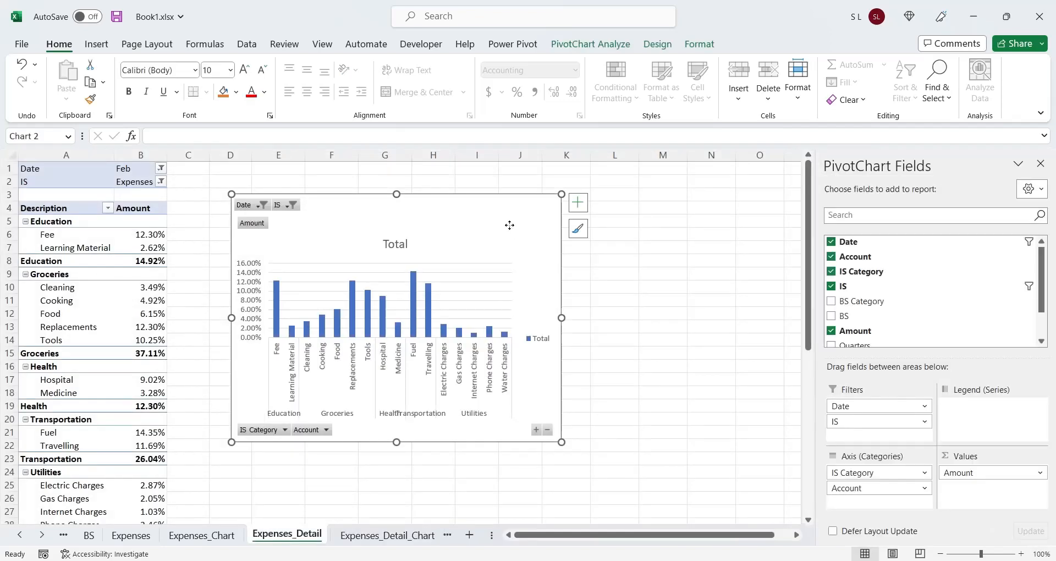
left_click(385, 535)
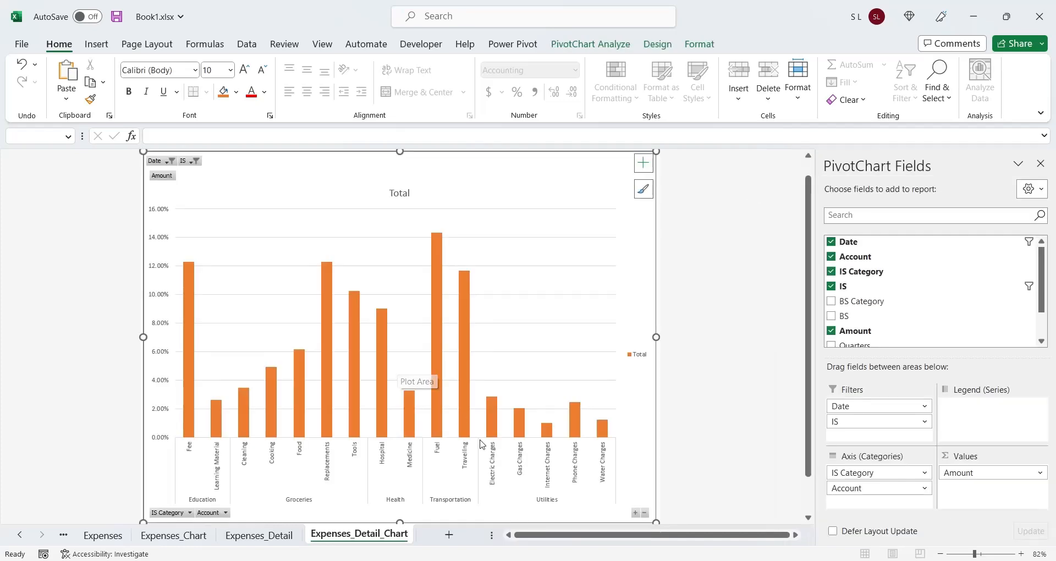
- Change the title of the chart on the Expenses_Detail_Chart sheet to Expenses and close the field list
left_click(400, 194)
left_click(400, 194)
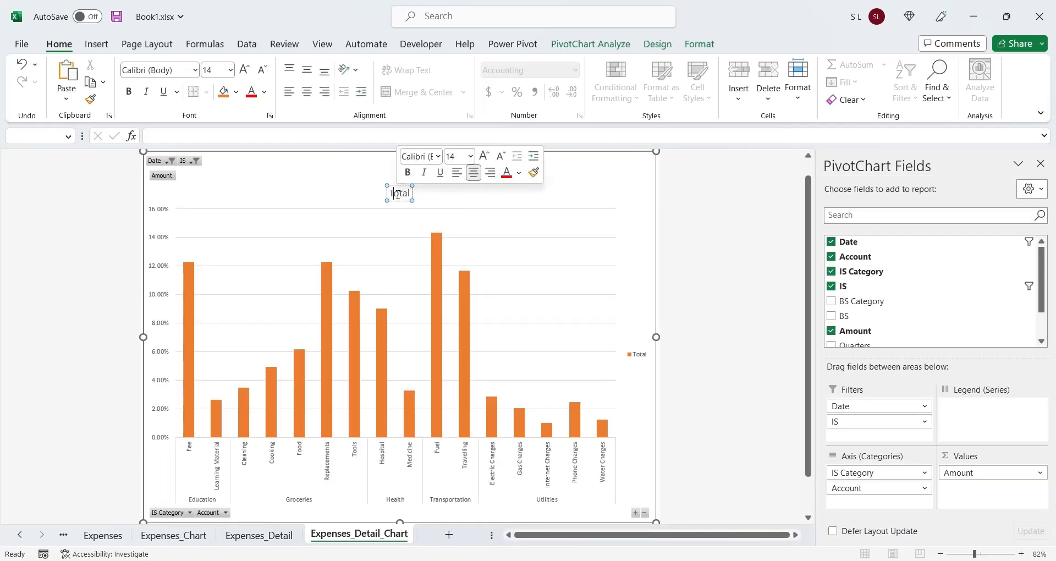
key("ctrl+a")
type("Expenses")
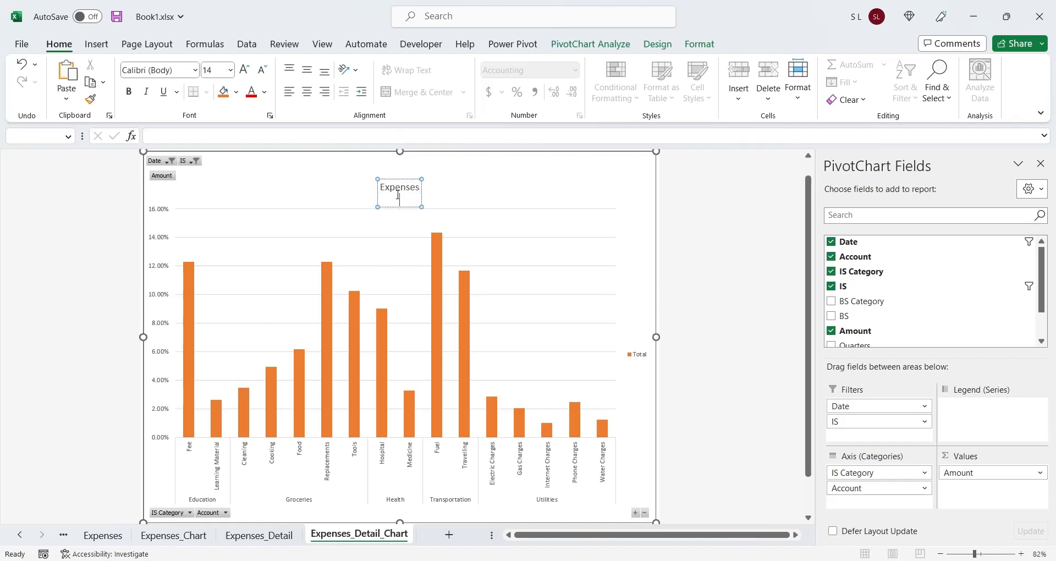
key("BackSpace")
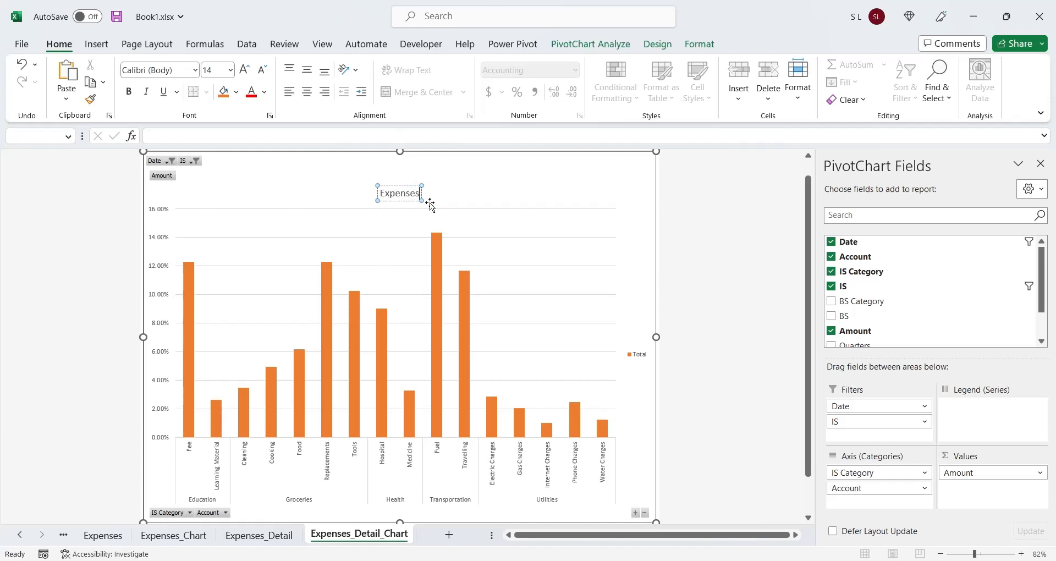
left_click(746, 272)
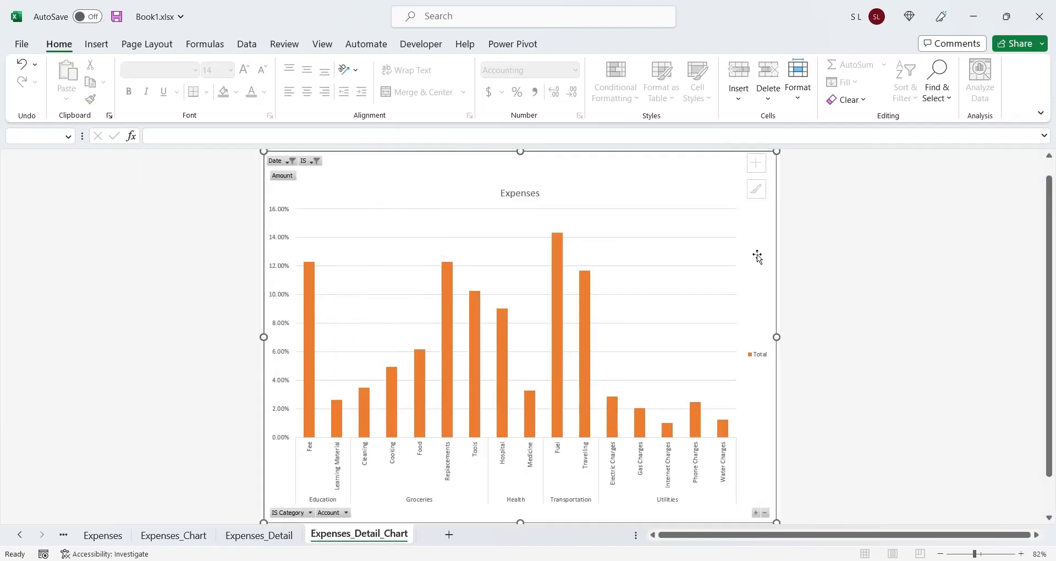
left_click(758, 257)
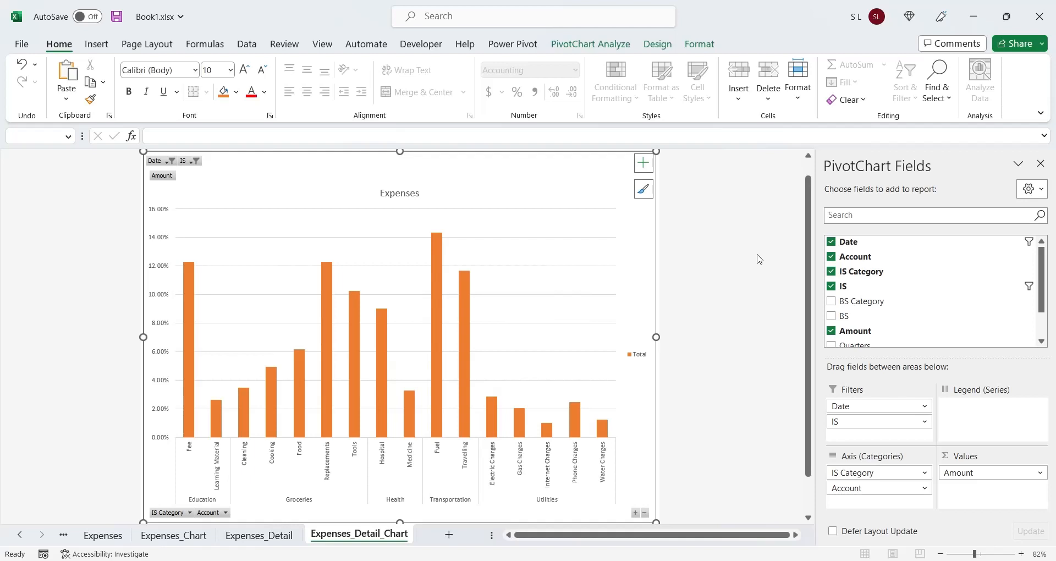
left_click(1041, 163)
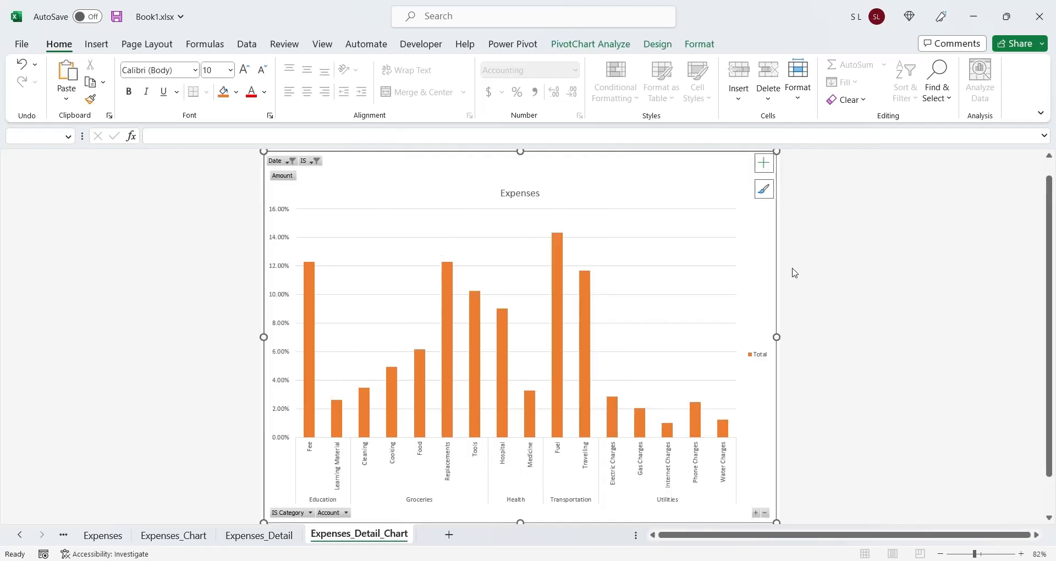
- Delete the column chart from the Expenses_Detail sheet and the pie chart from the Expenses sheet
left_click(262, 537)
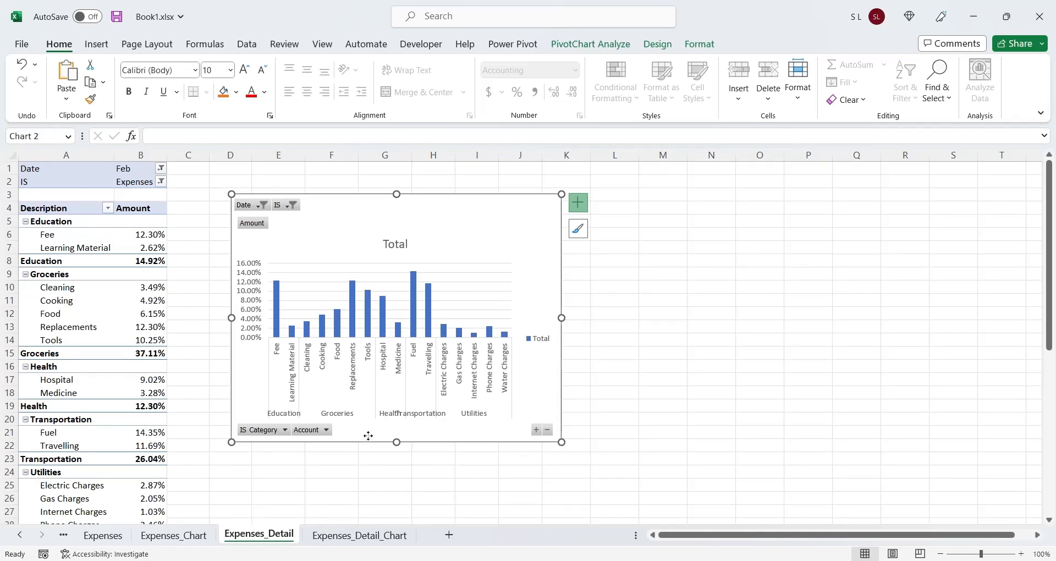
key("Delete")
left_click(103, 536)
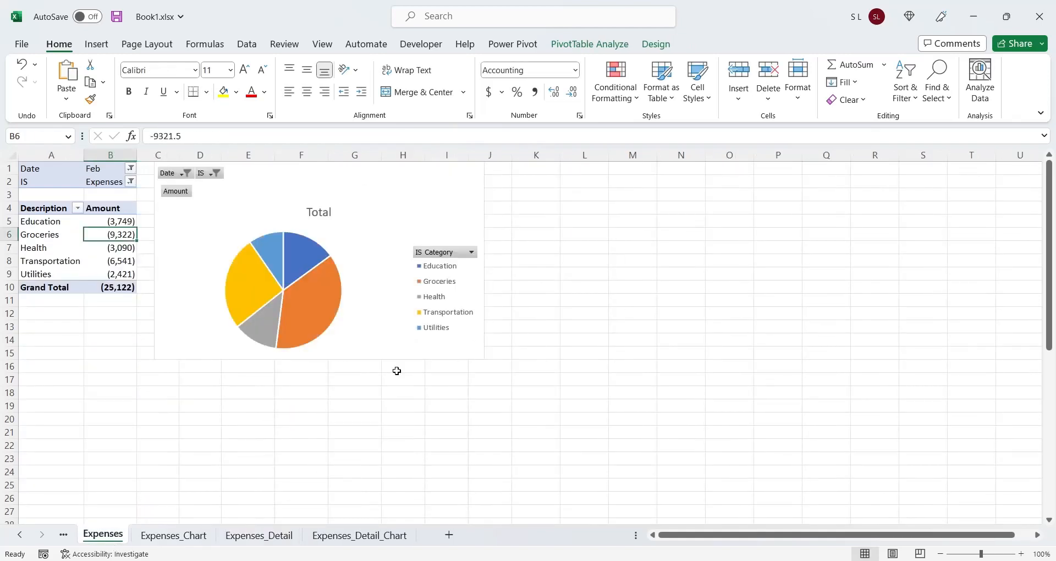
left_click(418, 359)
key("Delete")
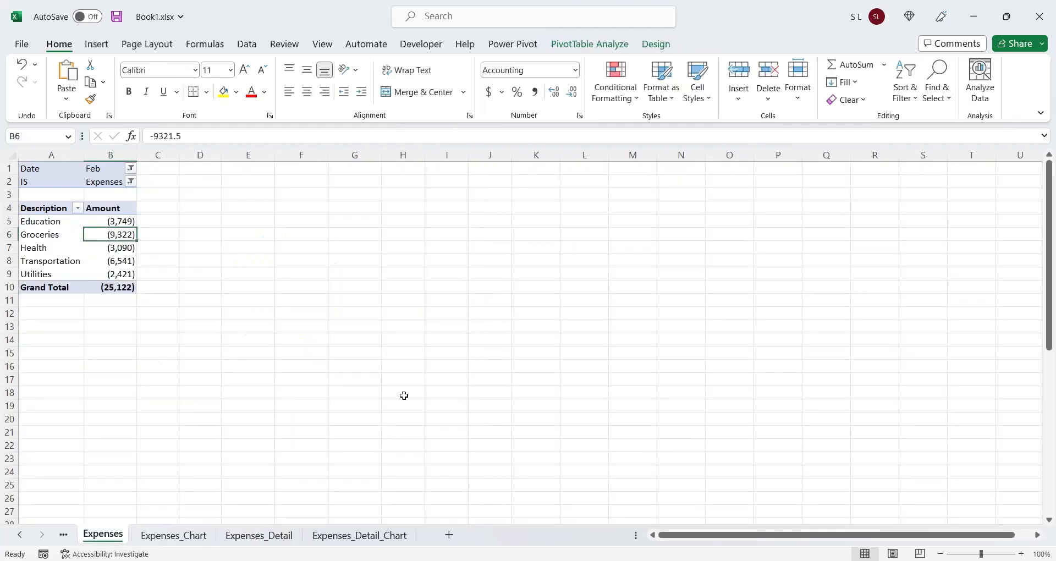
- Review the finished charts on the Expenses_Chart and Expenses_Detail_Chart sheets
left_click(325, 535)
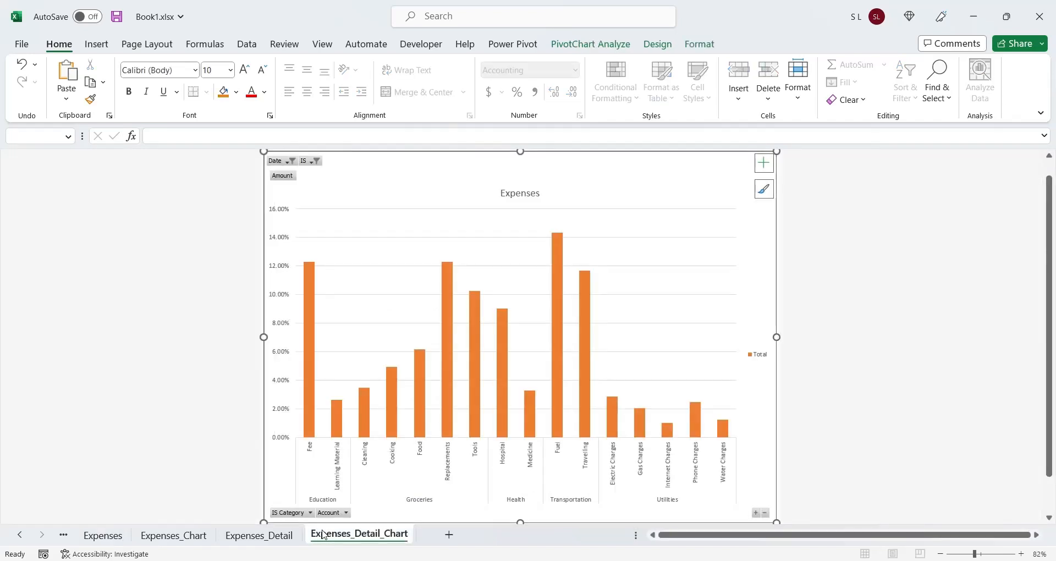
left_click(19, 535)
left_click(20, 534)
left_click(20, 535)
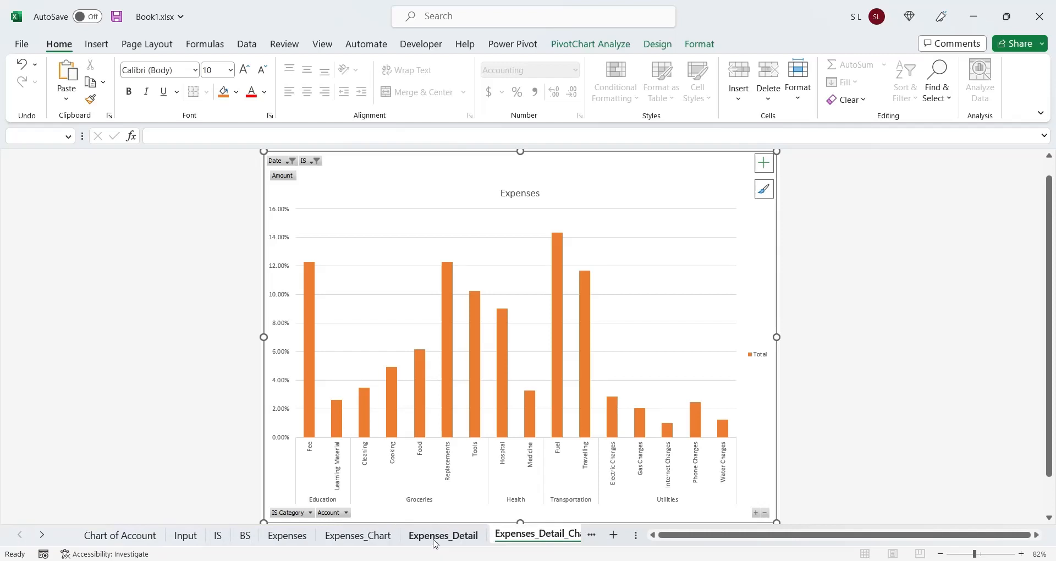
left_click(369, 540)
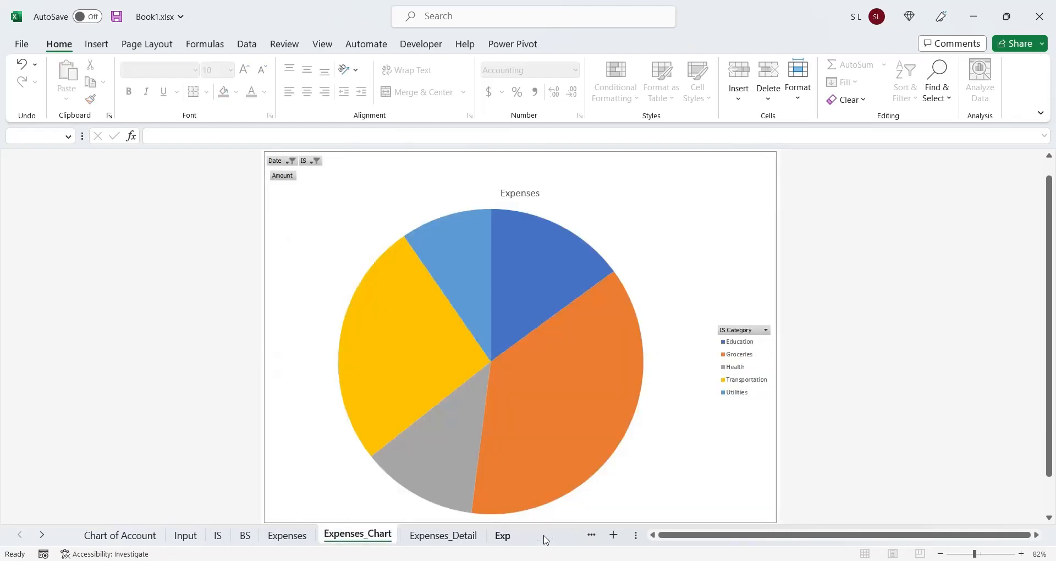
left_click(546, 541)
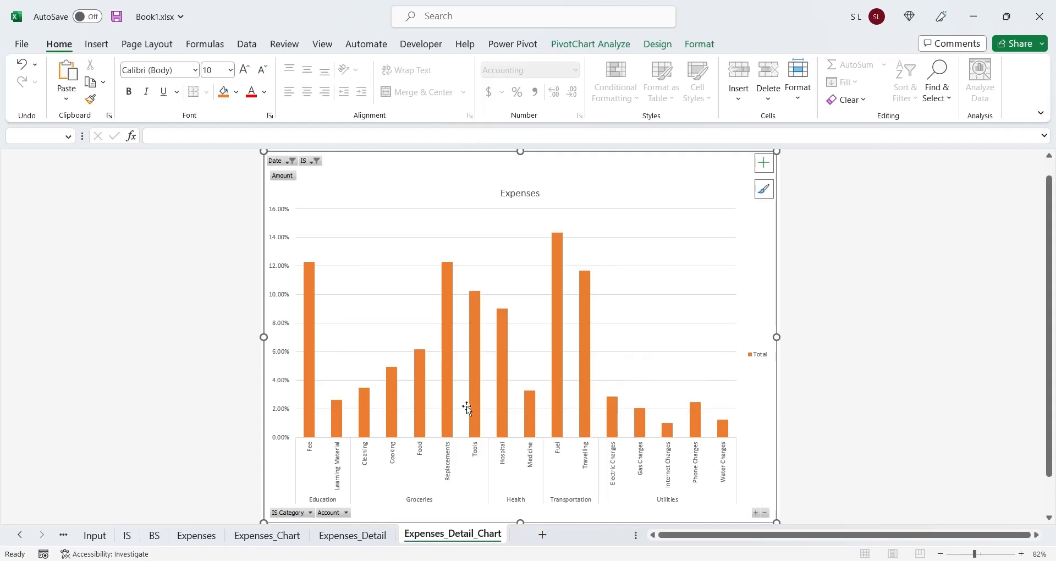